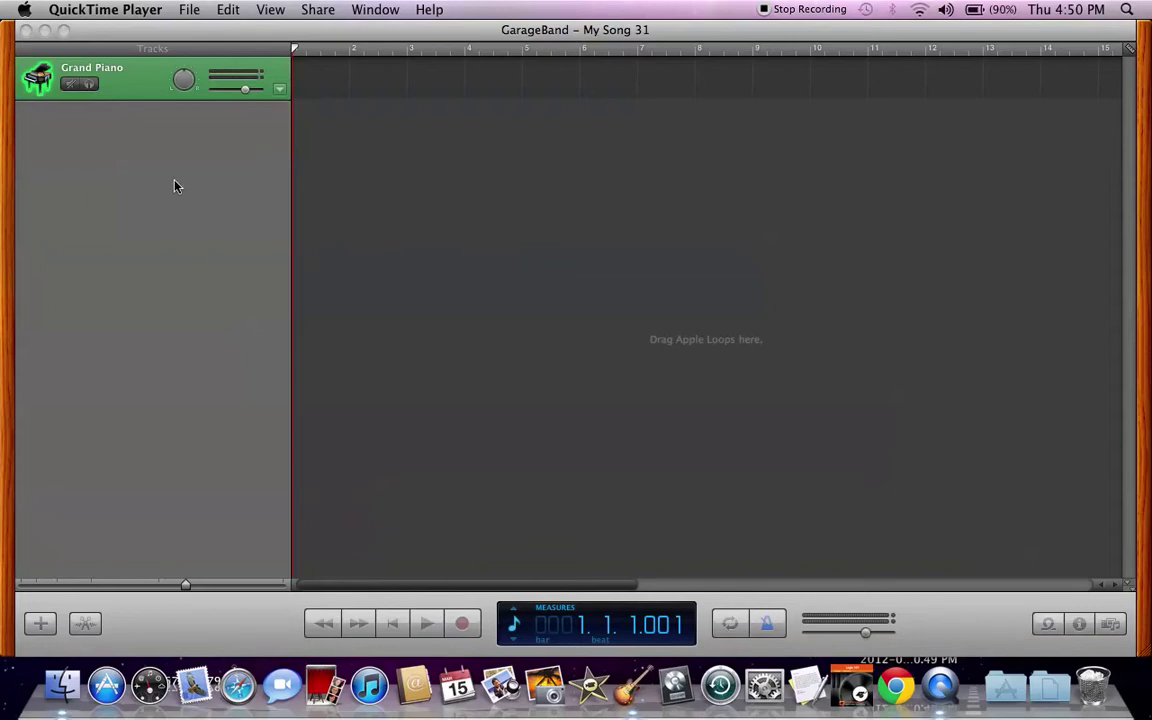
- Swap the track's Grand Piano instrument for Techno Kit from the Drum Kits list
click(137, 84)
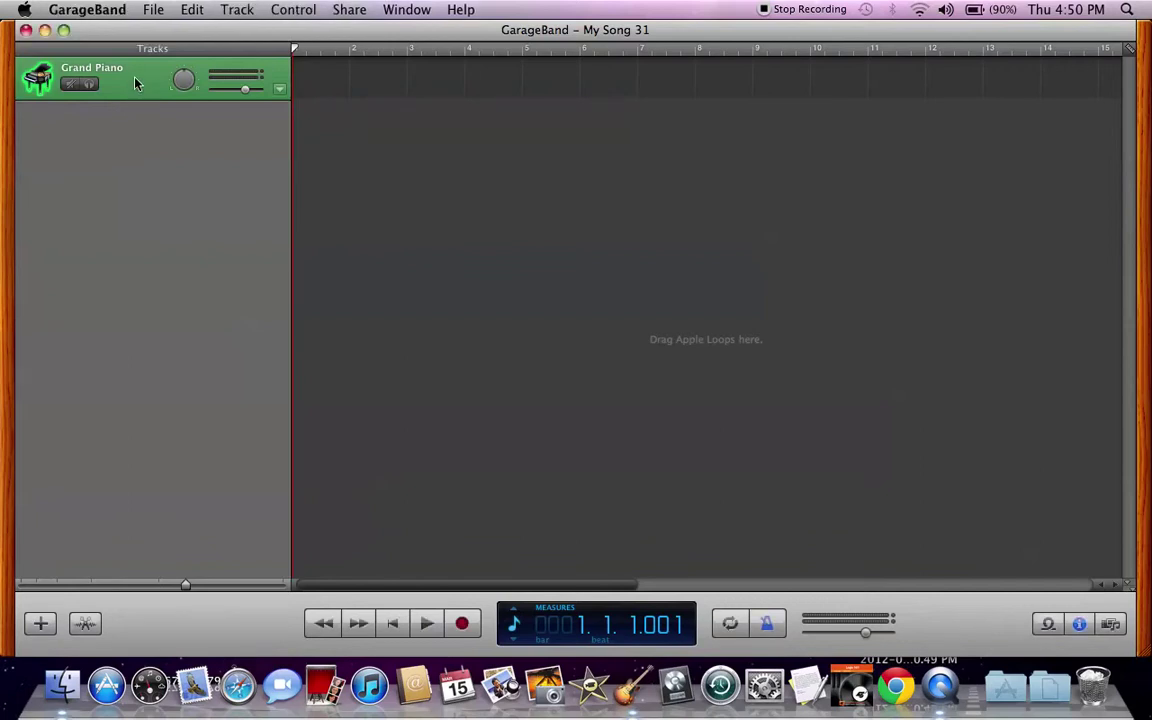
double_click(136, 78)
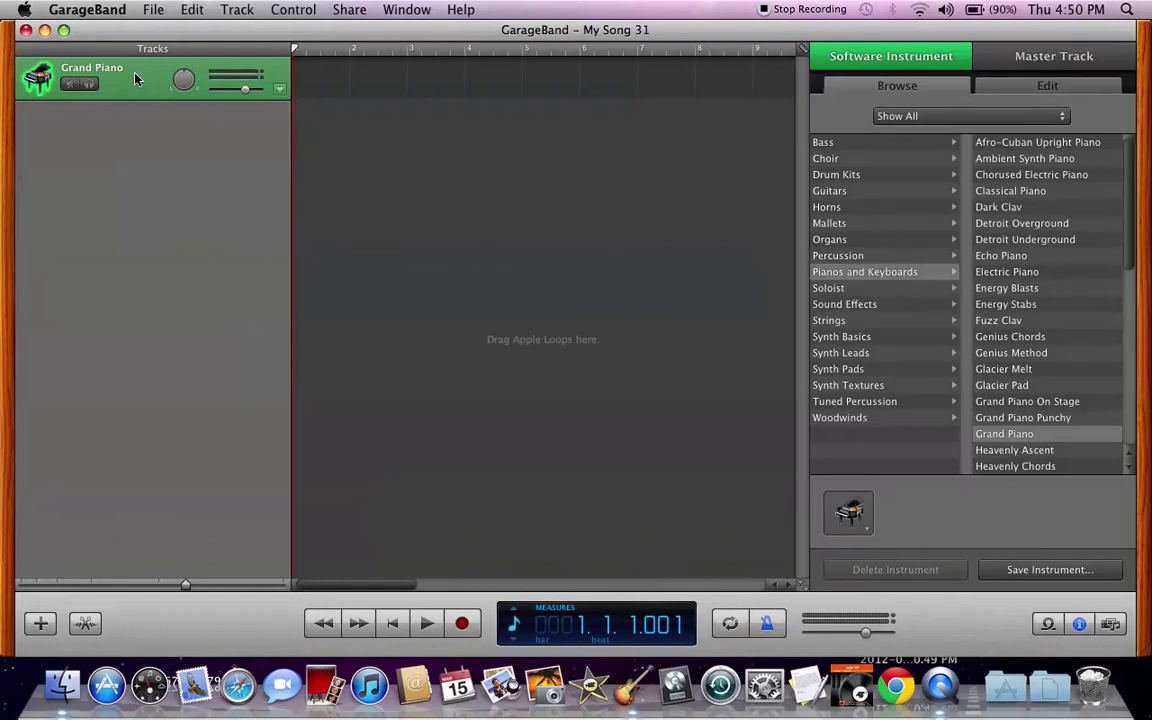
click(855, 175)
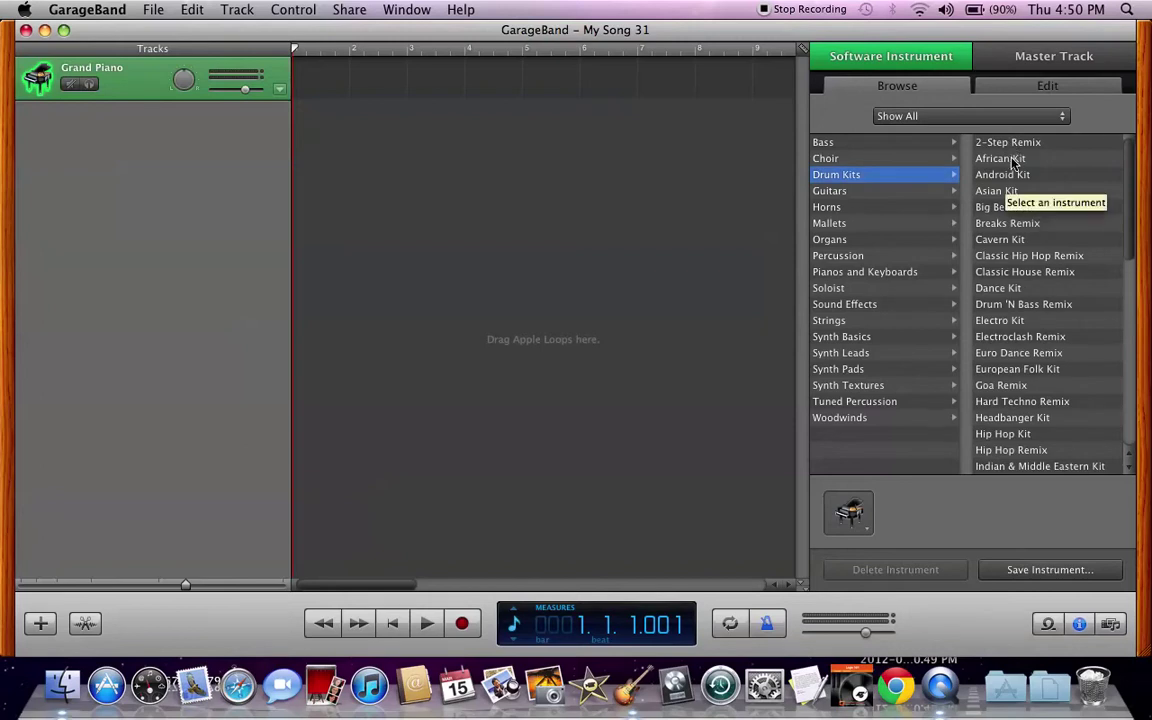
scroll(1023, 372, down, 3)
scroll(1023, 372, down, 7)
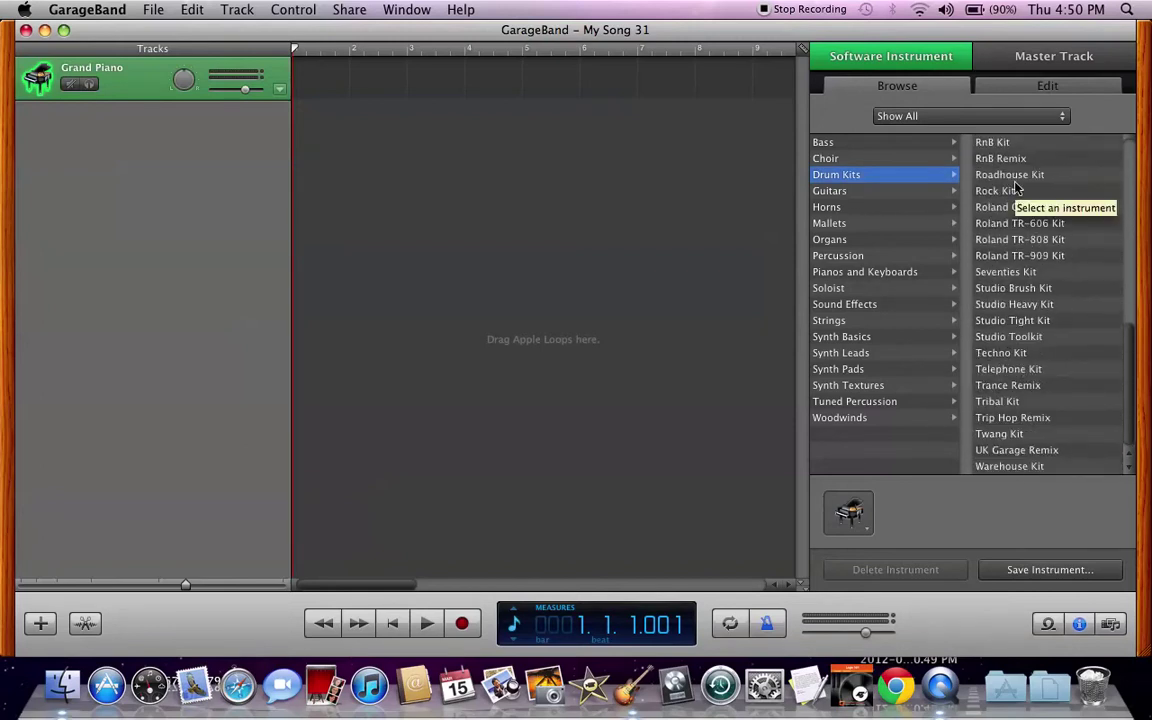
scroll(998, 278, up, 6)
scroll(998, 278, up, 5)
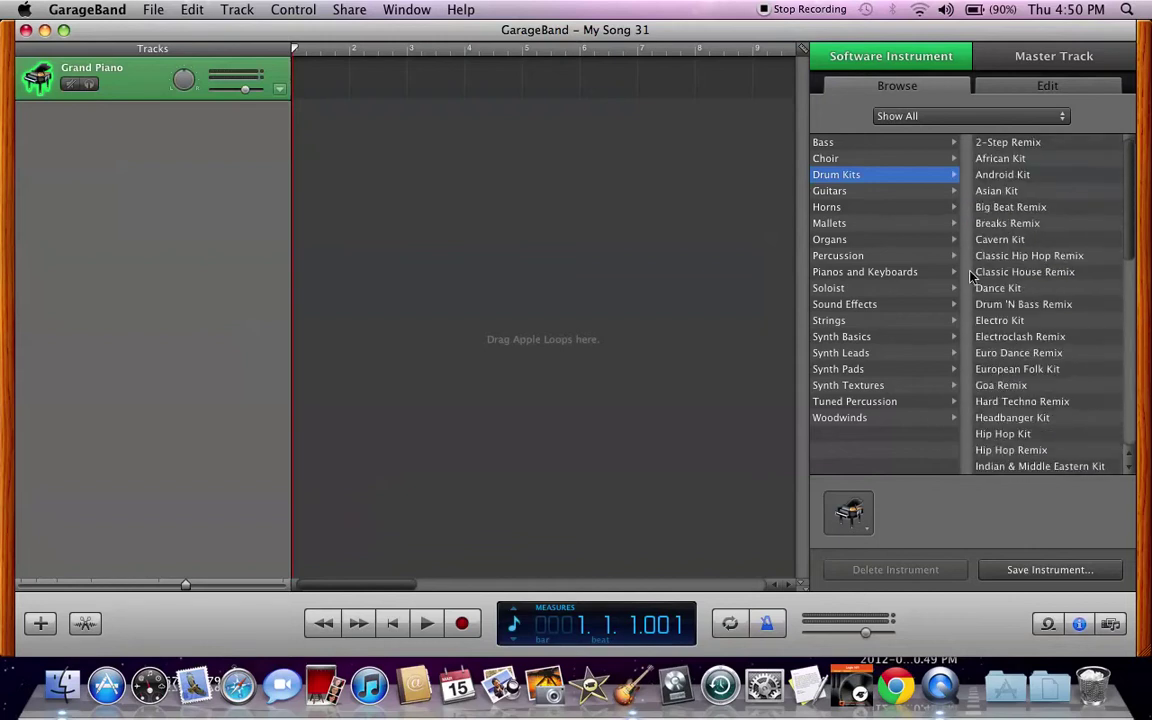
scroll(1040, 310, down, 8)
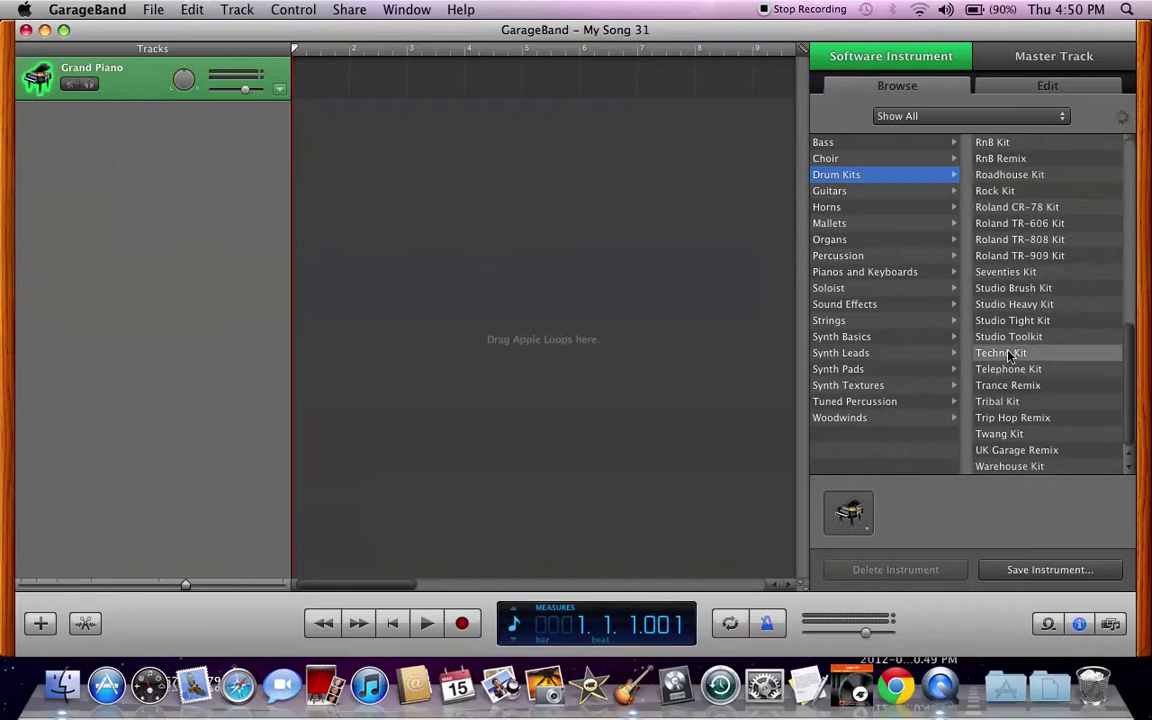
click(1000, 353)
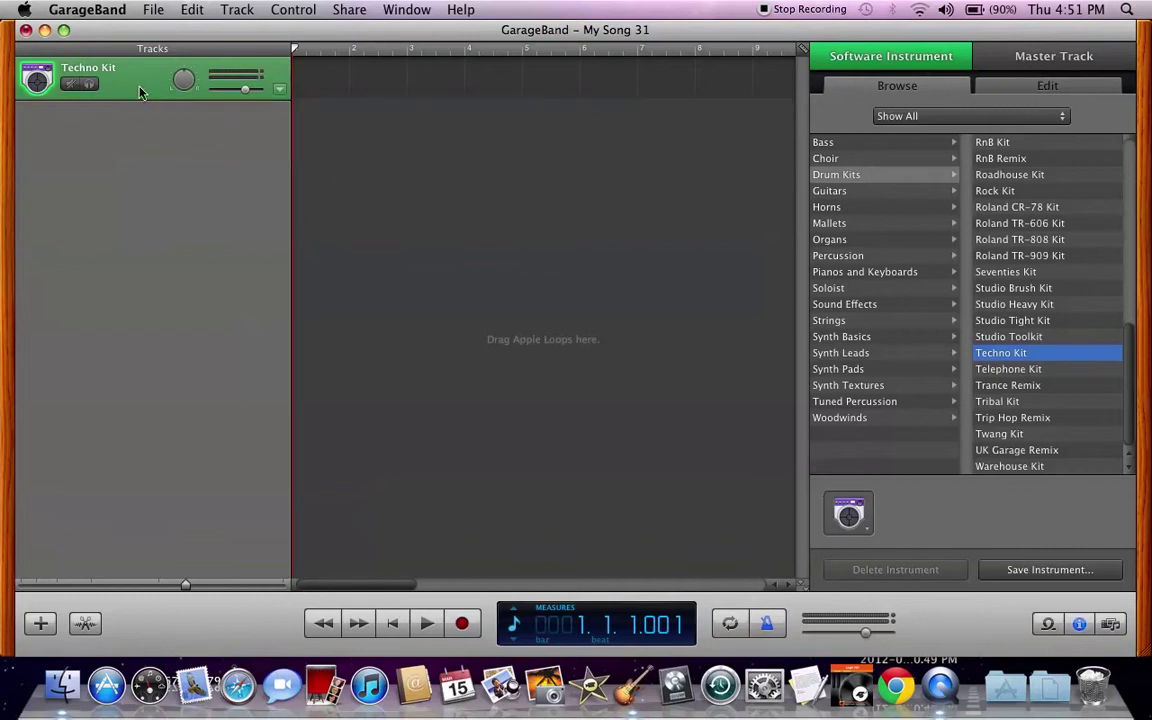
- Record a short Techno Kit region with Musical Typing and open it in the Piano Roll
key(super+i)
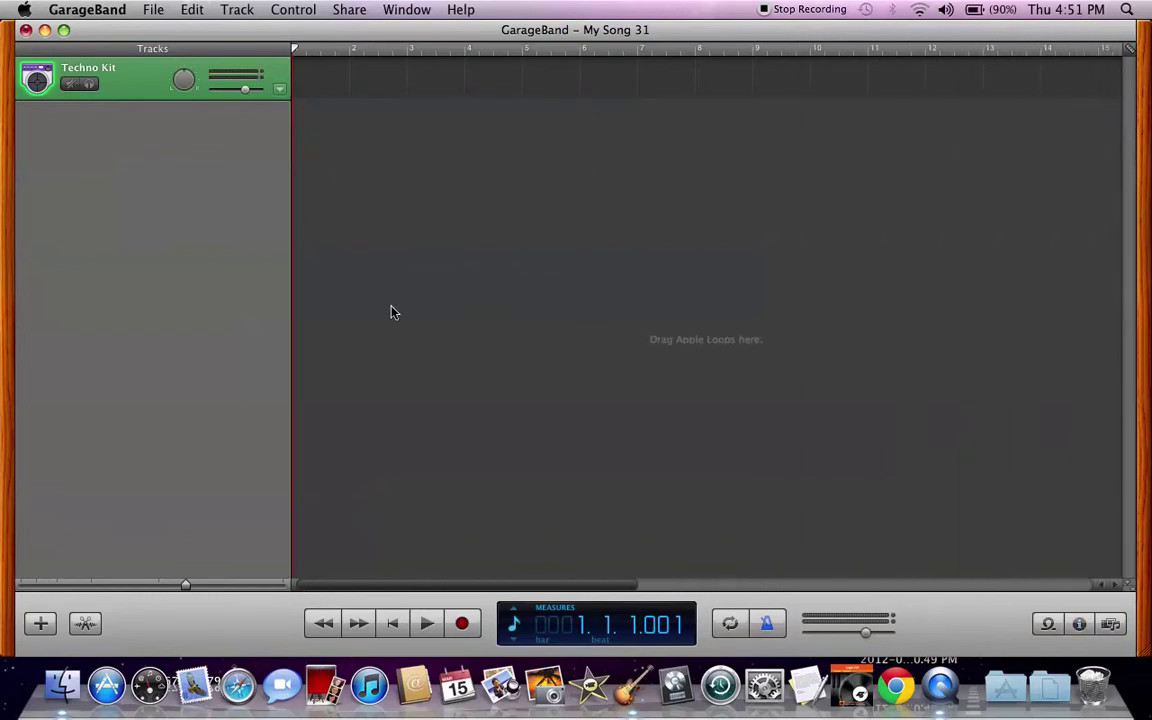
key(super+k)
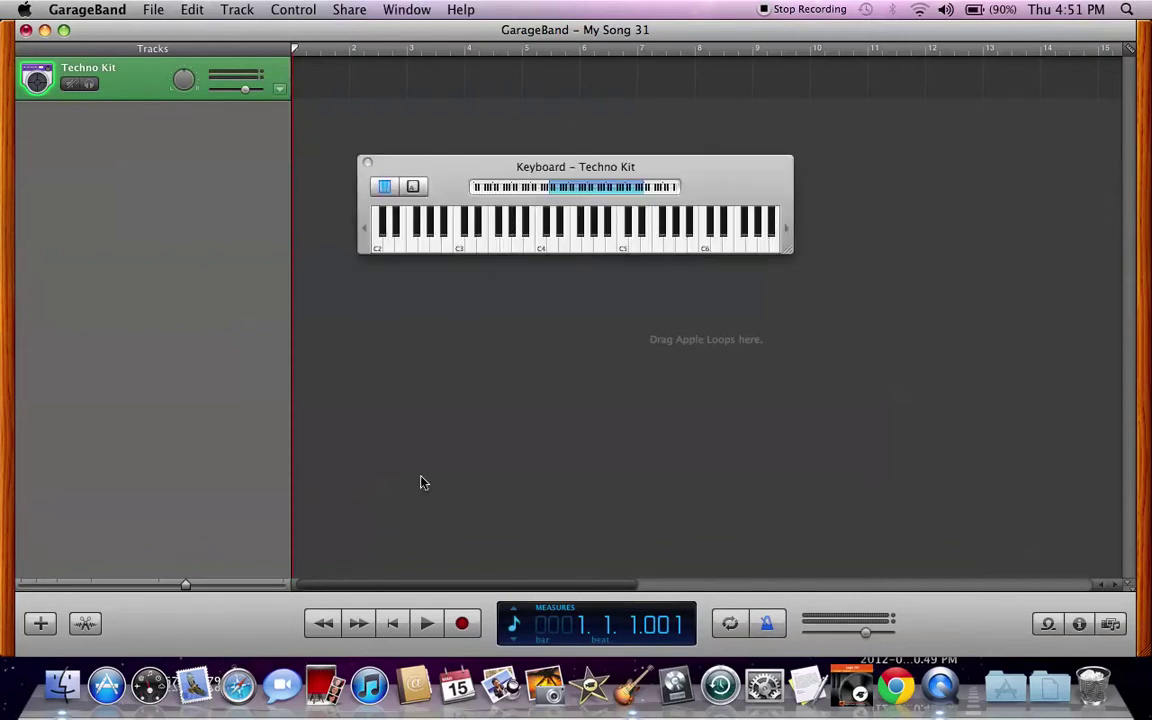
click(464, 623)
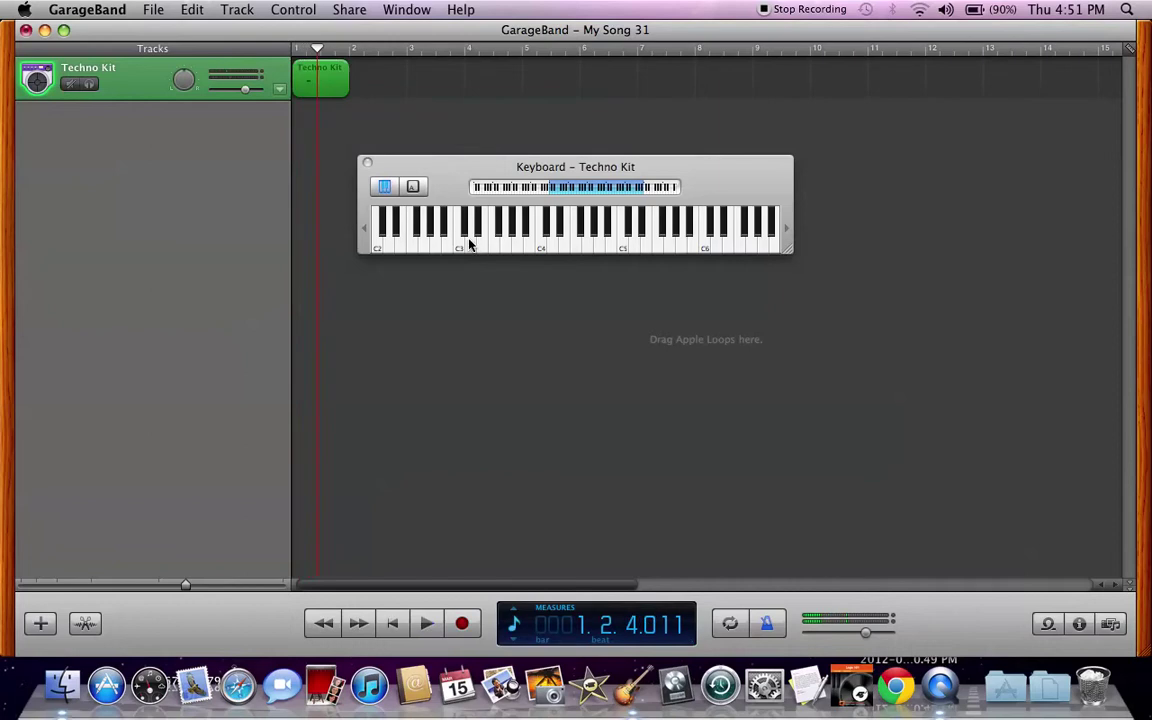
double_click(320, 80)
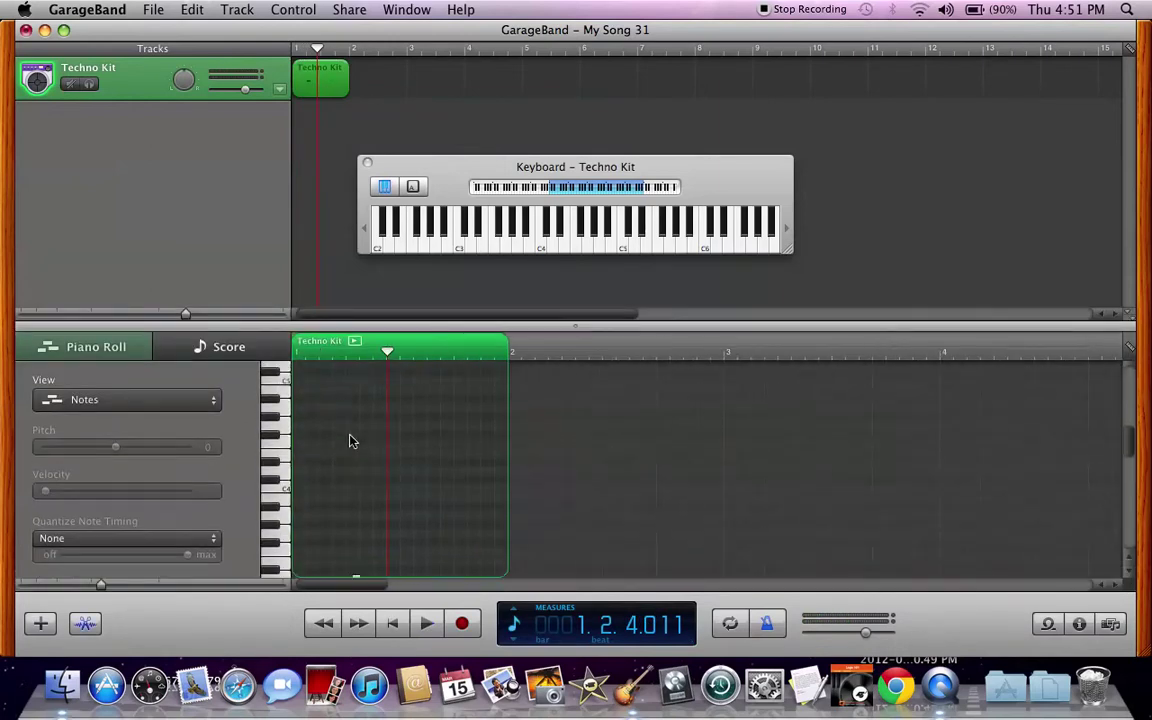
- Place C1 kick notes on all four beats of the bar
super+click(340, 496)
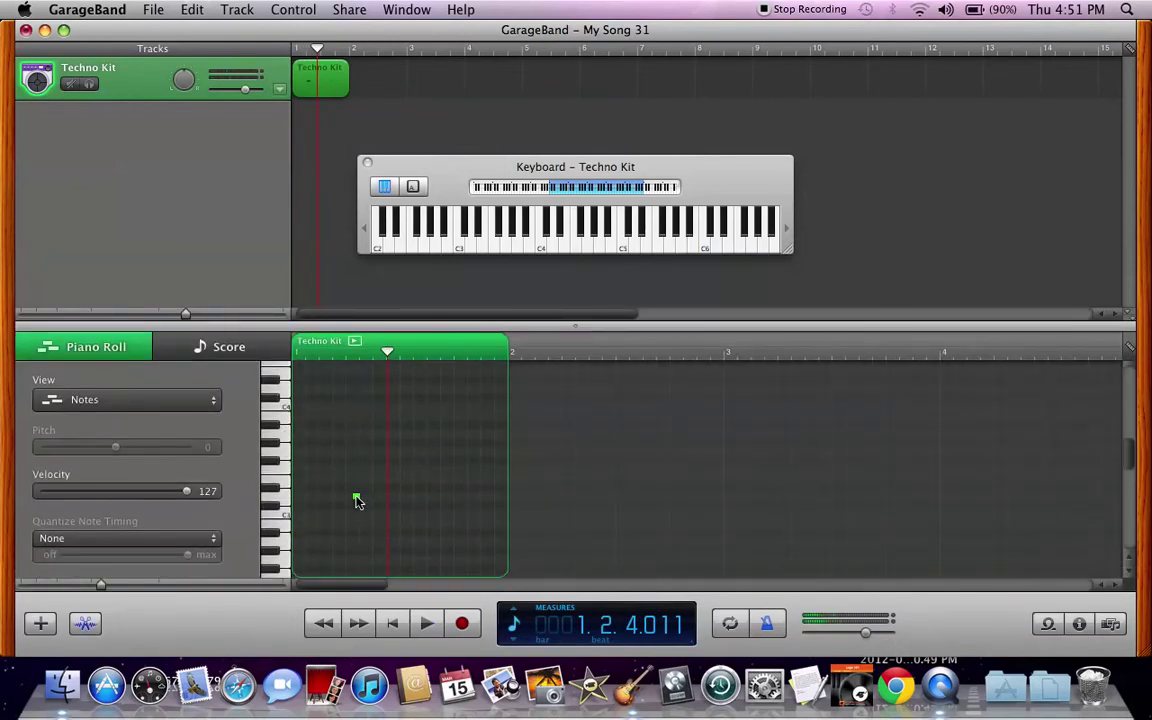
drag(310, 505, 283, 563)
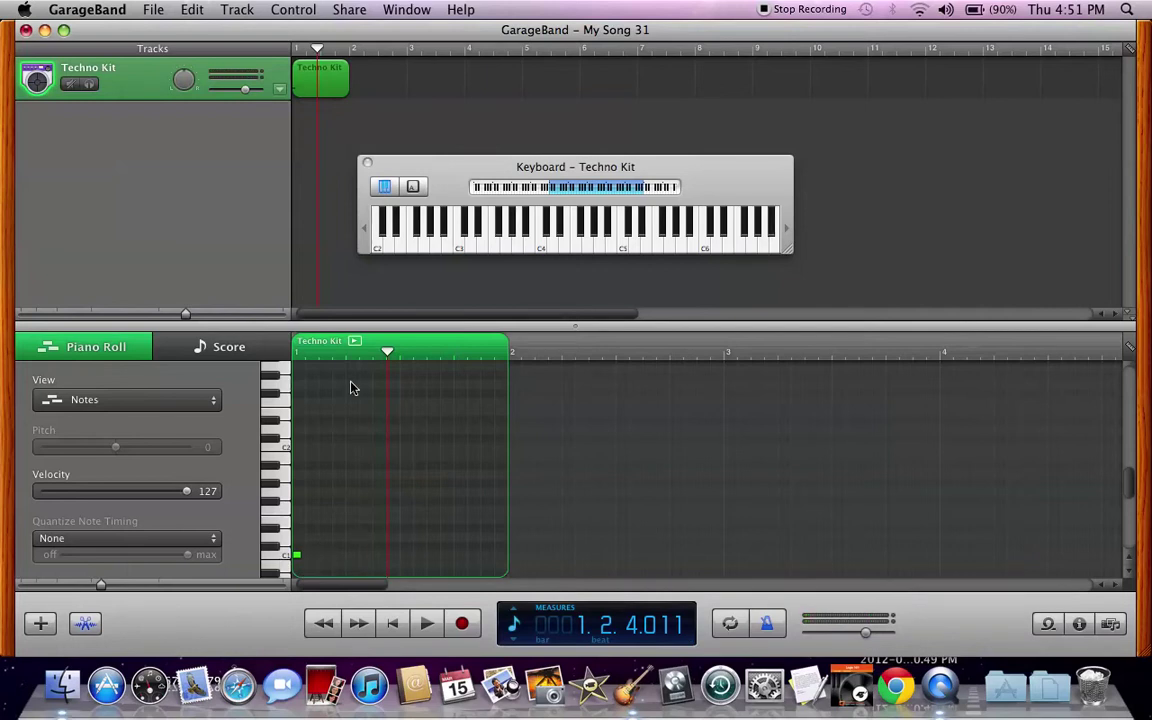
click(347, 357)
key(super+v)
click(399, 360)
key(super+v)
click(453, 357)
key(super+v)
- Add C#1 snare notes on beats 2 and 4
click(315, 347)
key(super+v)
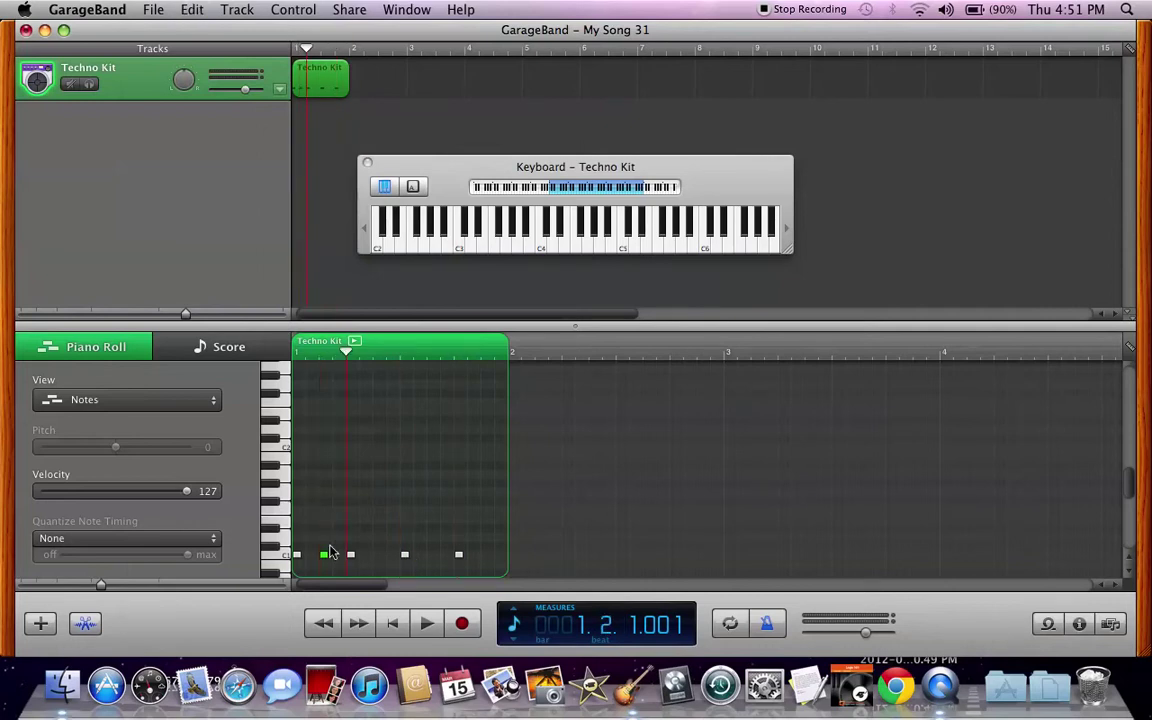
drag(323, 555, 351, 540)
click(455, 352)
click(458, 554)
drag(459, 555, 459, 537)
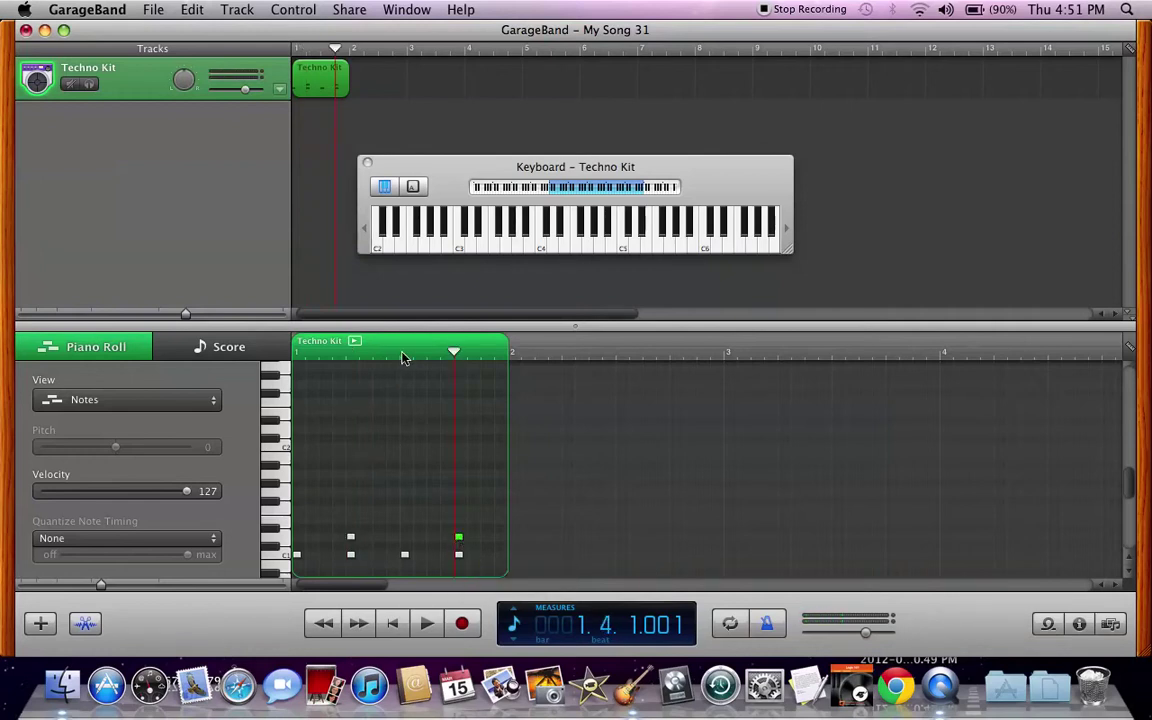
- Copy a G#1 hi-hat note to the bar start and the next two eighths
click(401, 353)
click(404, 554)
drag(405, 556, 297, 484)
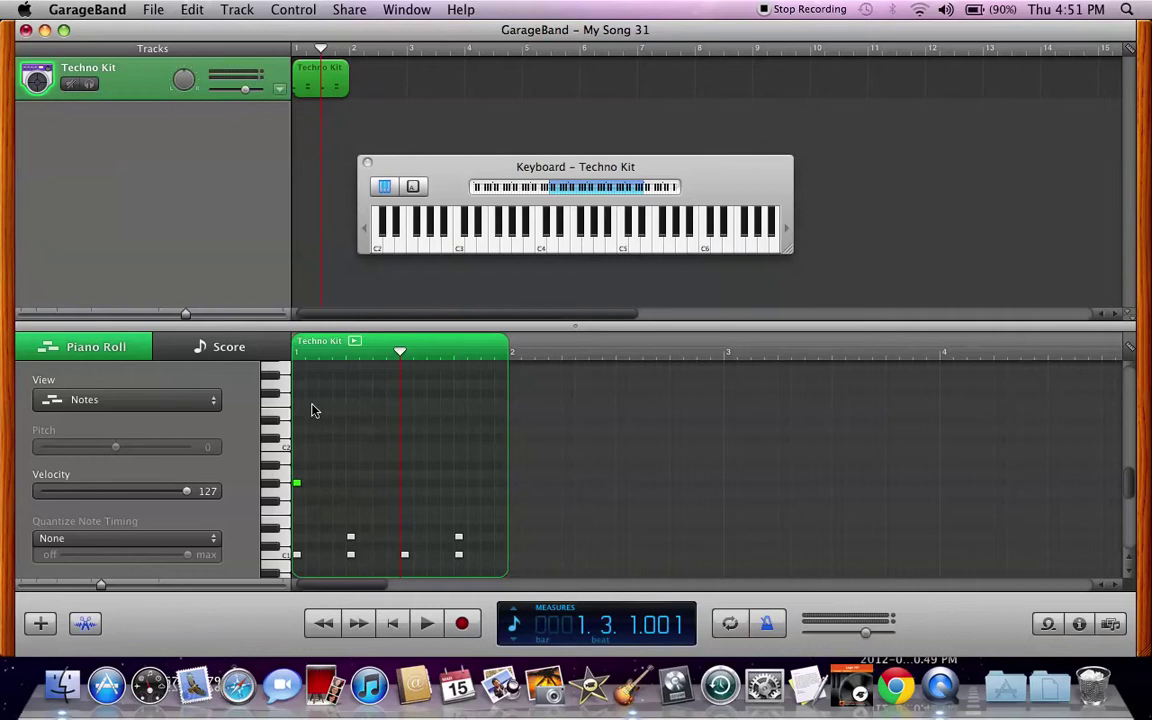
click(323, 353)
key(super+v)
click(344, 353)
key(super+v)
- Fill the remaining eighths with G#1 hits and loop-play the first bar
click(376, 354)
click(389, 354)
click(378, 354)
key(super+v)
click(439, 355)
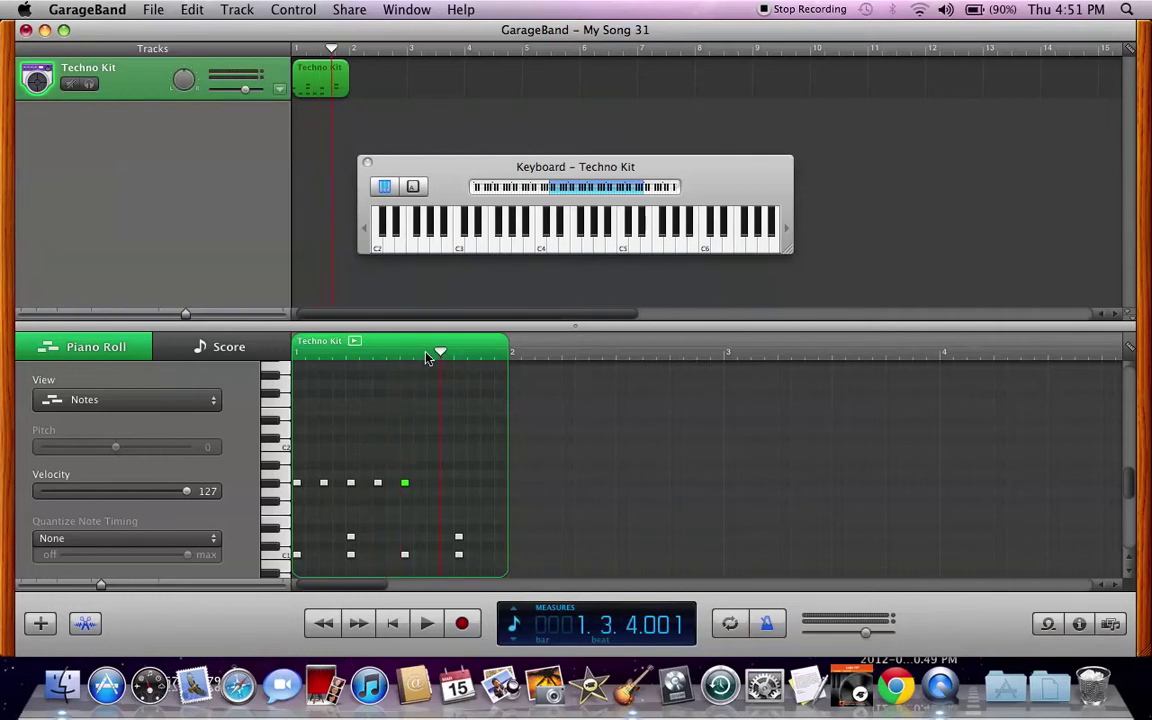
key(super+v)
key(super+v)
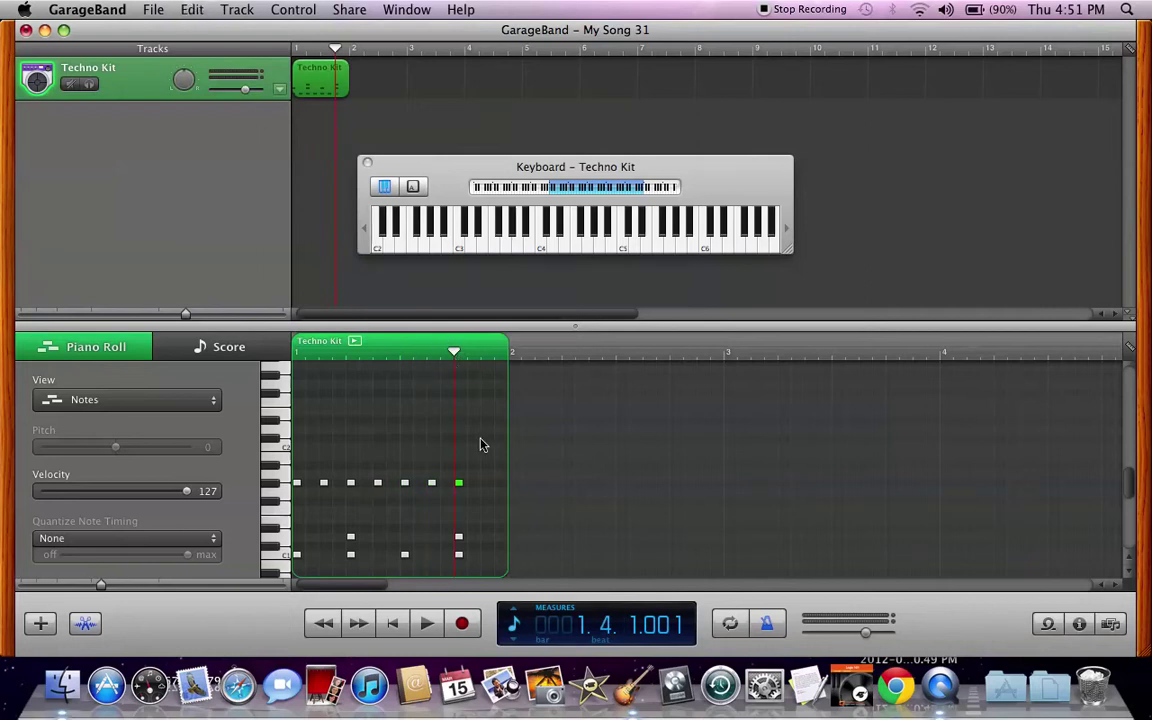
click(484, 352)
key(super+v)
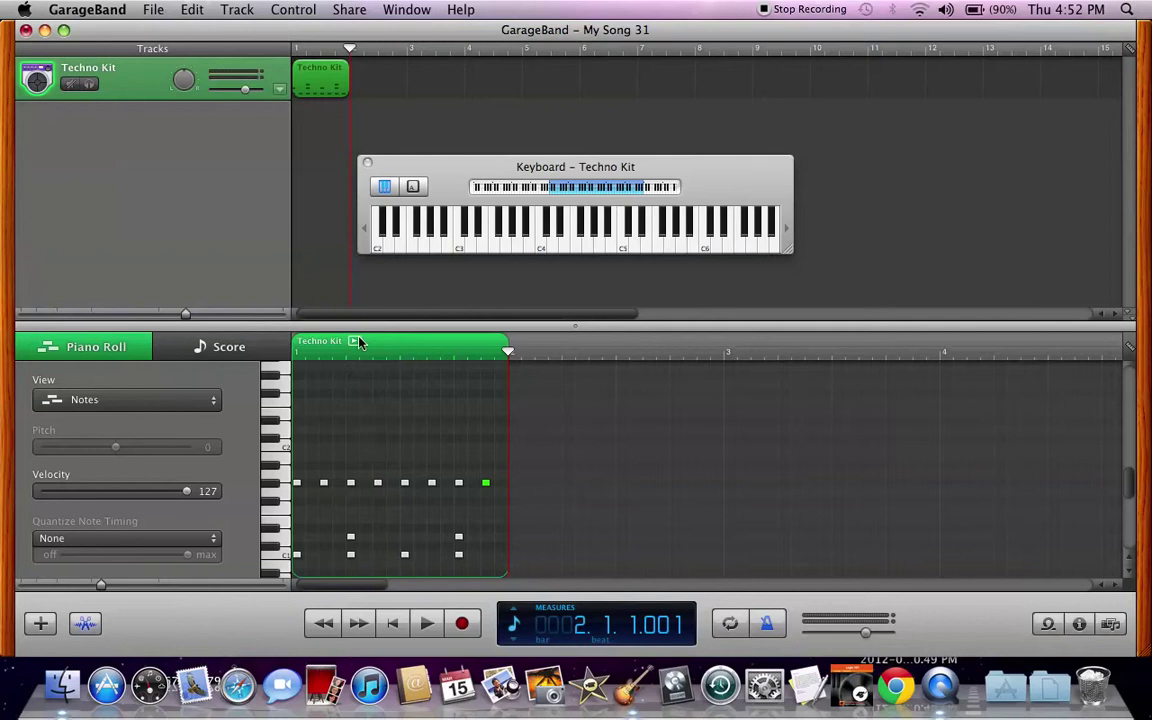
key(c)
key(space)
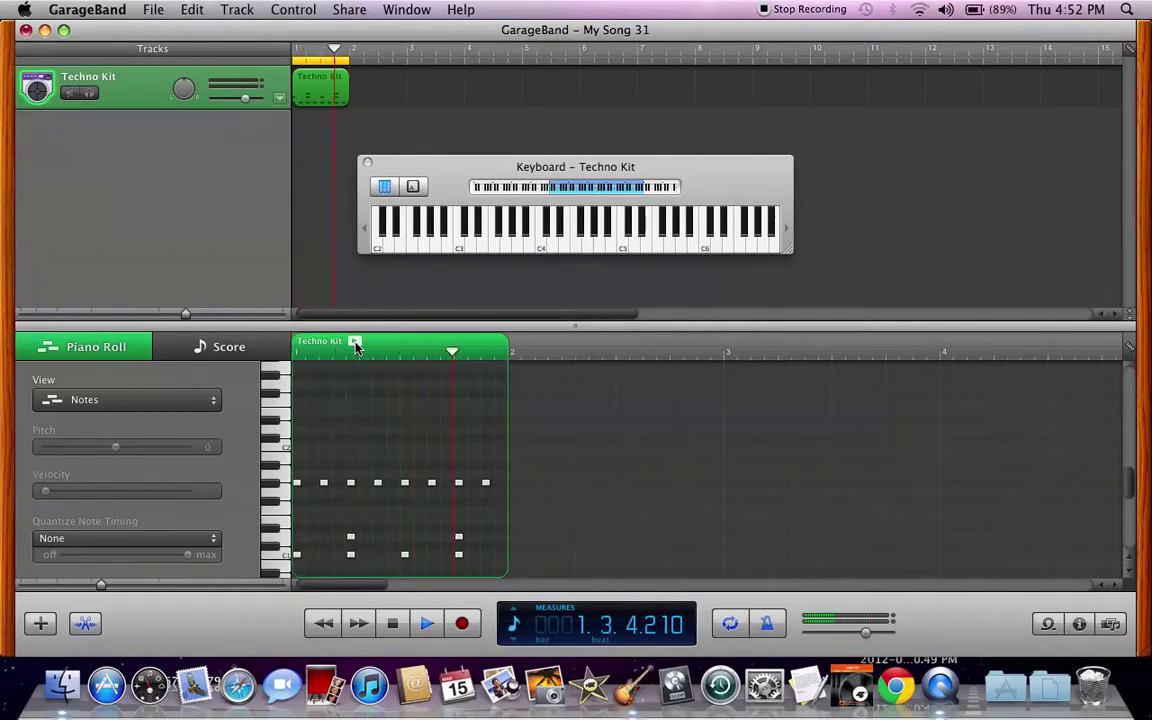
- Loop the one-bar region out to measure 9 and play the eight-bar beat back
click(367, 162)
key(space)
key(c)
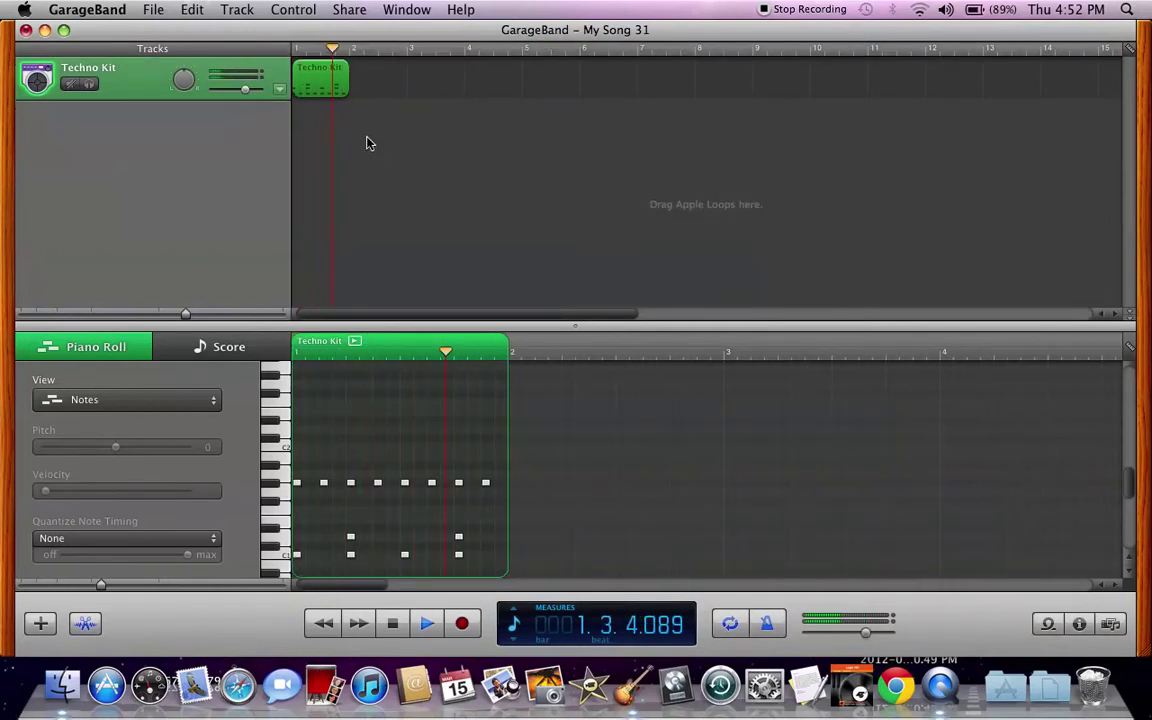
drag(346, 68, 752, 98)
key(space)
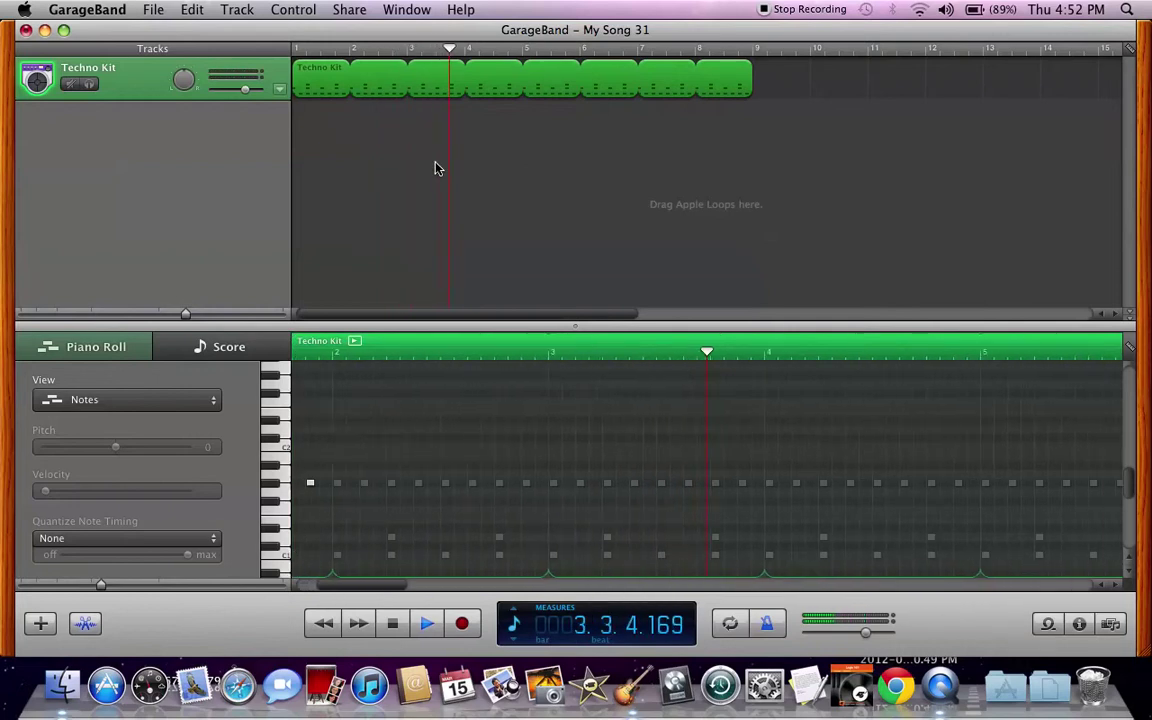
key(space)
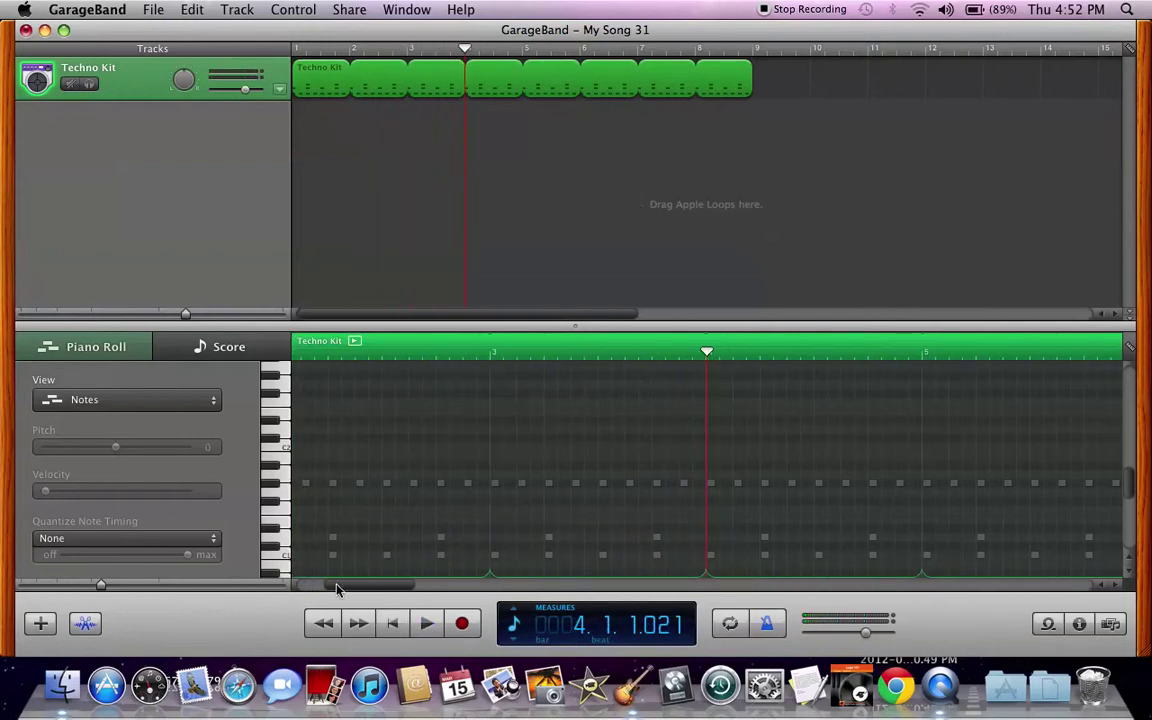
key(Home)
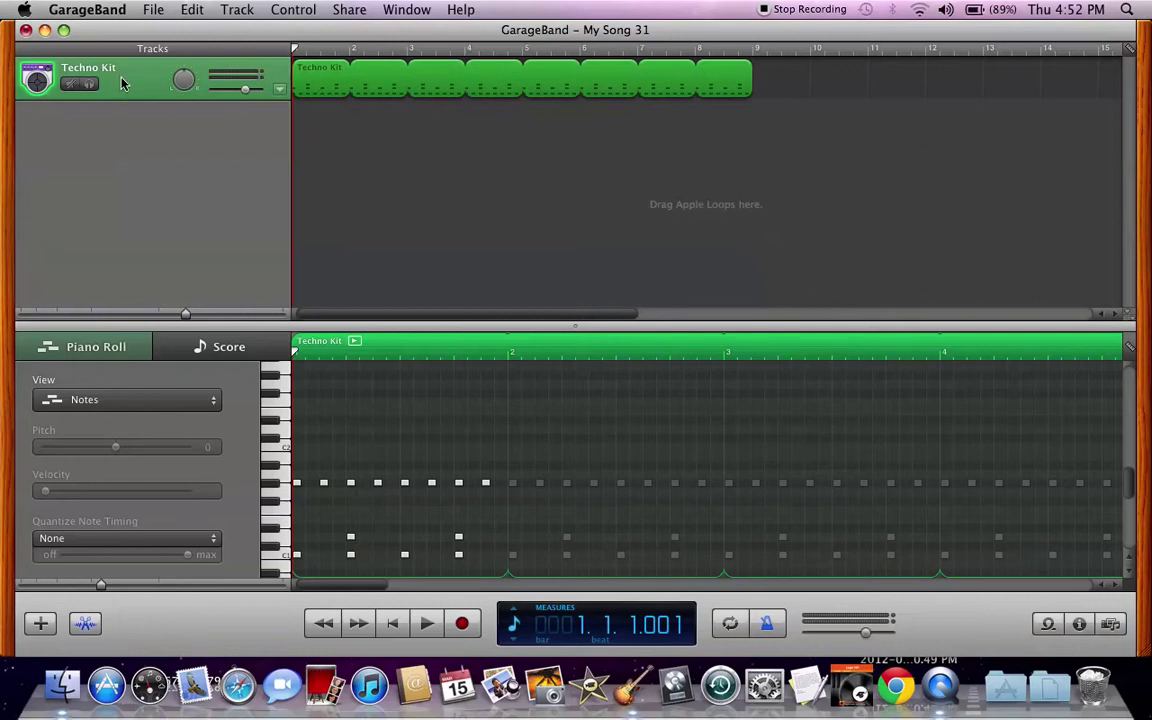
- Duplicate the Techno Kit track until there are five Techno Kit tracks
key(super+d)
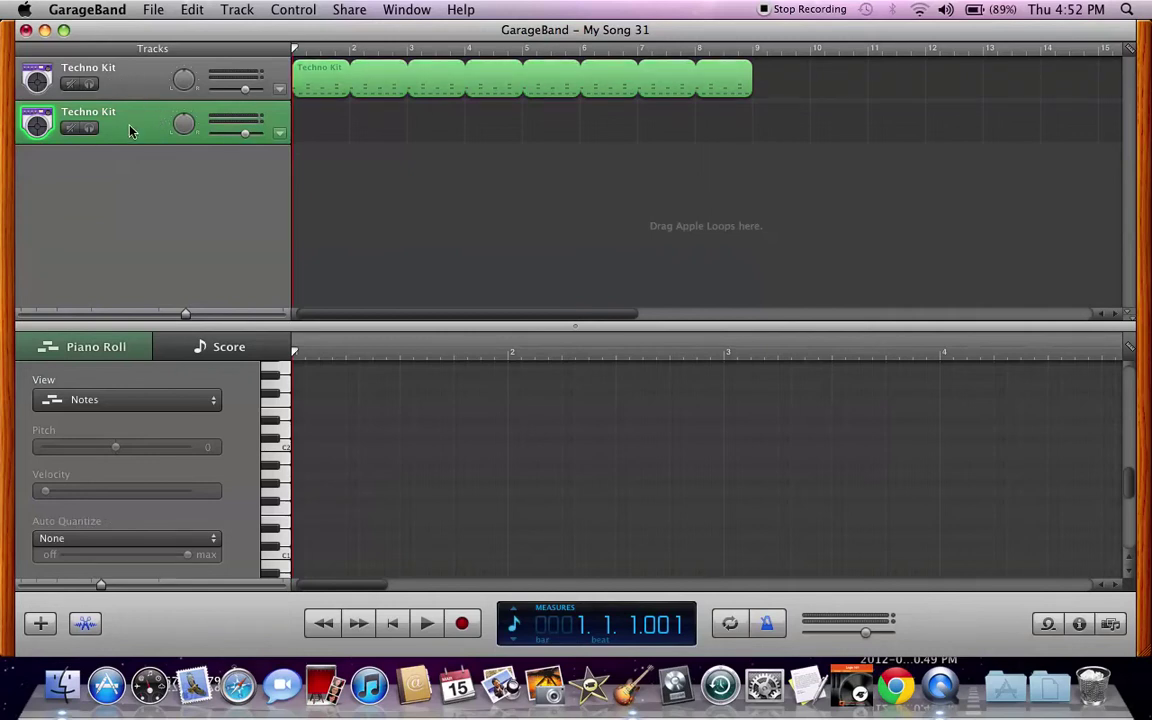
key(super+d)
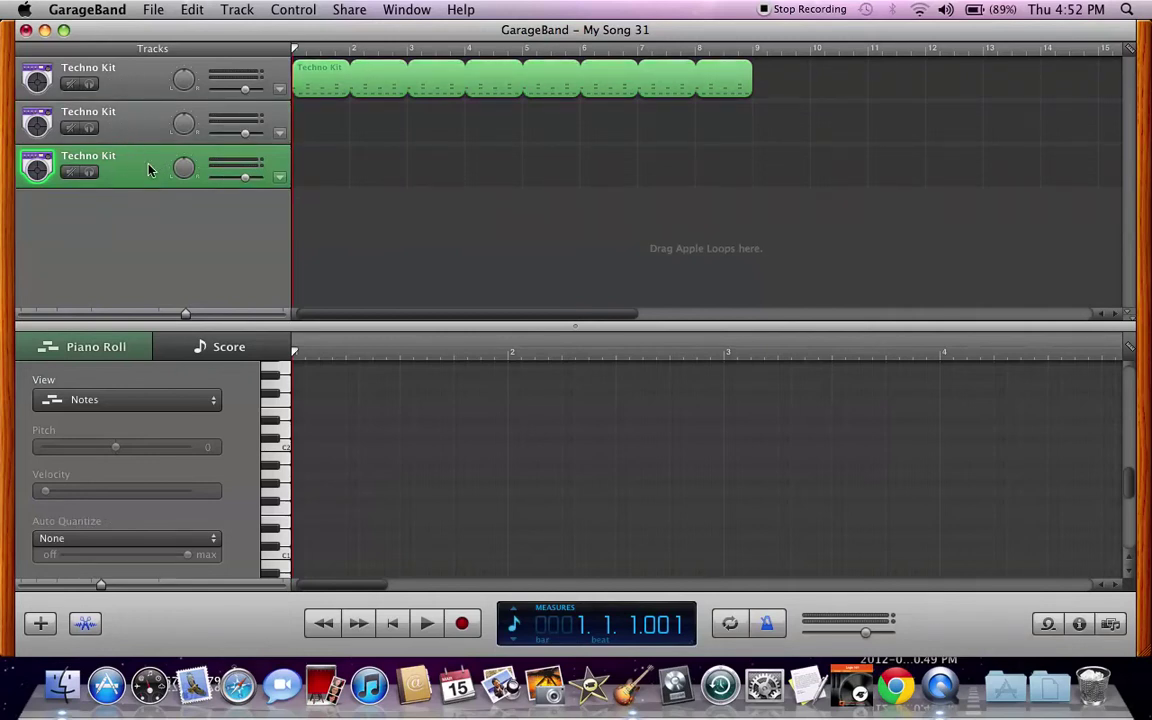
key(super+d)
key(super+d)
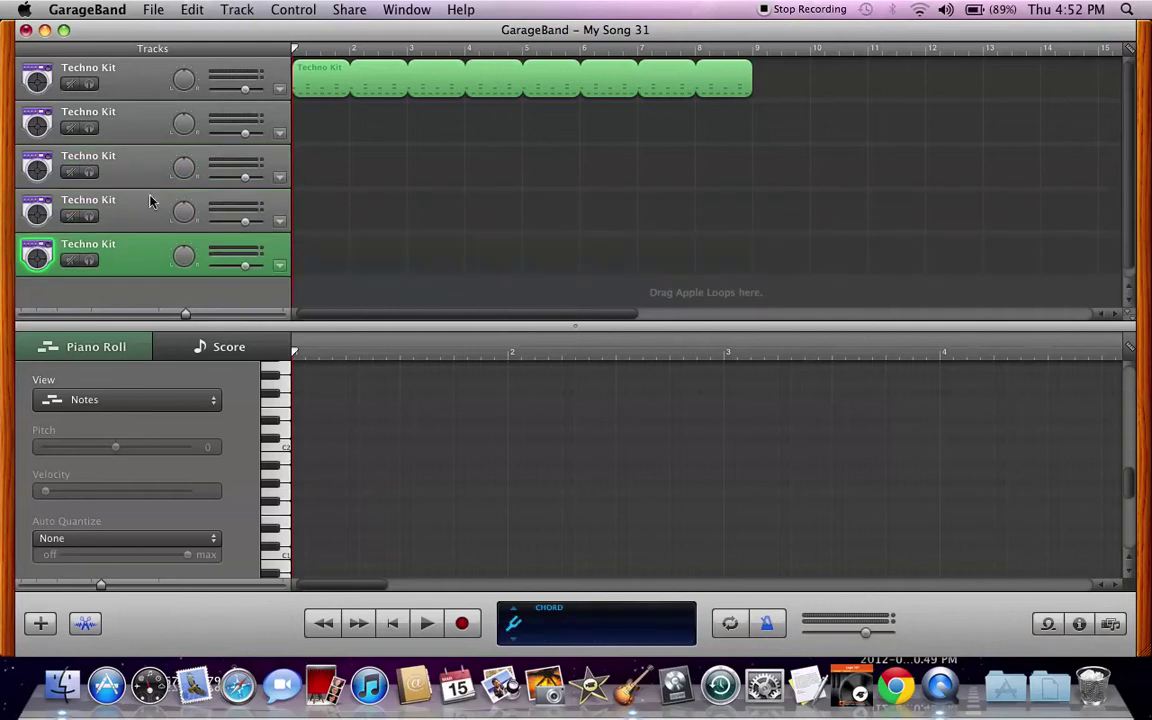
- Paste the first track's looped beat onto the second and third tracks
click(331, 83)
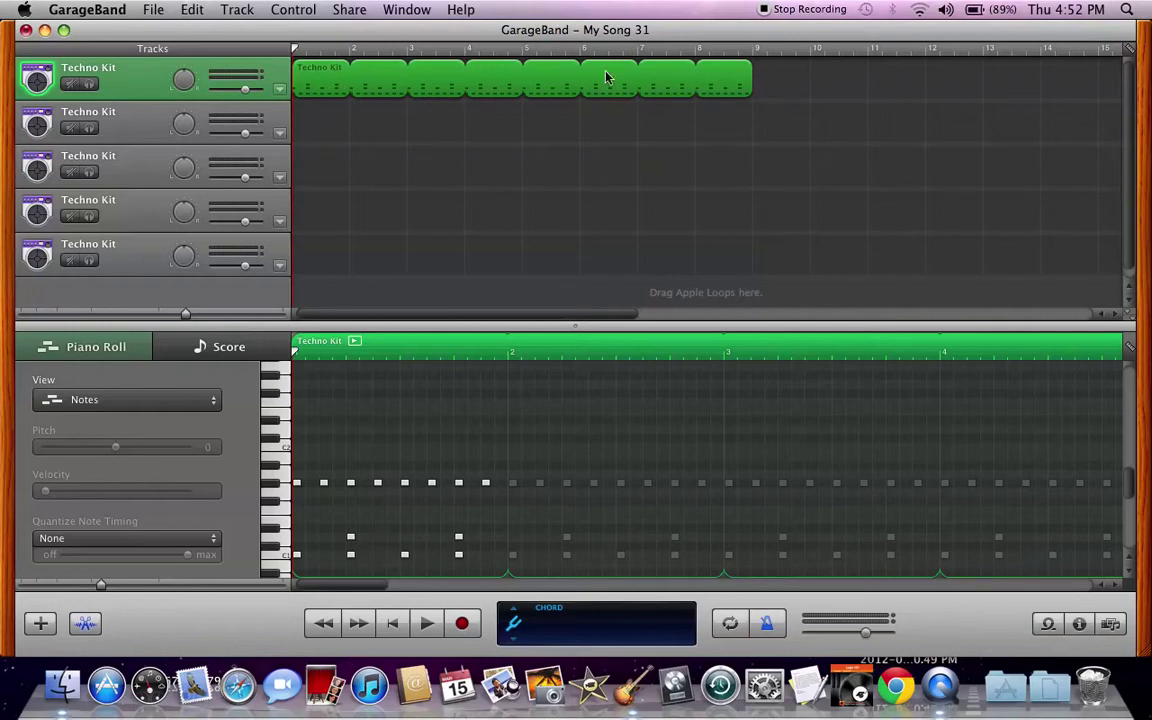
click(140, 130)
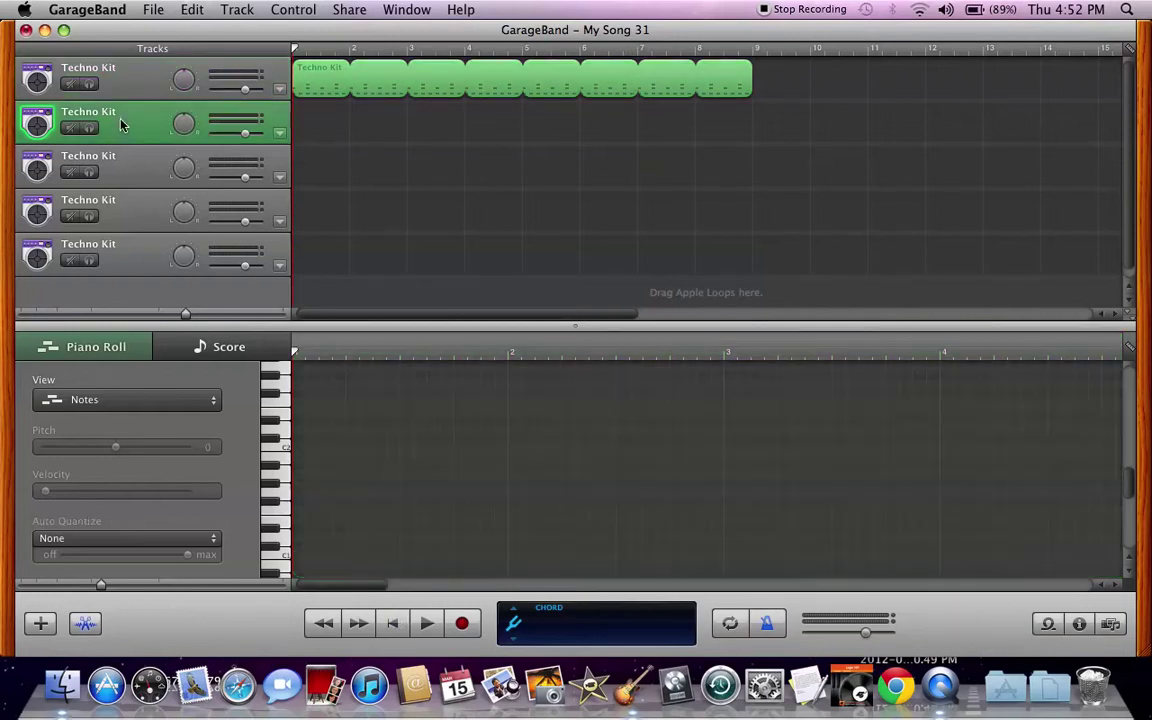
key(super+v)
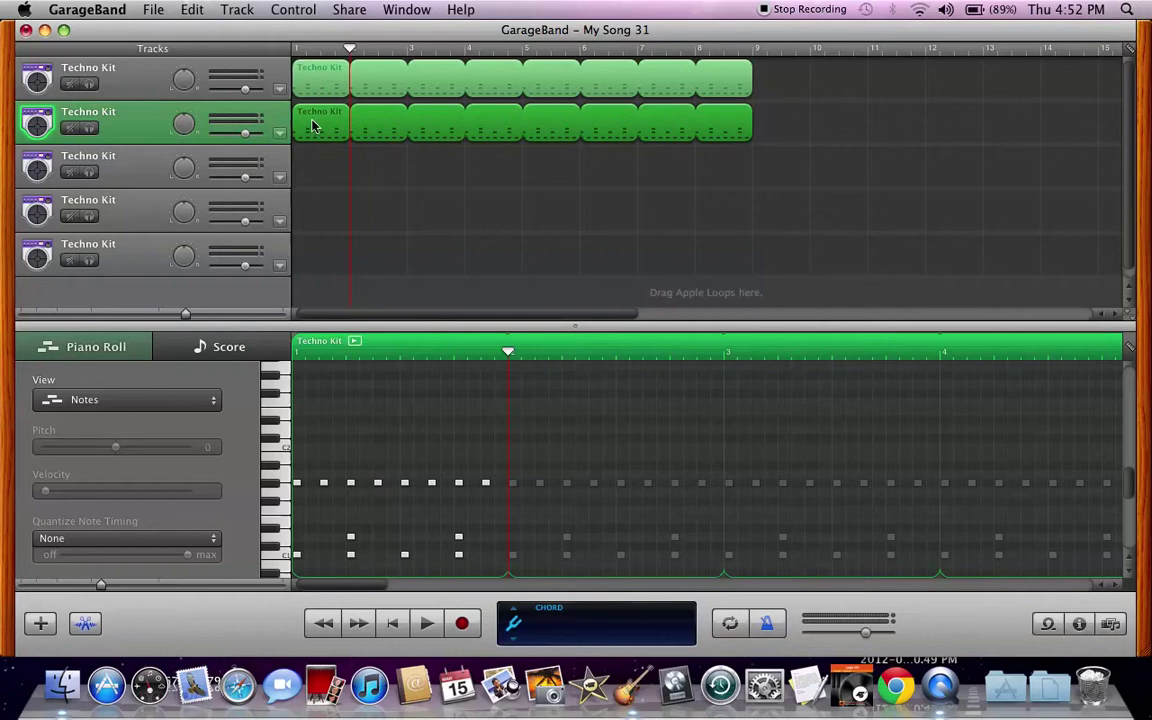
click(122, 174)
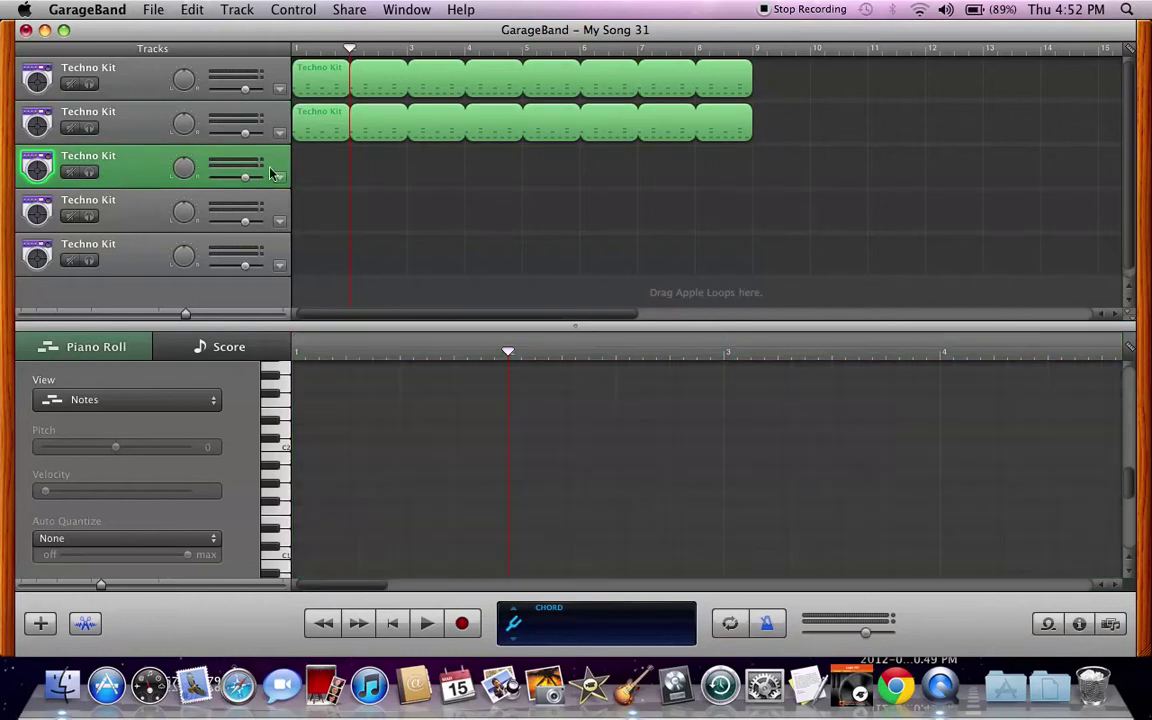
click(295, 52)
key(super+v)
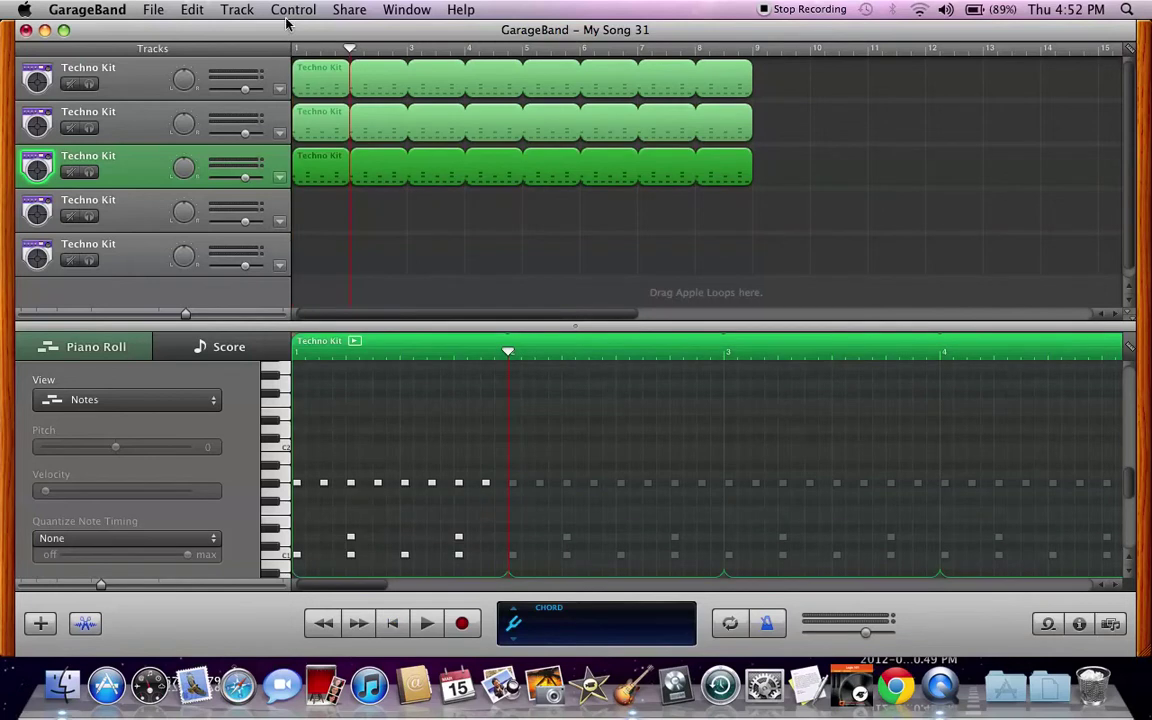
click(311, 73)
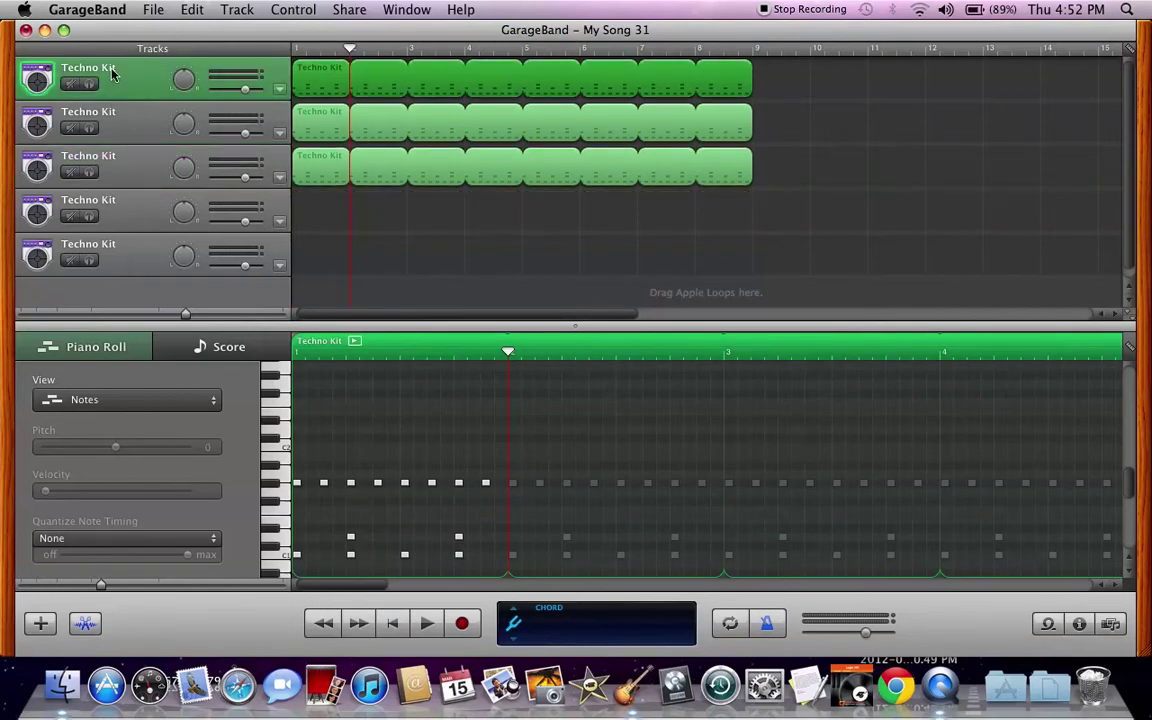
- Rename the first track to Kick
click(112, 72)
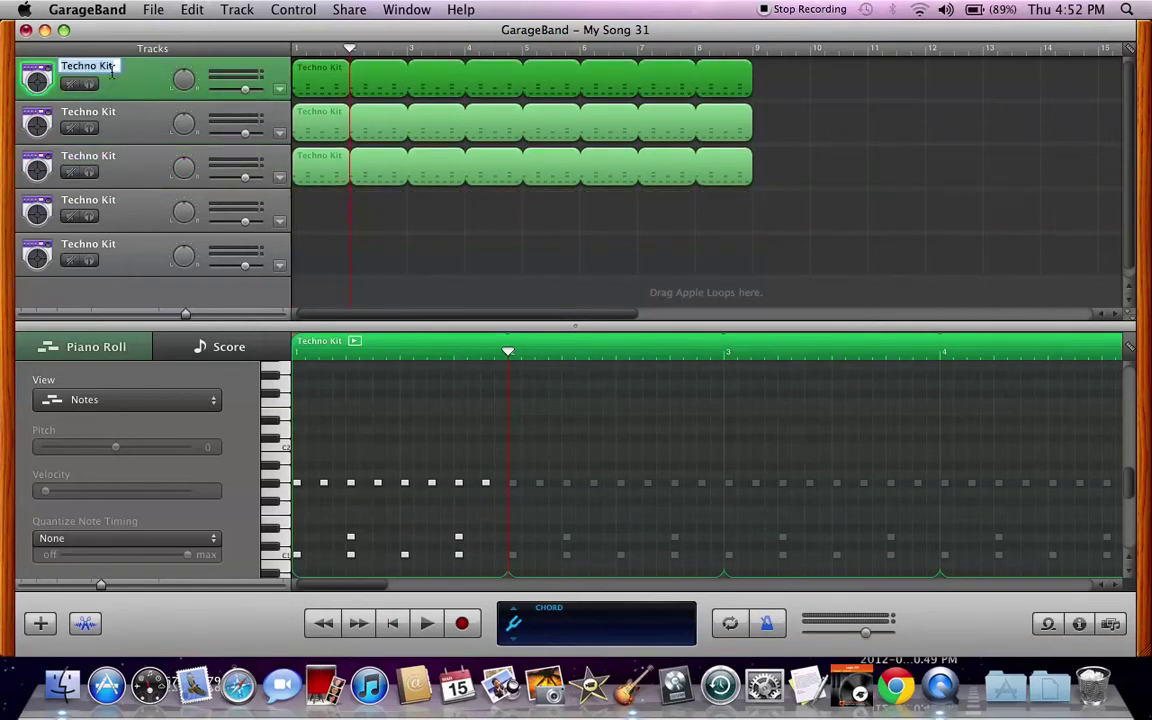
text(Kick)
key(Return)
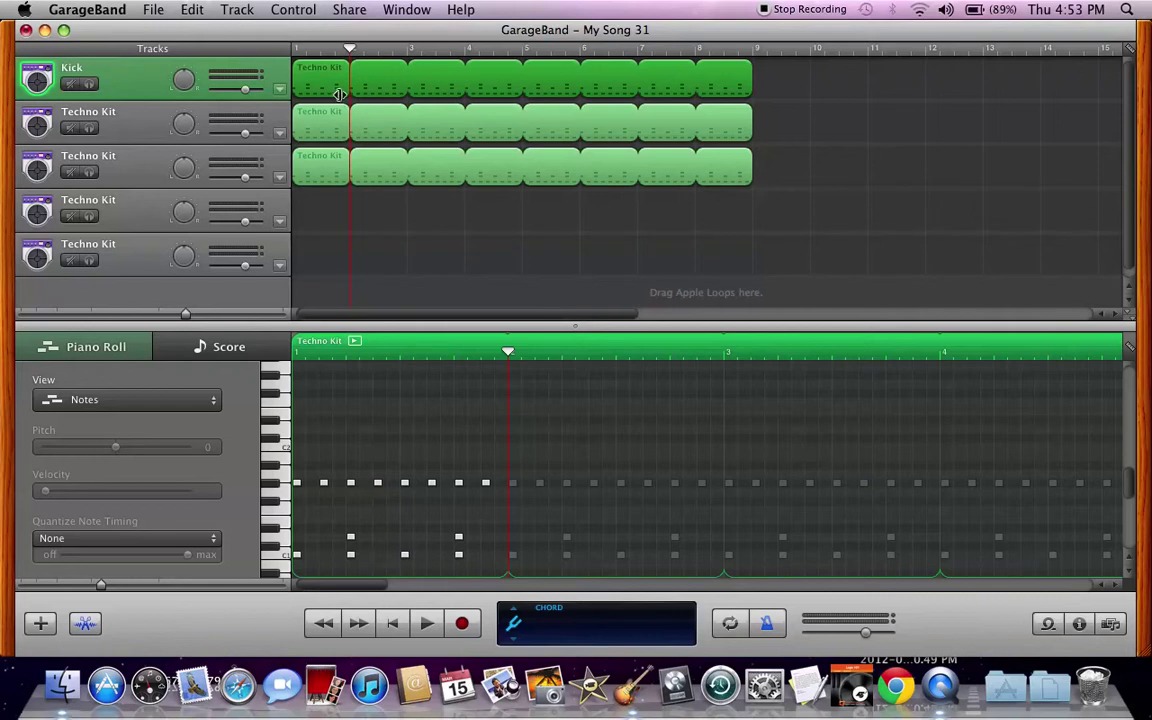
- Delete the hi-hat and snare notes from Kick, leaving C1 hits, and audition it soloed
scroll(373, 535, down, 2)
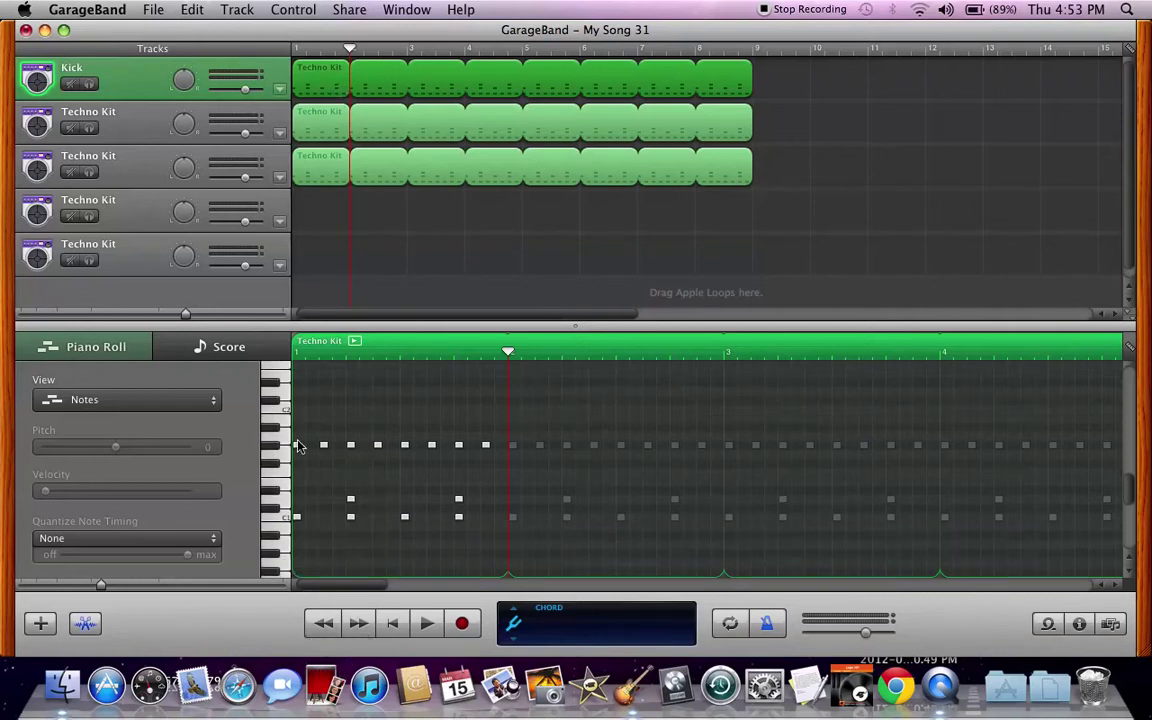
drag(299, 505, 616, 432)
key(Delete)
click(89, 85)
key(space)
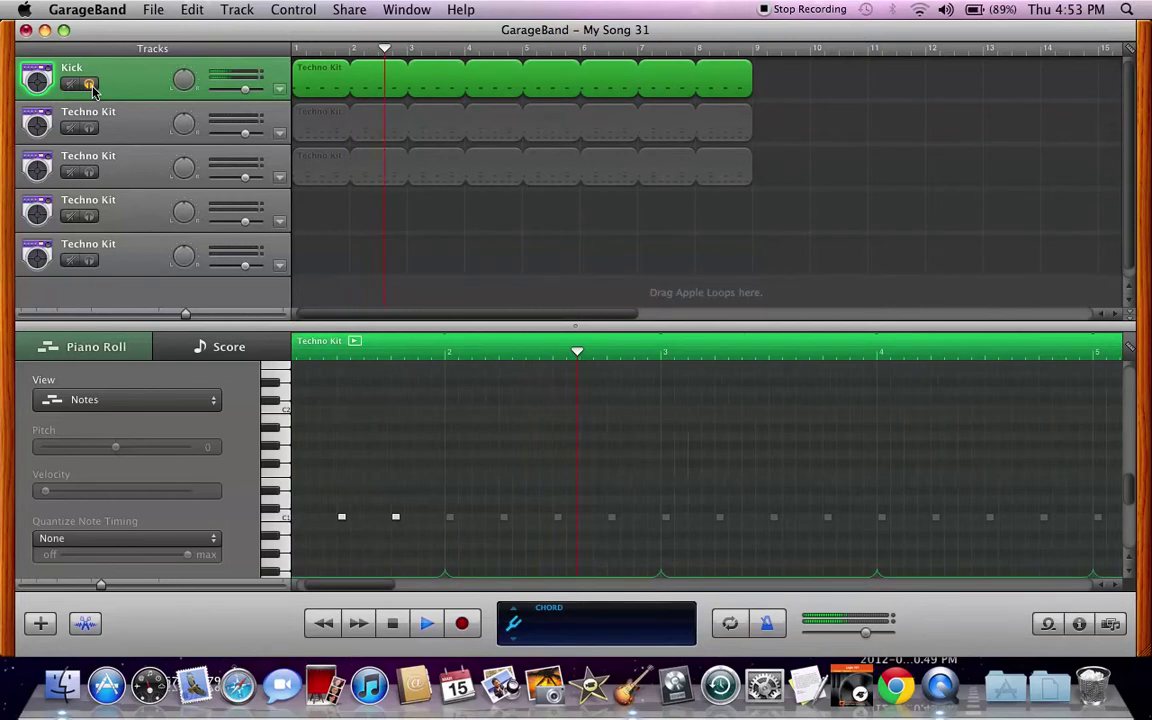
key(space)
click(90, 86)
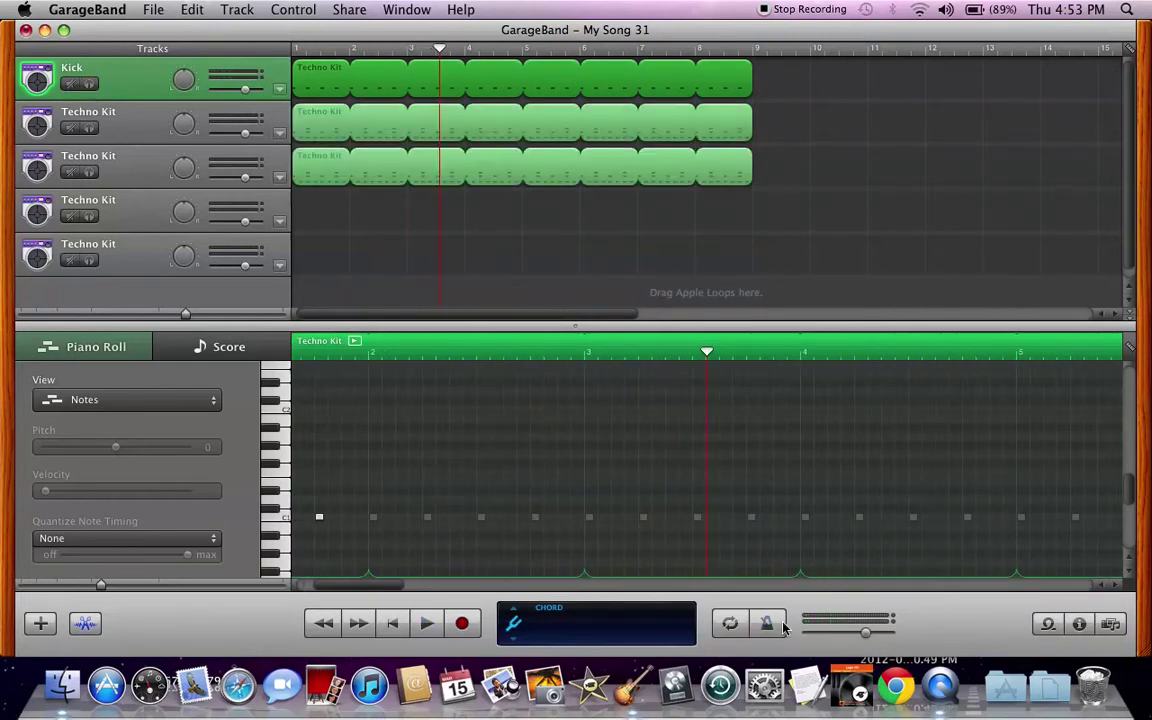
click(392, 623)
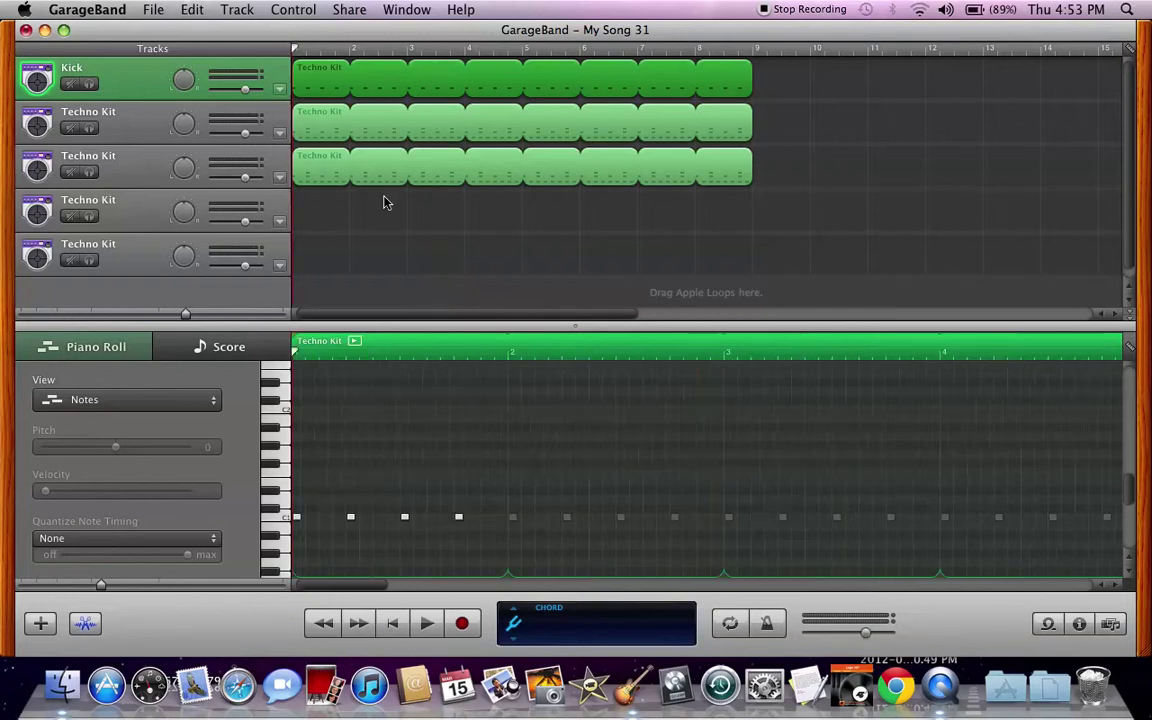
- Rename the second and third tracks to Snare and Hi Hat
click(113, 118)
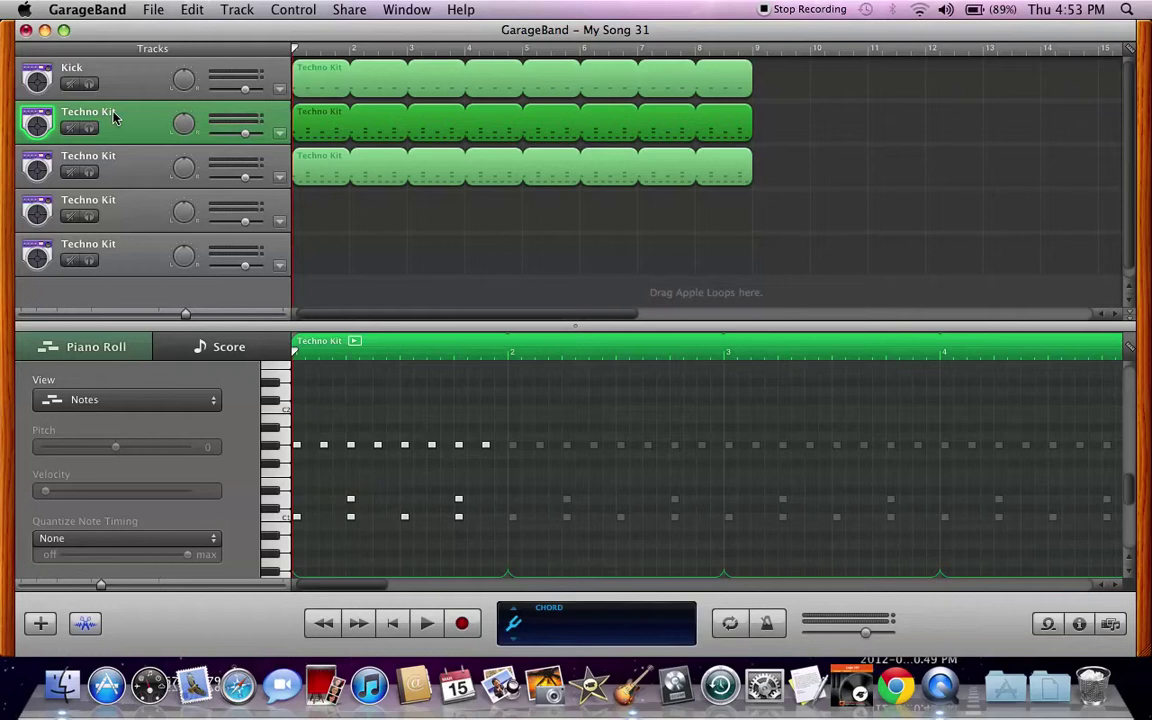
click(113, 118)
text(Snare)
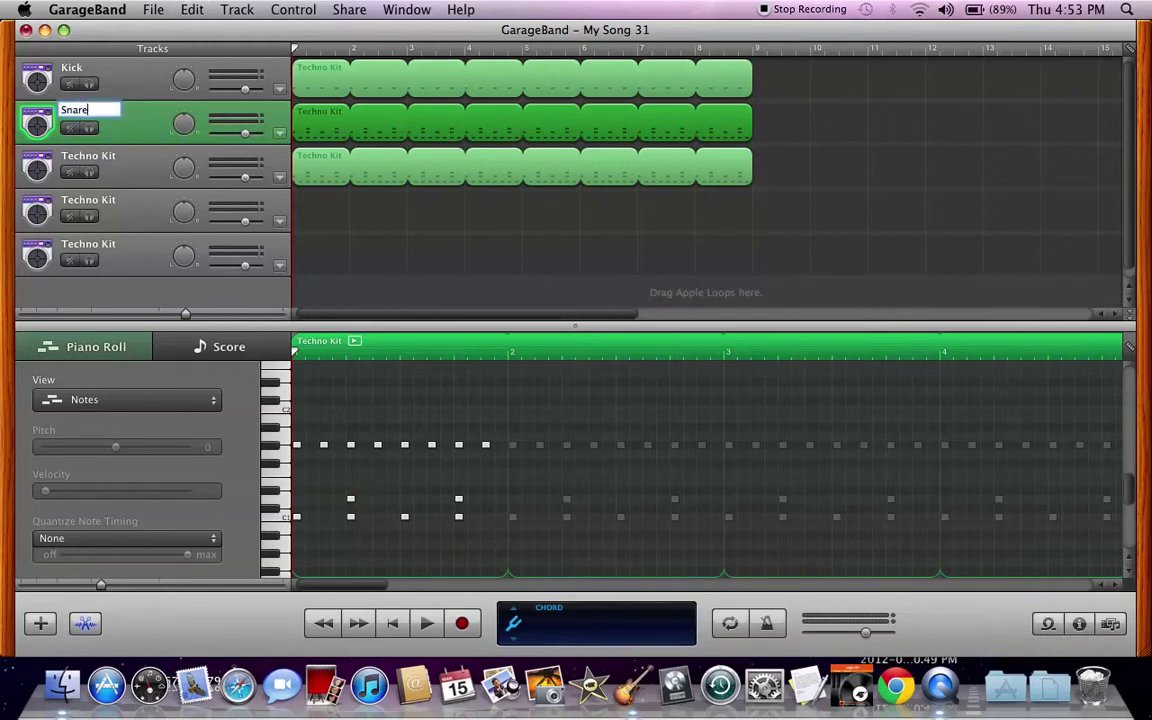
key(Return)
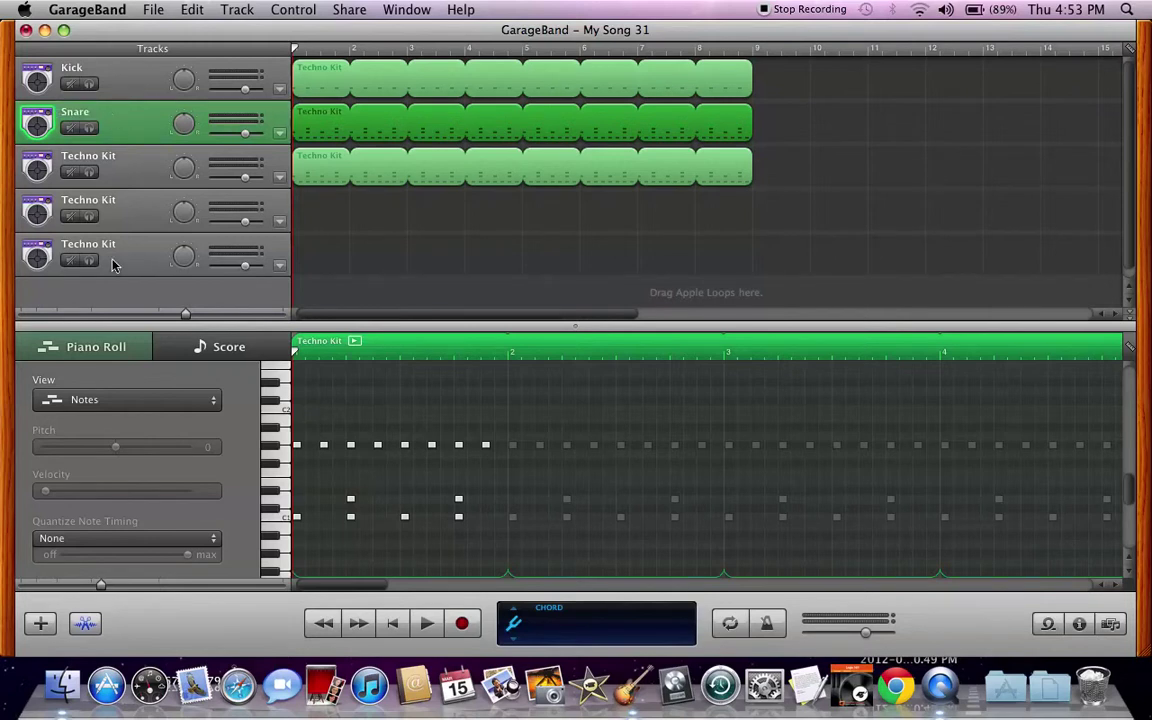
click(115, 160)
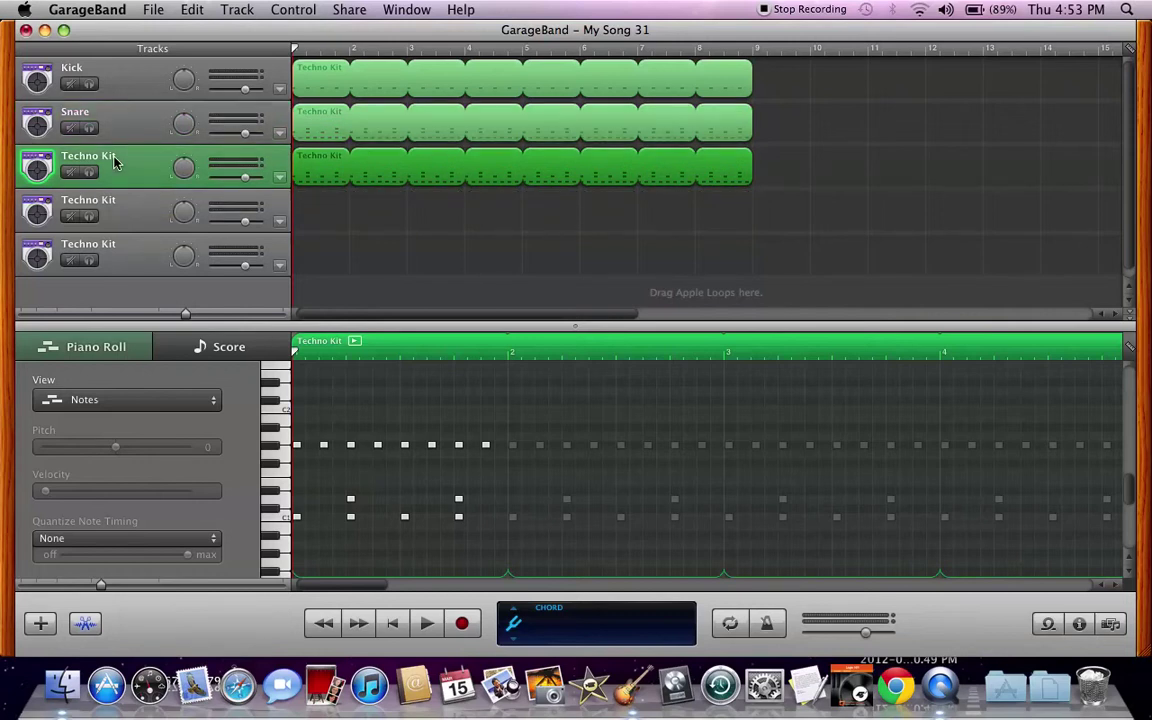
click(113, 158)
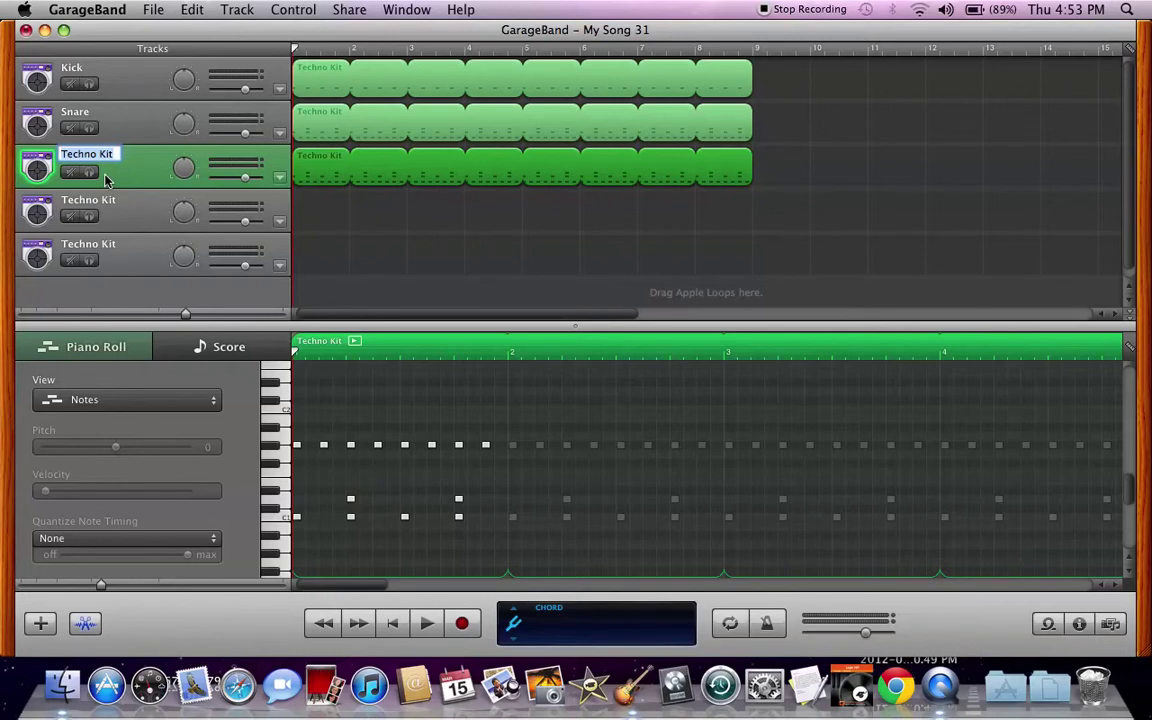
text(Hi Hat)
key(Return)
- Remove the kick and hi-hat notes from the Snare pattern
click(305, 108)
scroll(342, 483, down, 2)
drag(301, 494, 444, 494)
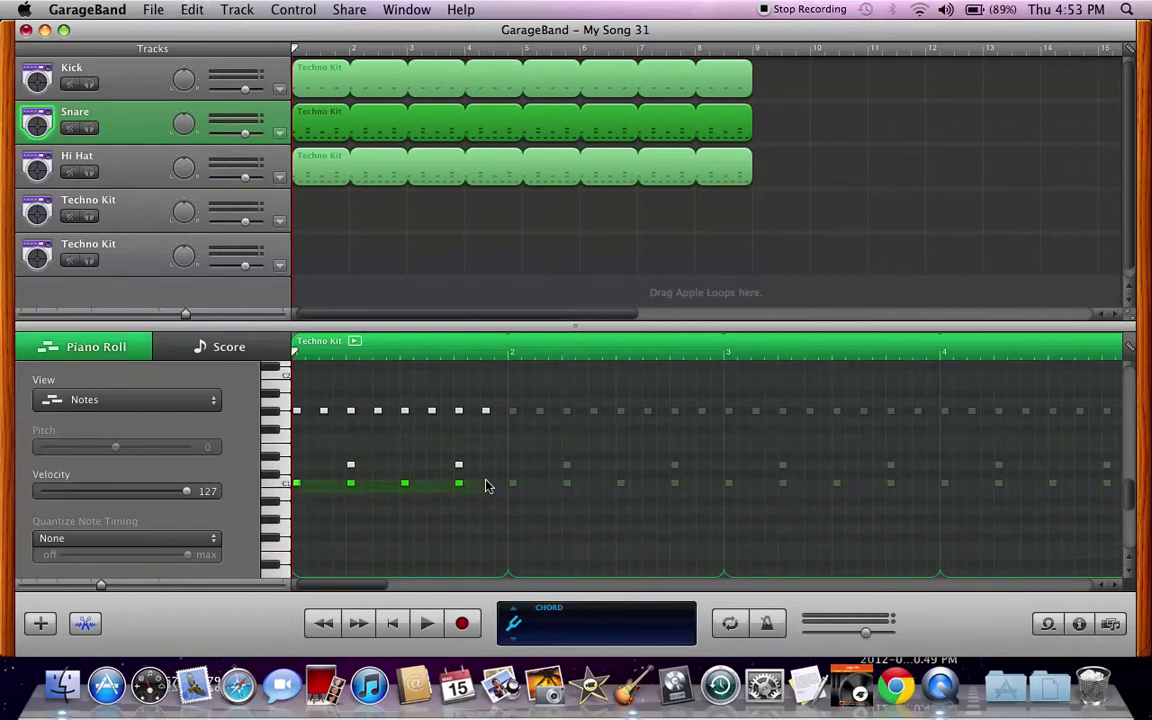
key(BackSpace)
drag(266, 374, 500, 416)
key(BackSpace)
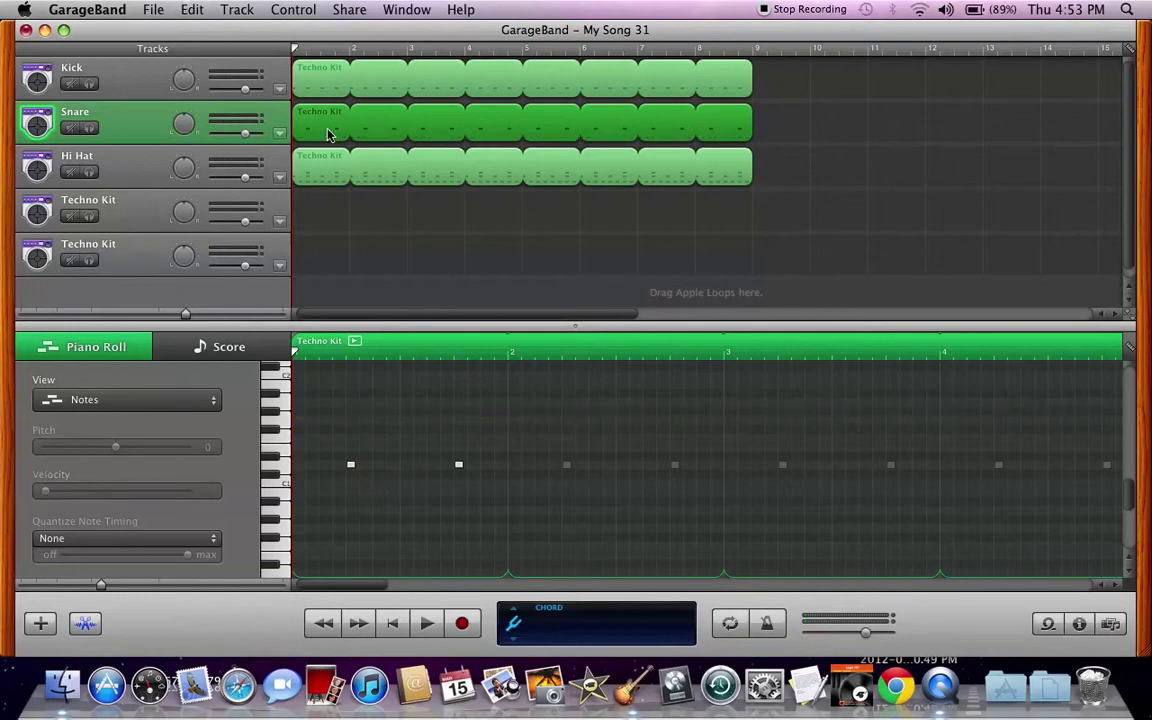
- Remove the kick and snare notes from the Hi Hat pattern and play the beat
click(305, 177)
drag(297, 497, 481, 462)
key(BackSpace)
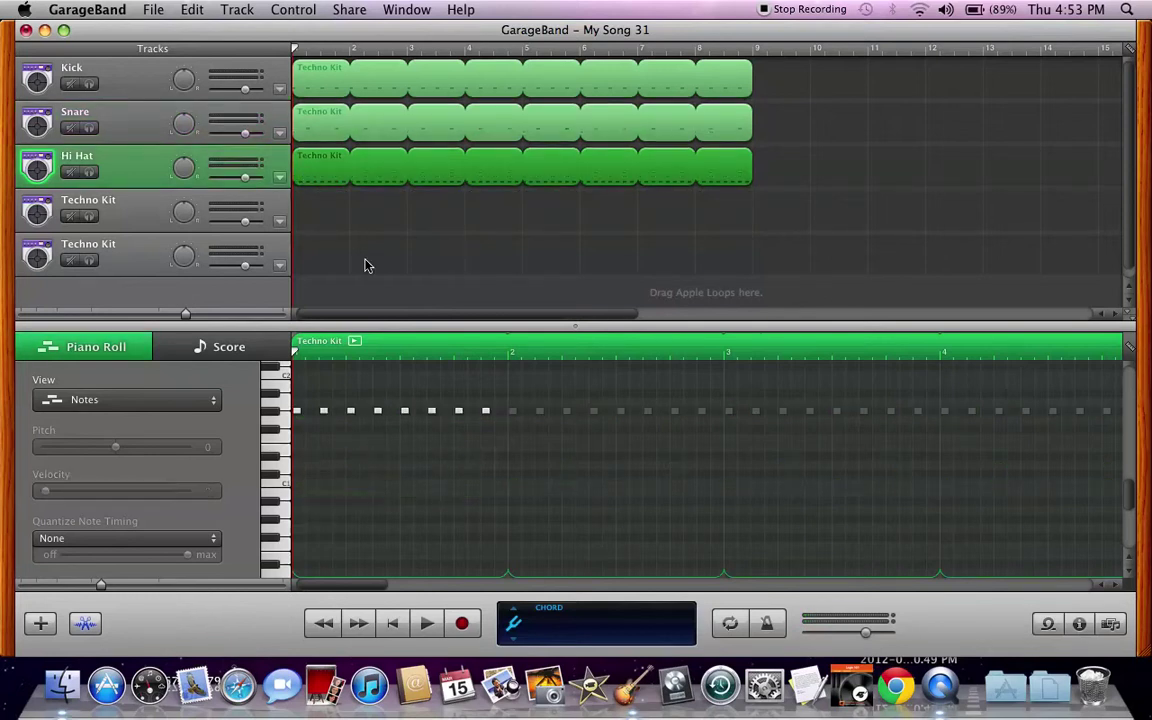
key(space)
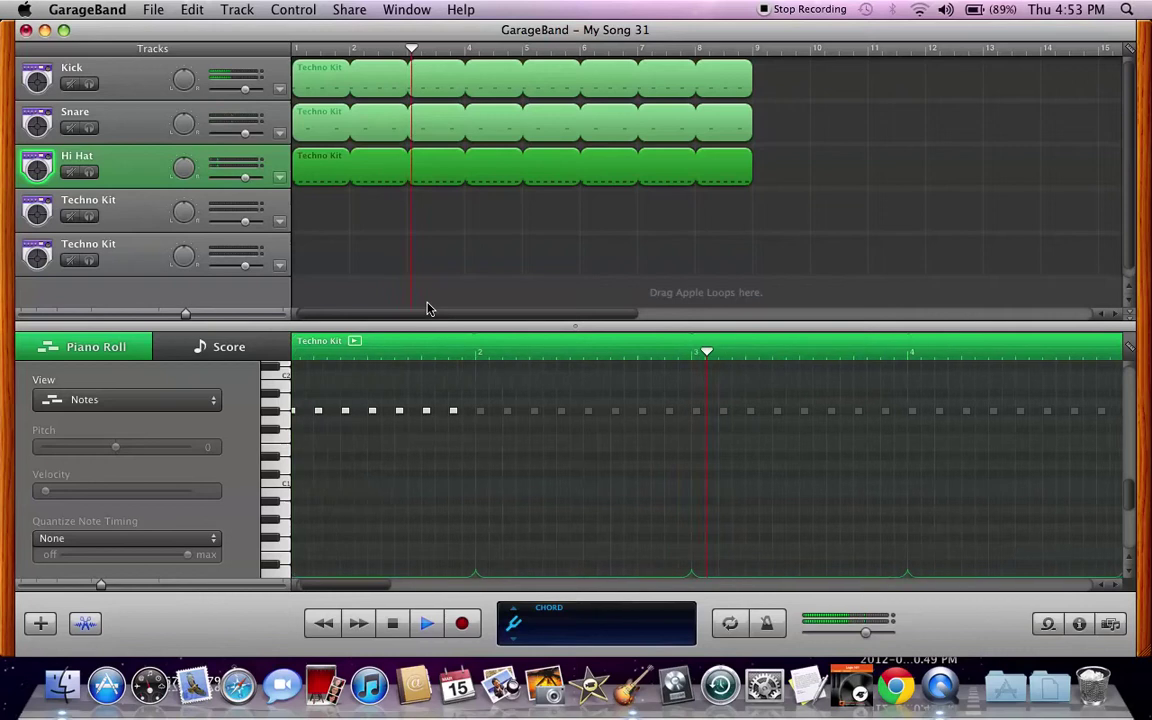
key(space)
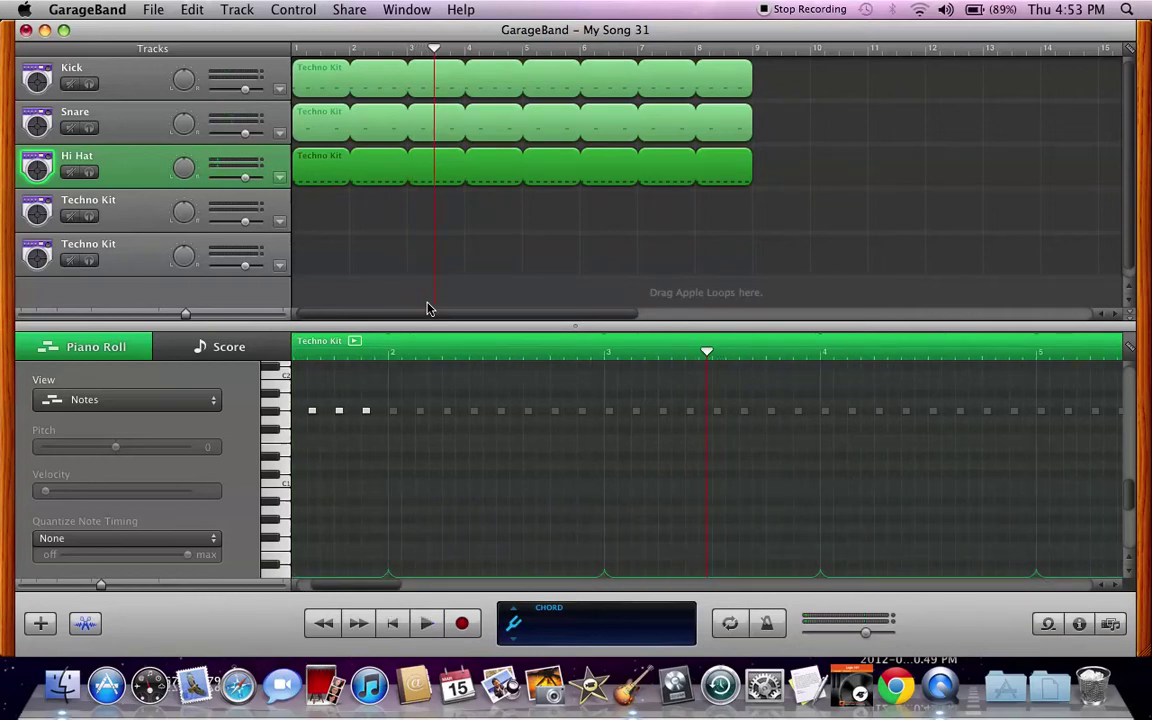
click(392, 623)
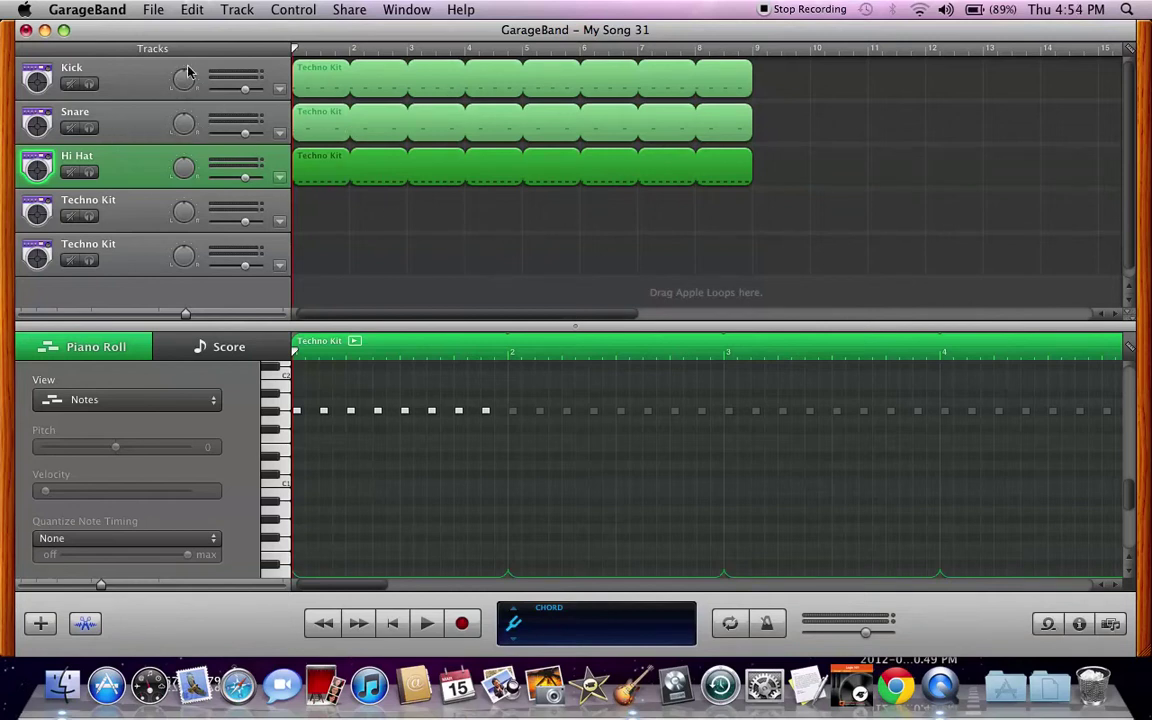
- Set the Kick track volume to about -6.0 dB and audition it
mouse_move(181, 80)
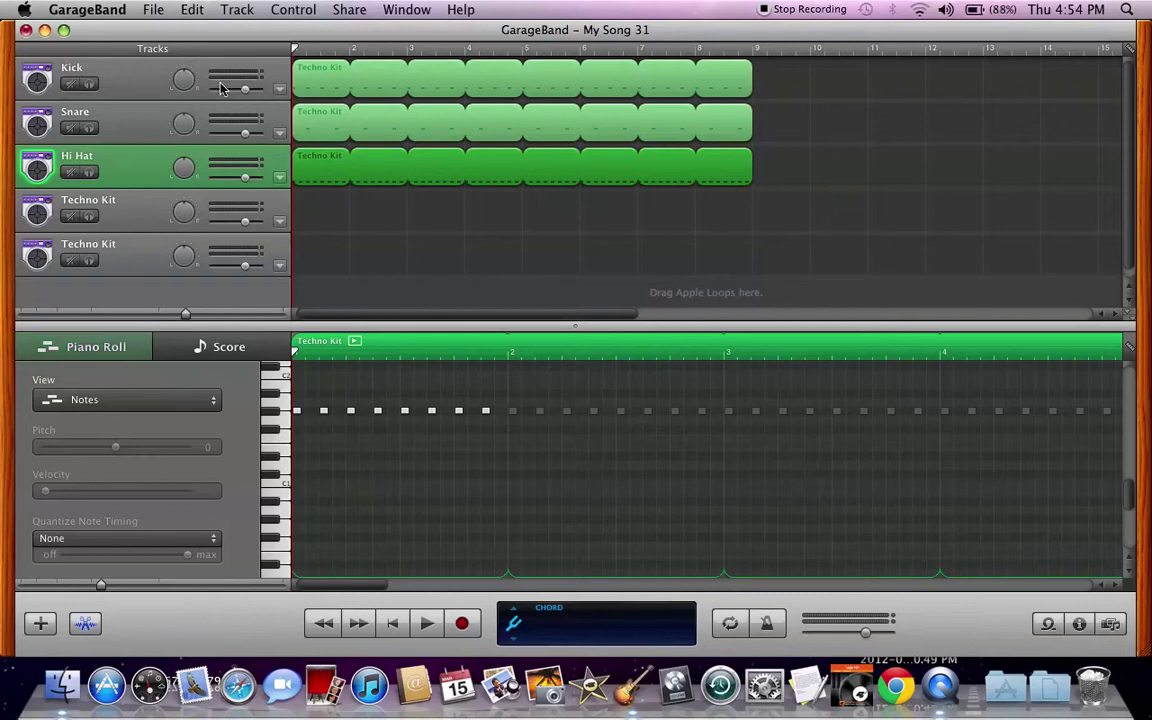
drag(250, 92, 234, 93)
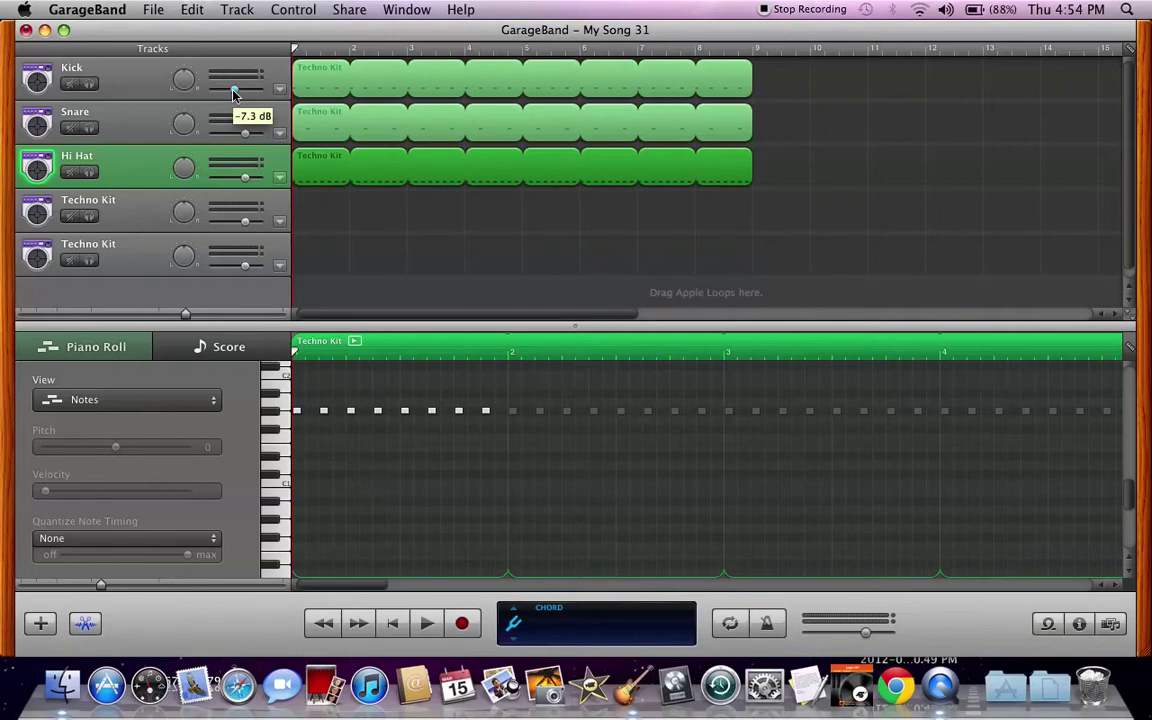
drag(234, 93, 232, 91)
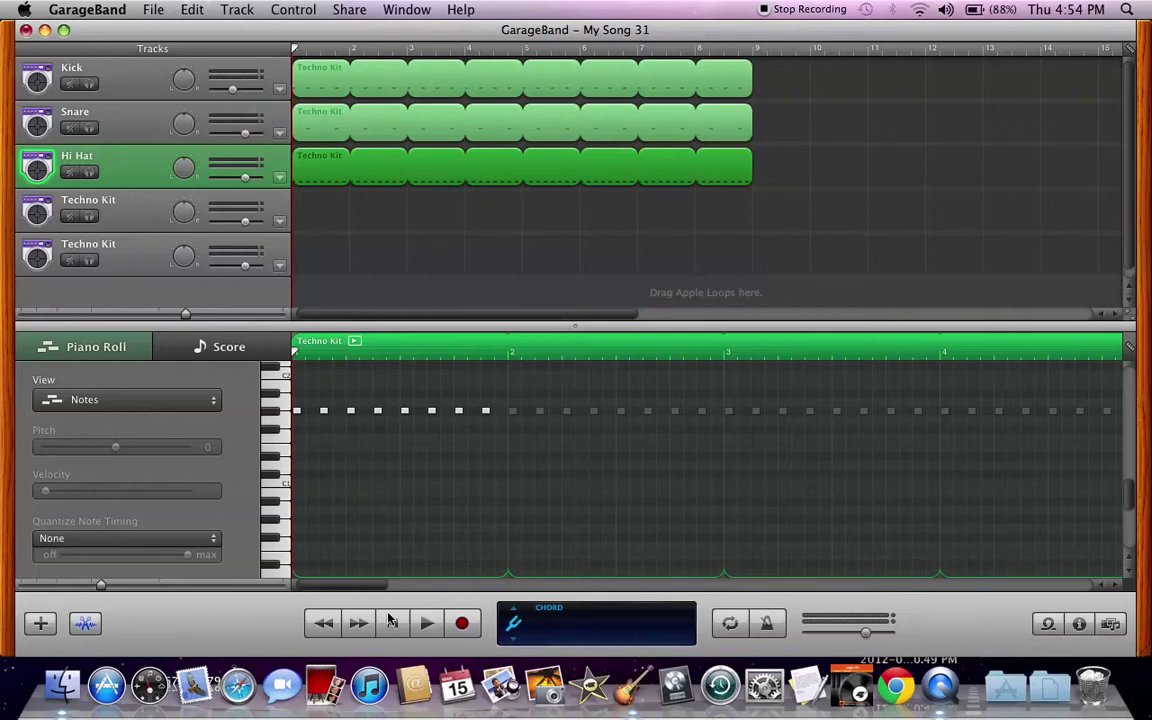
key(space)
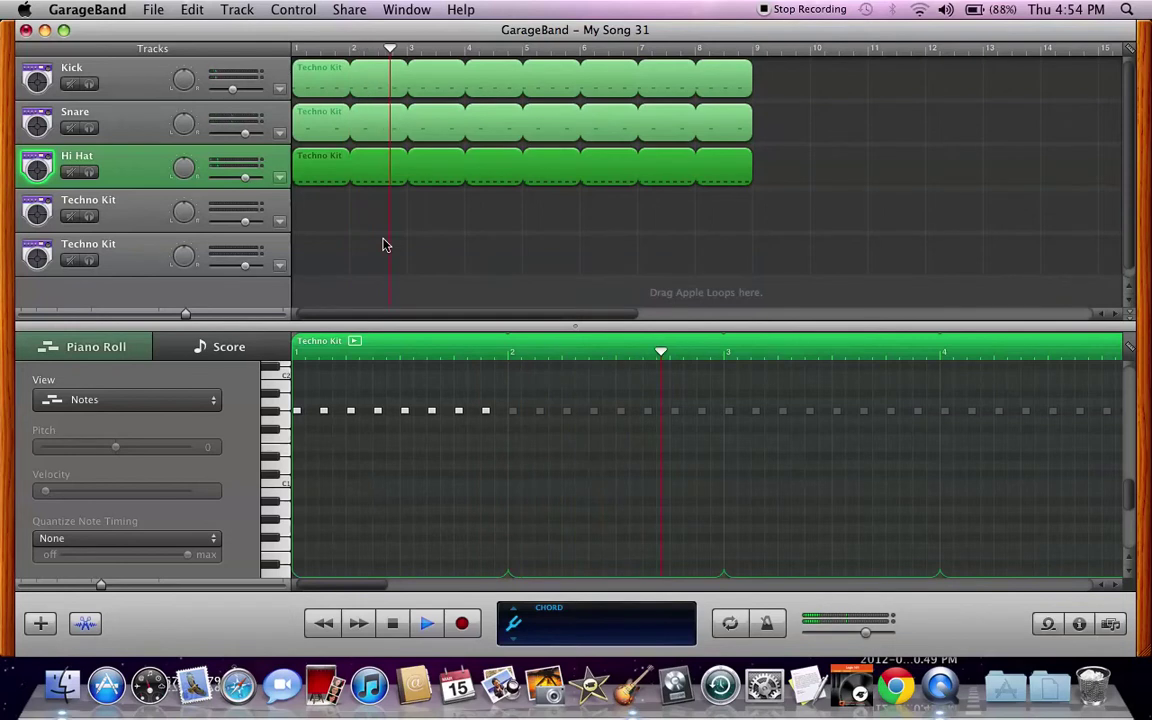
key(space)
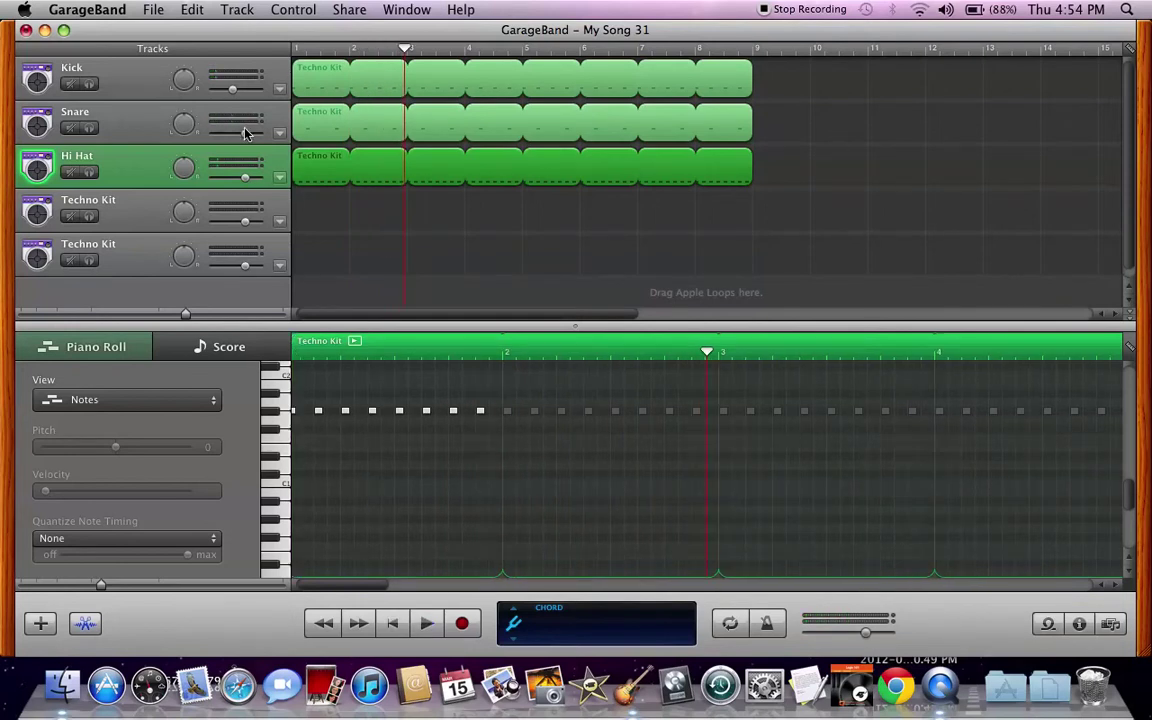
- Lower the Snare to -5.3 dB and the Hi Hat to -1.8 dB, then play the mix
drag(245, 136, 236, 138)
drag(244, 179, 239, 183)
click(395, 623)
click(427, 623)
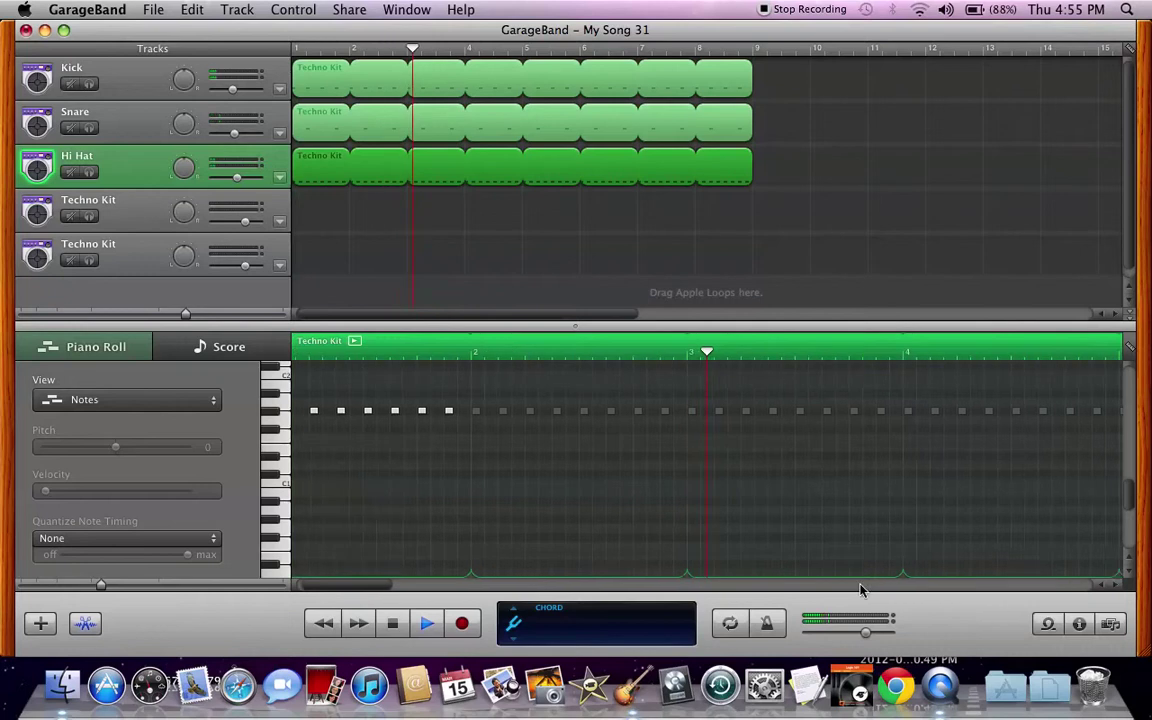
key(space)
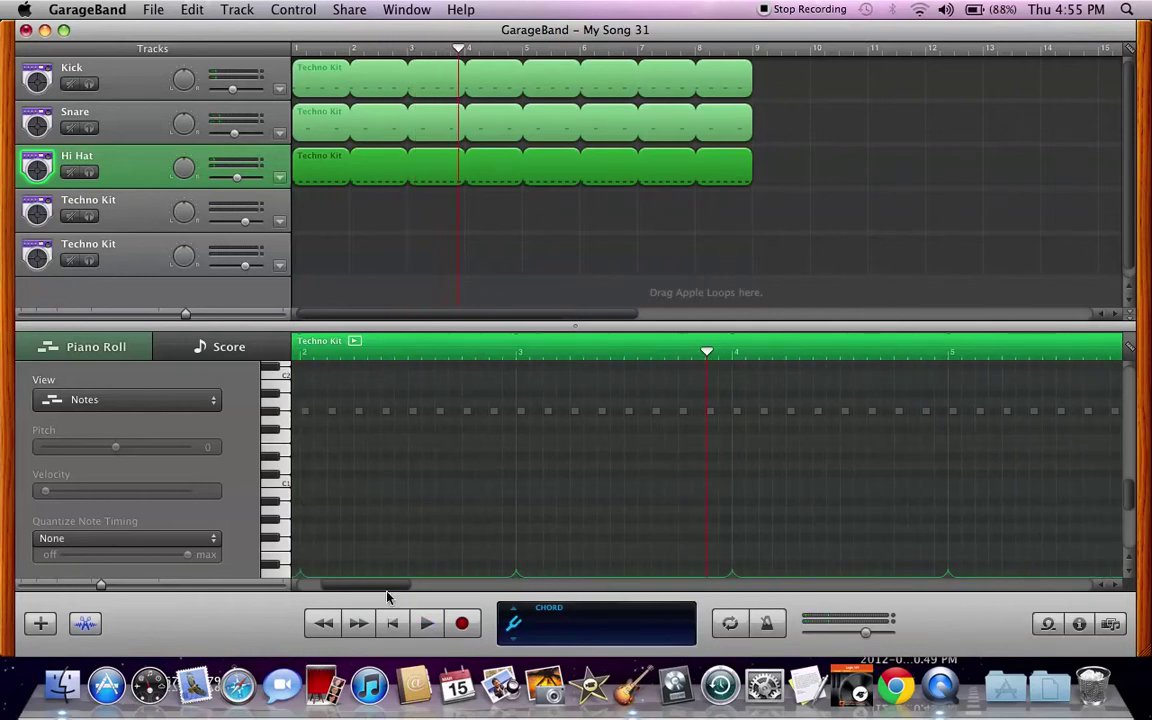
- Pan the Snare slightly left to -2 and play back to hear the panning
click(391, 630)
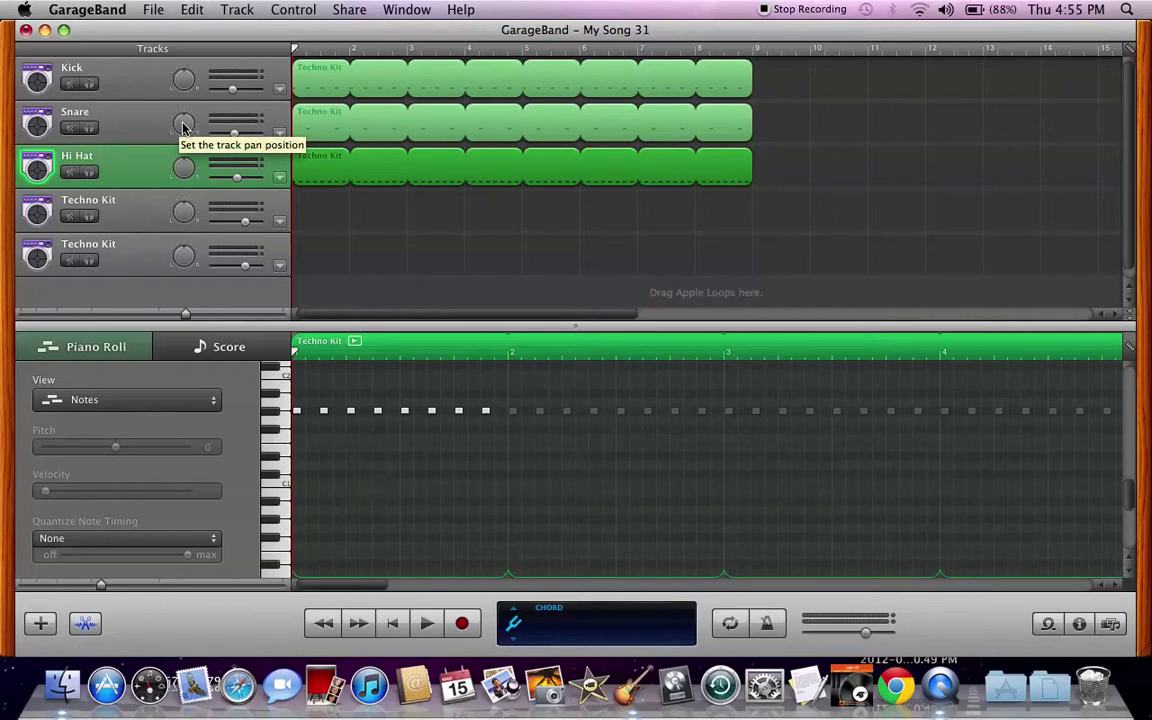
drag(183, 127, 181, 163)
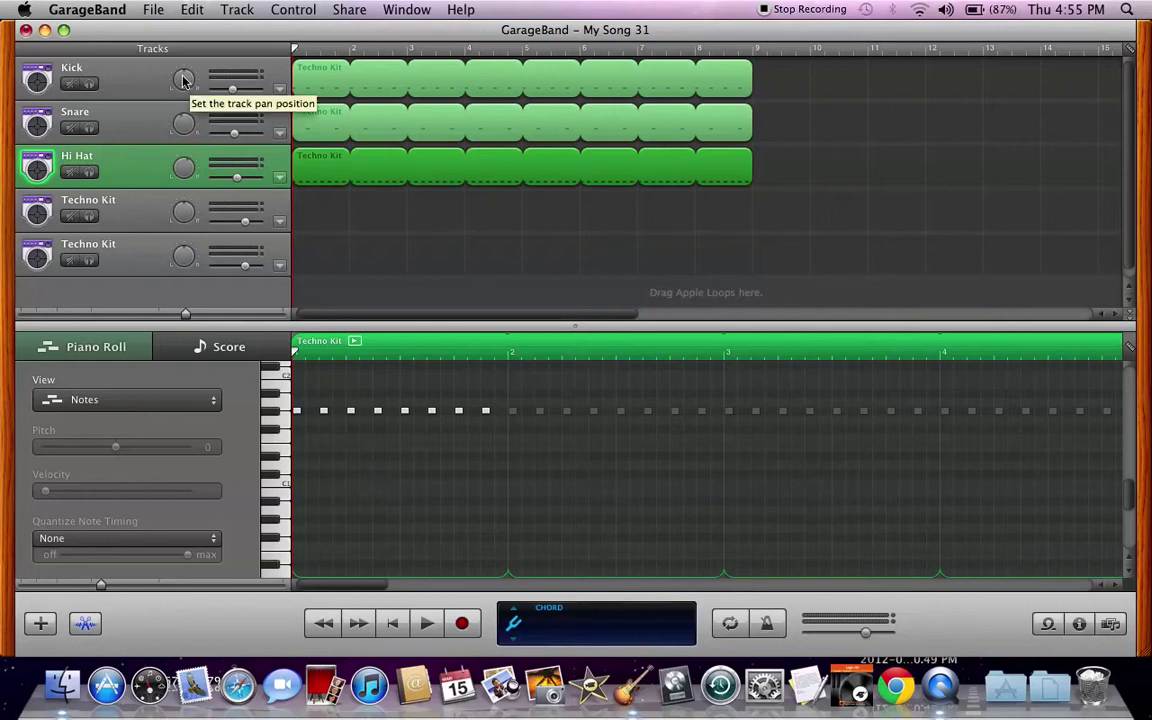
drag(183, 80, 185, 80)
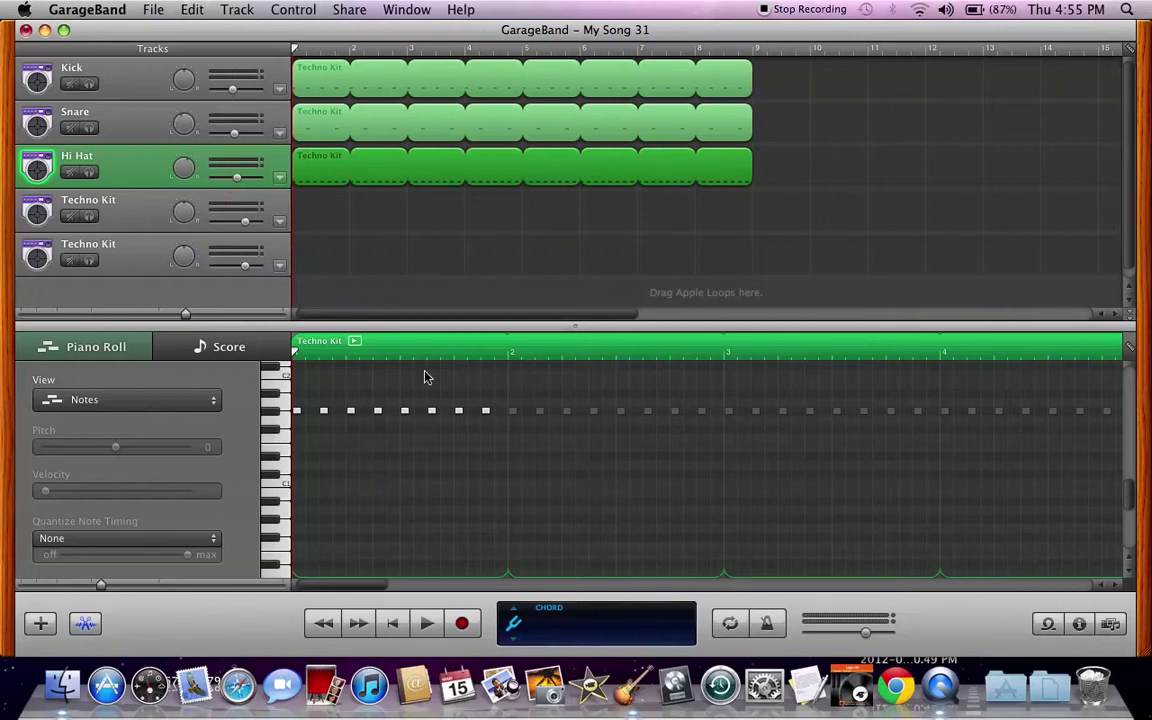
key(space)
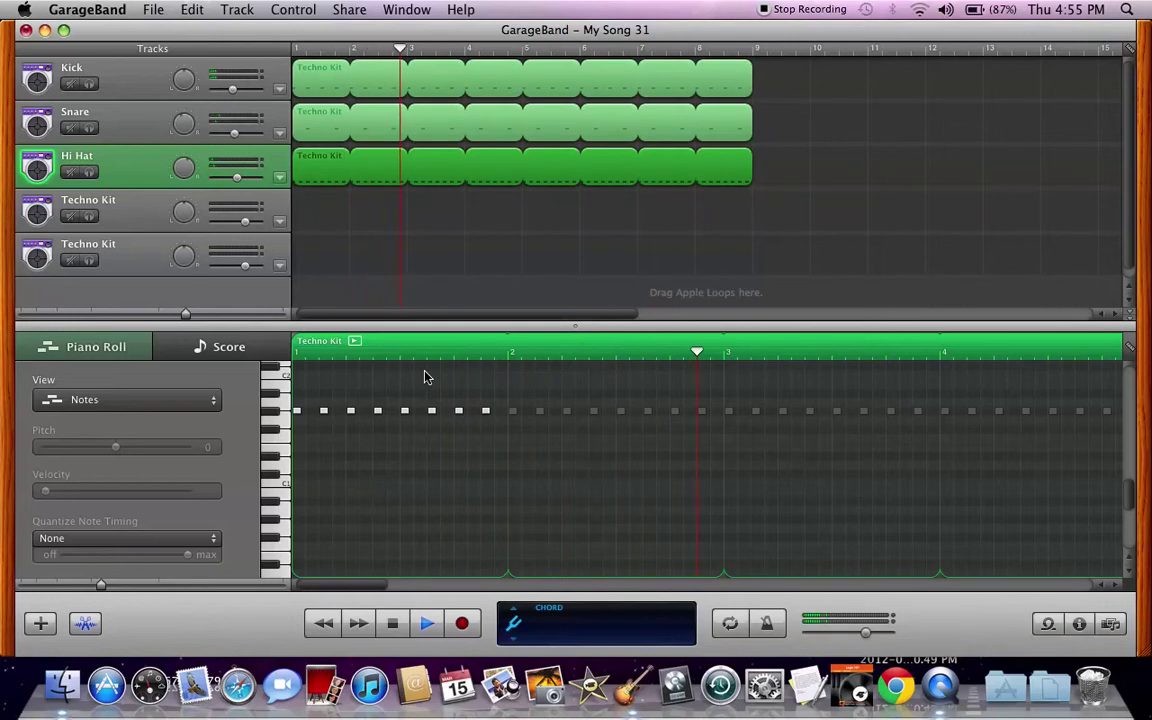
key(space)
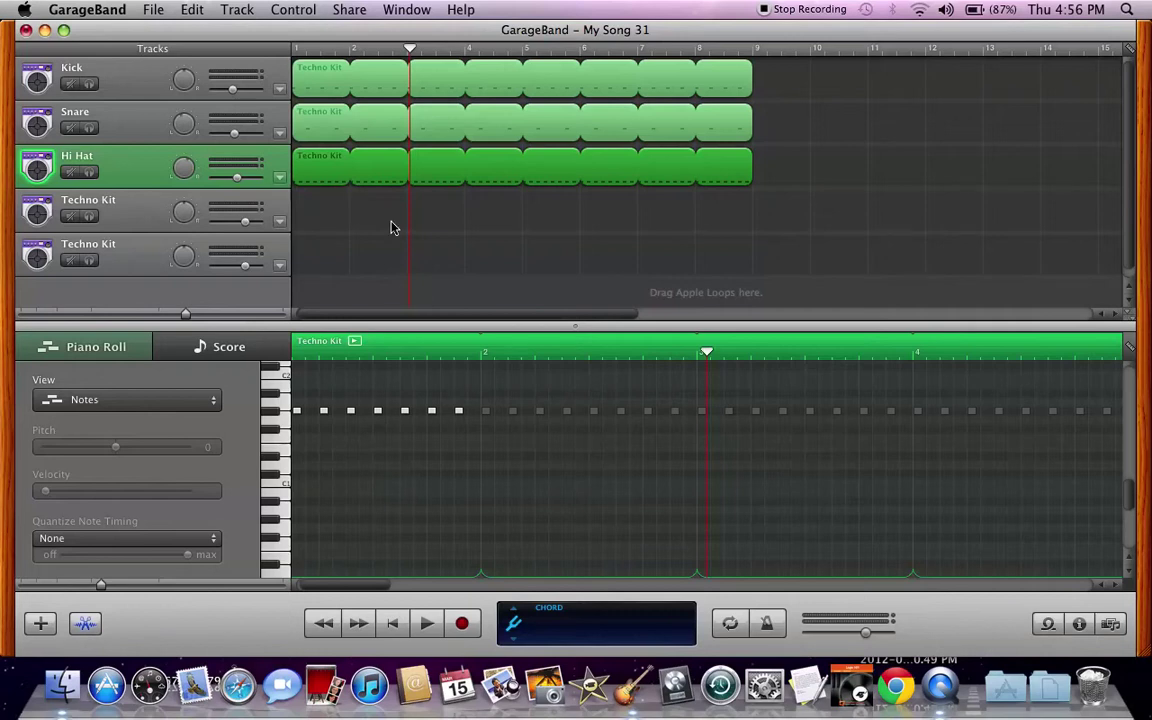
scroll(393, 226, down, 1)
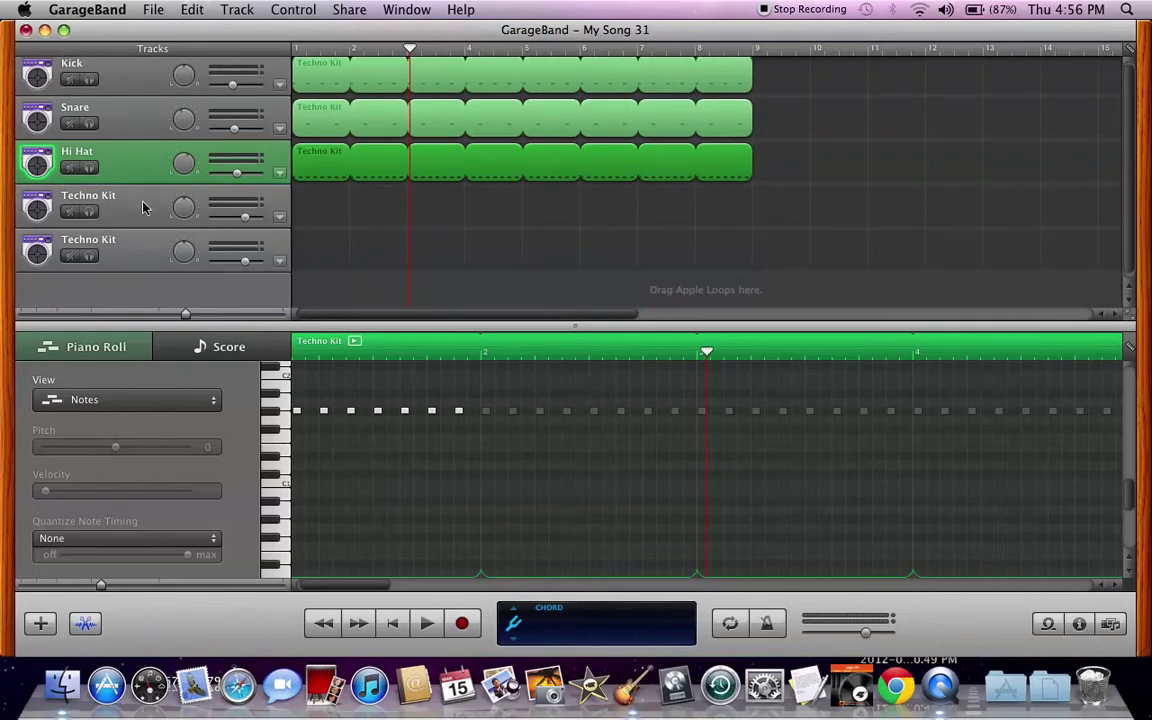
- Switch on the Snare's Visual EQ and raise its Treble and Bass bands
click(160, 116)
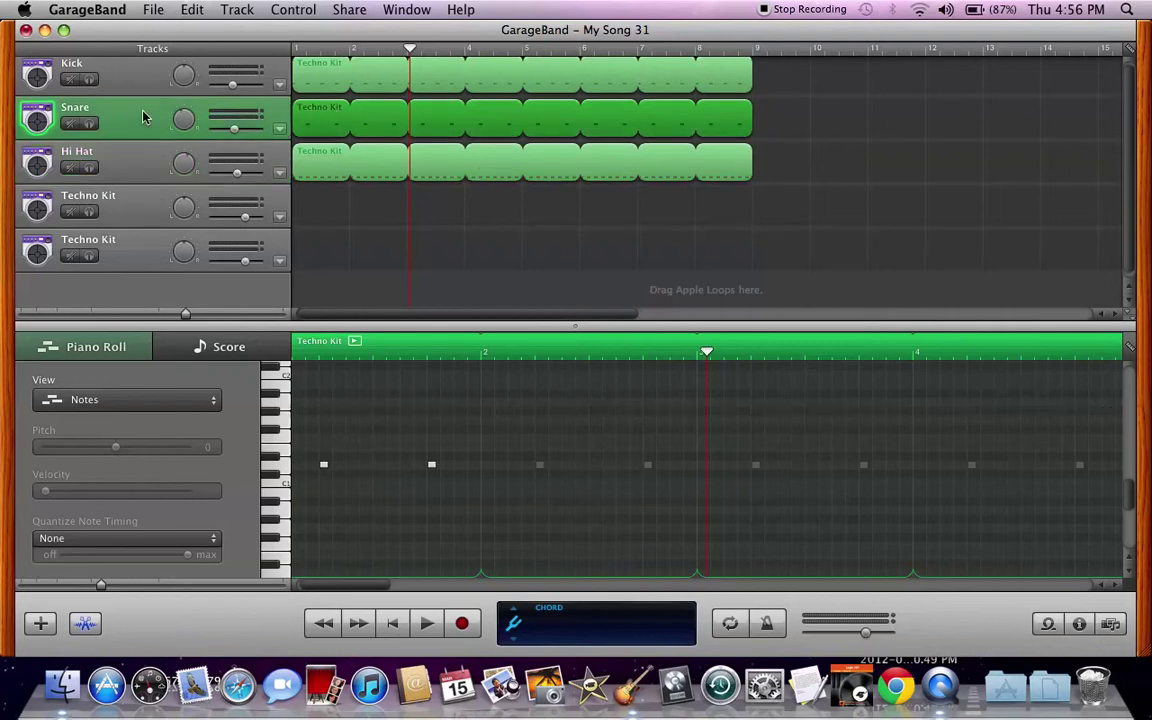
scroll(118, 123, up, 1)
key(super+i)
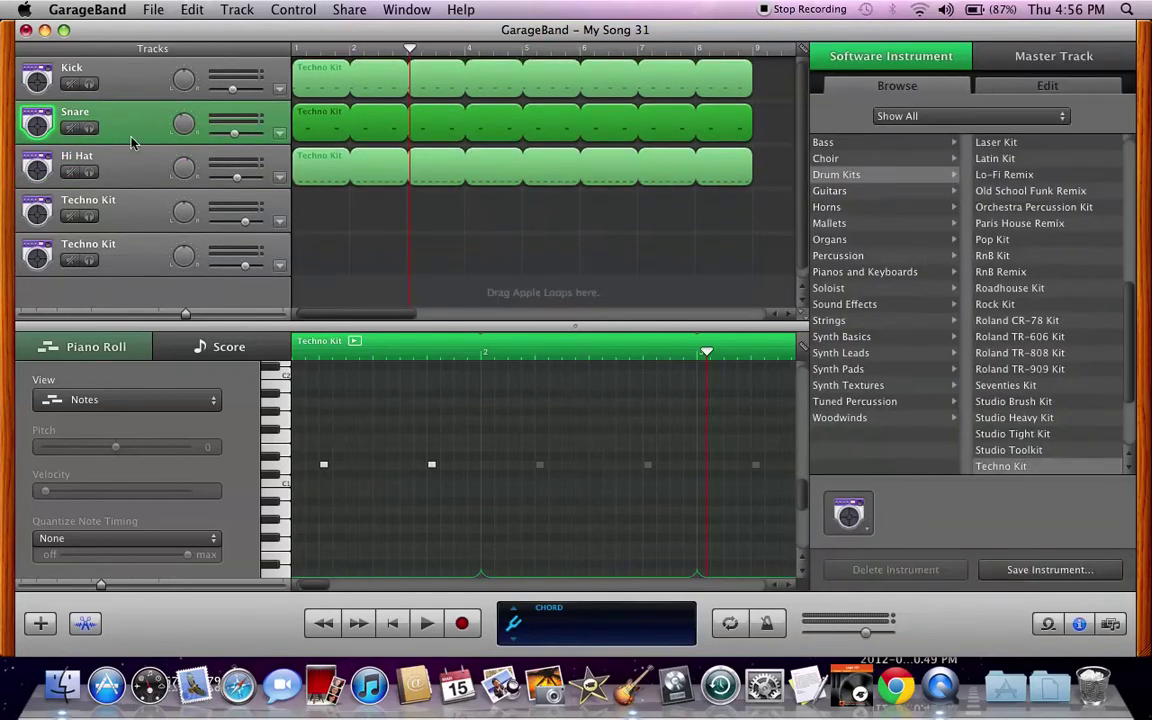
click(1014, 88)
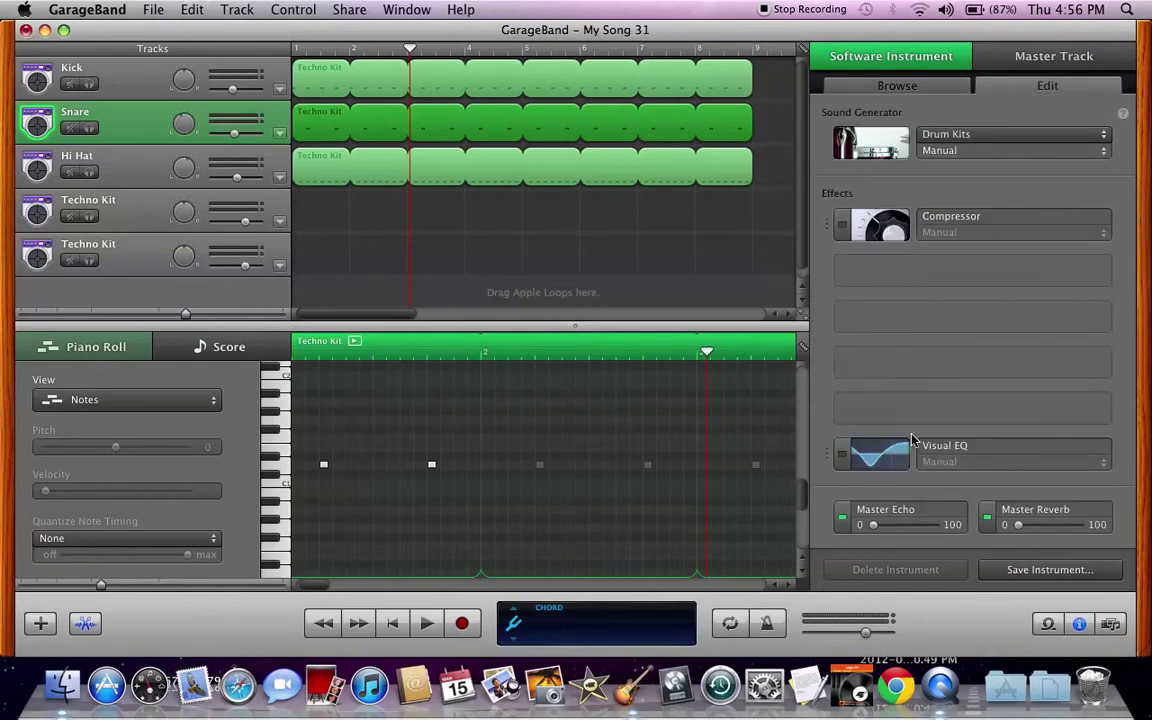
click(900, 463)
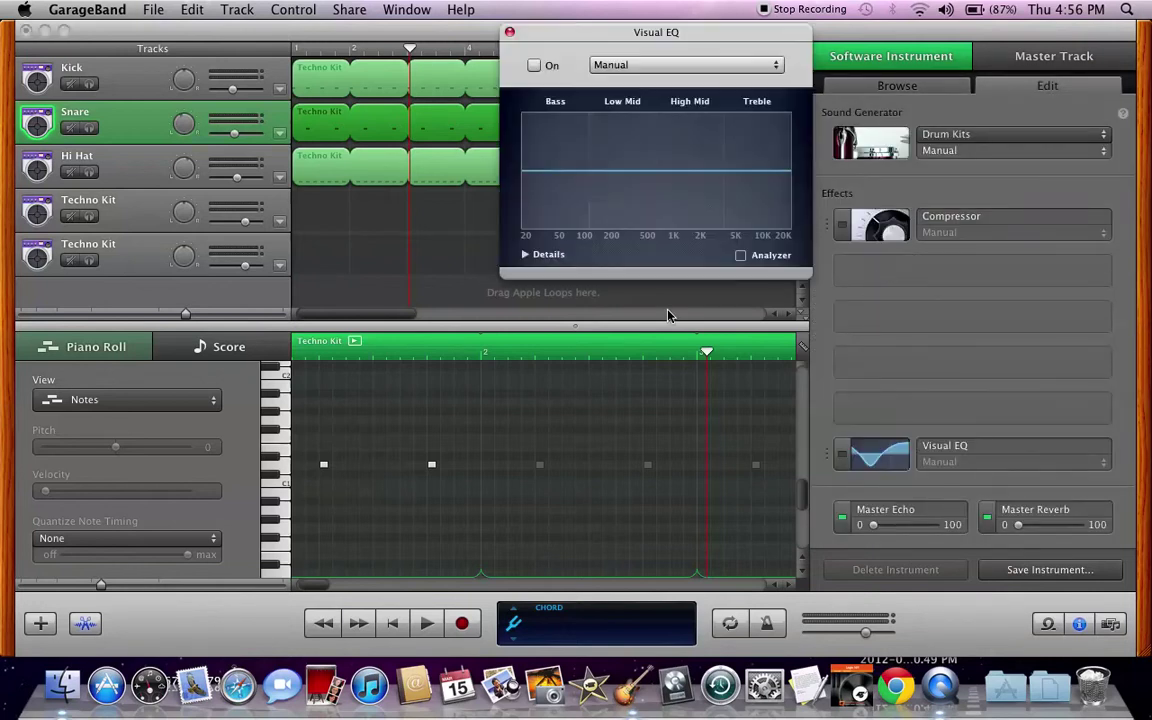
click(509, 31)
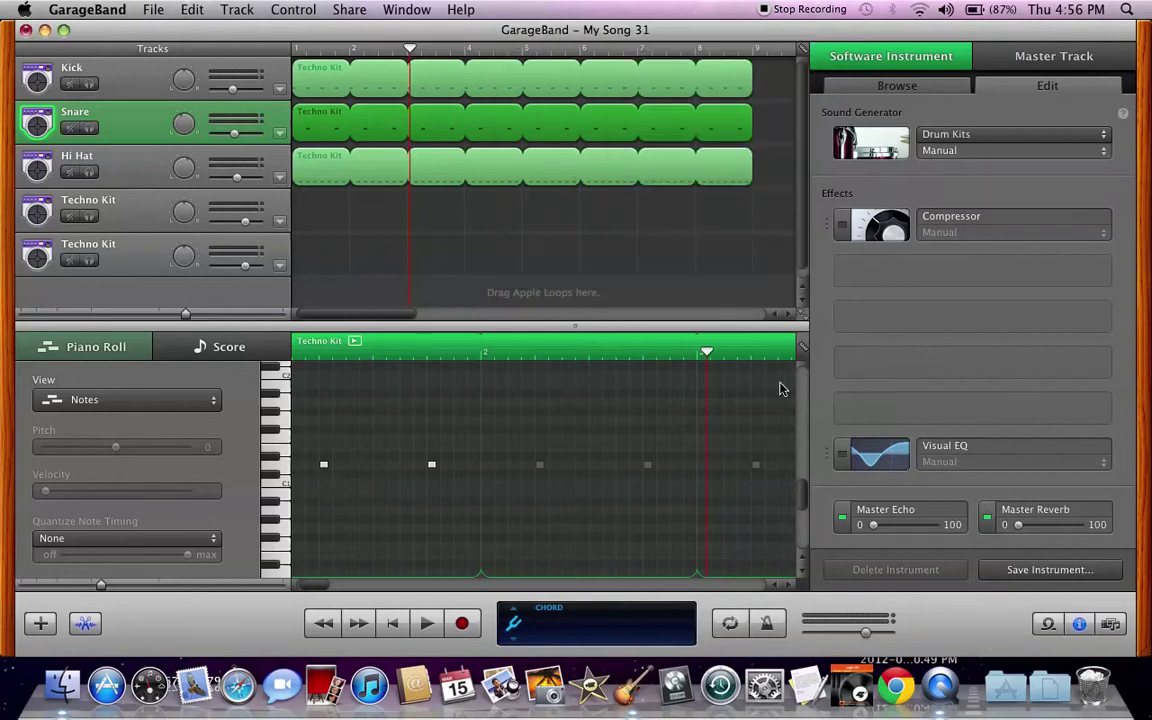
click(875, 455)
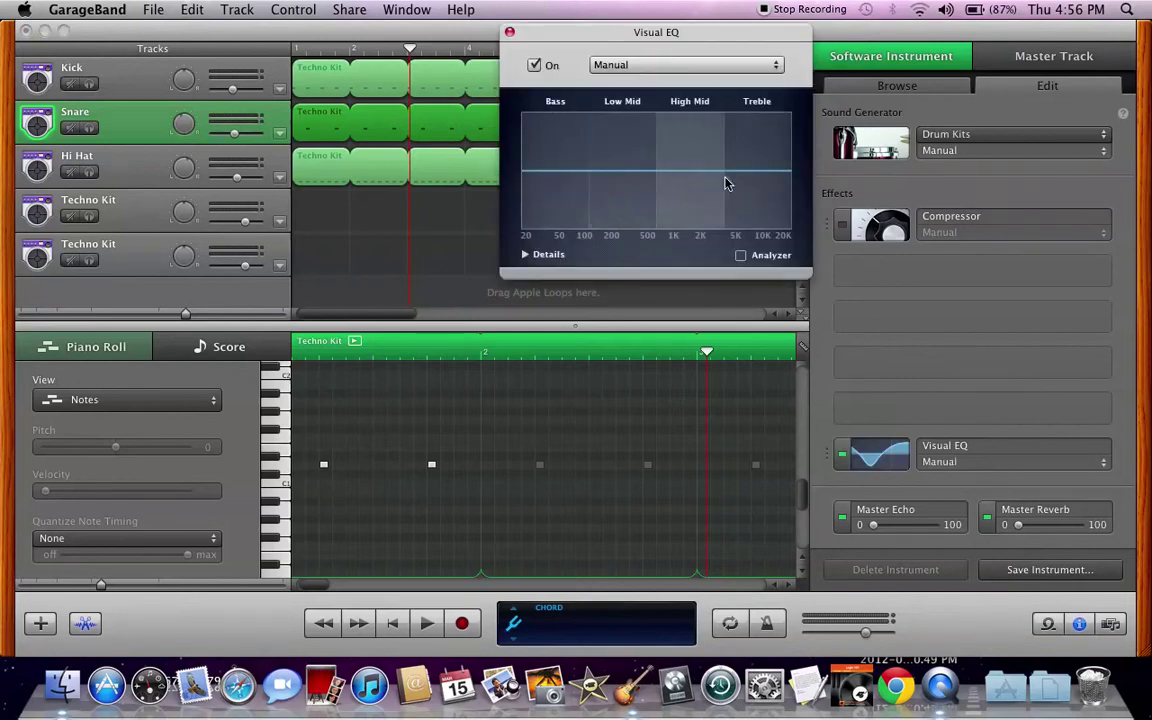
drag(737, 176, 689, 170)
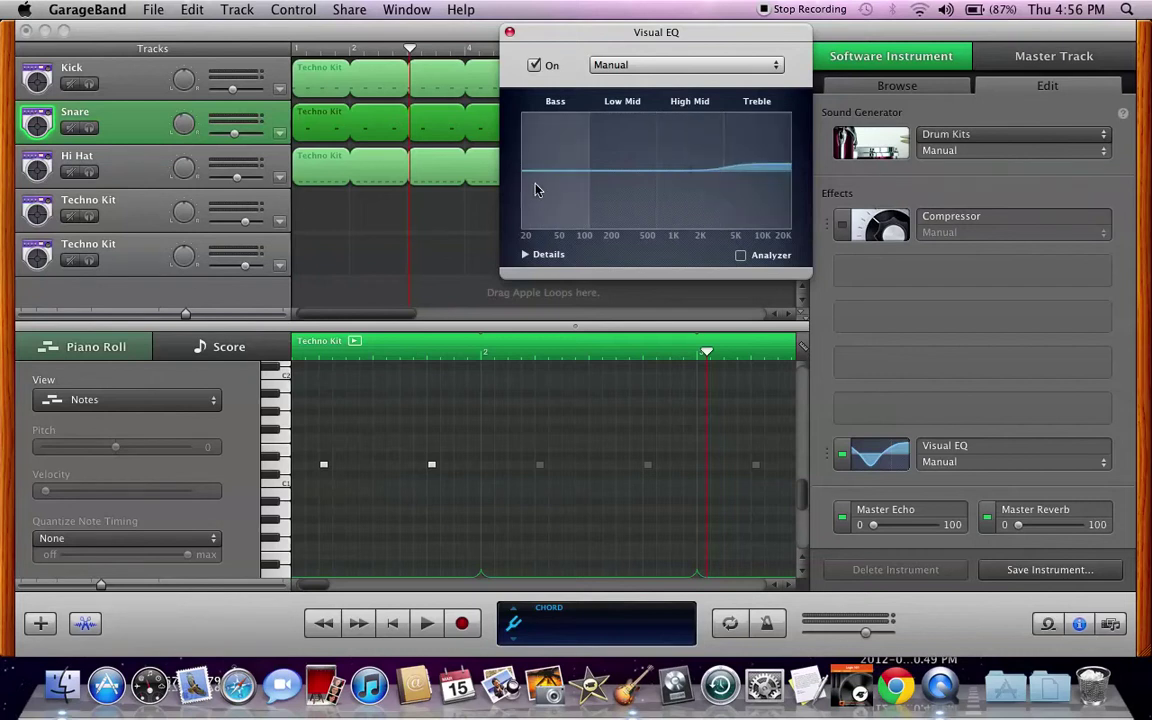
drag(558, 182, 553, 106)
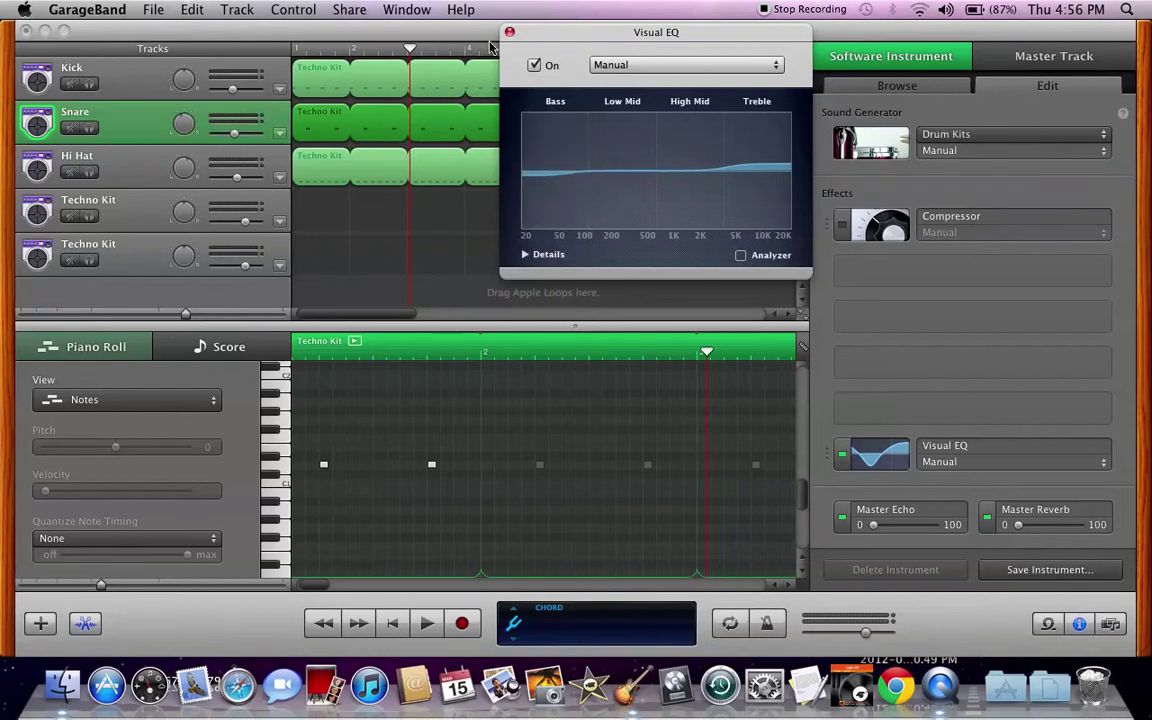
- Solo the Snare, play it, and push the treble further above 2K before closing the EQ
click(93, 142)
click(89, 128)
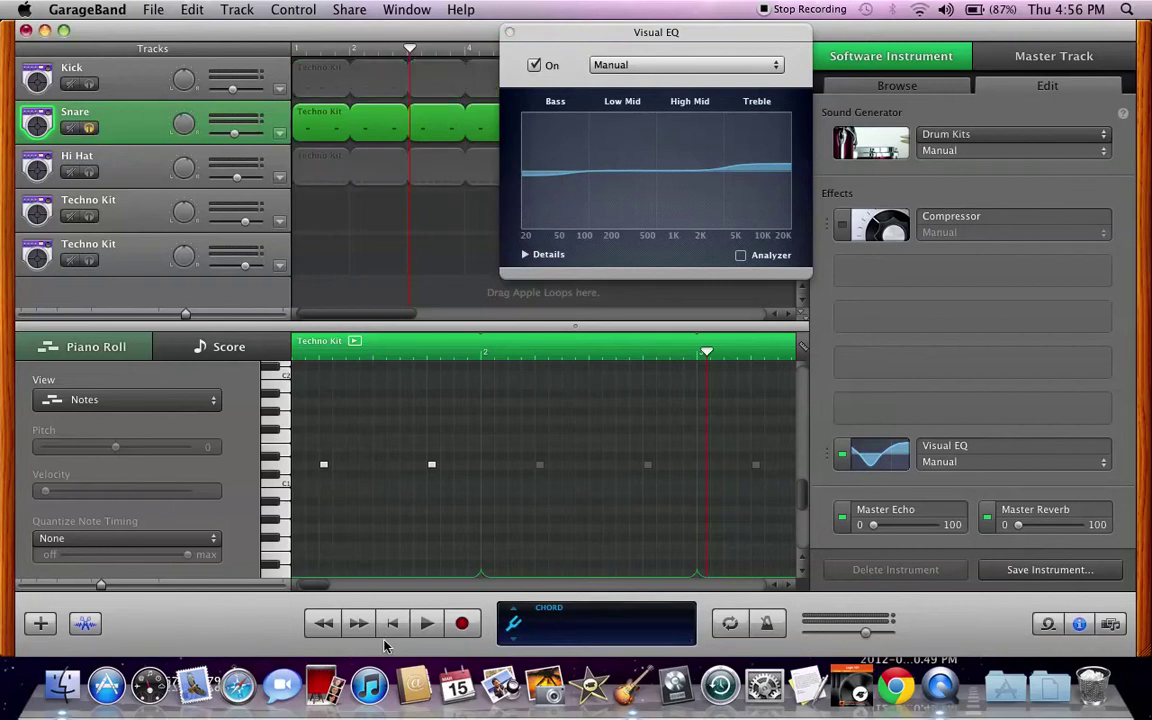
key(Return)
key(space)
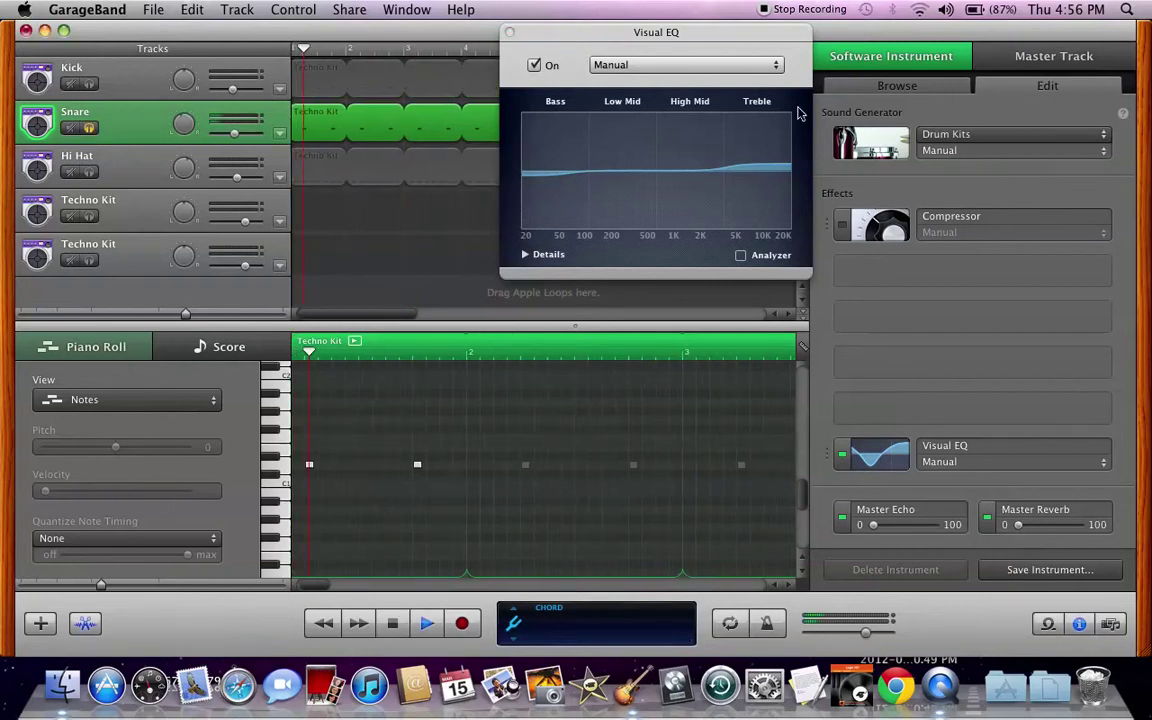
drag(751, 170, 717, 162)
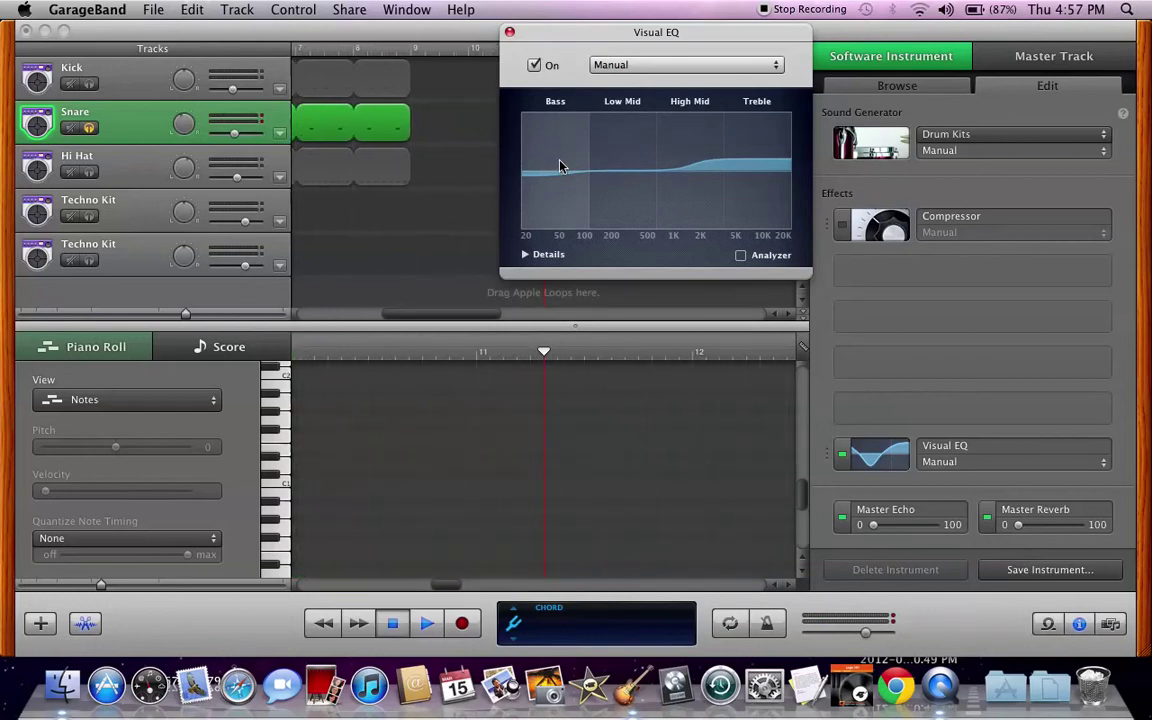
key(space)
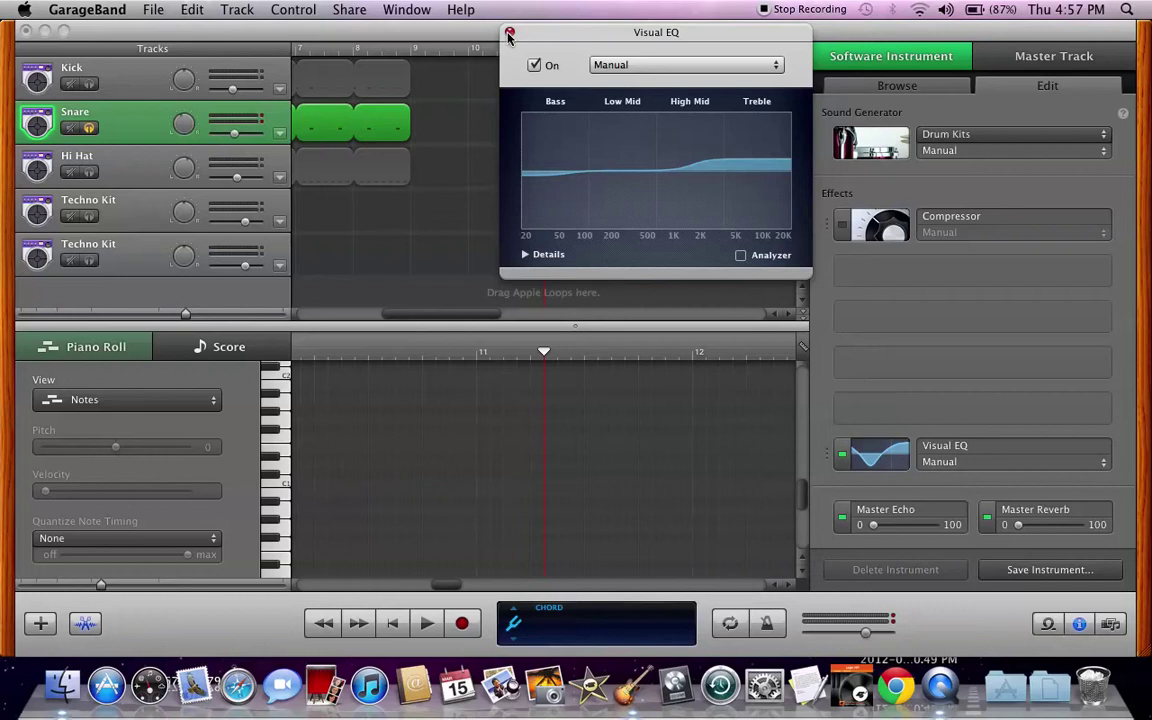
click(509, 34)
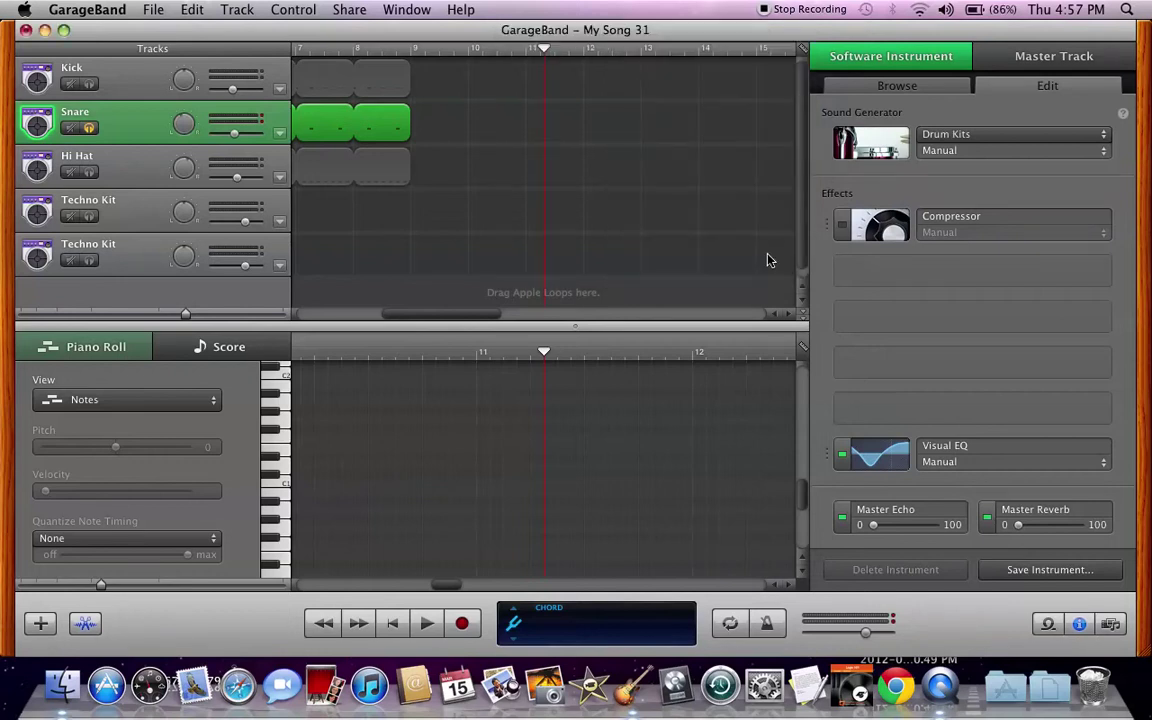
- Apply the Drum Kit Punchy compressor preset to the Snare and audition it
key(Home)
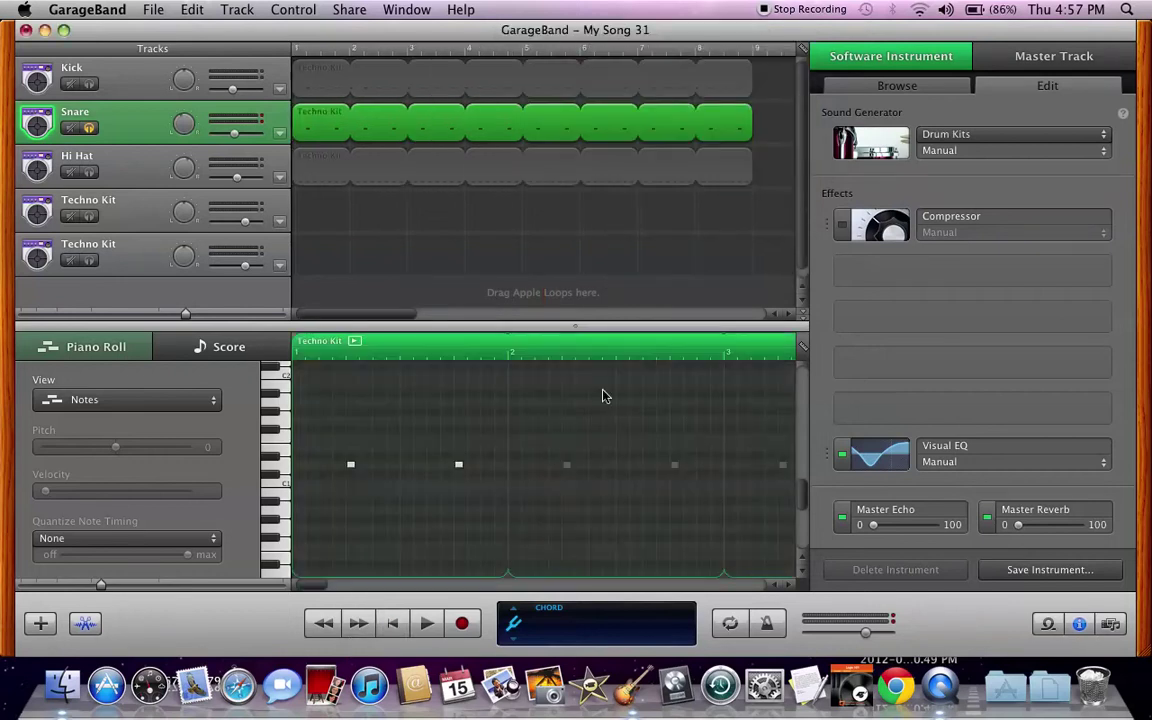
click(845, 229)
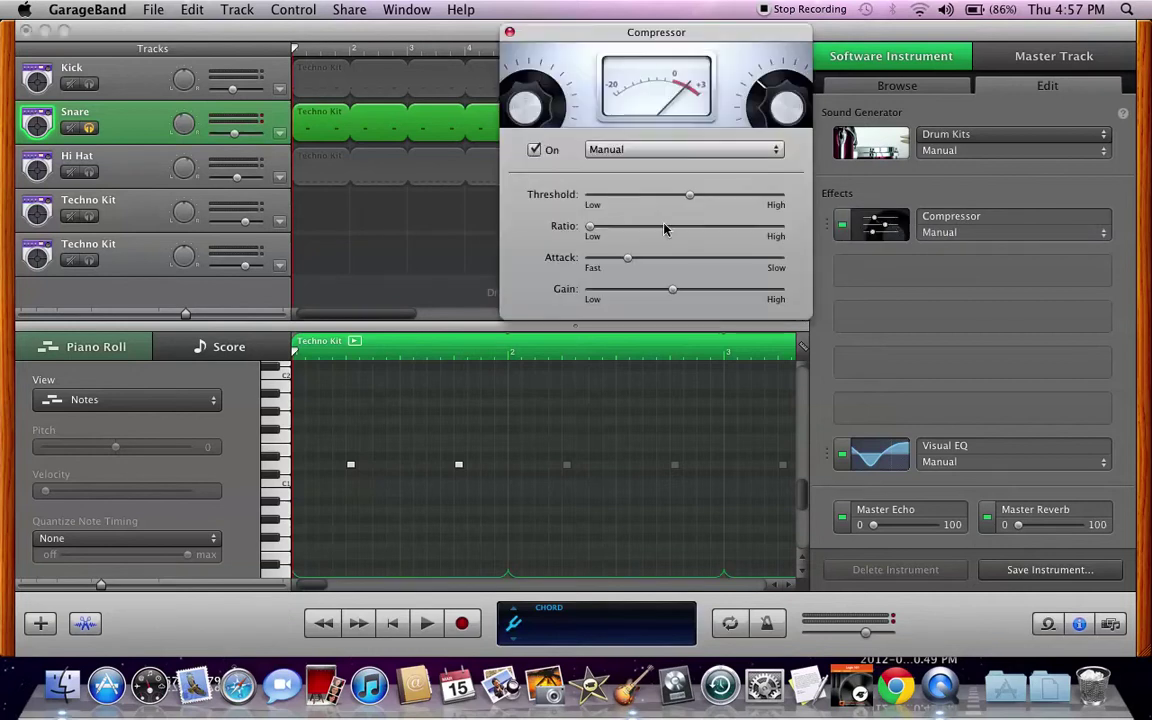
click(509, 33)
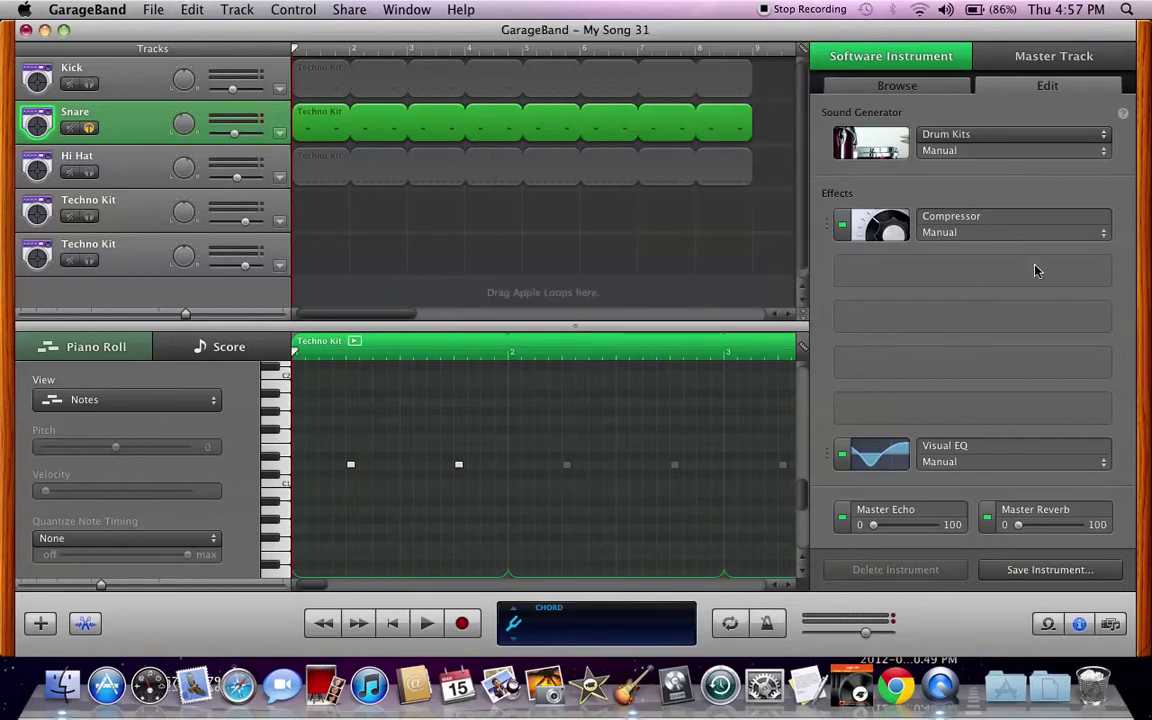
click(967, 233)
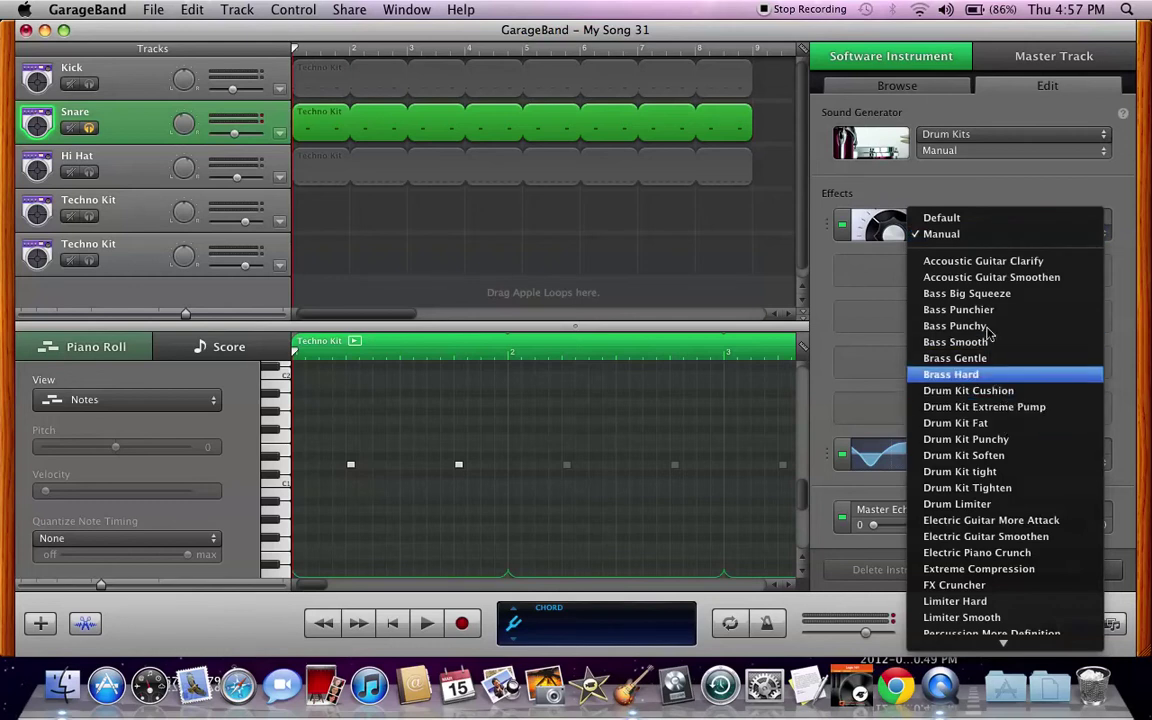
scroll(990, 460, down, 4)
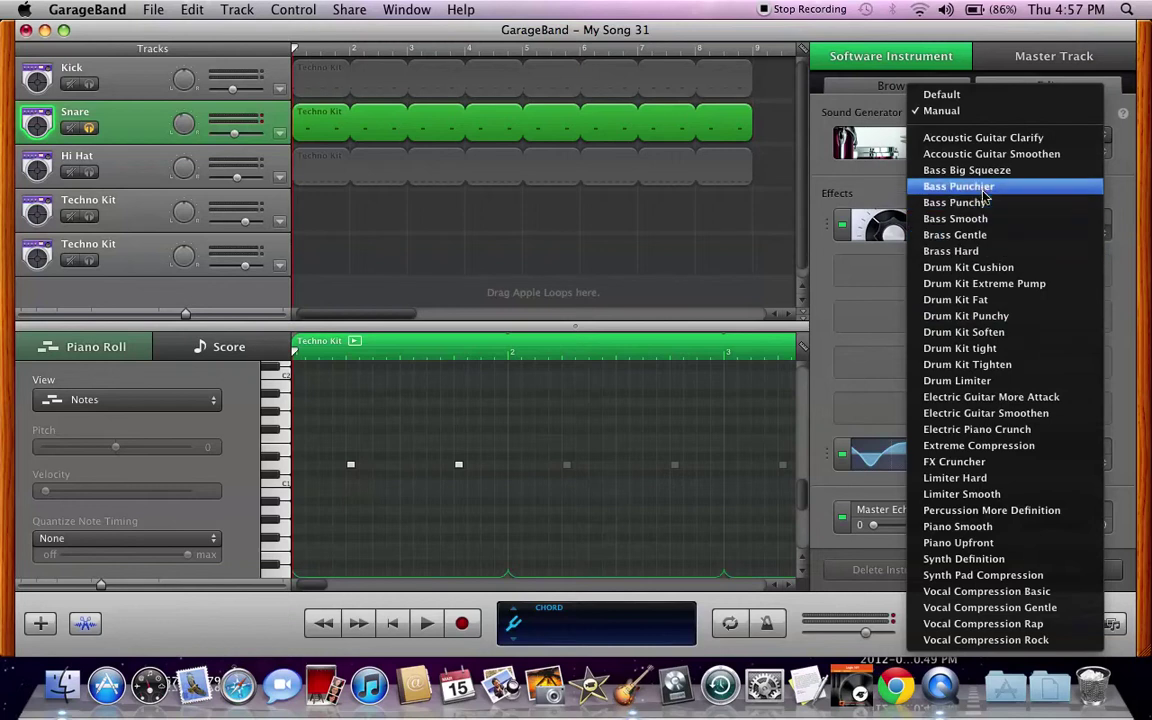
click(1007, 317)
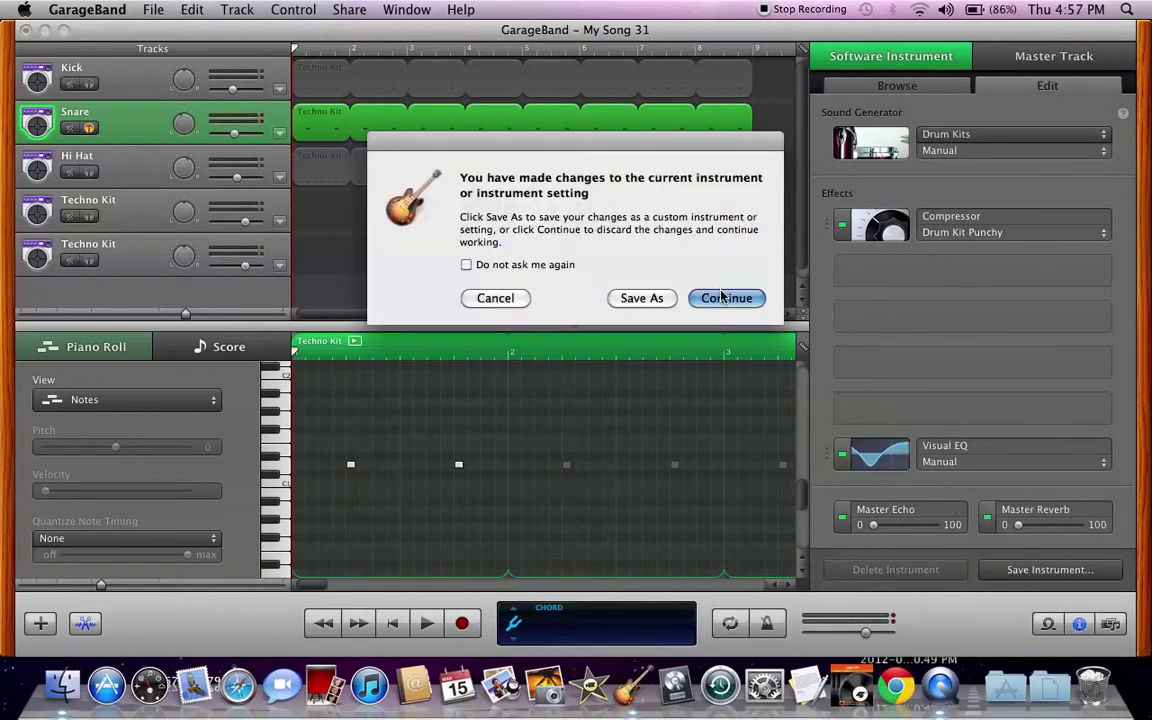
click(724, 298)
key(space)
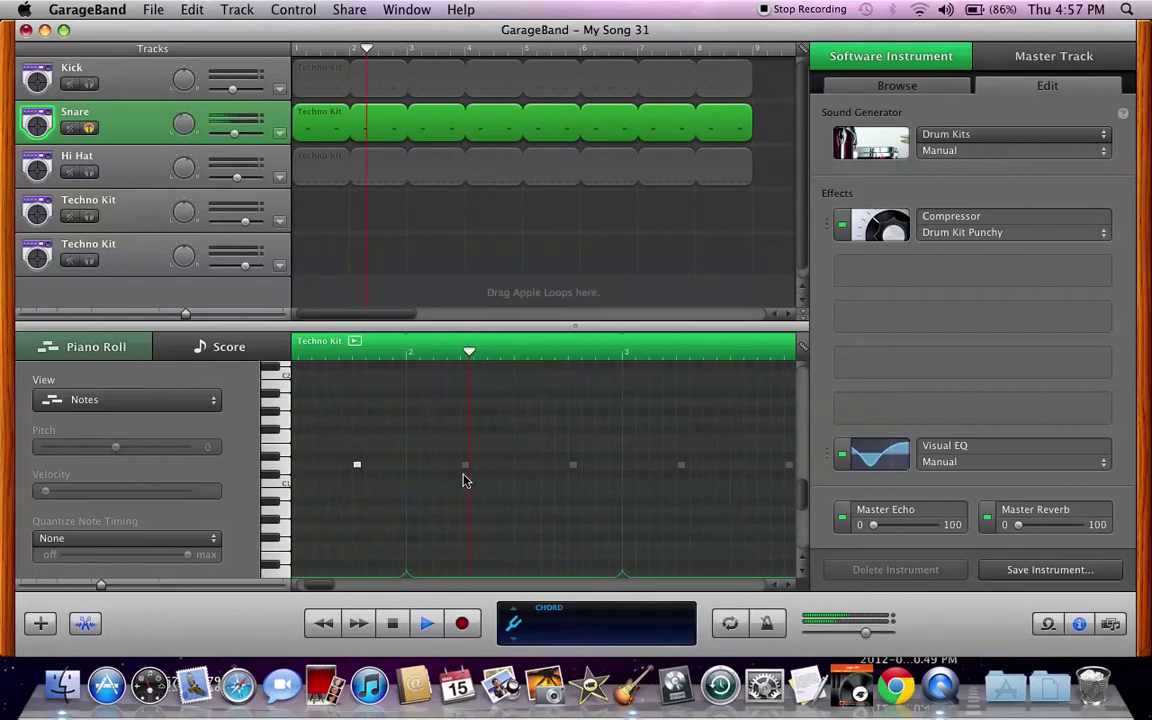
click(379, 626)
click(390, 625)
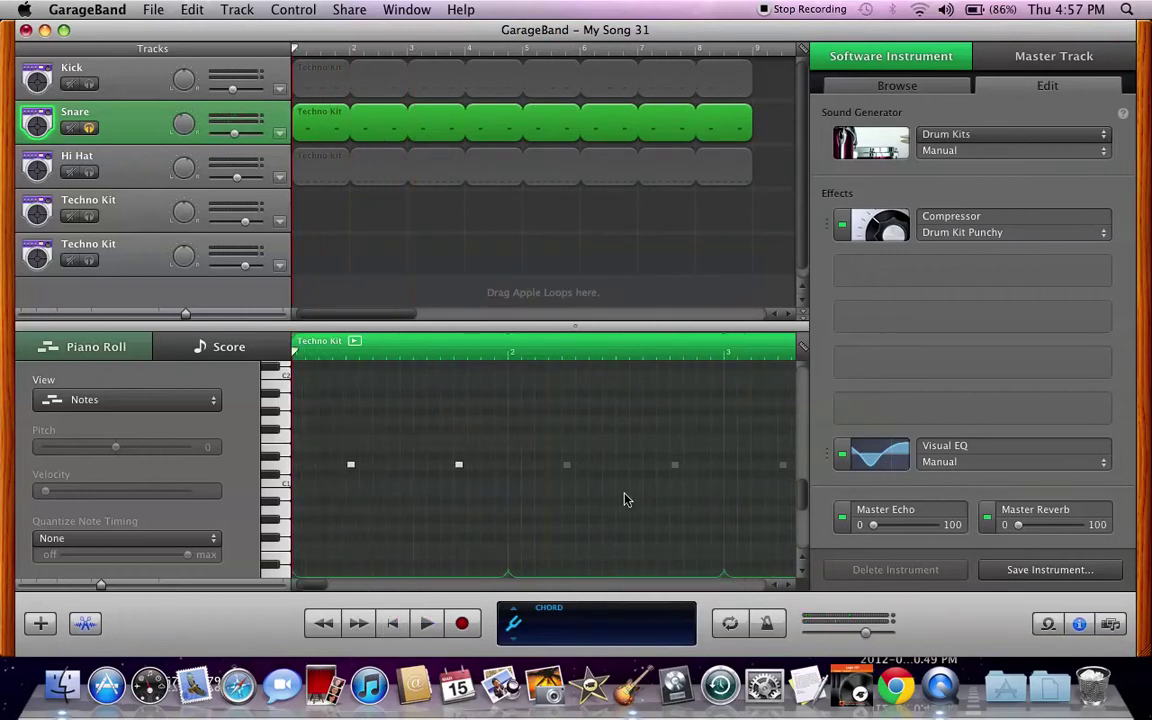
- Add a Track Reverb to the Snare's empty effect slot and preview it
click(926, 288)
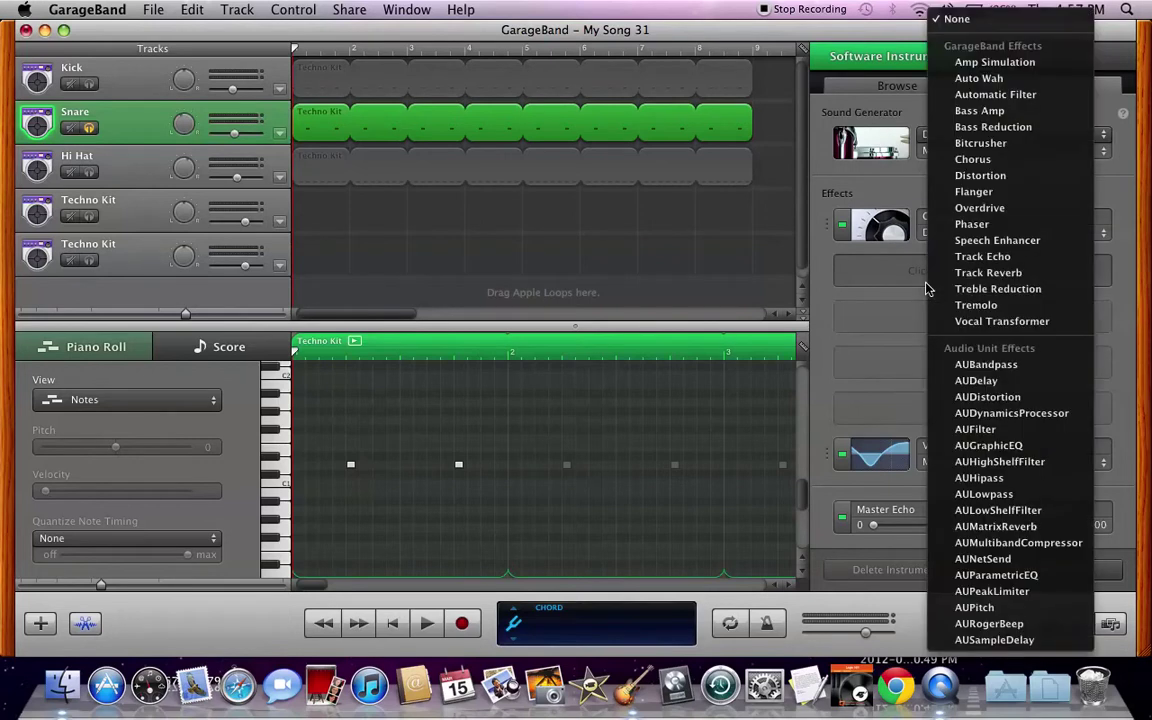
click(1004, 273)
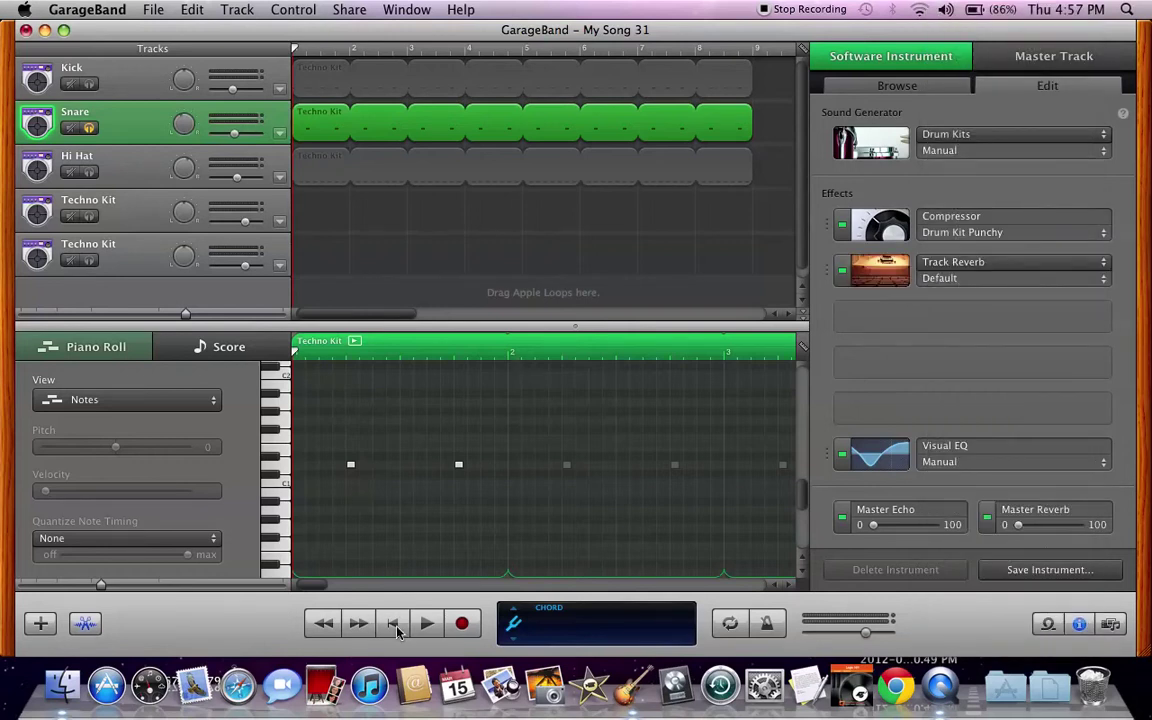
key(space)
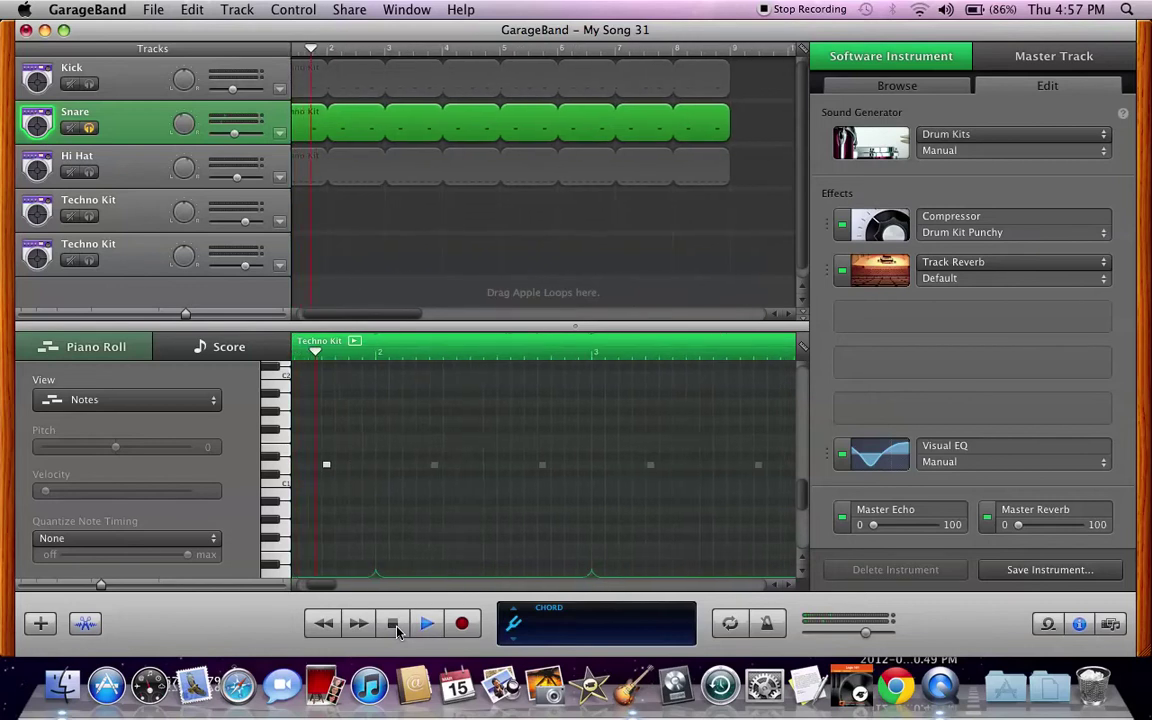
key(space)
- Switch the Snare reverb to the Drum Stadium preset and play from the start
click(951, 280)
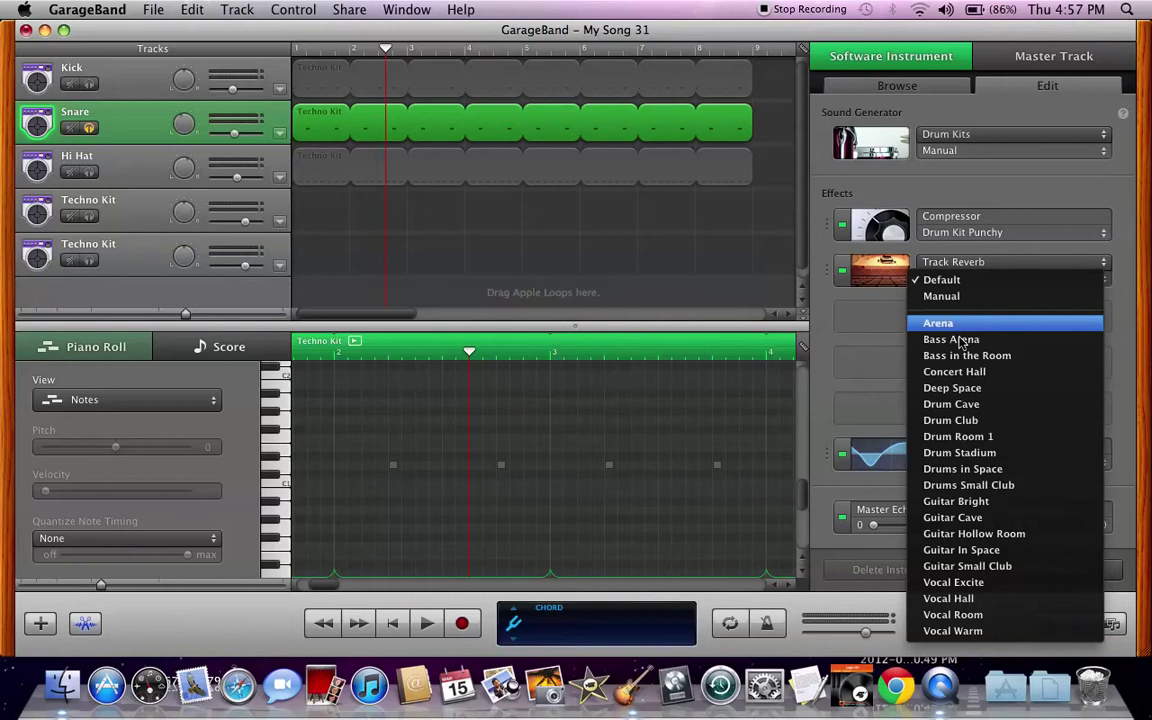
click(960, 452)
click(392, 623)
key(space)
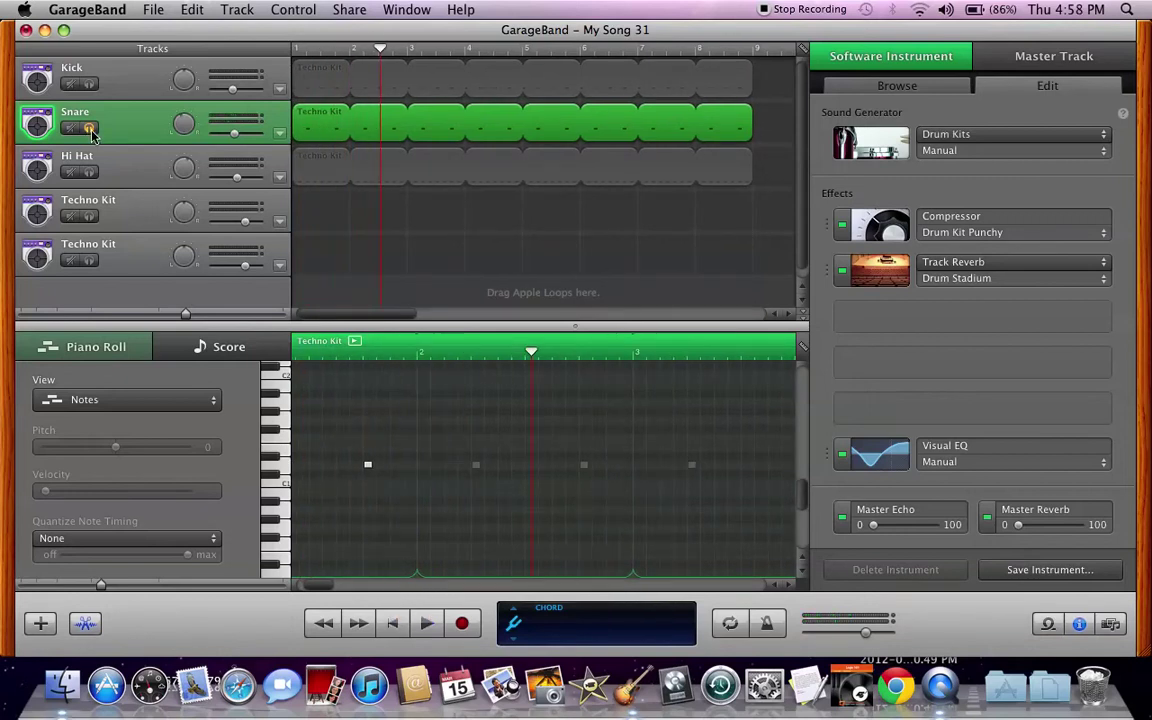
- Unsolo the Snare, play all drums together, and check the Snare's remaining effect slots
click(90, 129)
click(393, 623)
key(space)
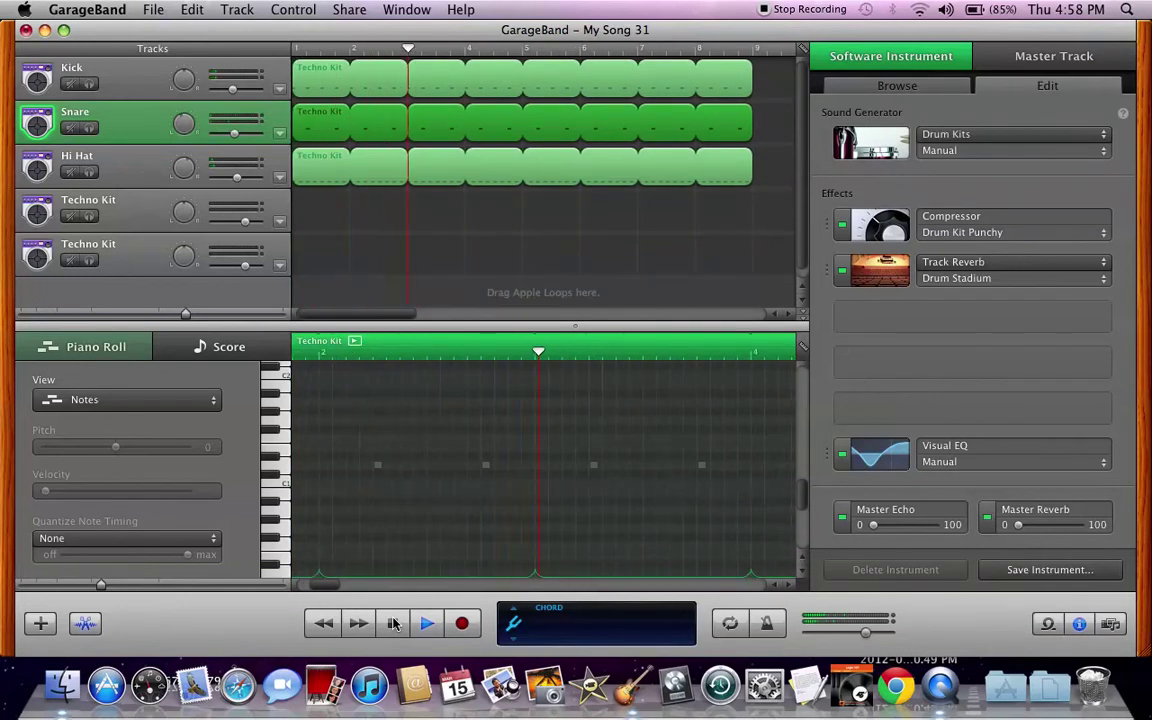
click(393, 623)
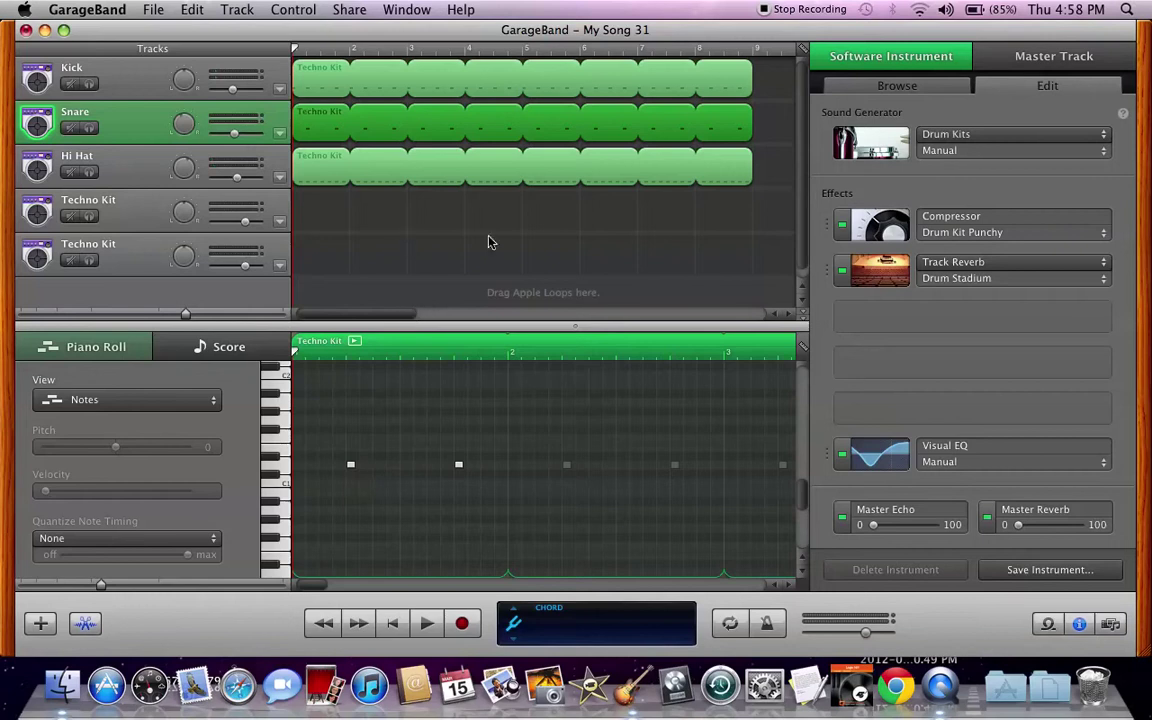
click(131, 174)
click(472, 137)
click(877, 325)
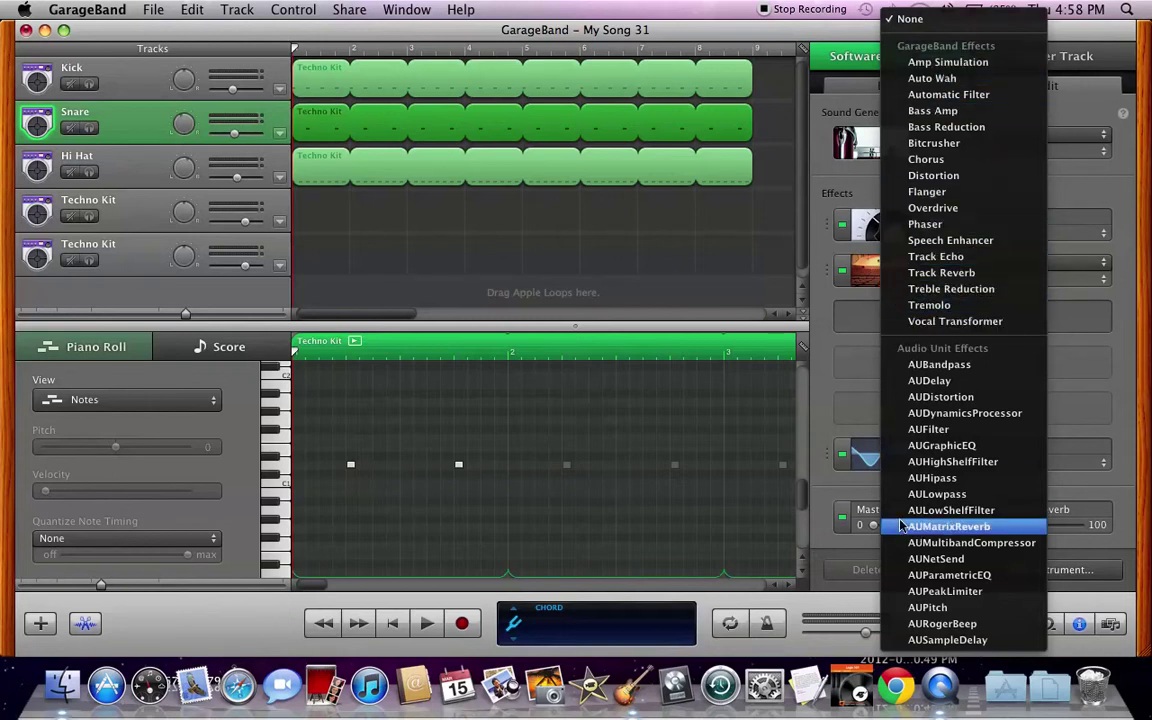
click(355, 226)
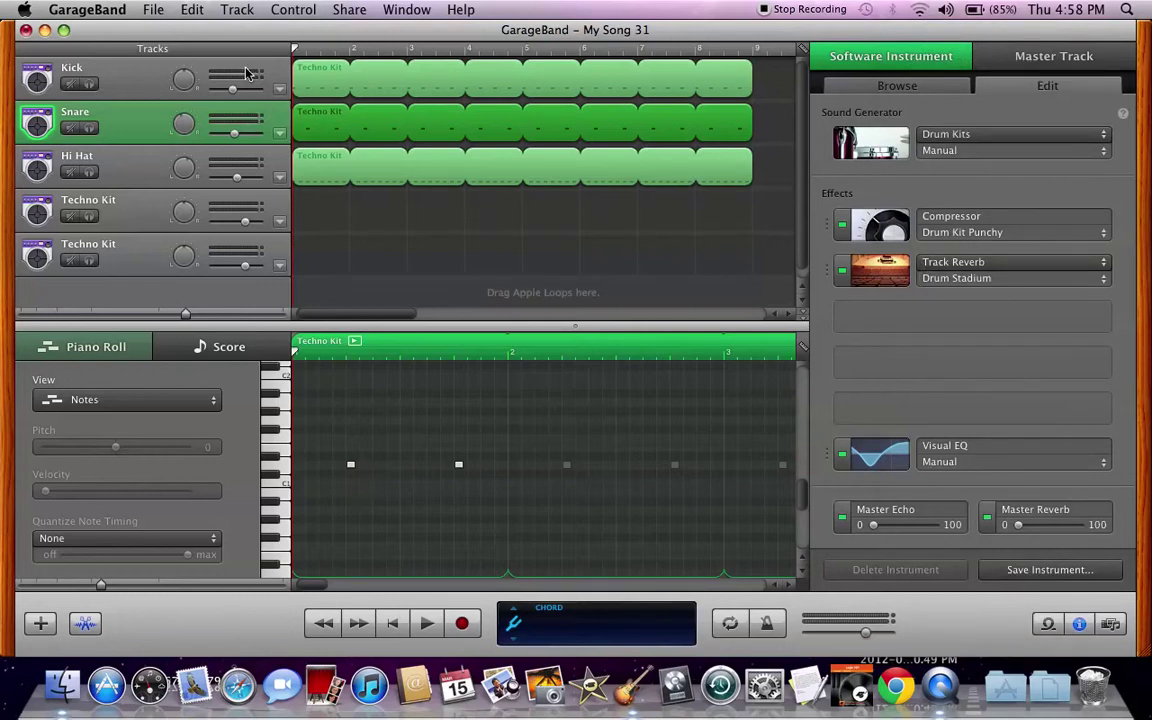
- Pull down the bass band in the Hi Hat's Visual EQ and listen to the result
click(116, 161)
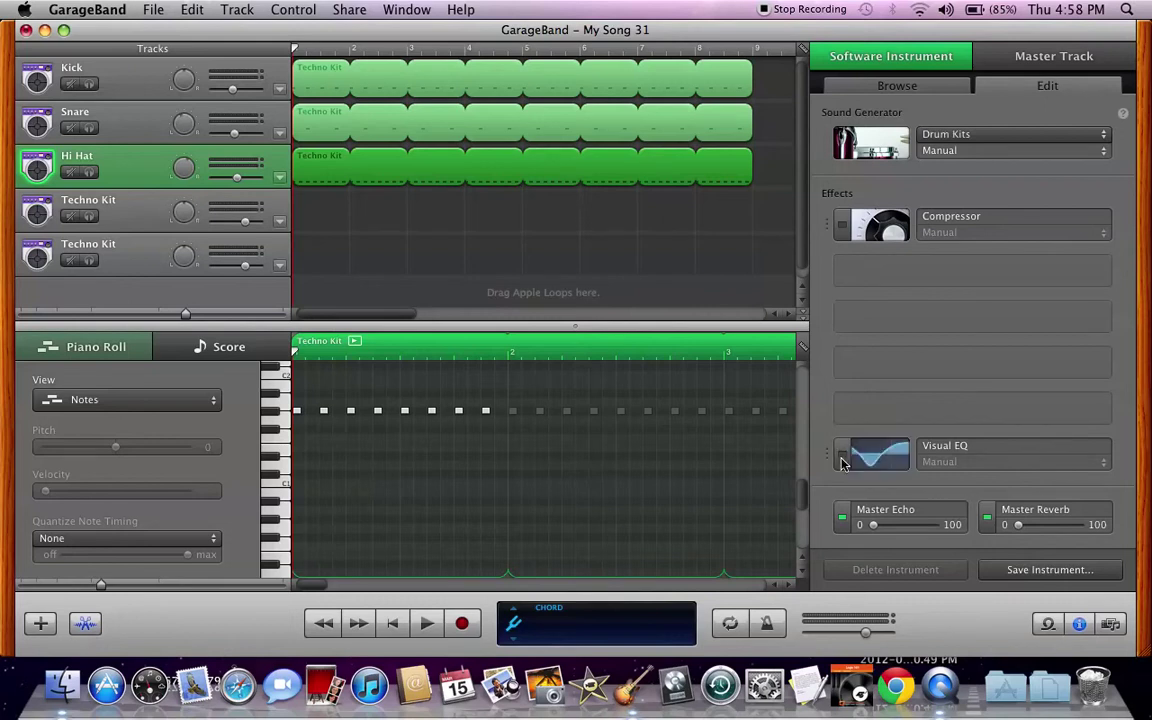
click(853, 464)
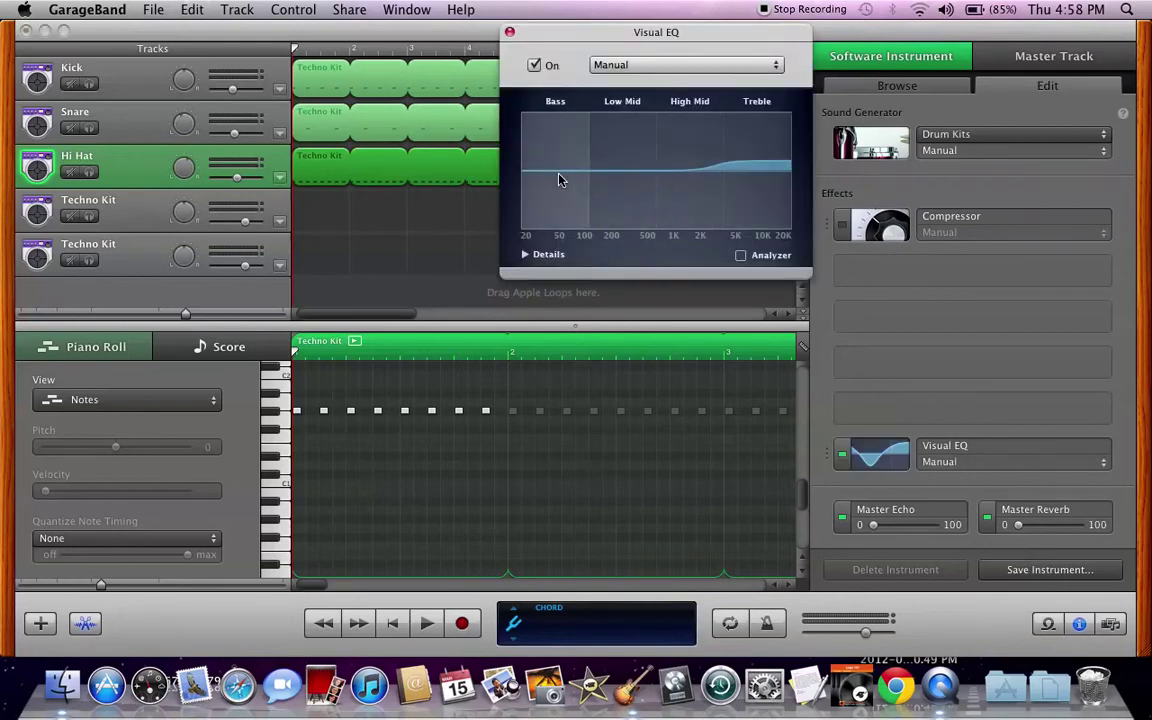
drag(563, 177, 560, 203)
click(510, 35)
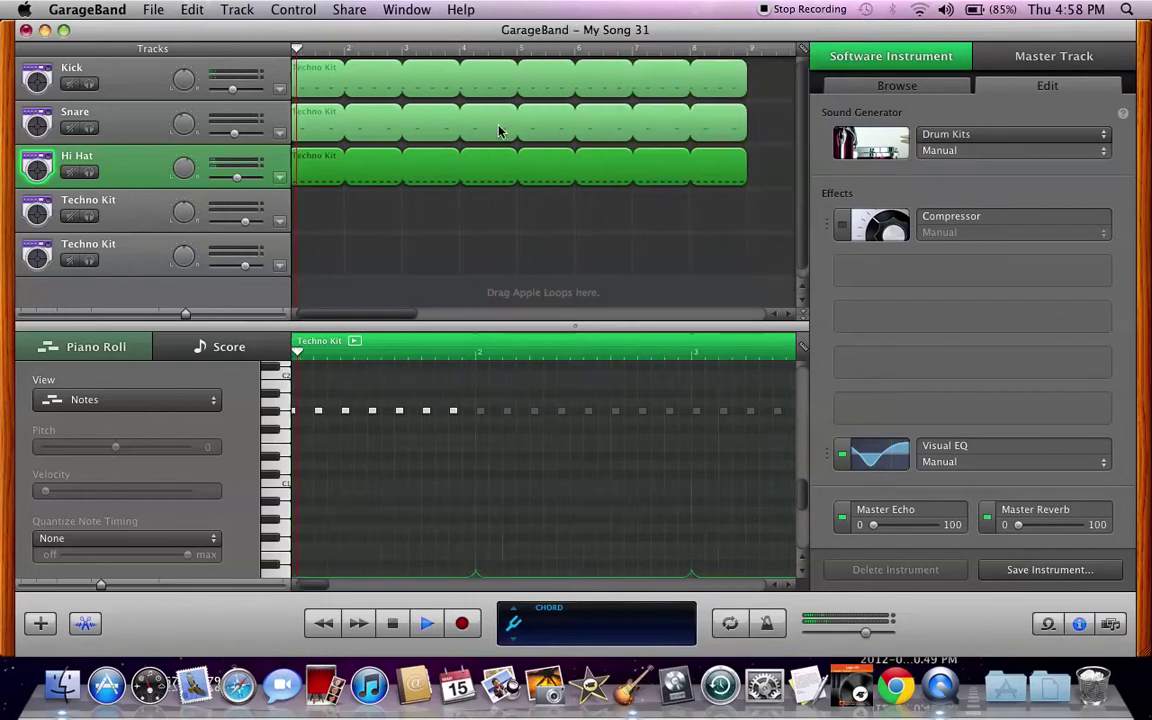
key(space)
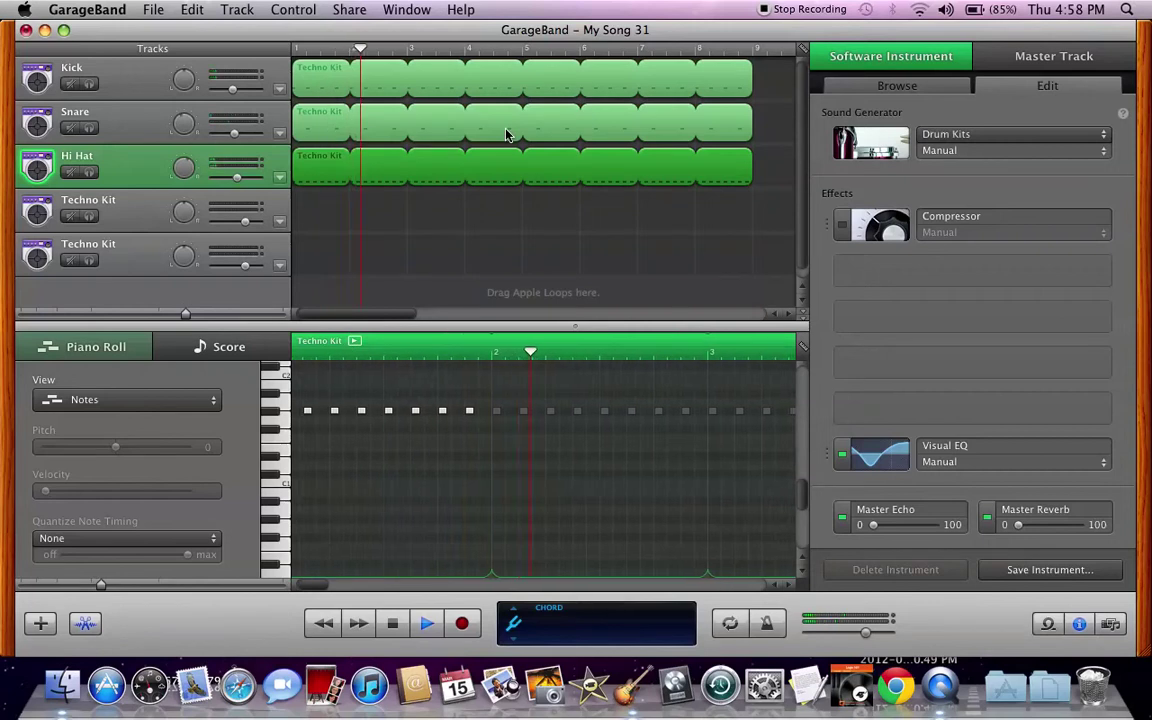
key(space)
click(890, 232)
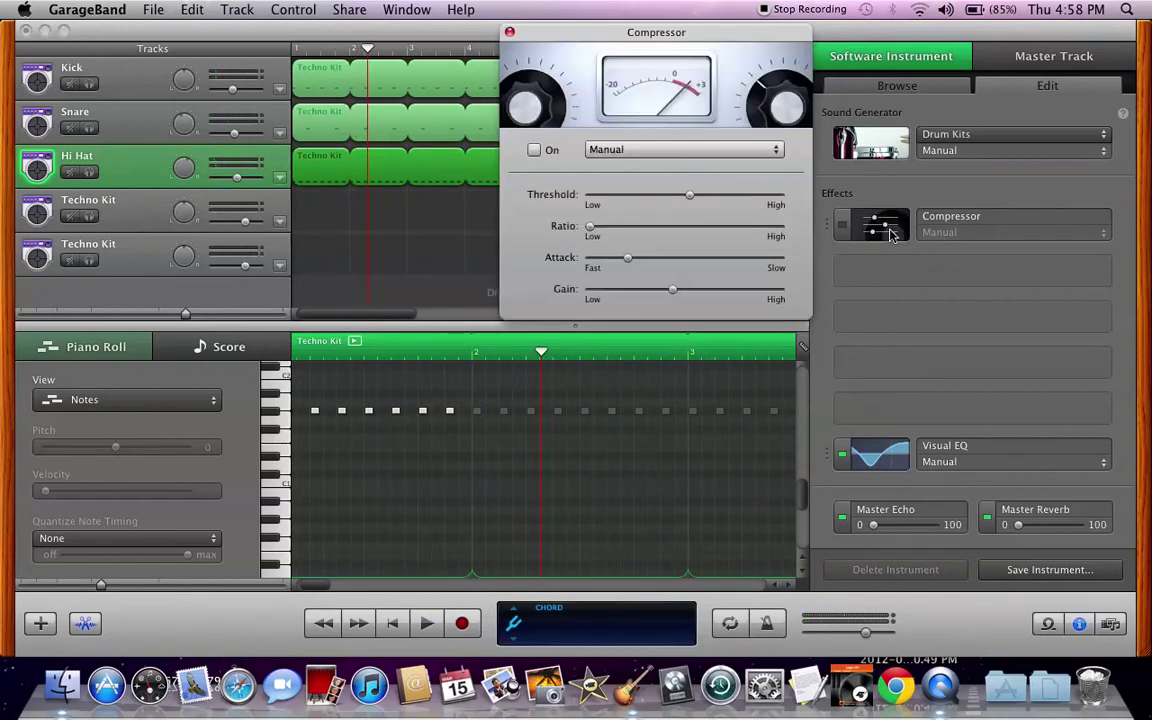
- Try the Drum Kit Soften preset on the Hi Hat compressor and play from the start
click(509, 35)
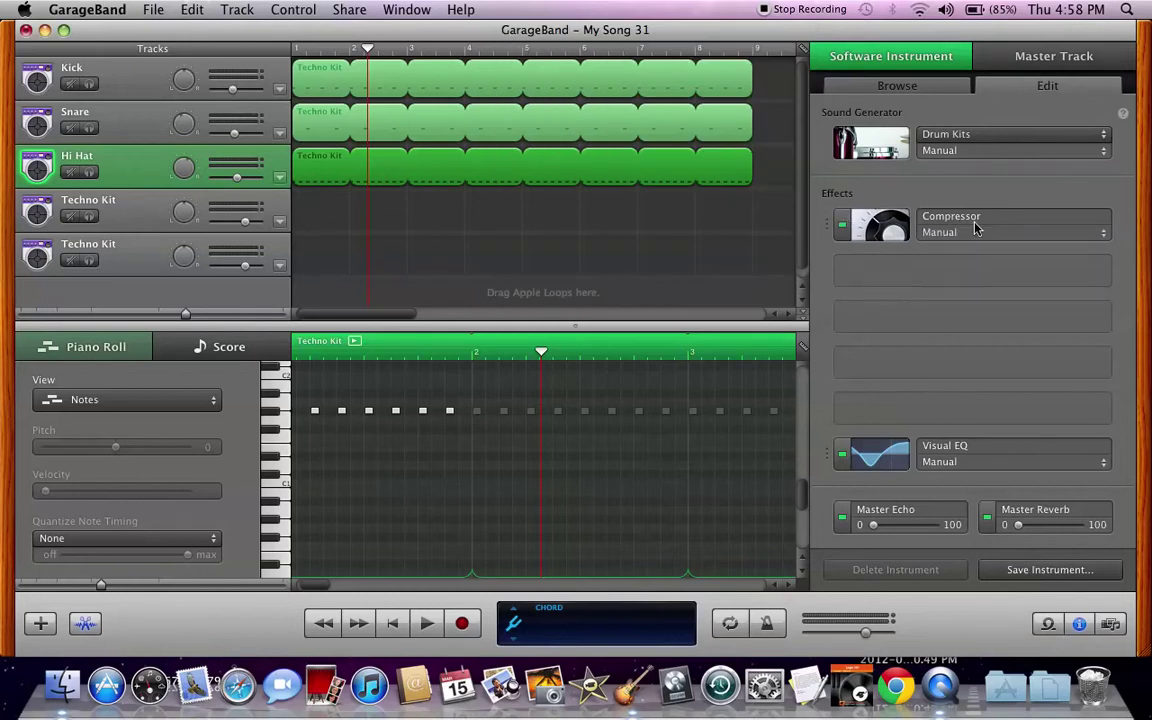
click(975, 234)
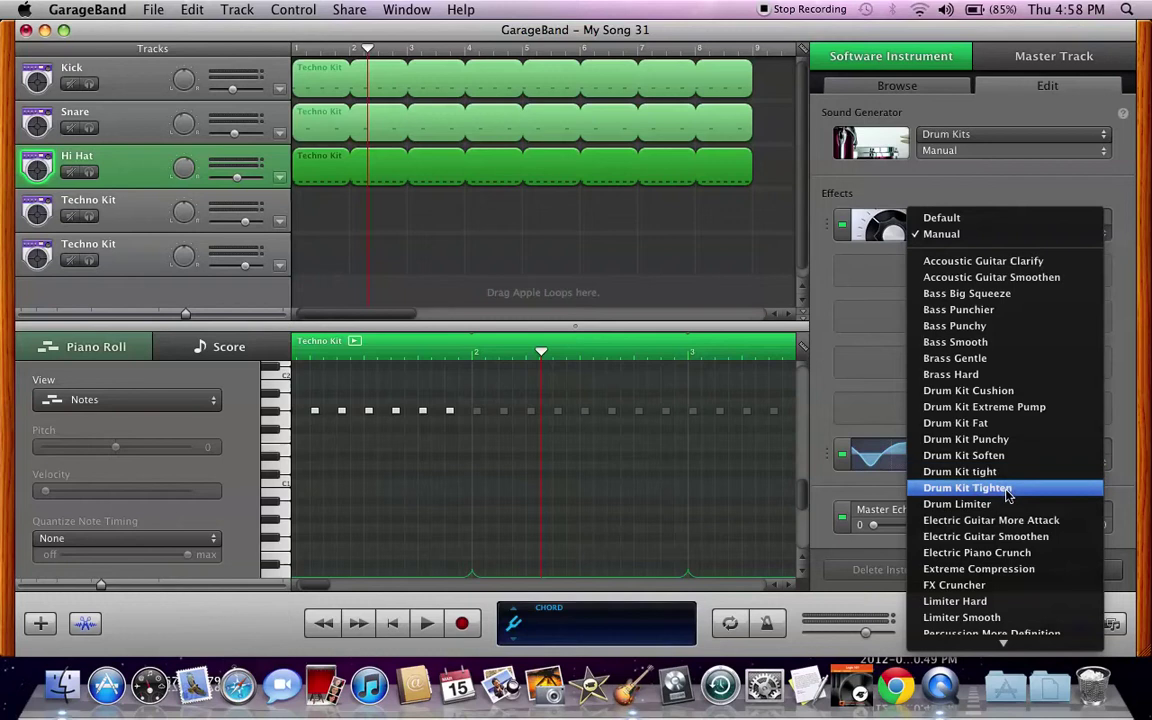
scroll(1005, 507, down, 5)
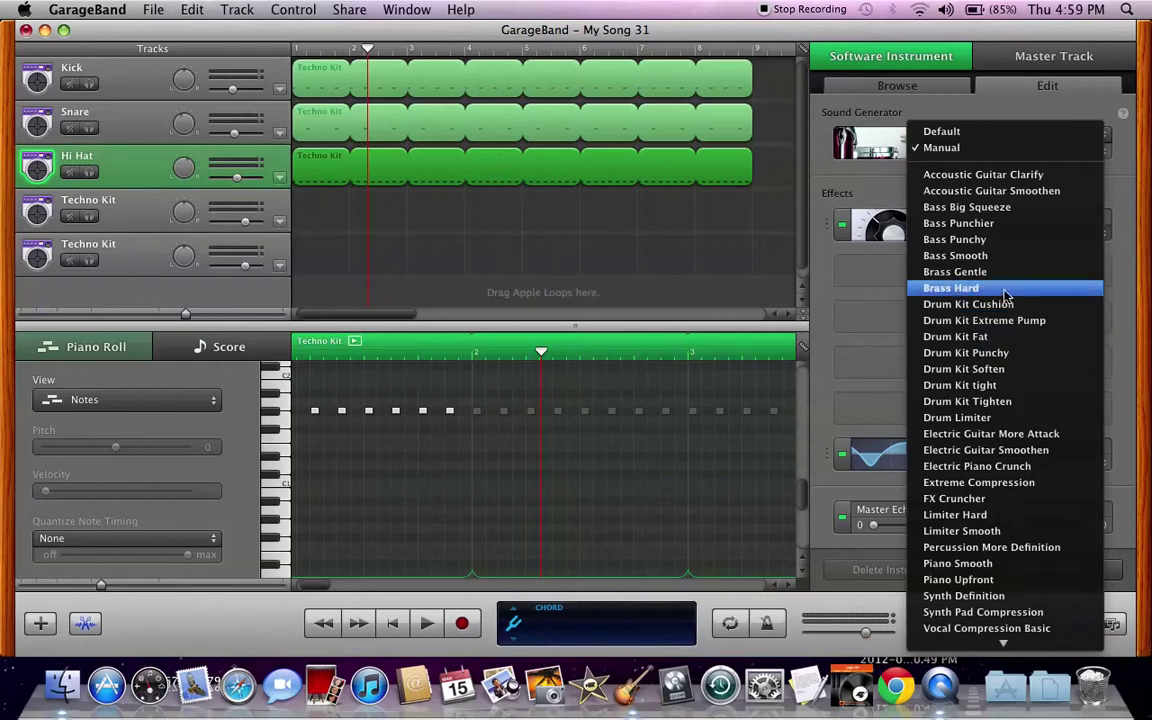
click(1008, 371)
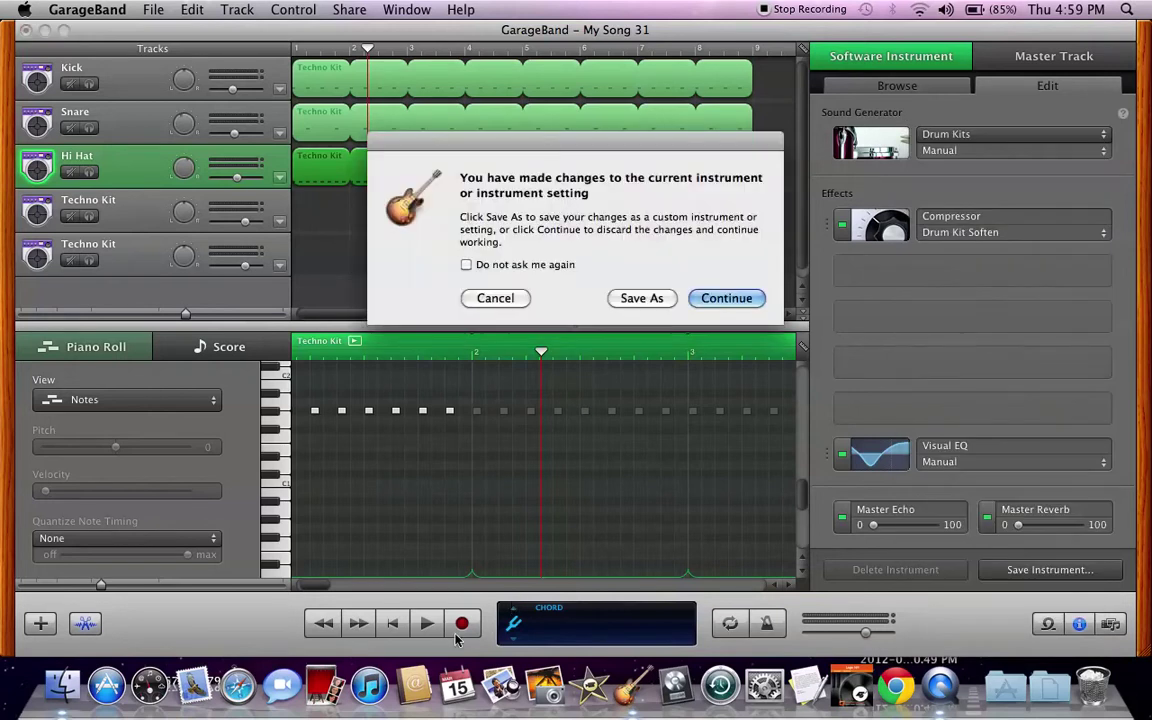
click(717, 299)
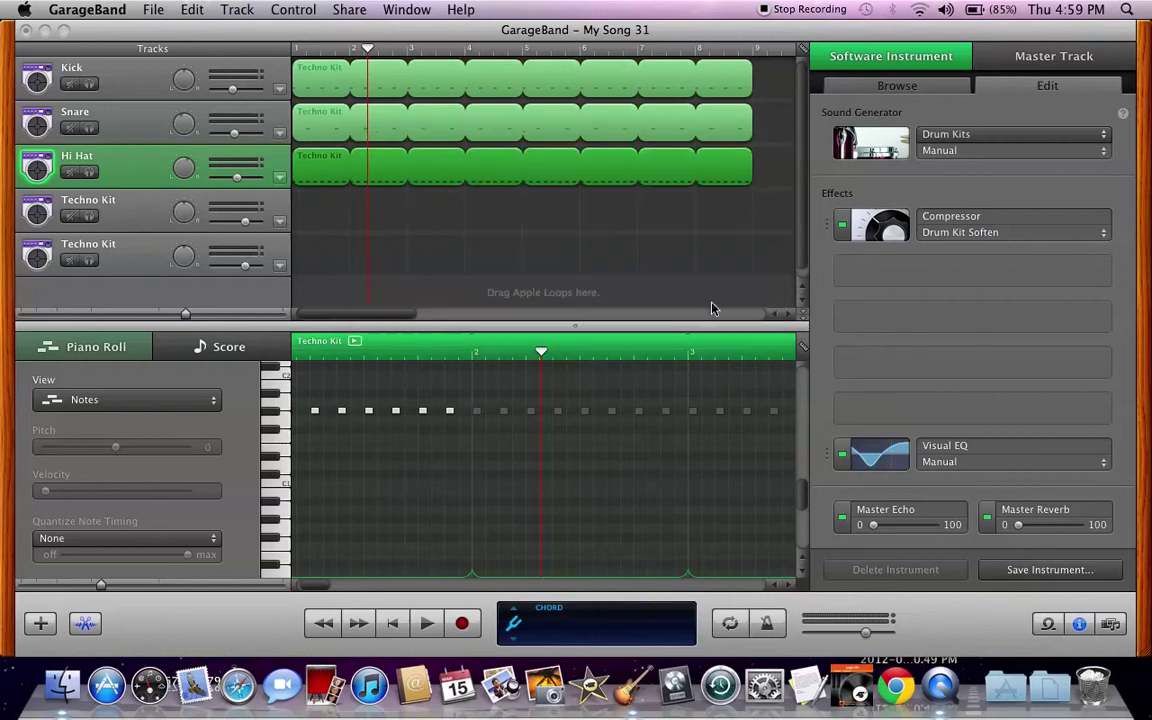
click(393, 623)
key(space)
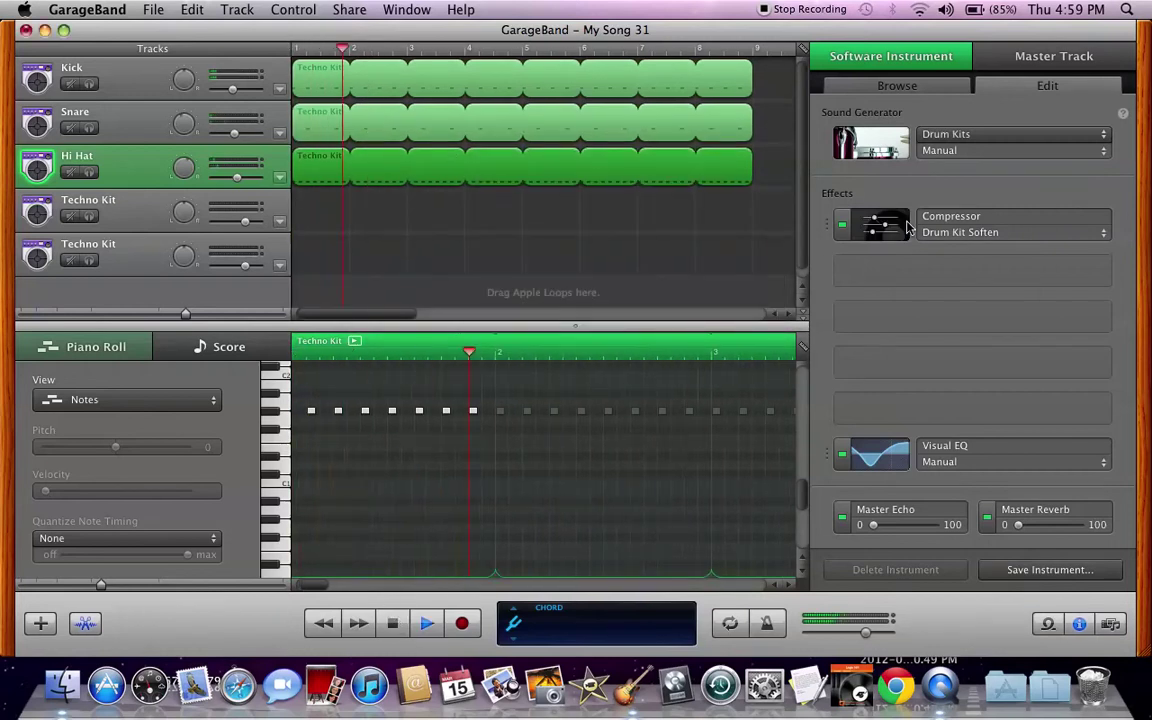
- Switch the Hi Hat compressor to the Drum Kit Fat preset instead
click(931, 231)
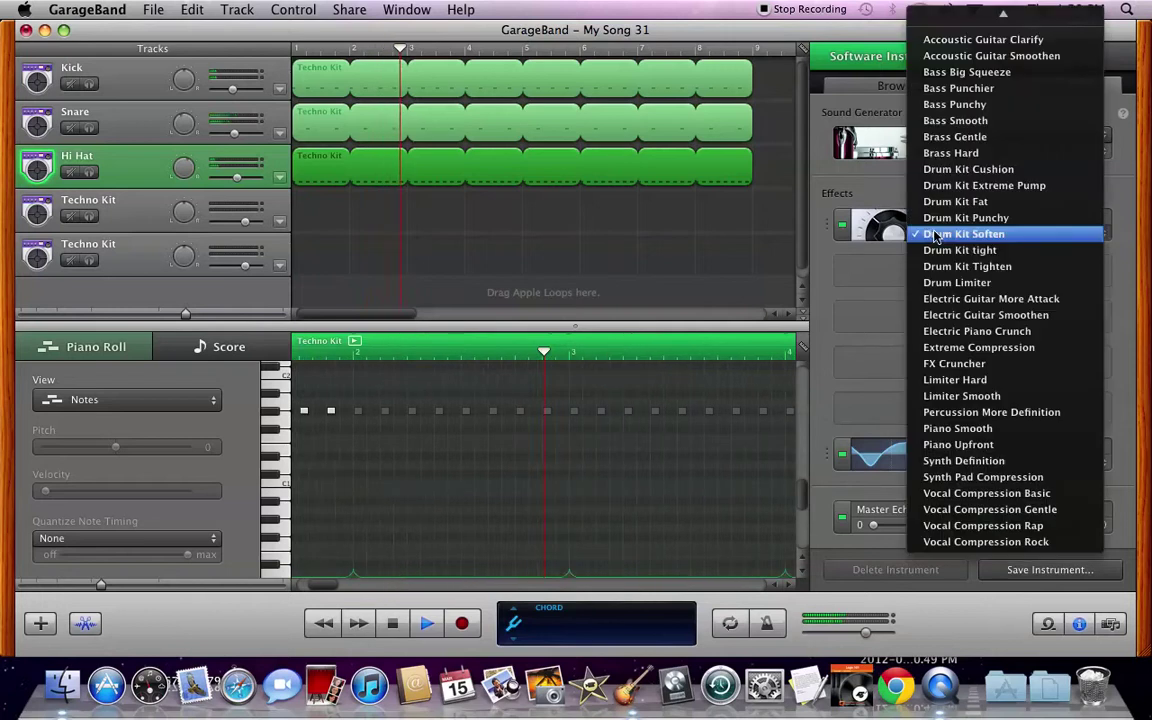
click(975, 202)
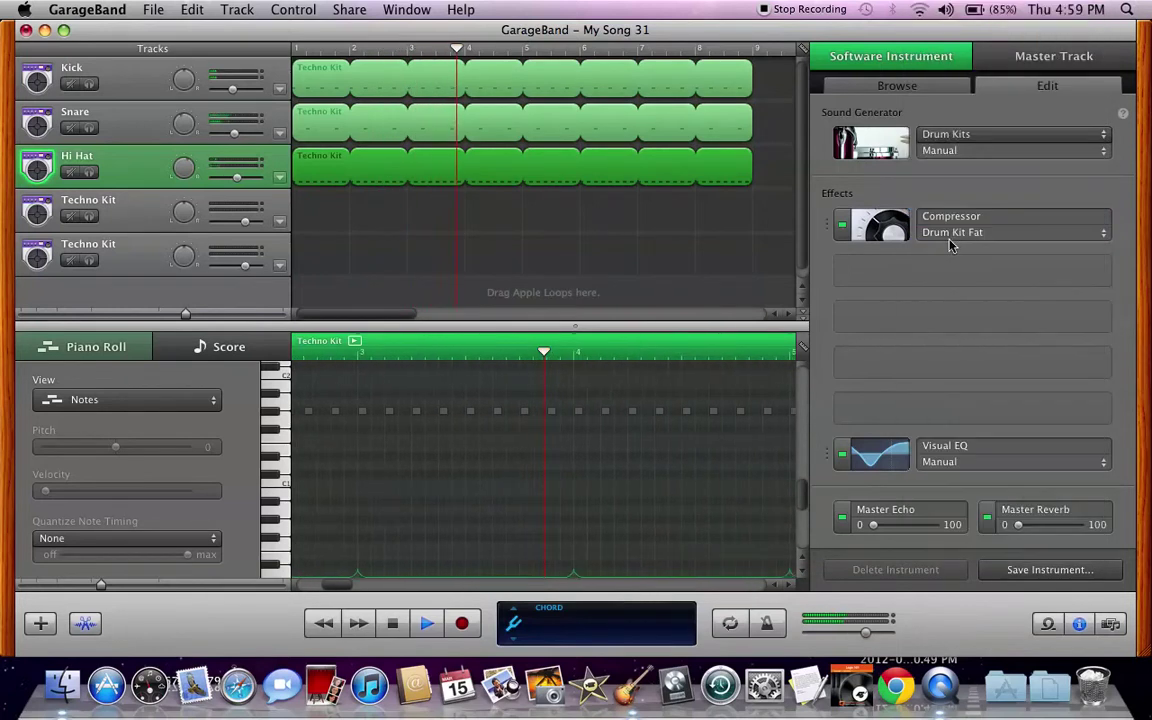
click(952, 233)
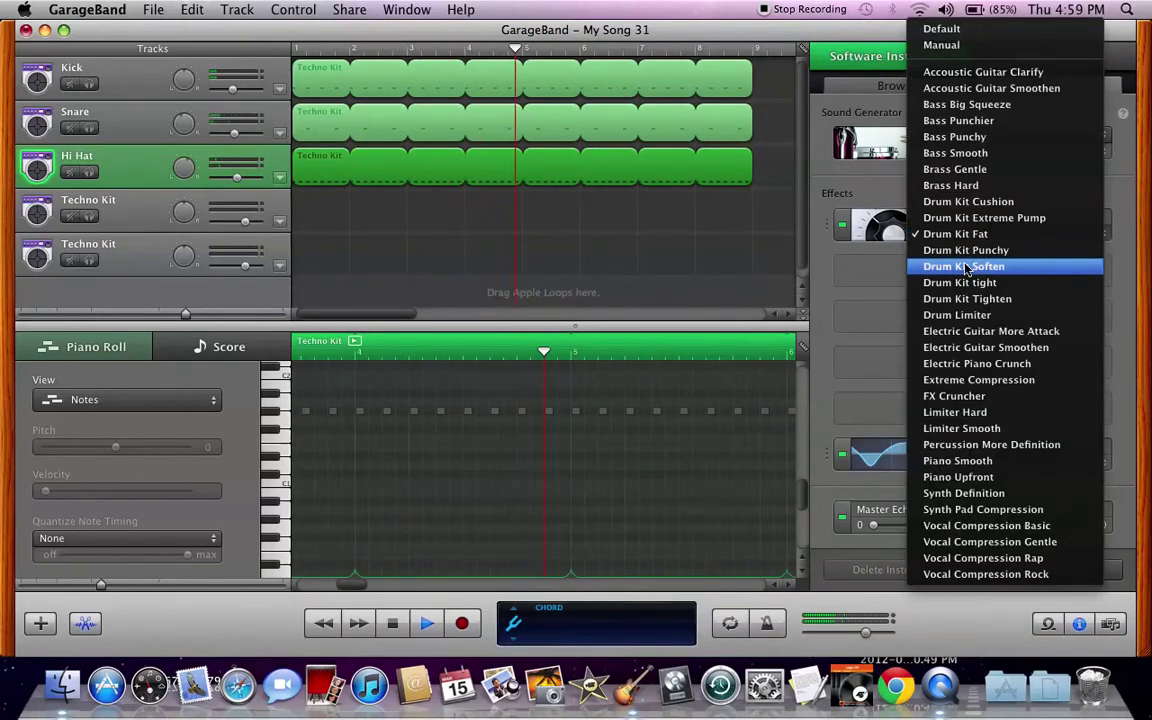
click(776, 244)
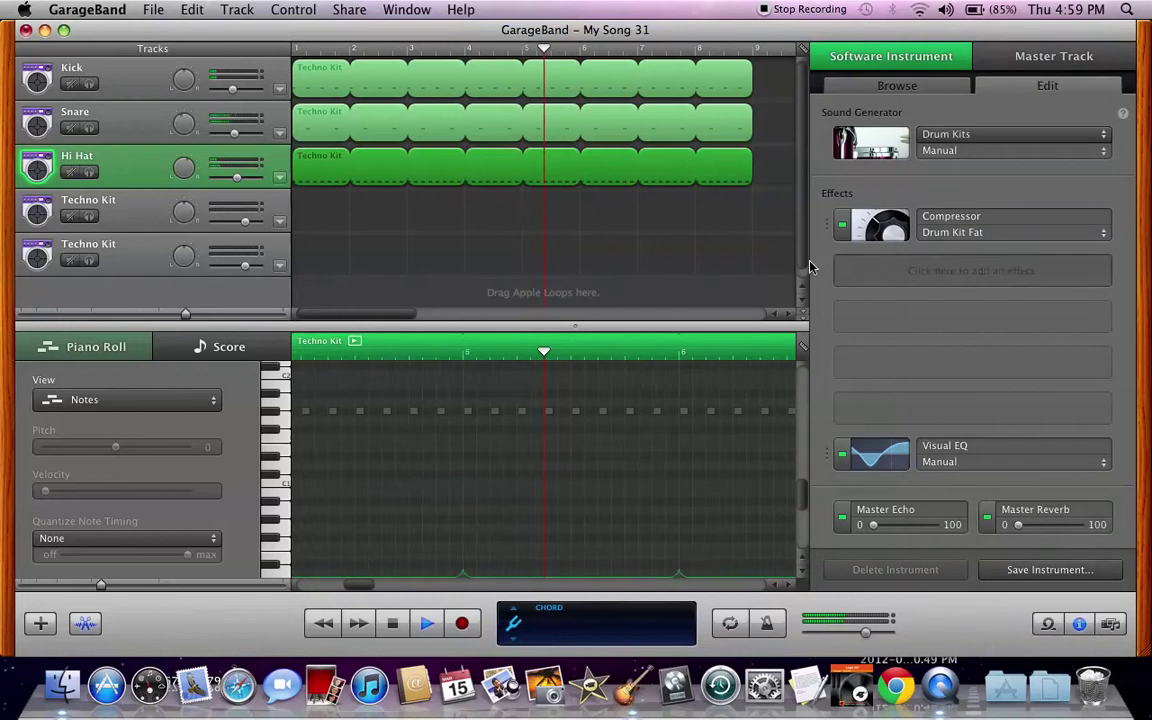
click(869, 267)
- Give the Hi Hat a Track Reverb on the Drums Small Club preset and preview it from the start
click(133, 168)
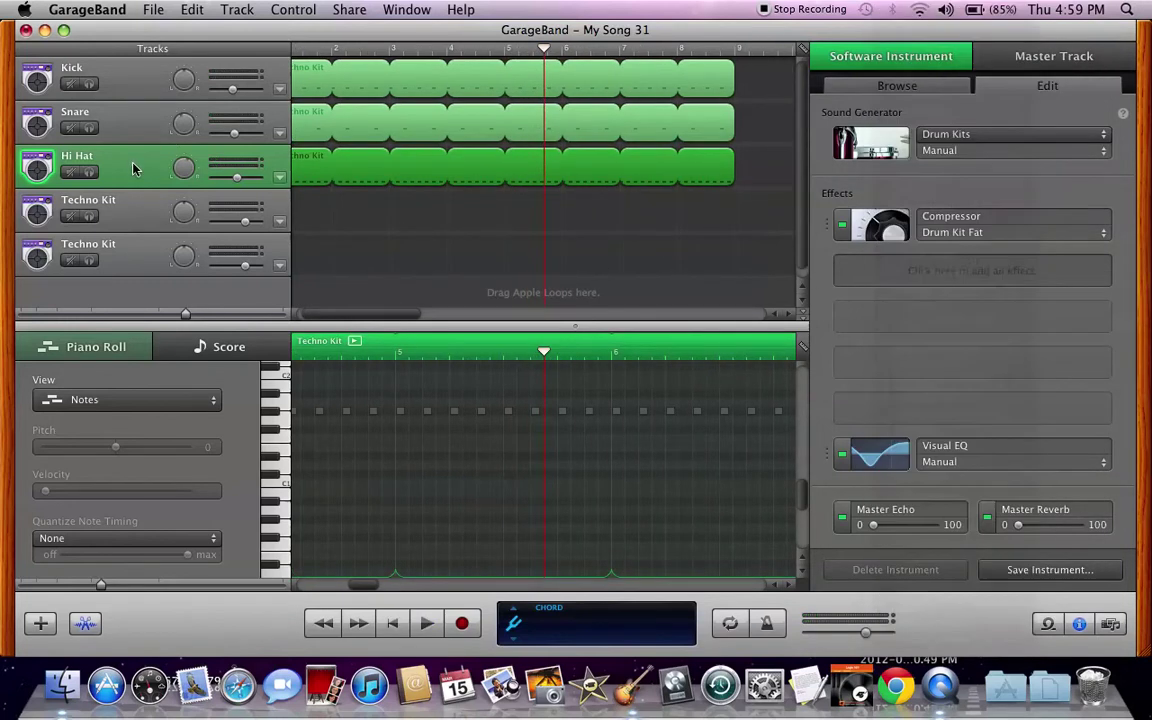
scroll(358, 230, left, 1)
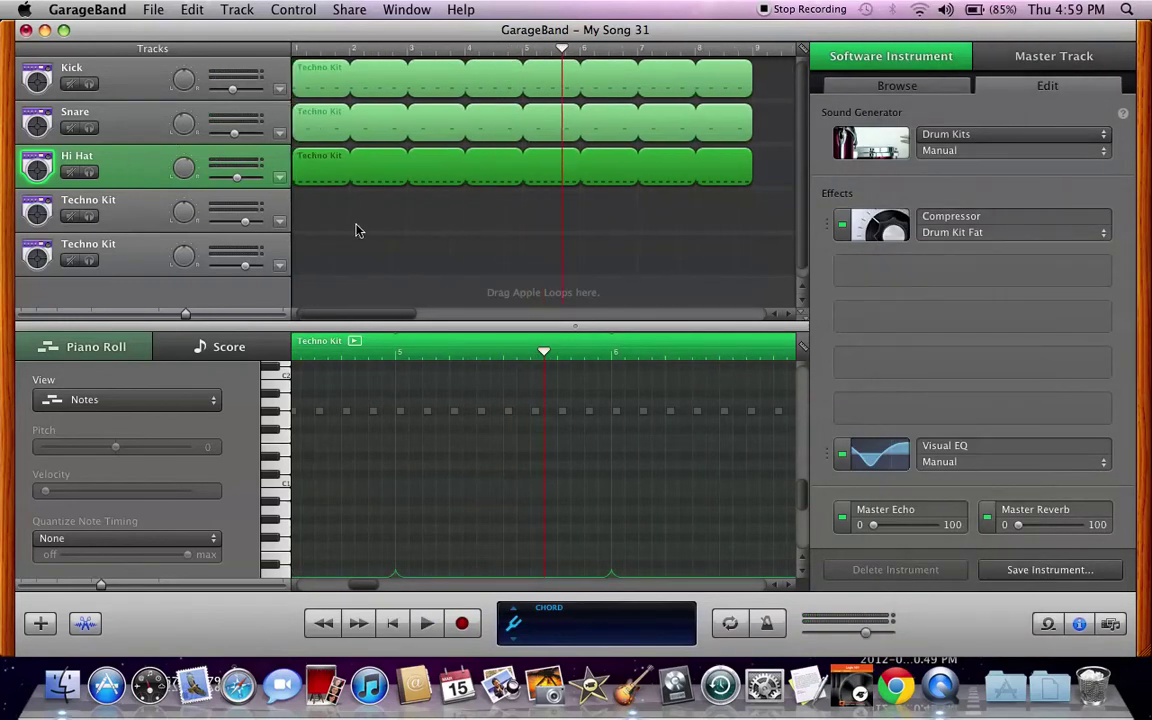
click(391, 624)
click(913, 279)
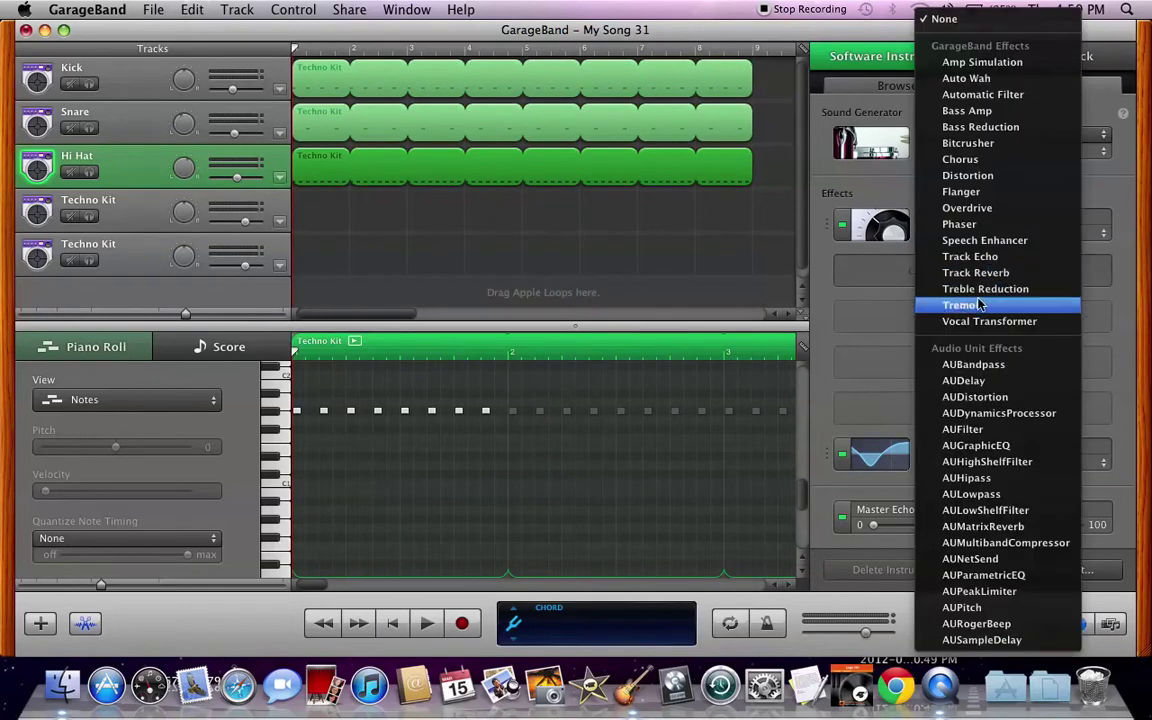
click(976, 272)
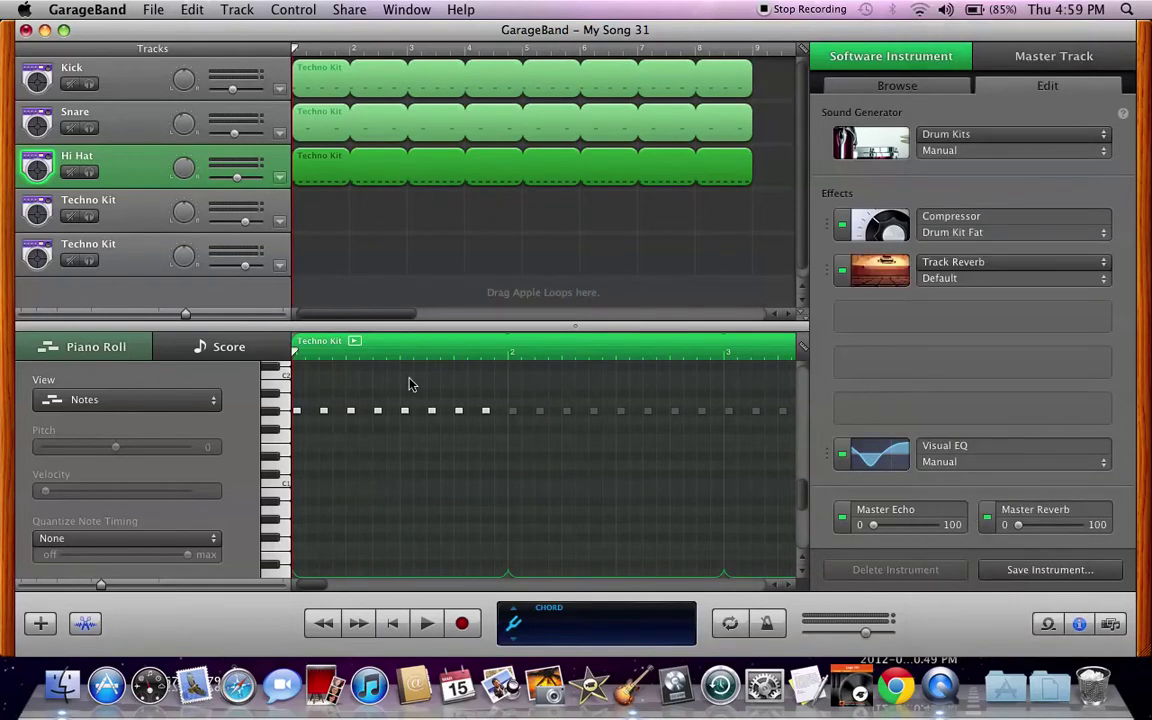
click(980, 279)
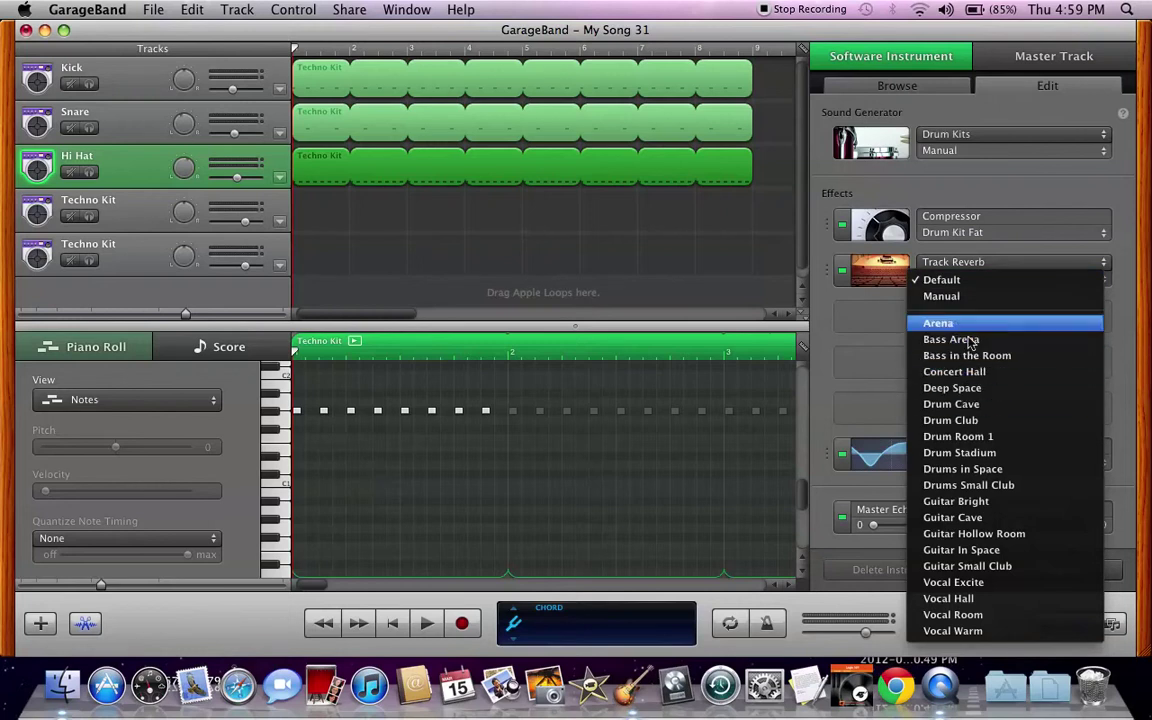
click(1000, 484)
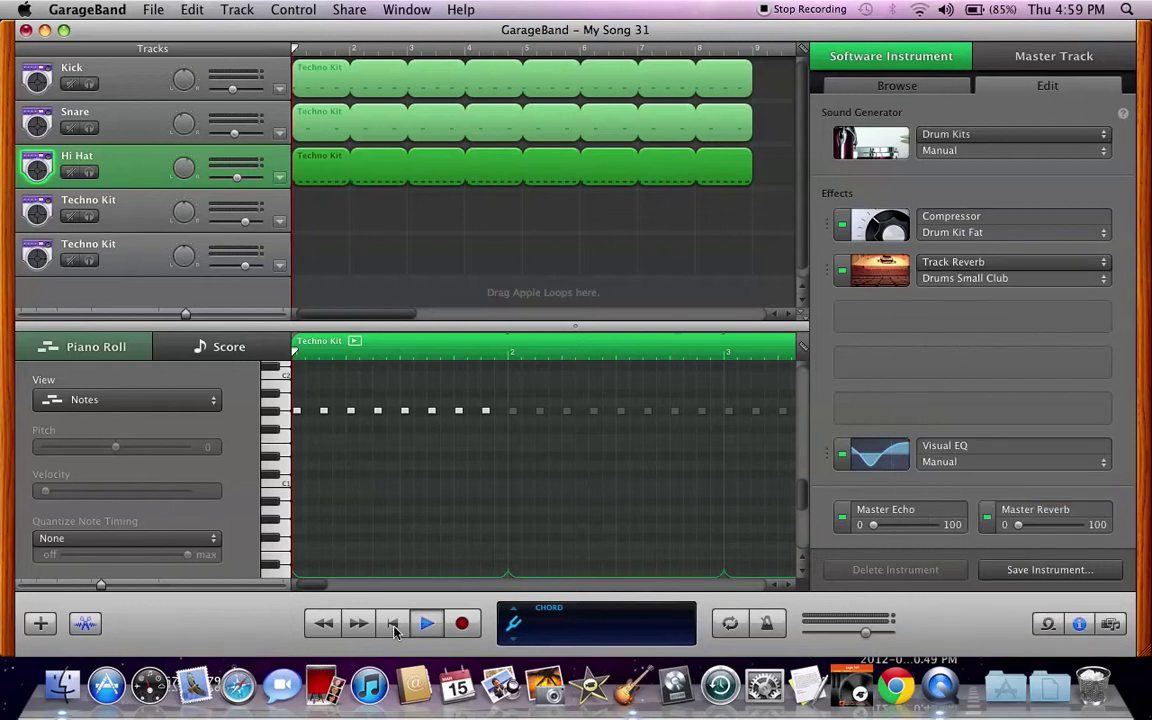
key(space)
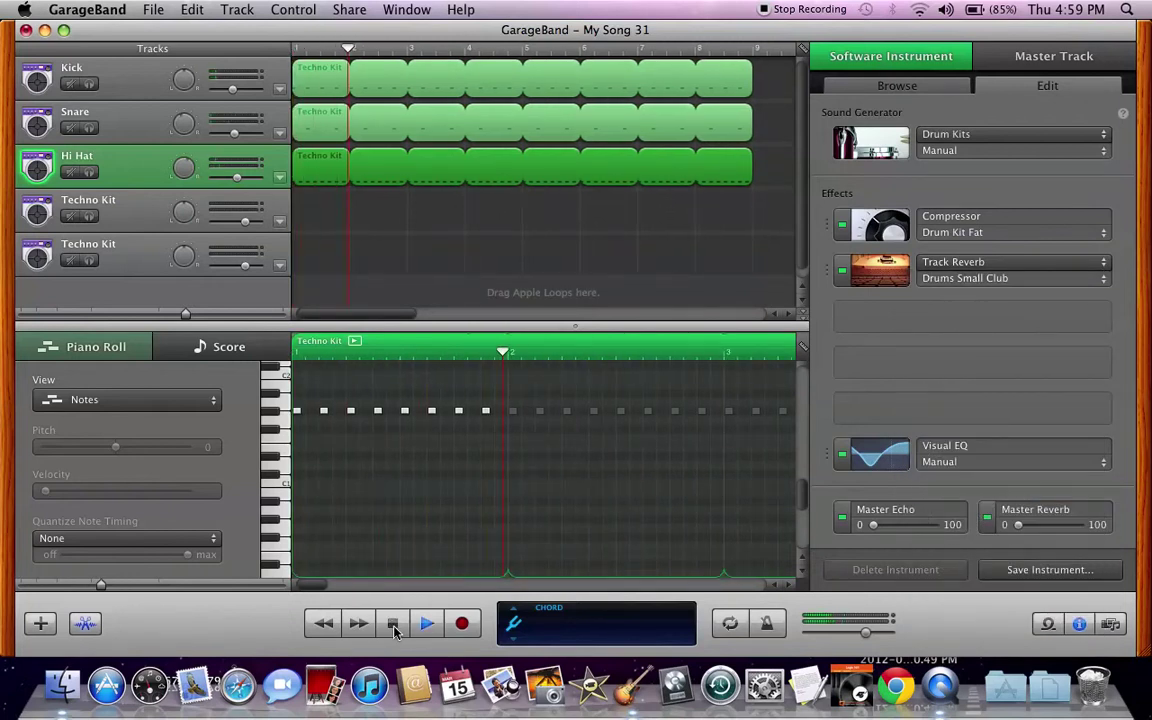
click(393, 624)
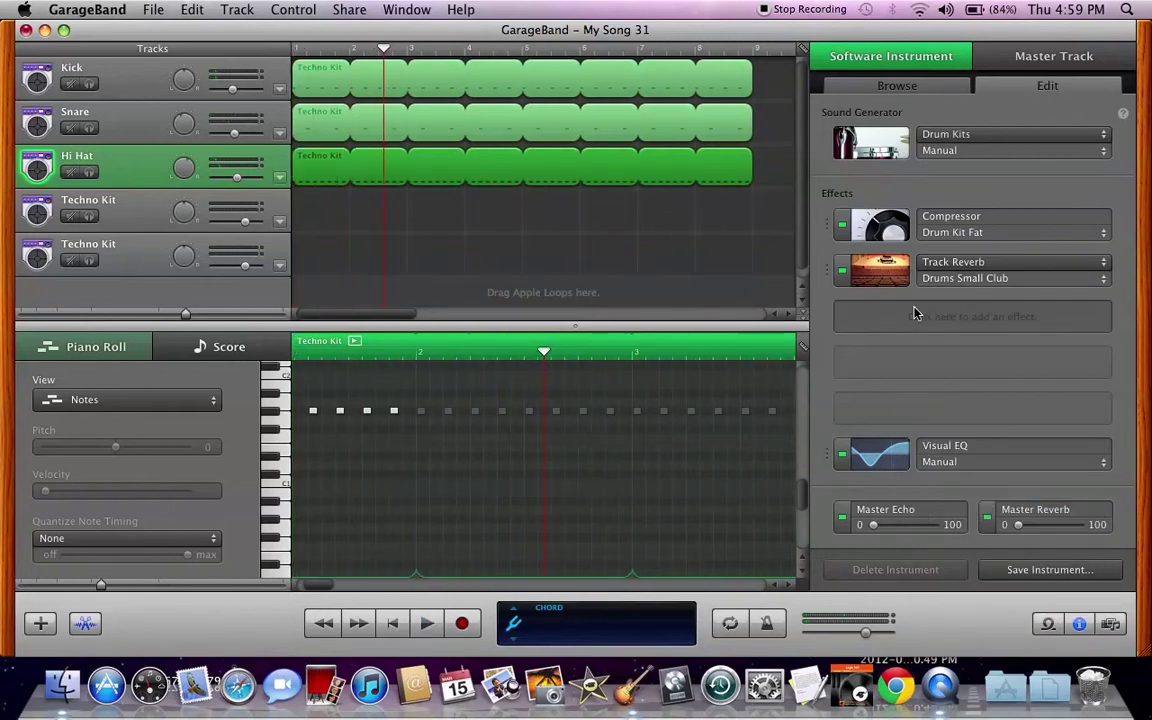
click(914, 314)
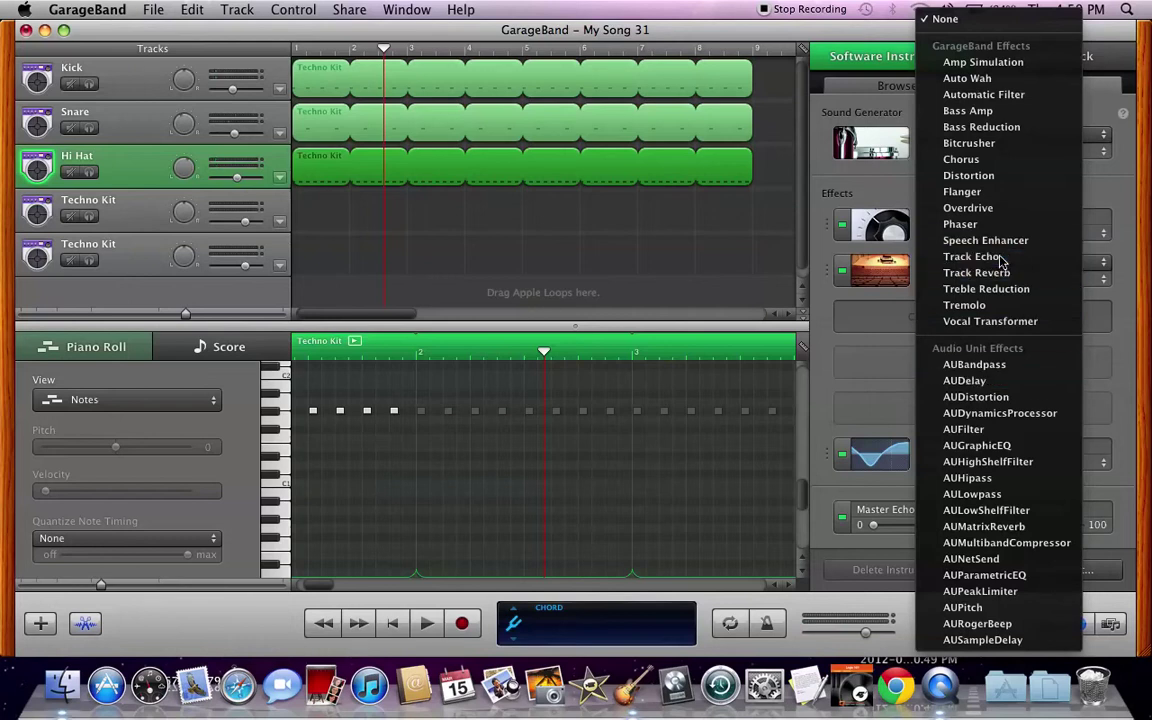
- Add a Track Echo on the Bouncer preset to the Hi Hat and play it back
click(1001, 261)
click(929, 328)
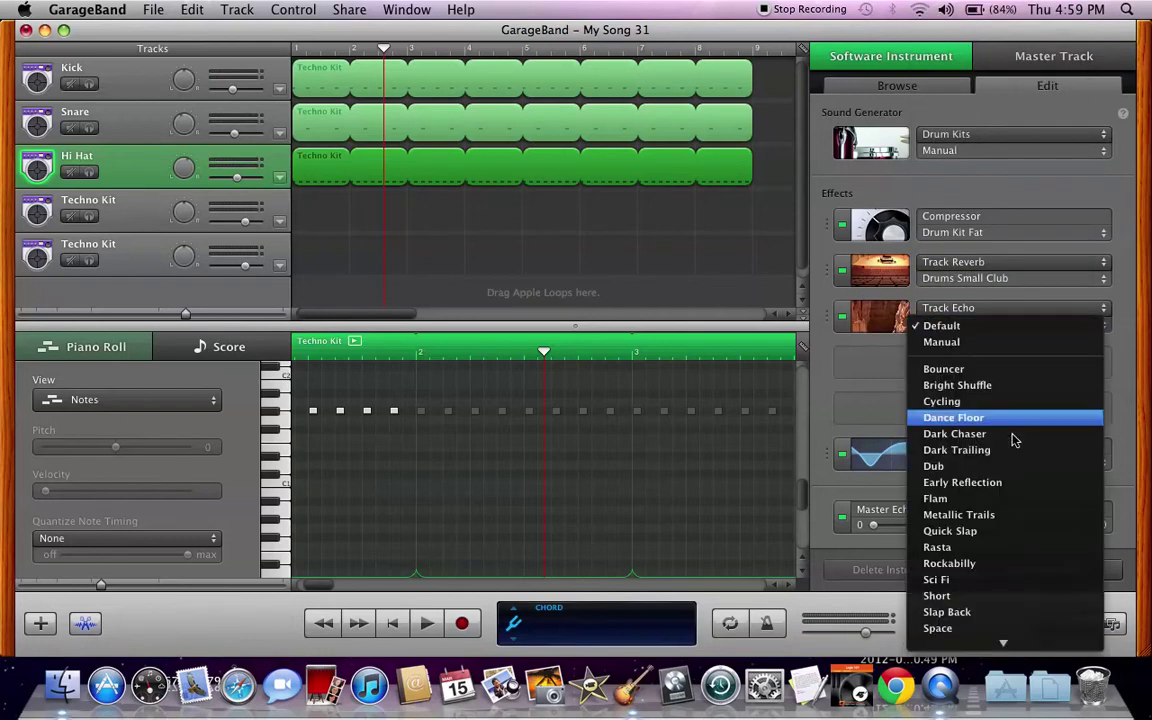
click(975, 370)
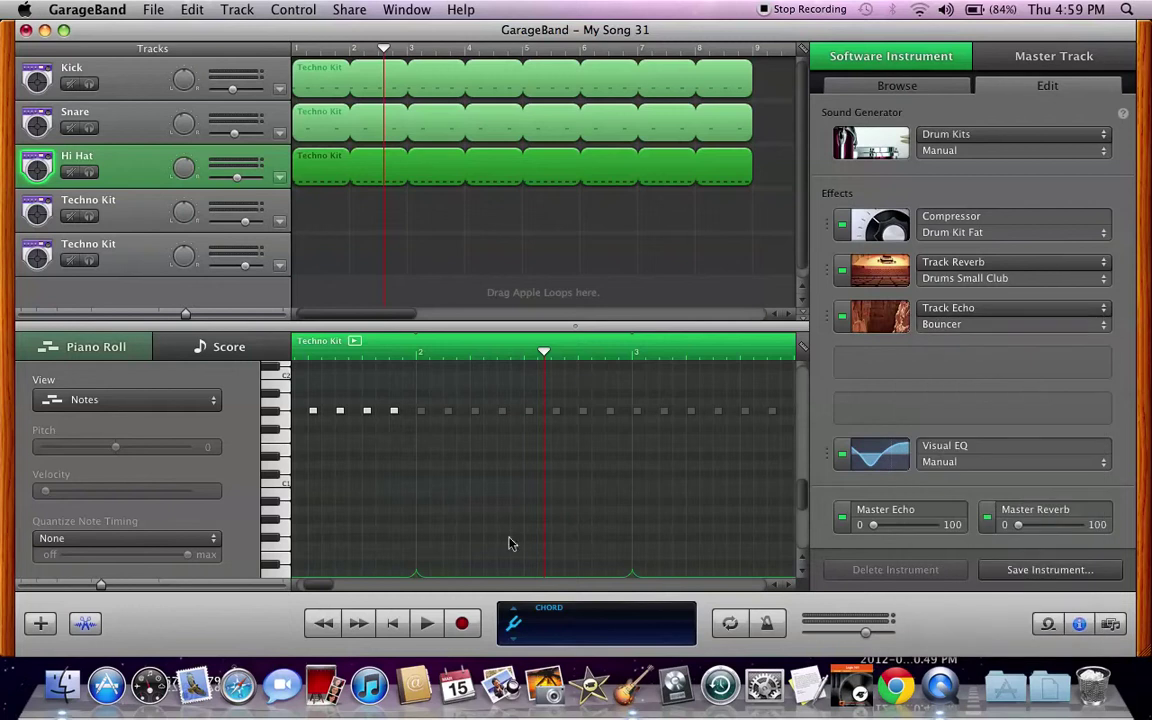
click(398, 623)
key(space)
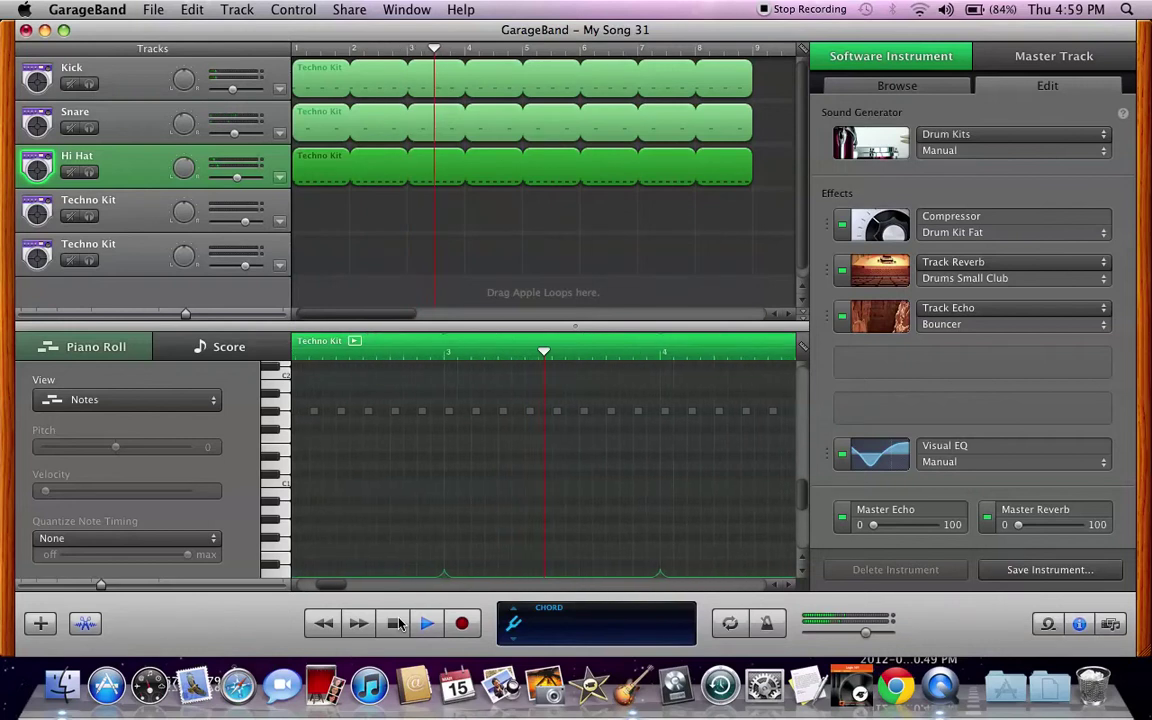
key(space)
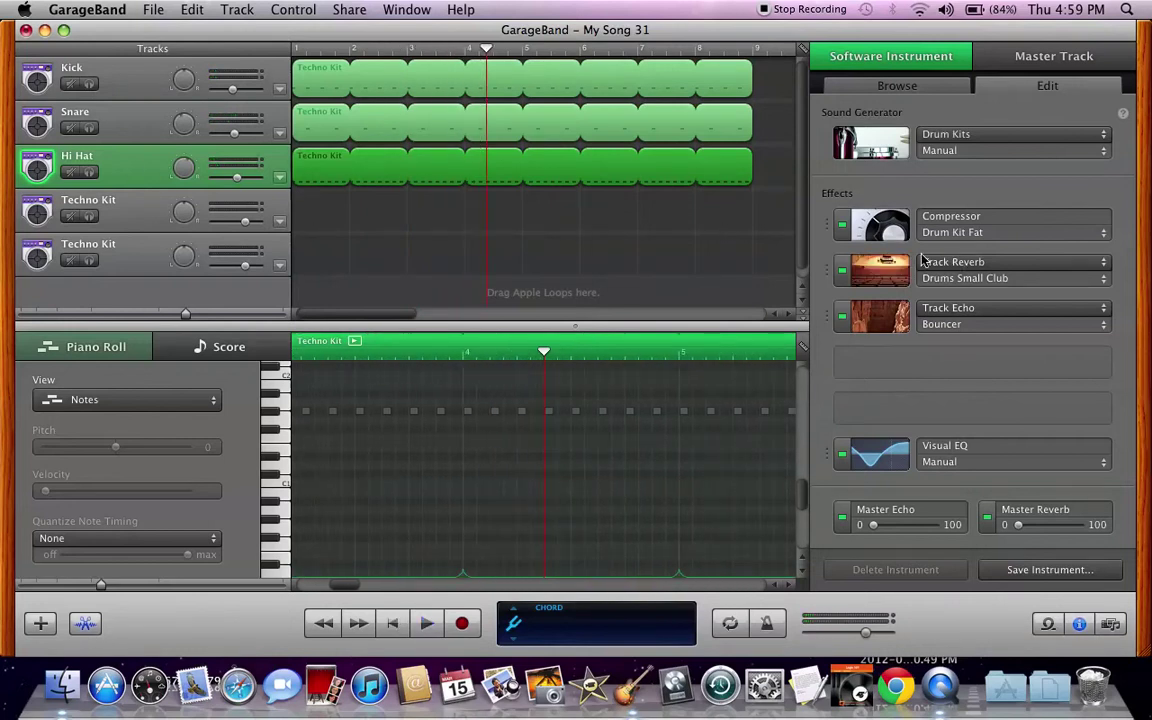
mouse_move(903, 271)
- Add a Tremolo with the Ultra Pan preset to the Hi Hat and play the beat from the start
click(913, 366)
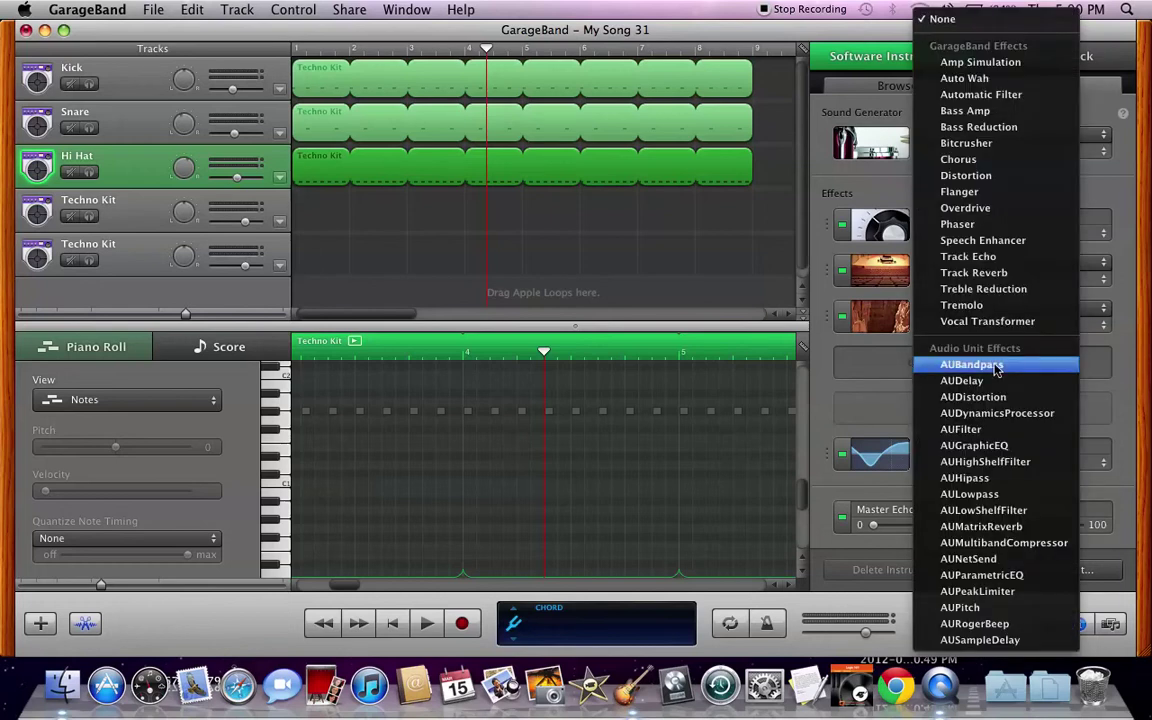
click(979, 308)
click(990, 370)
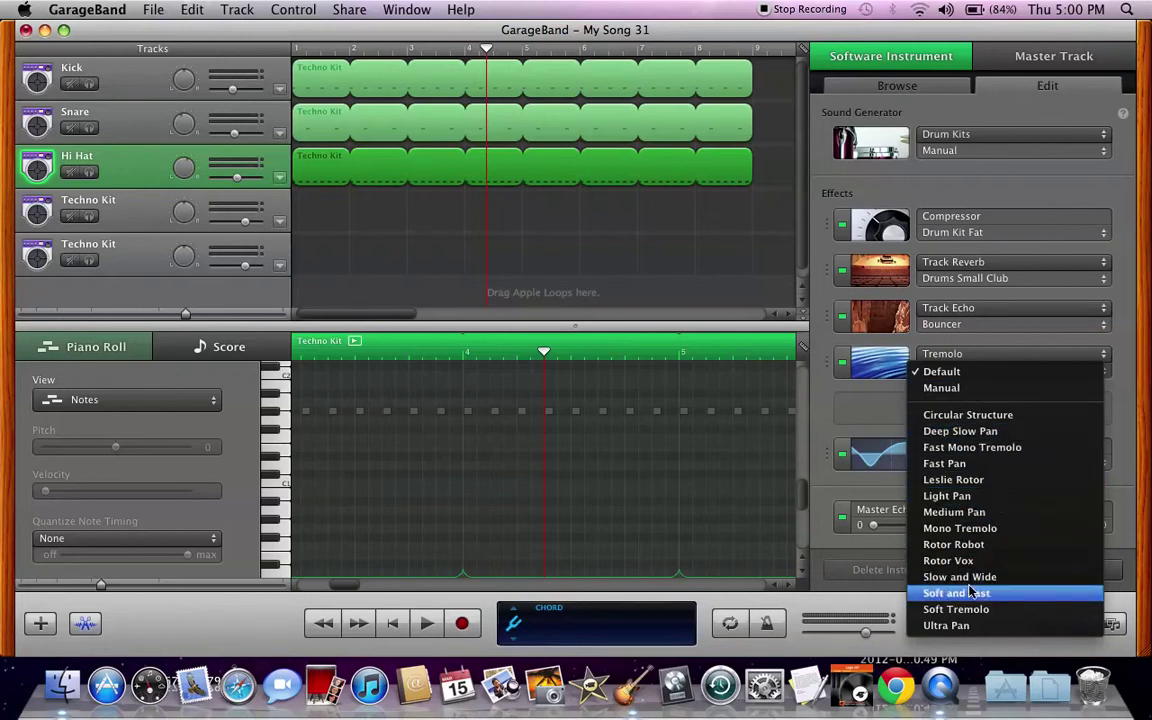
click(982, 624)
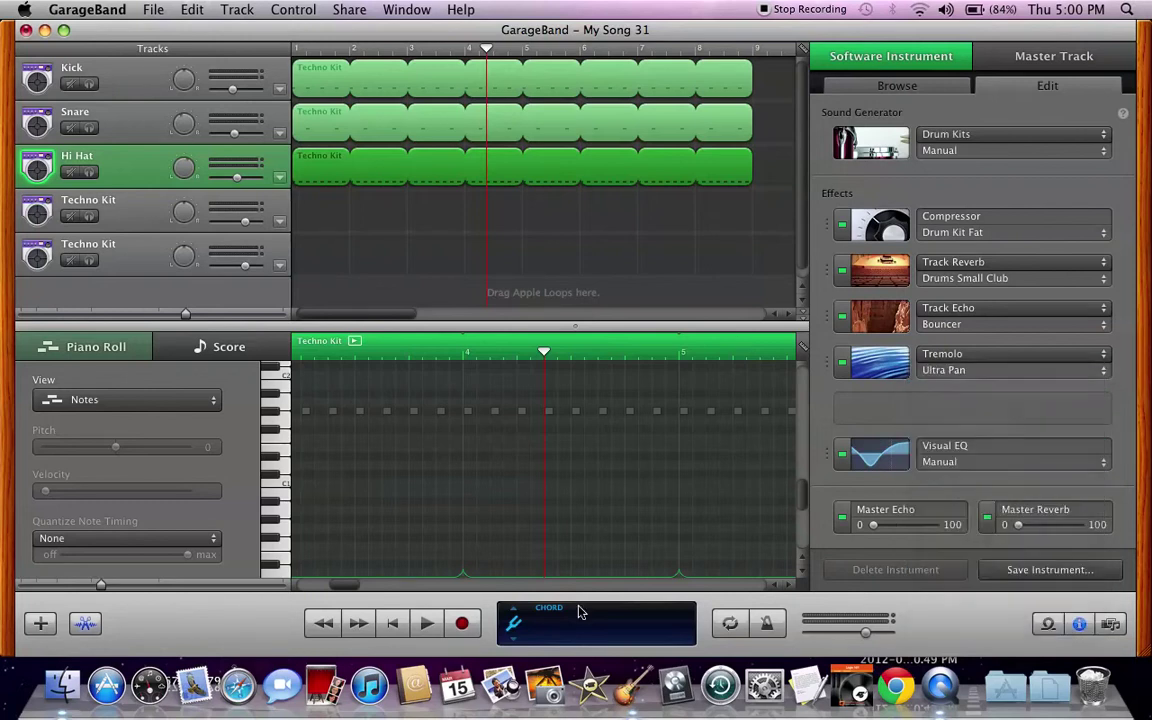
click(393, 623)
key(space)
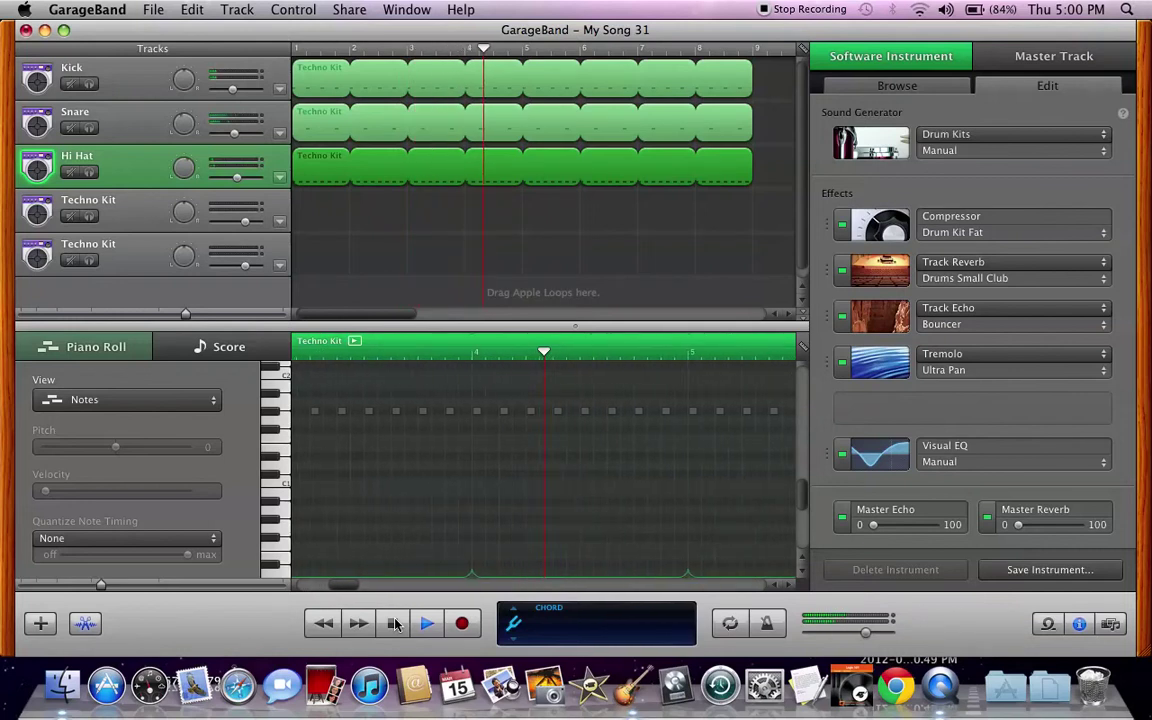
key(space)
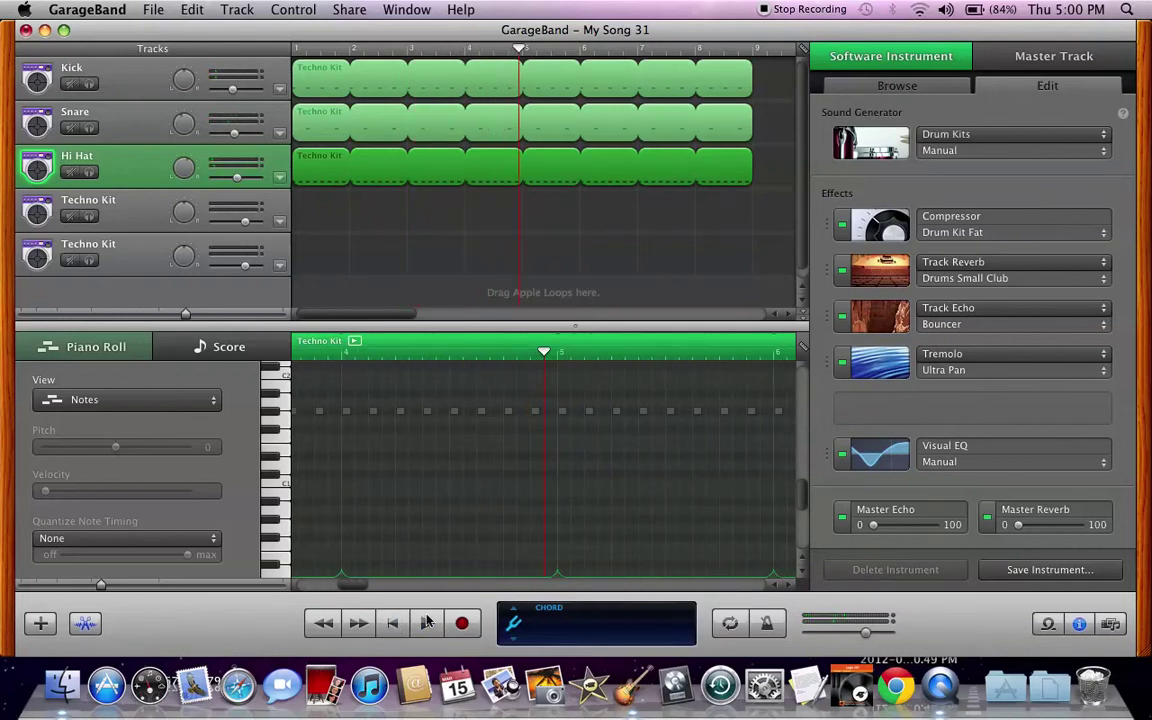
key(Return)
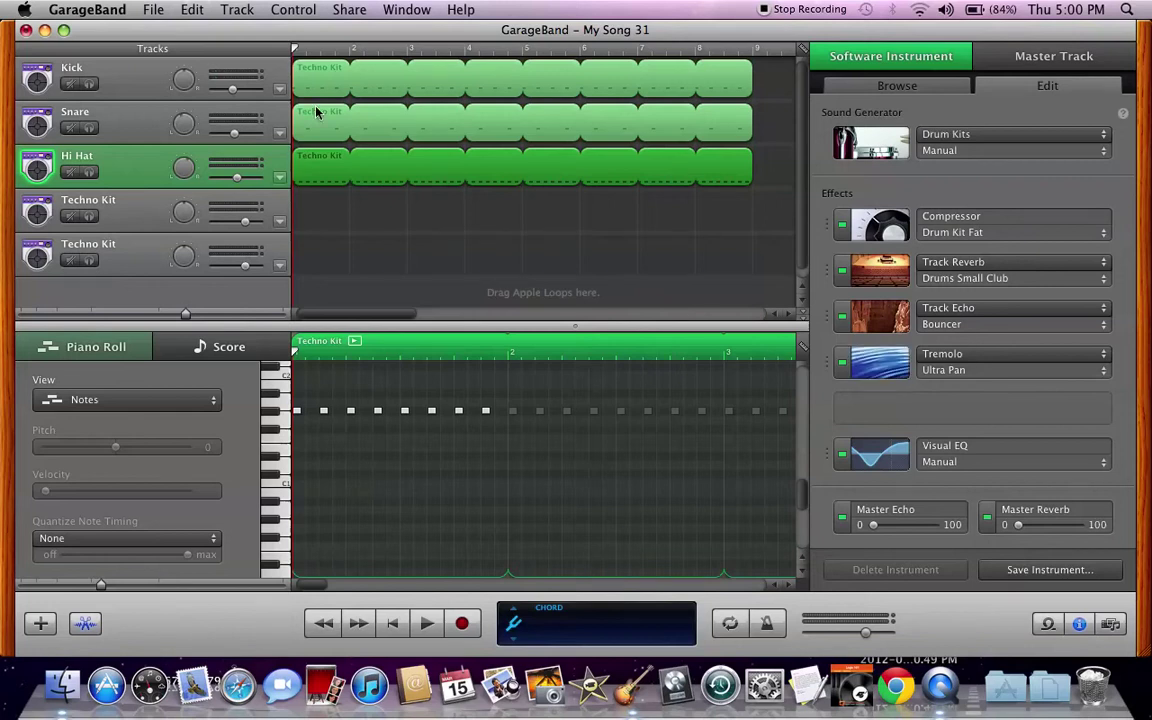
- Look through the Kick, Hi Hat and Snare tracks' effects, ending on the Kick
click(130, 78)
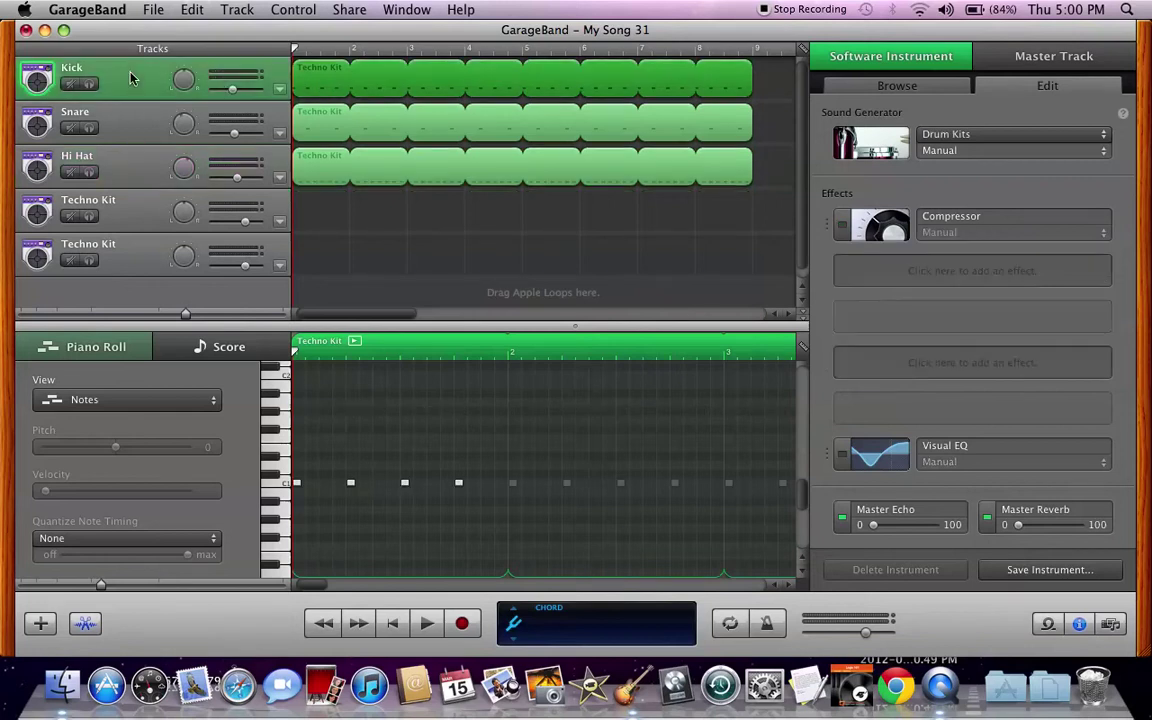
click(112, 160)
click(110, 136)
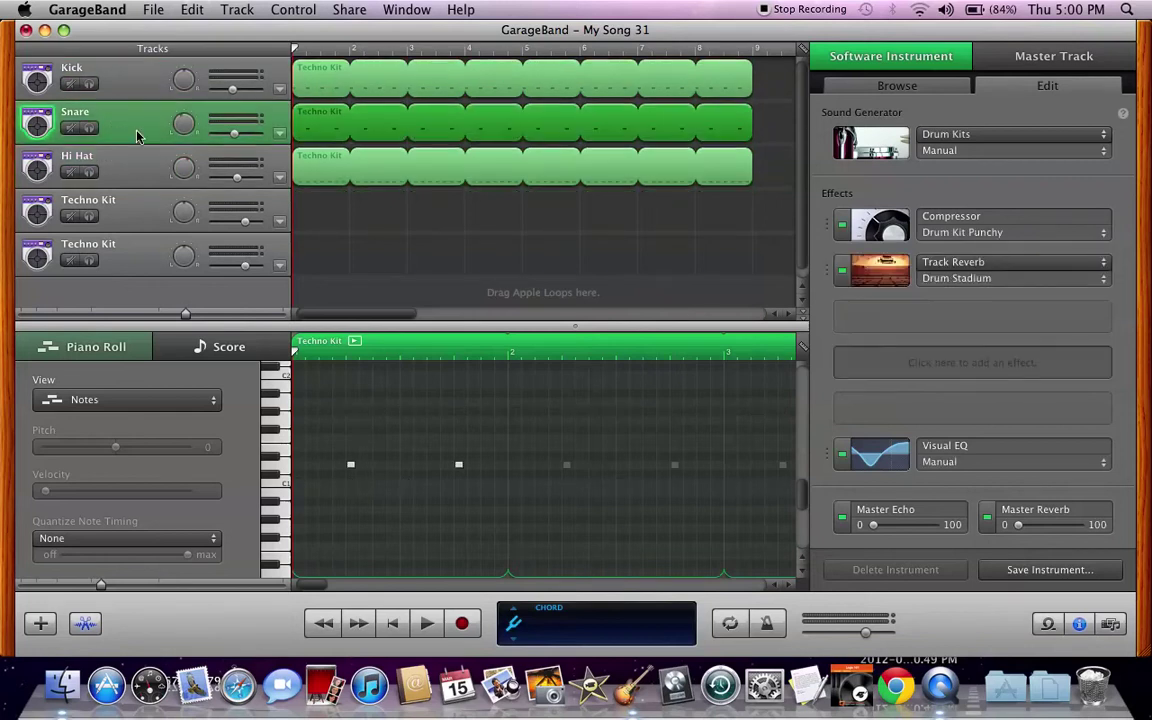
click(143, 76)
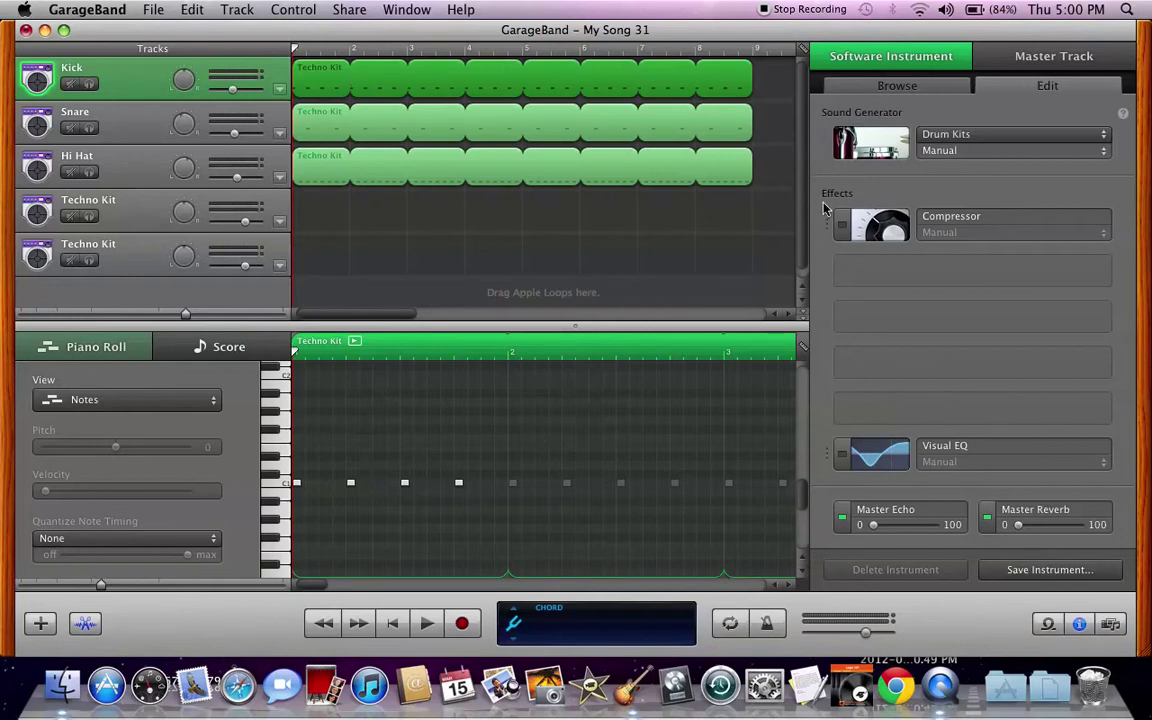
- Apply the Drum Kit Extreme Pump preset to the Kick compressor
click(868, 226)
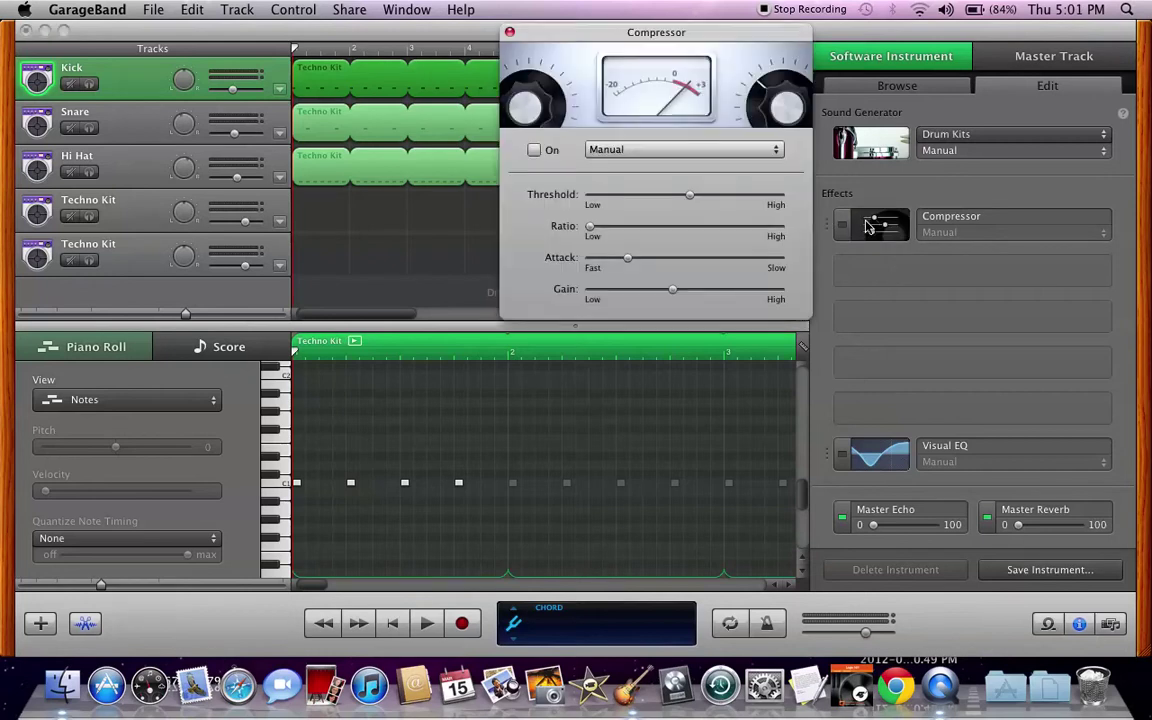
click(509, 31)
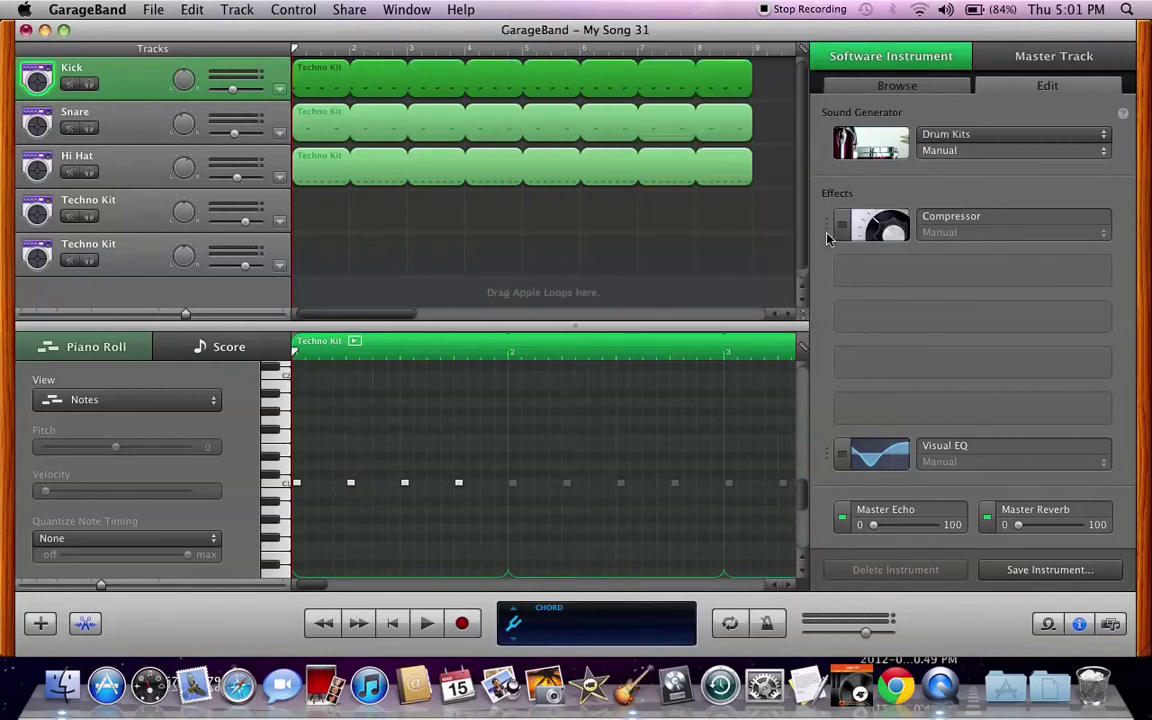
click(990, 233)
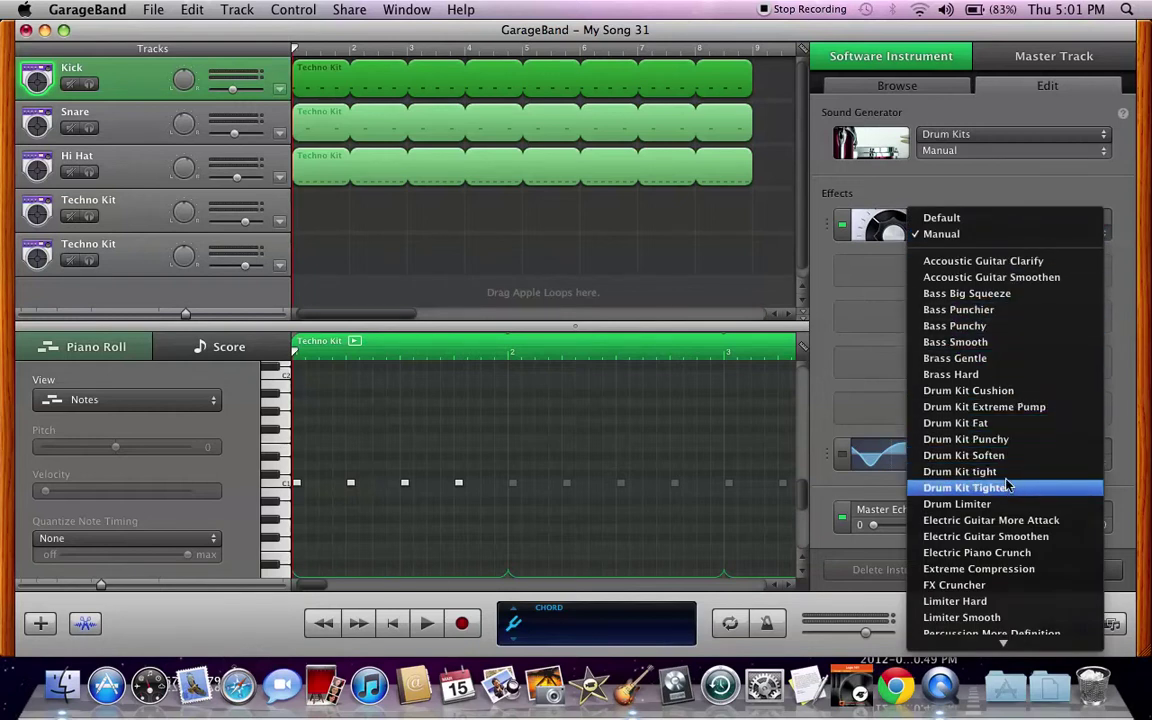
click(993, 414)
click(668, 292)
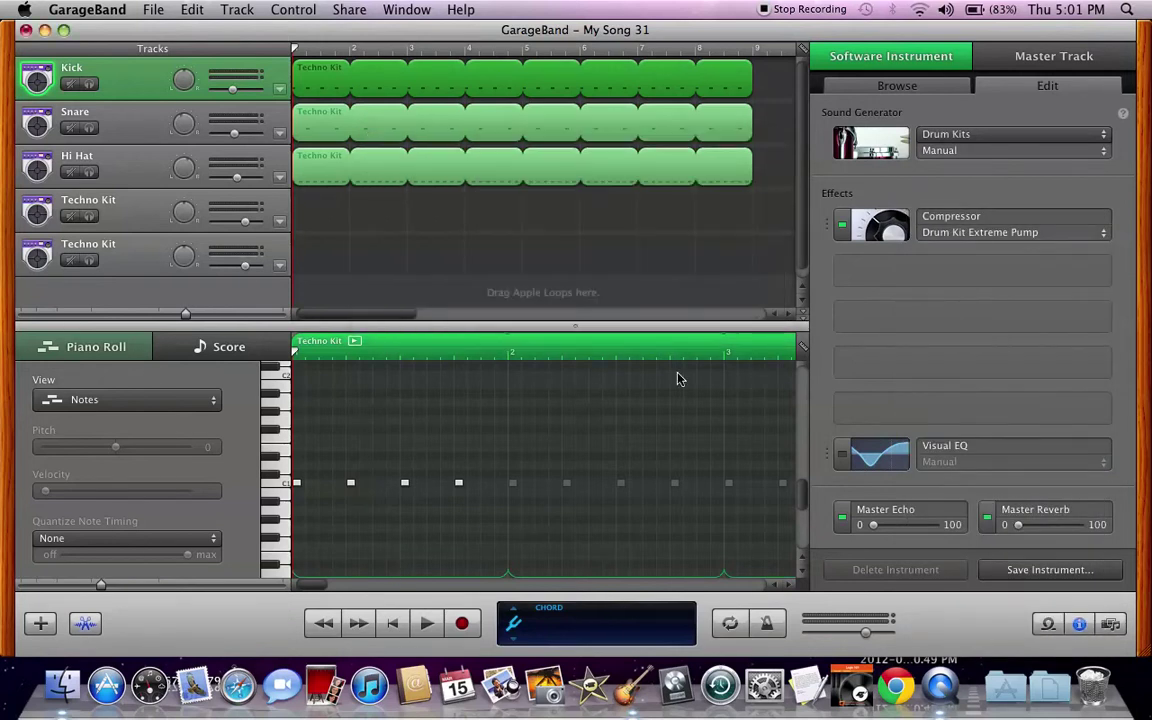
- Solo the Kick and play it from the start a few times
click(90, 84)
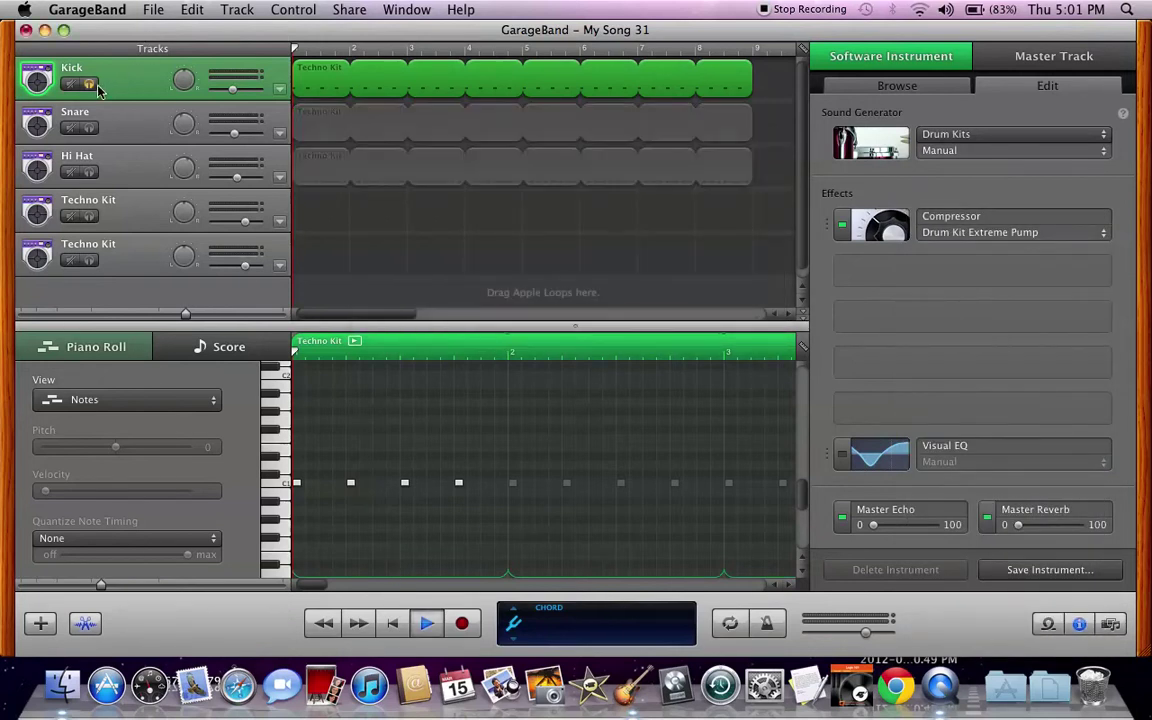
key(space)
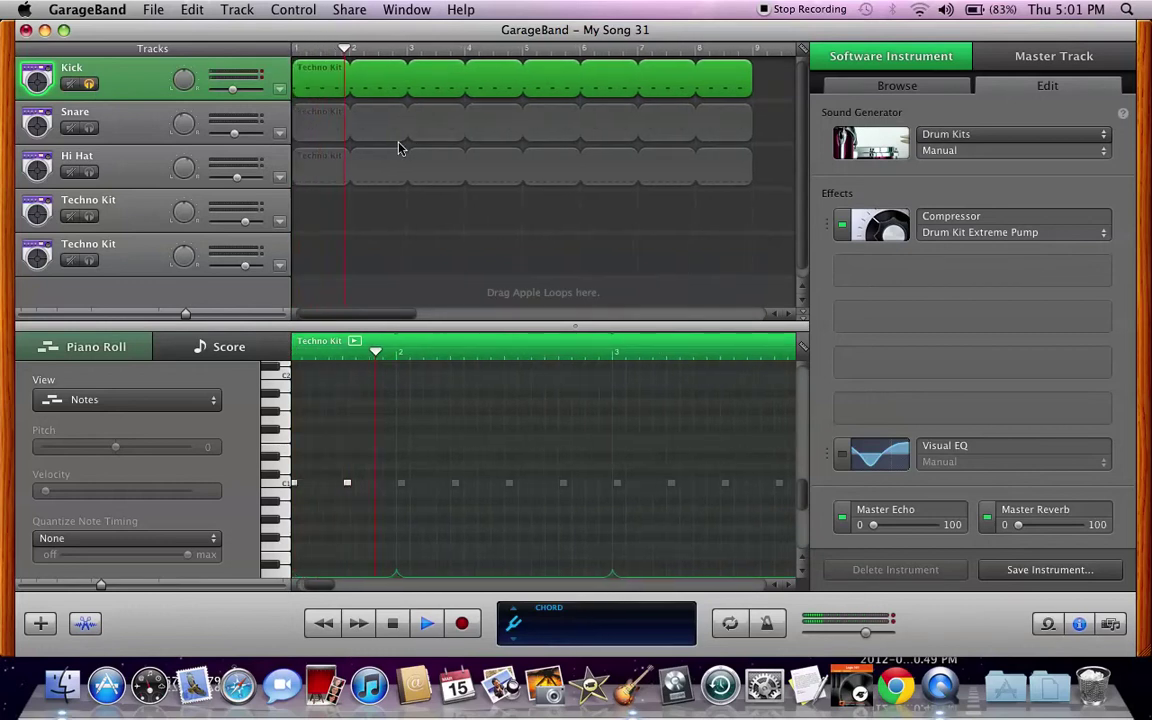
click(402, 630)
click(402, 630)
key(space)
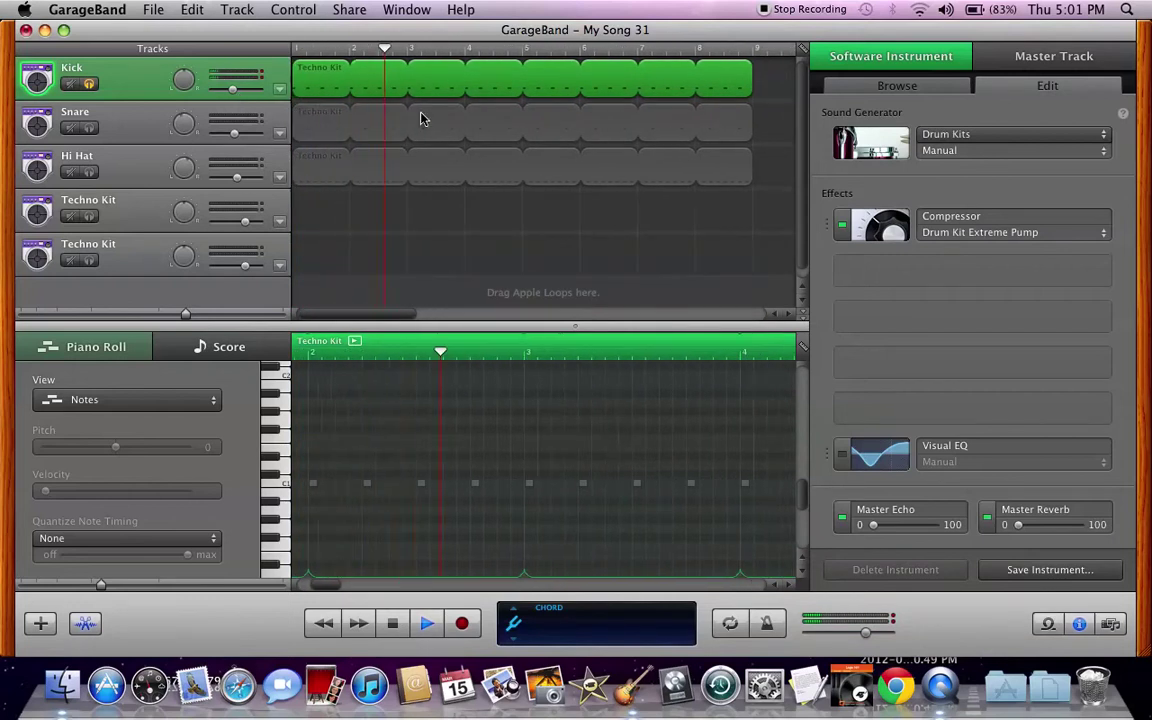
key(space)
click(393, 624)
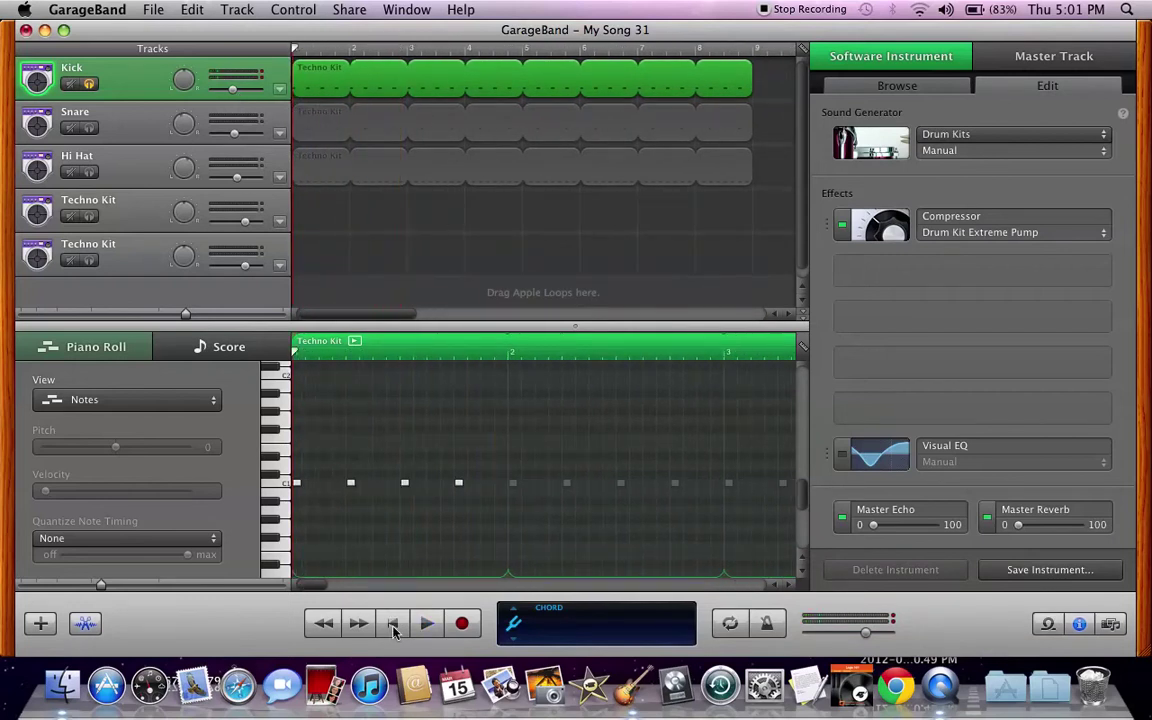
key(space)
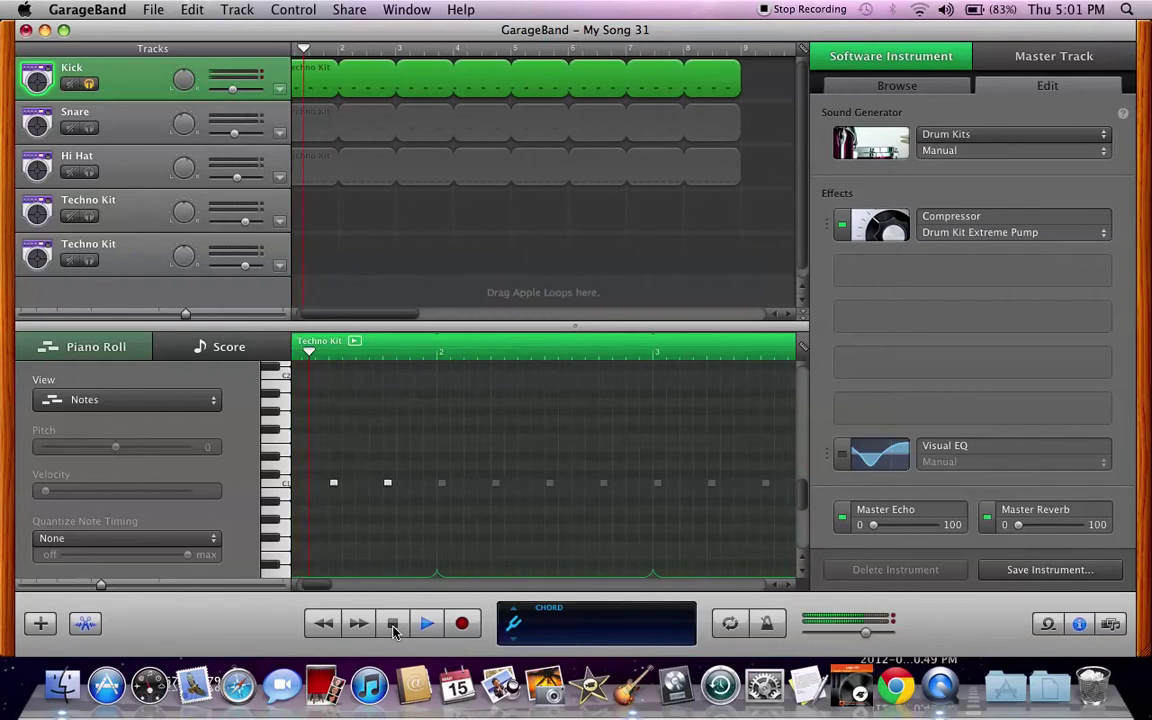
- Bypass and re-enable the Kick compressor during playback to compare the sound
click(842, 224)
click(392, 623)
key(space)
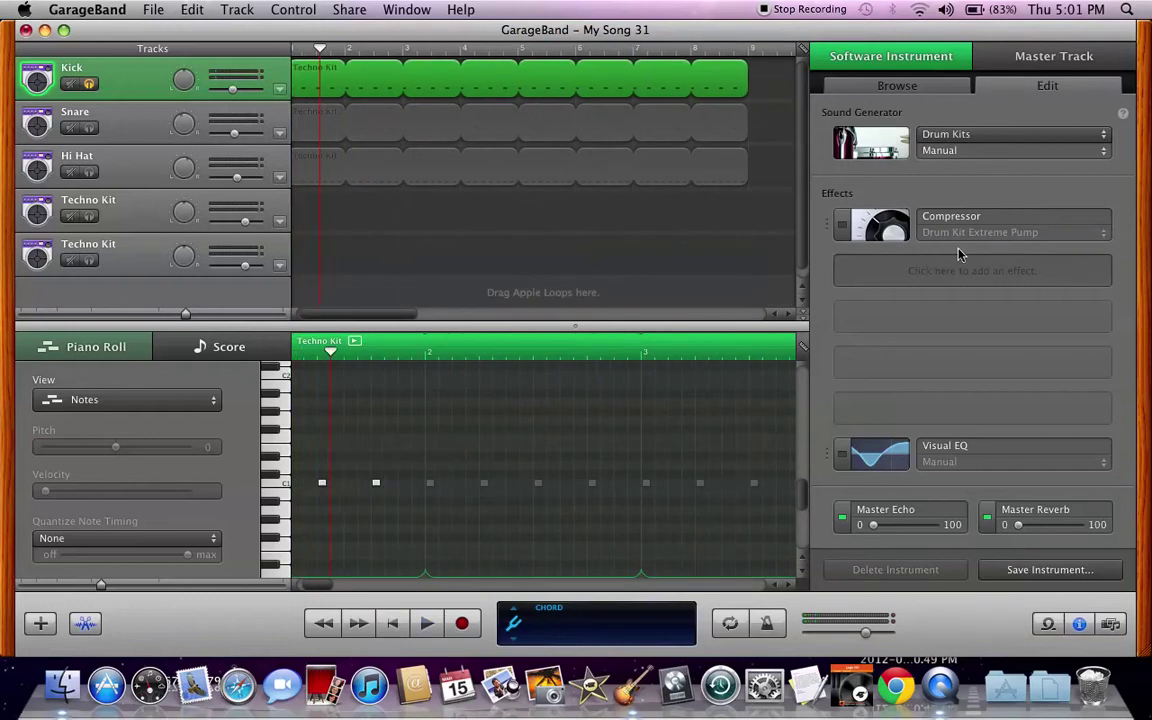
click(842, 224)
- Switch the Kick compressor to Drum Kit Fat, play it, then unsolo the Kick
click(951, 233)
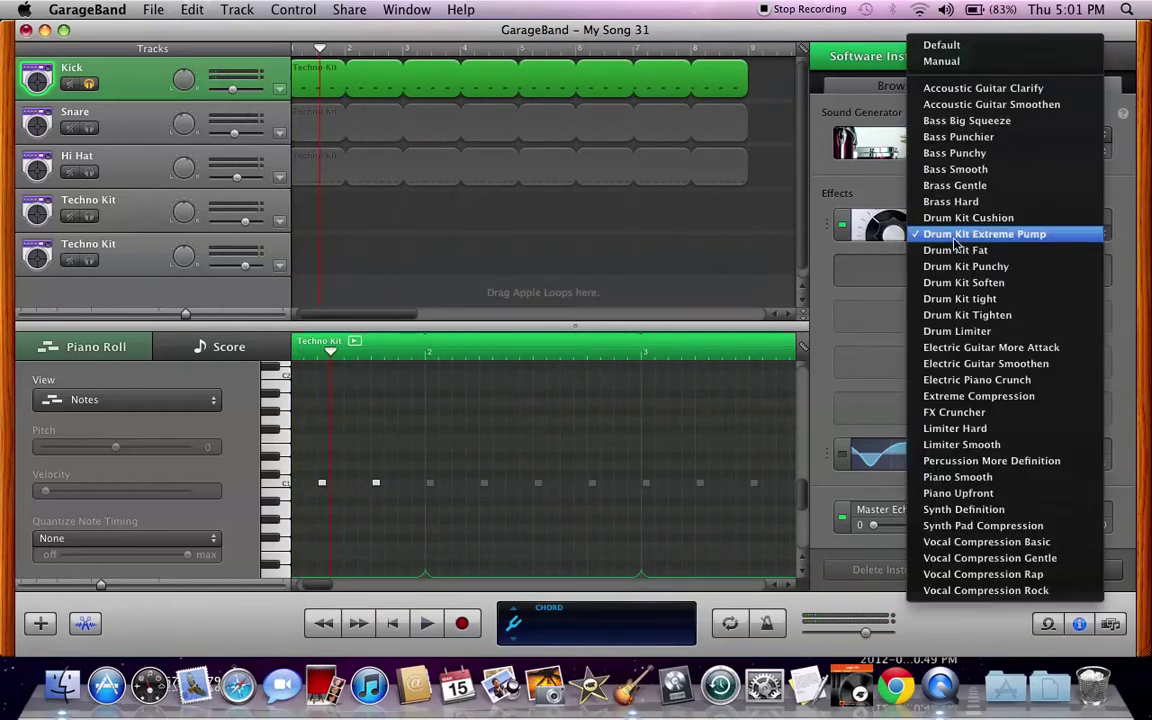
click(1008, 250)
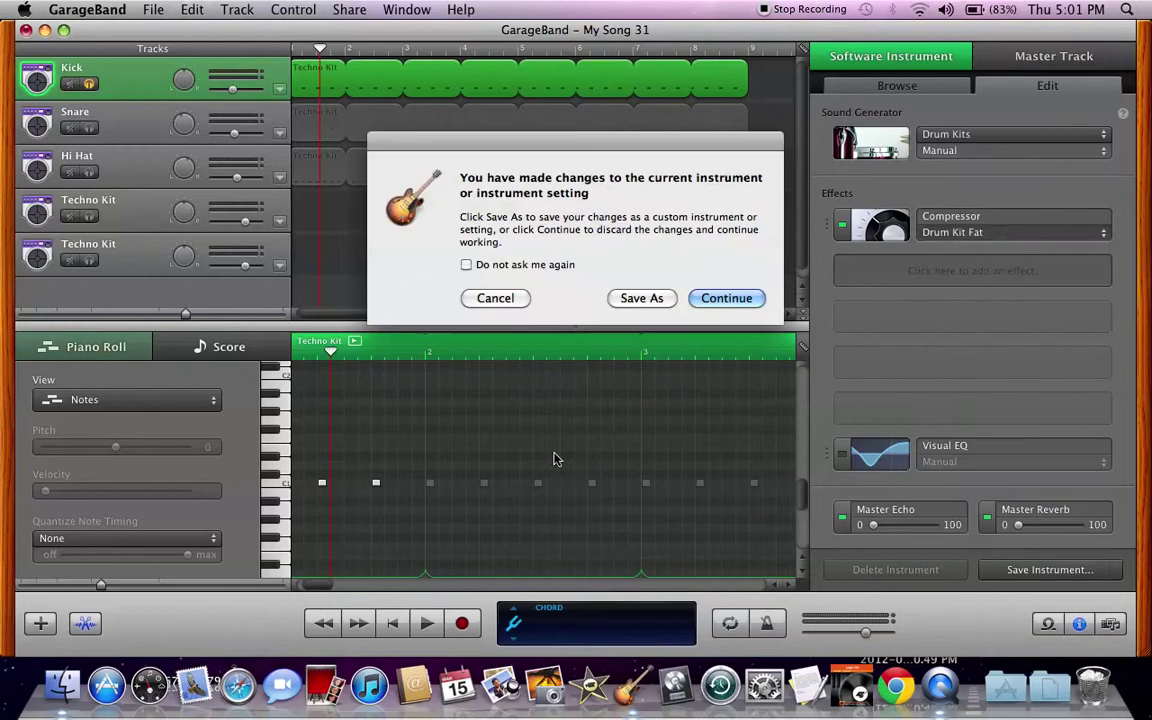
click(727, 297)
click(392, 625)
key(space)
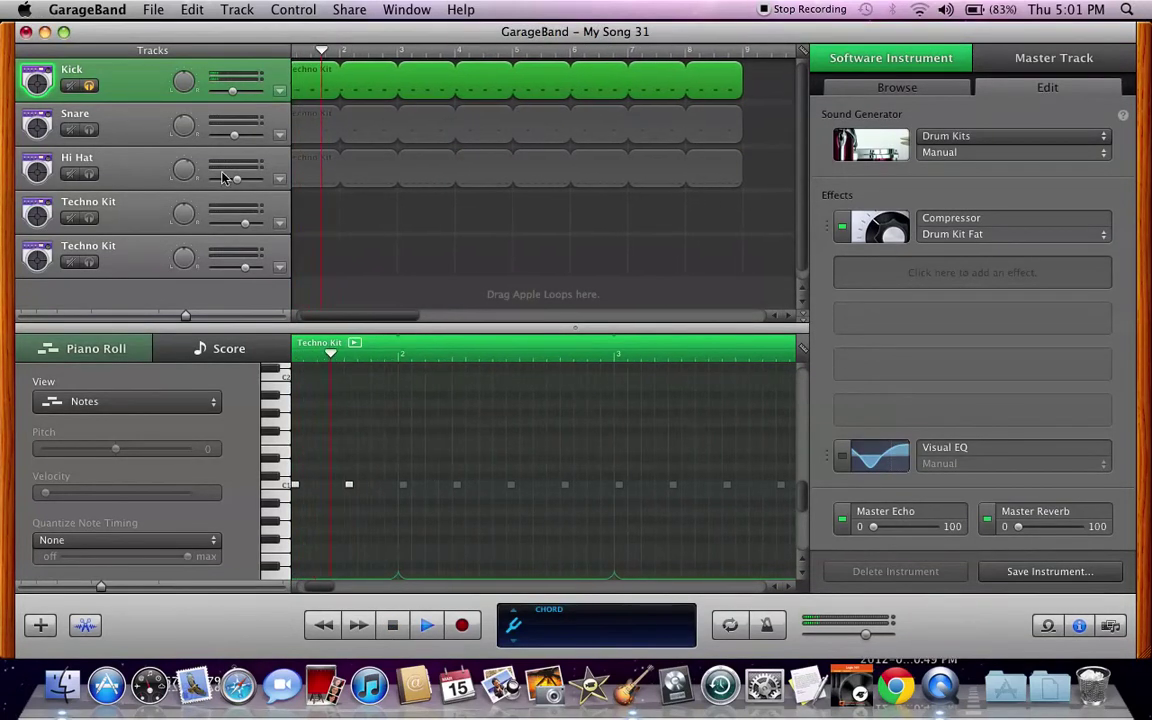
click(89, 87)
key(space)
- Switch on the Kick's Visual EQ, raise the bass band, and play the Kick solo
click(857, 457)
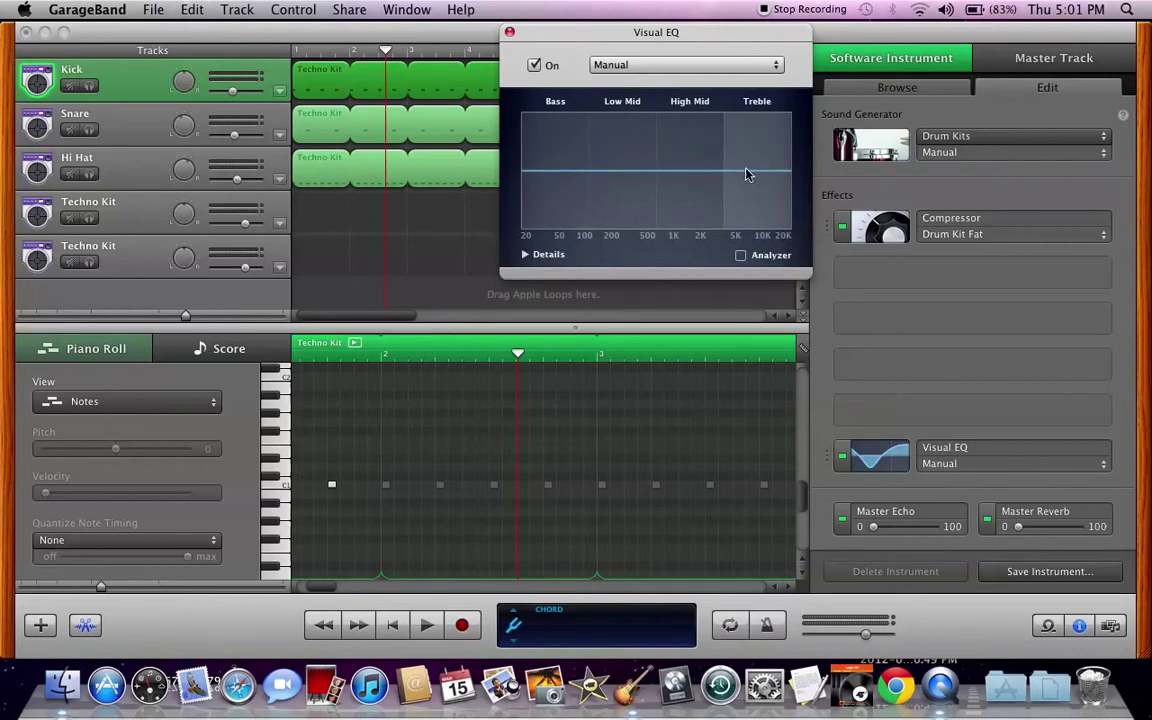
drag(562, 172, 615, 157)
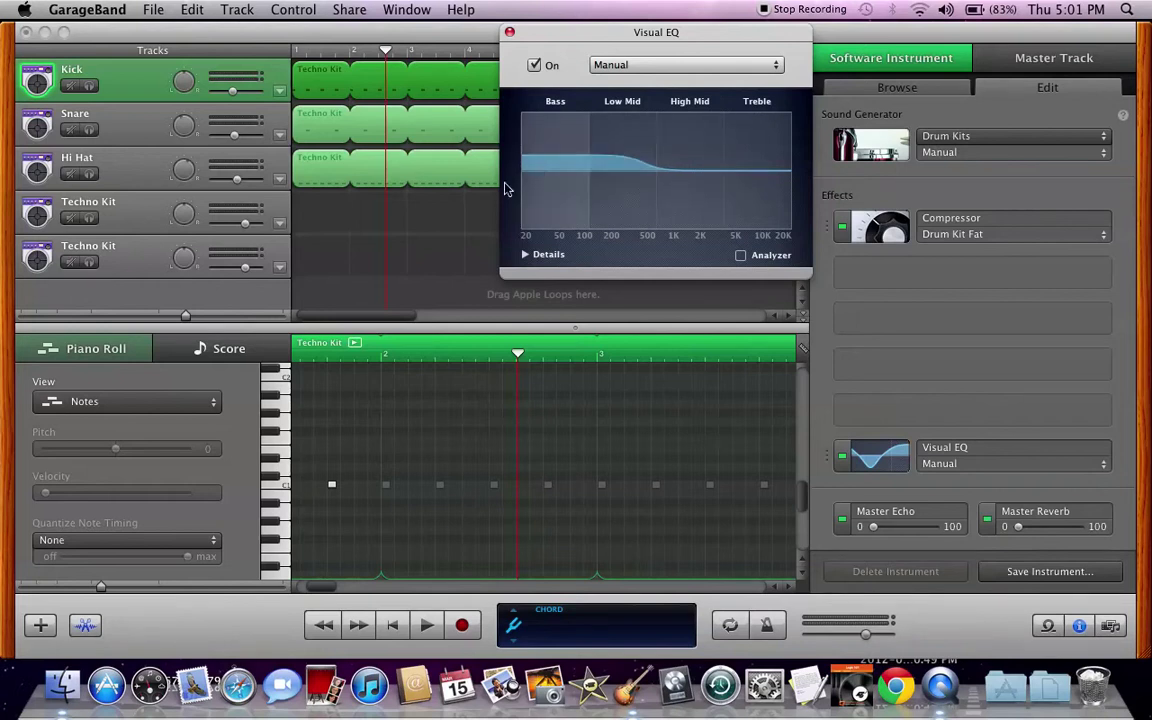
click(88, 86)
key(space)
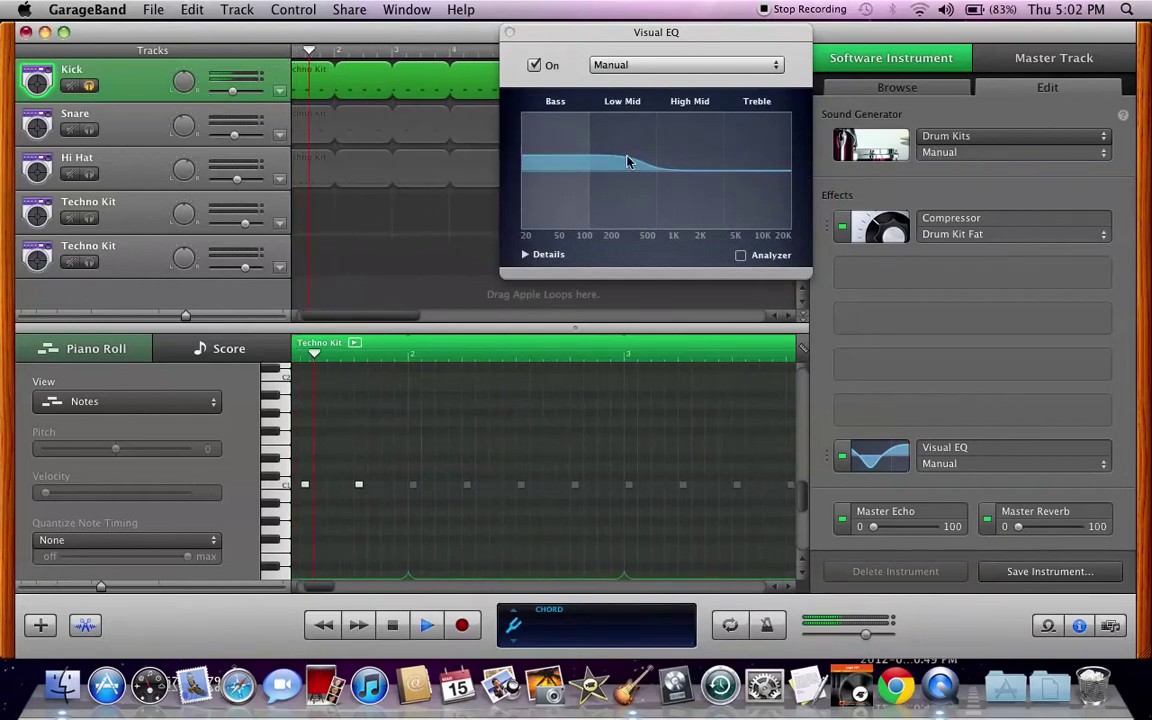
- Lower the upper EQ bands, stop playback and unsolo the Kick
drag(741, 175, 681, 170)
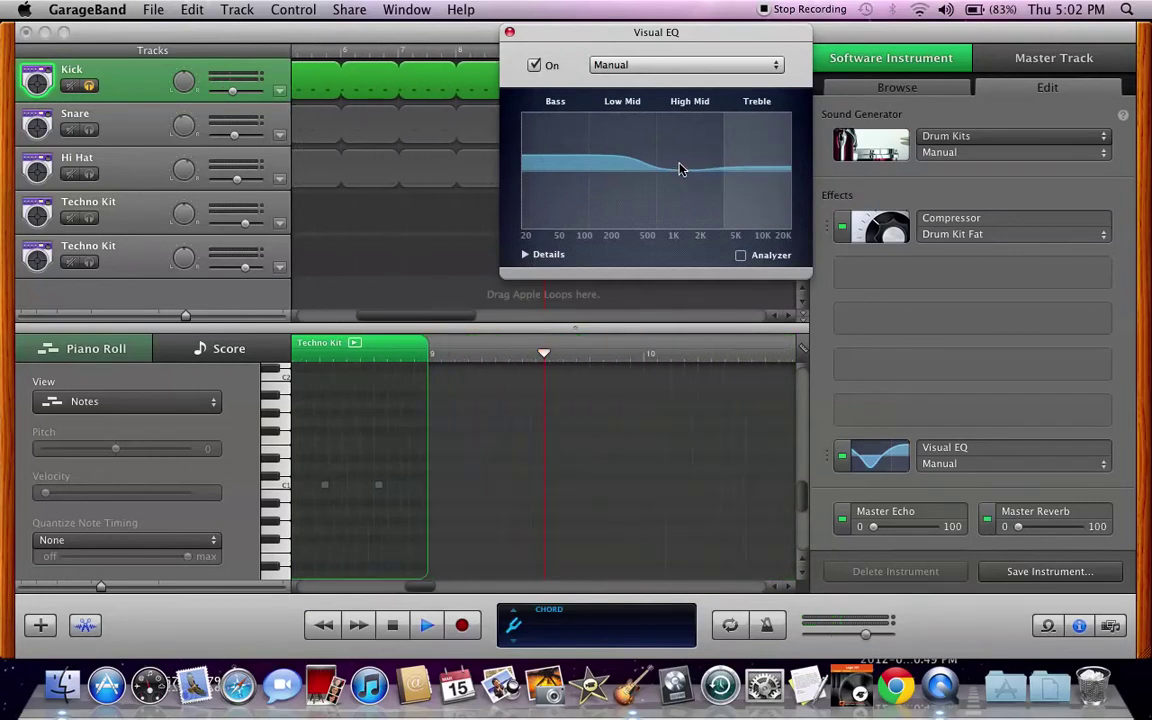
click(509, 32)
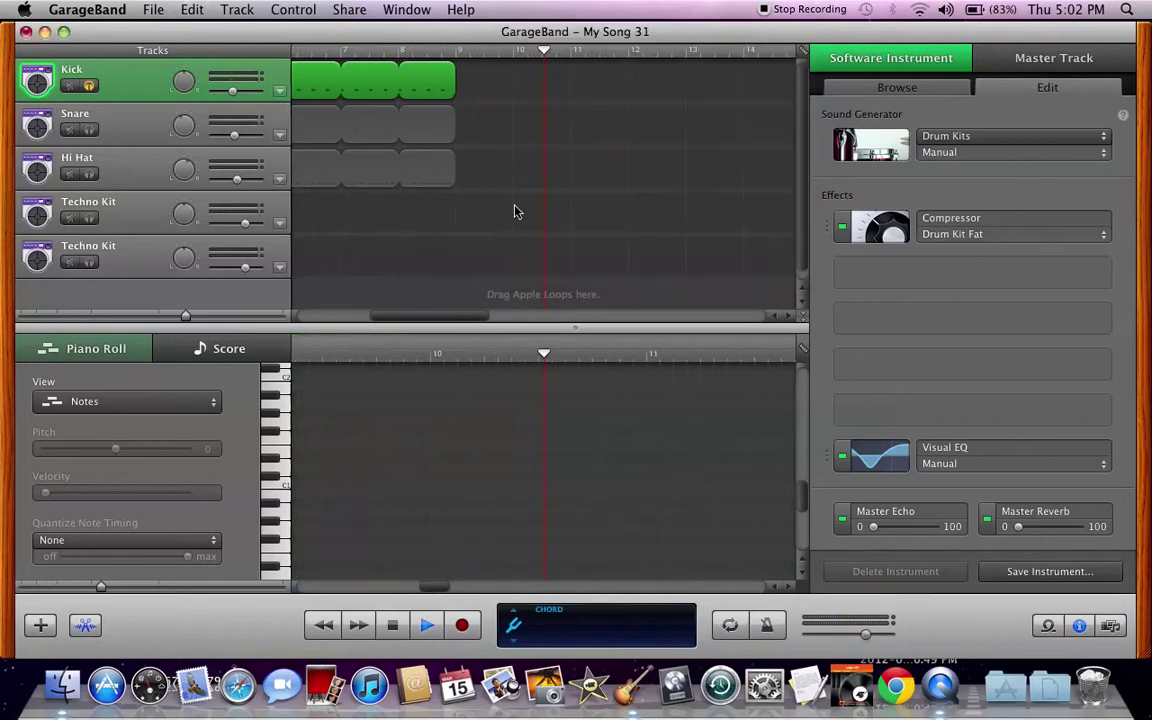
key(space)
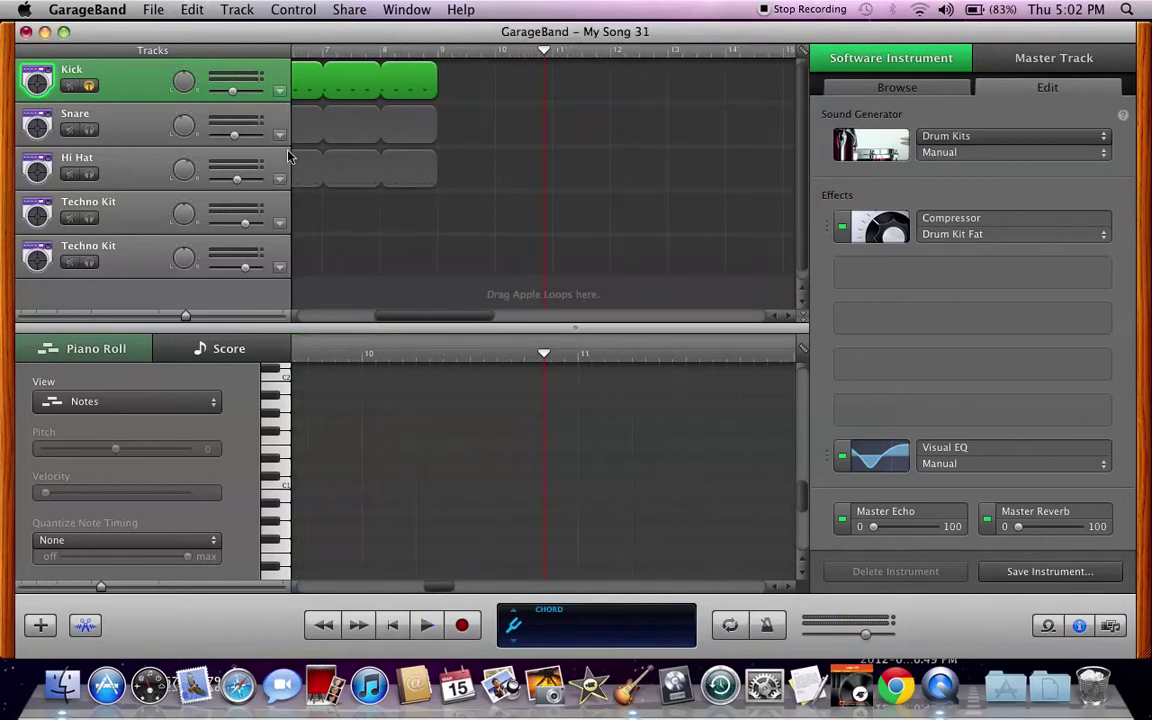
click(89, 88)
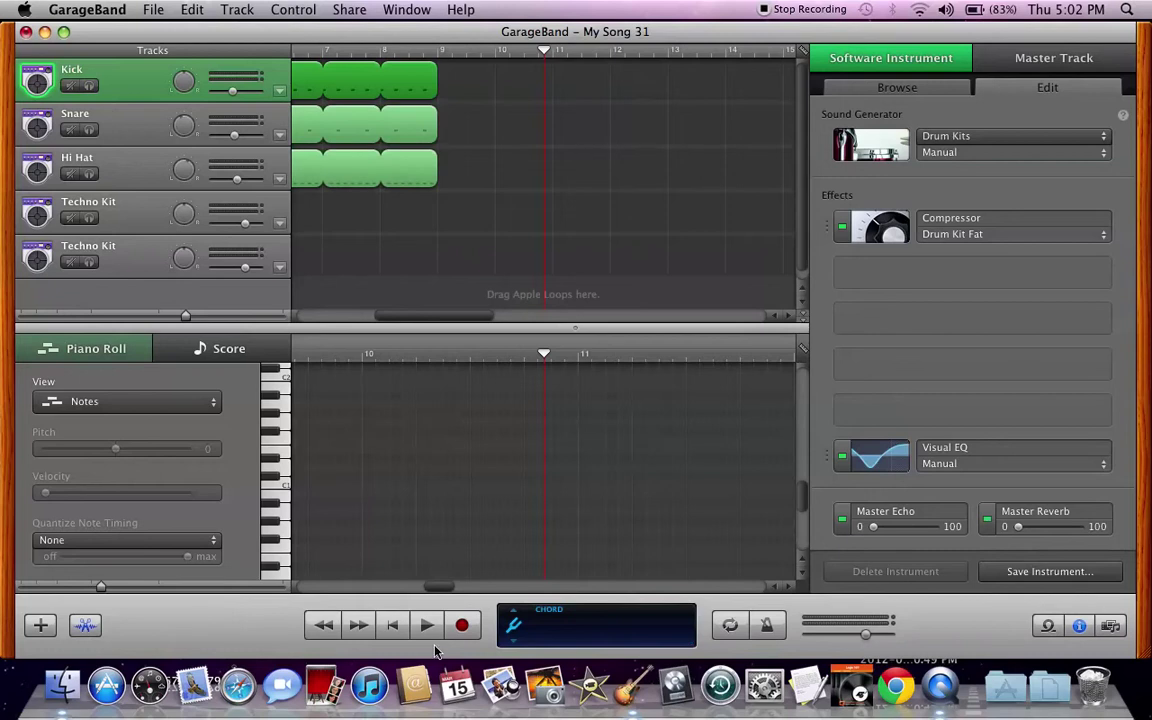
key(Home)
click(889, 452)
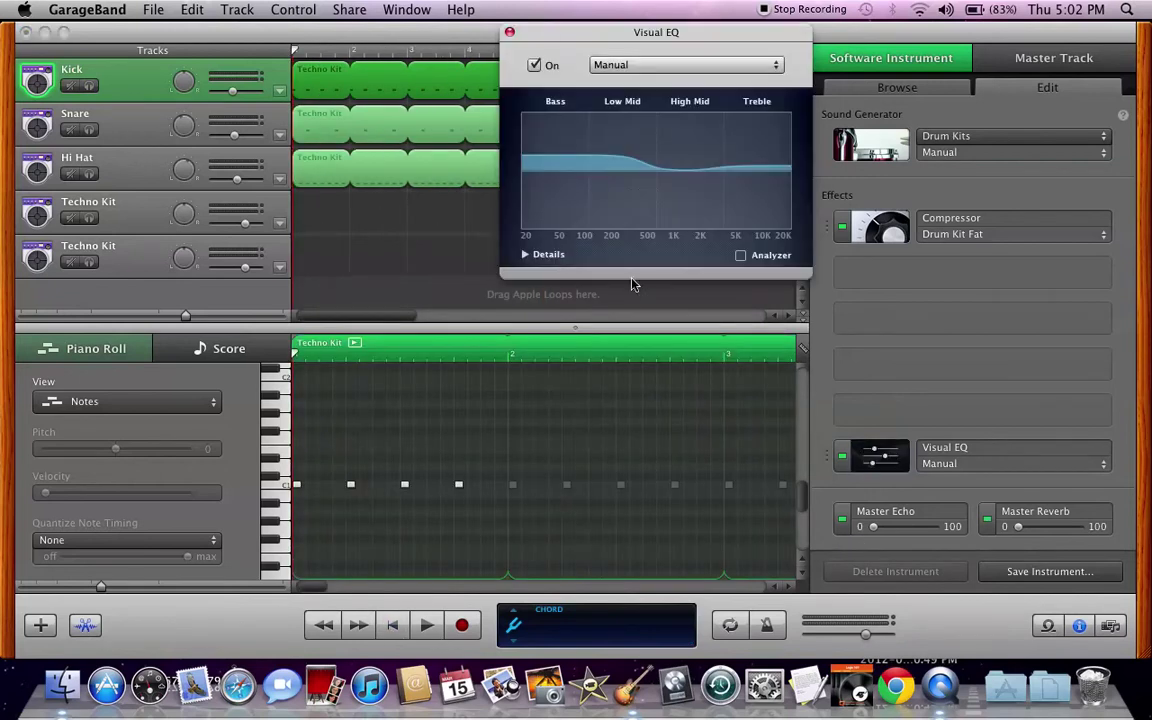
- Play the full beat back and return to the song start
click(510, 34)
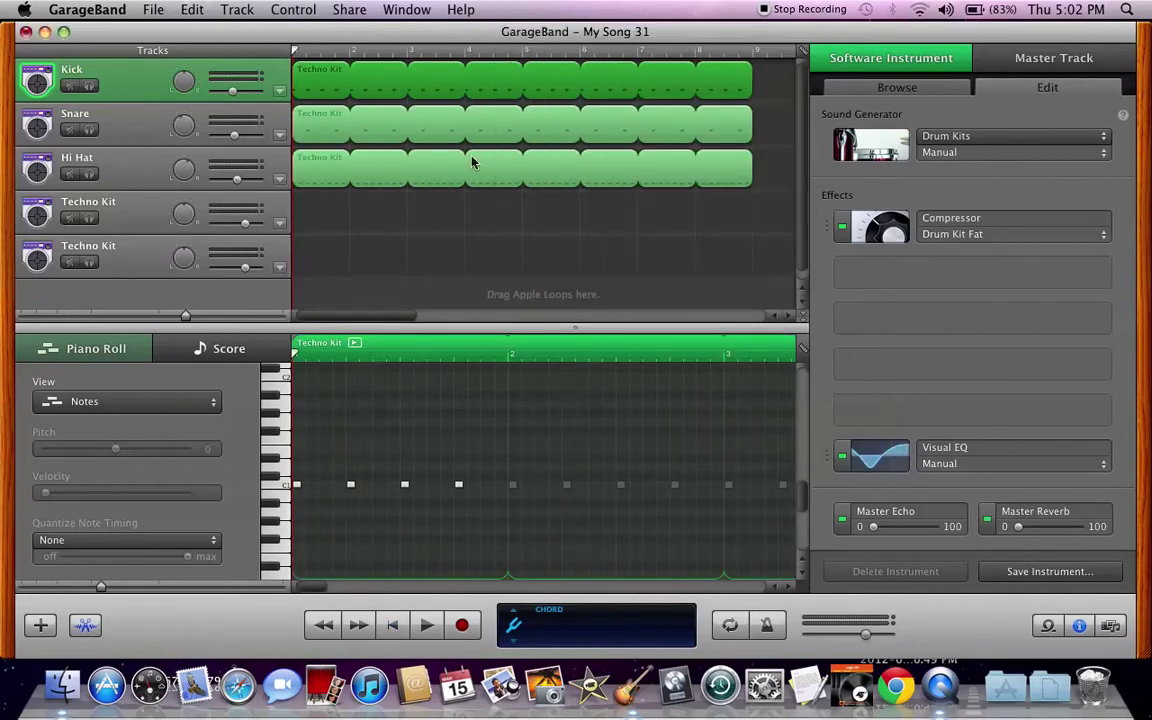
key(space)
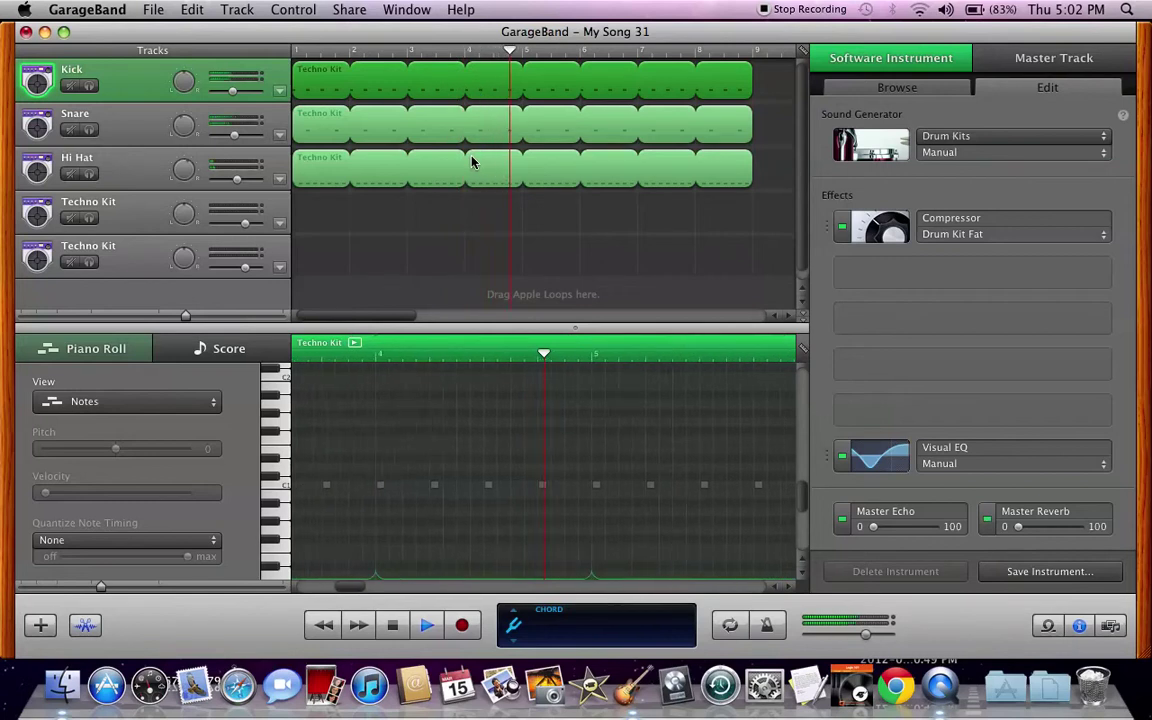
key(space)
click(392, 625)
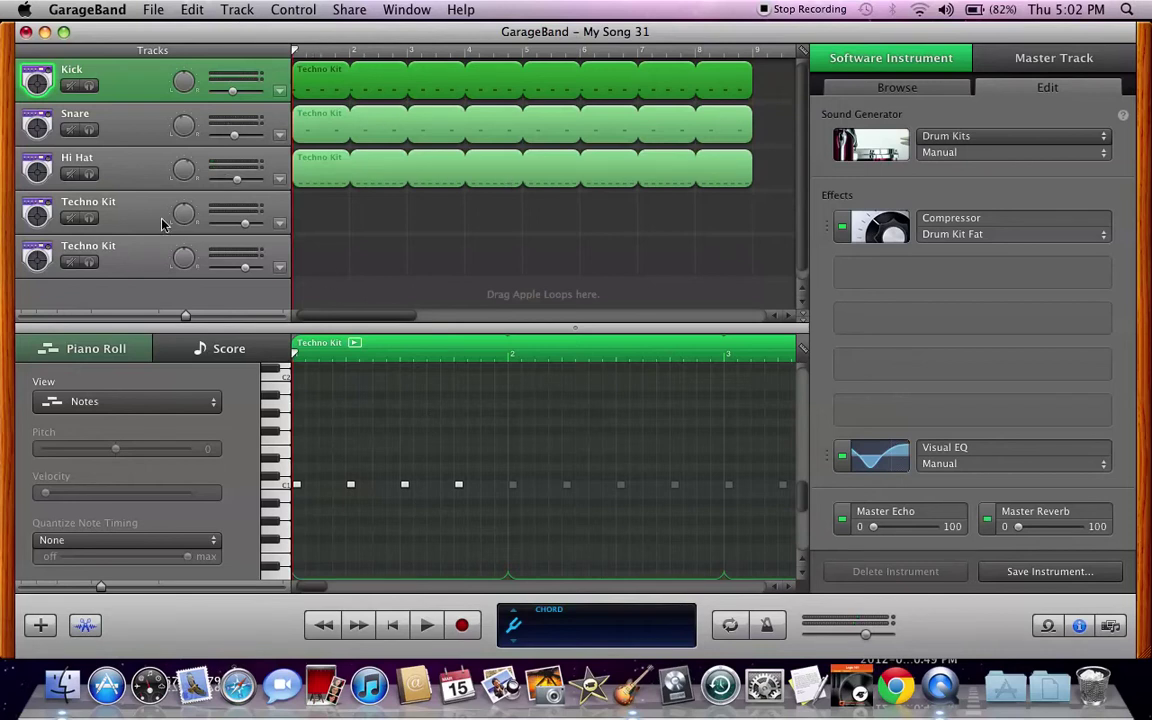
- Loop the Kick, Snare and Hi Hat regions further right so they run past bar 9
click(128, 206)
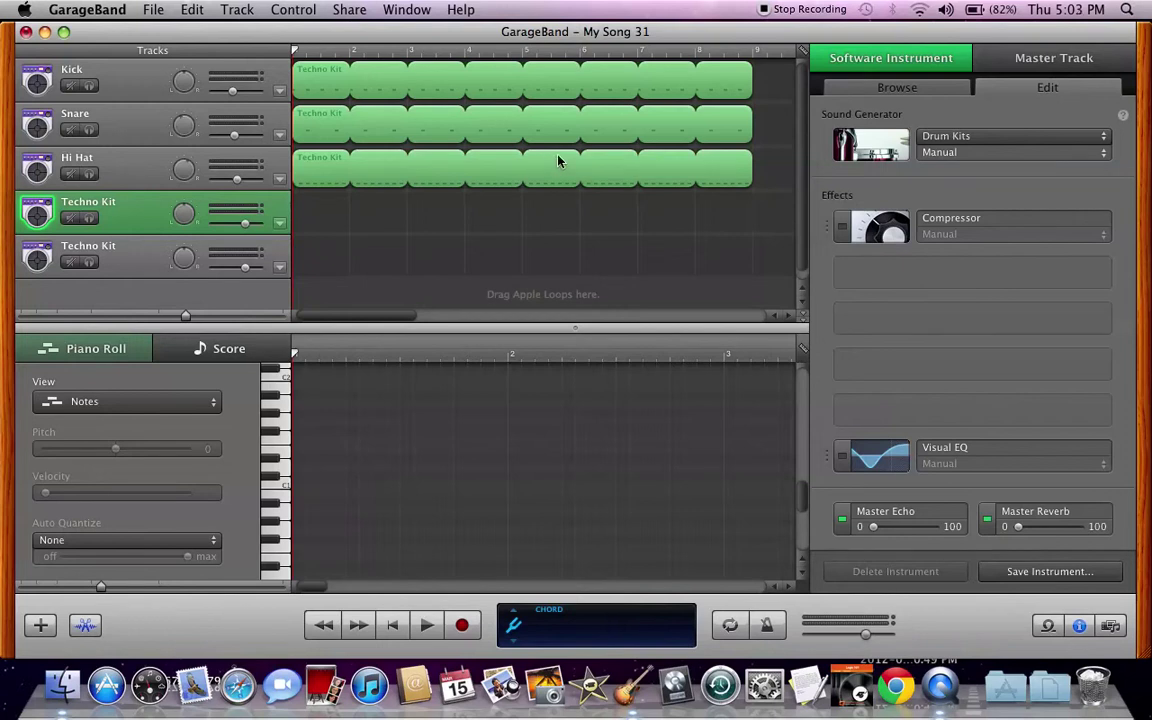
scroll(620, 80, right, 3)
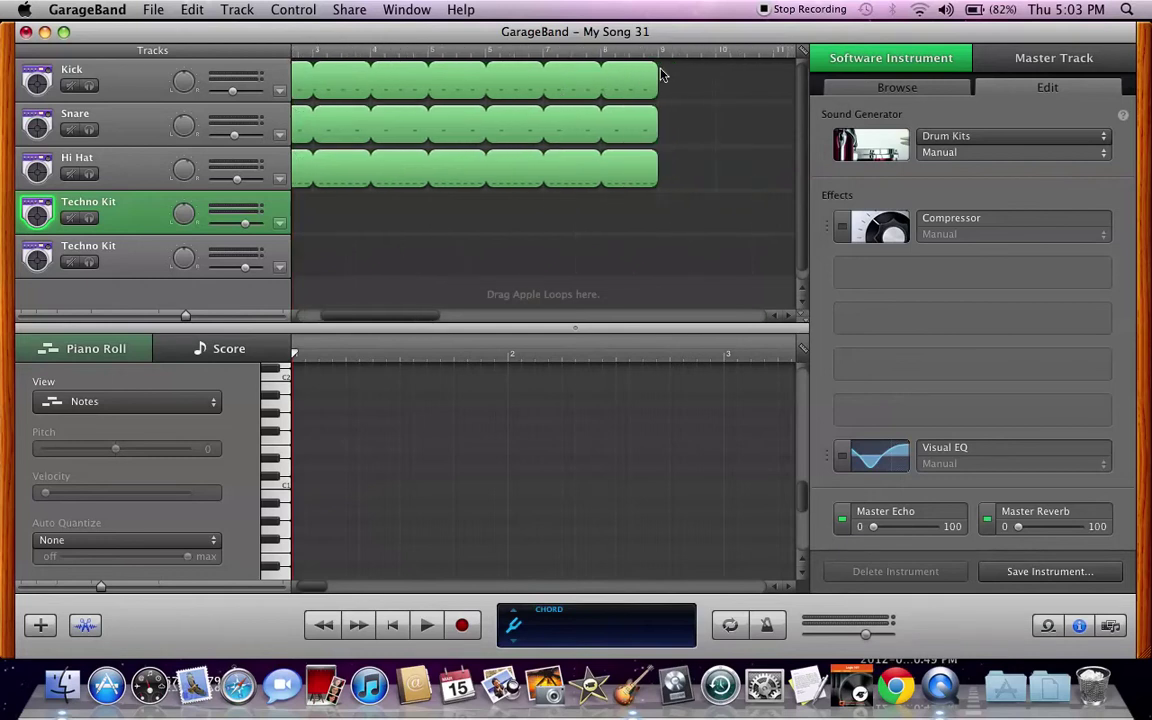
drag(707, 178, 532, 40)
drag(654, 66, 928, 88)
key(Return)
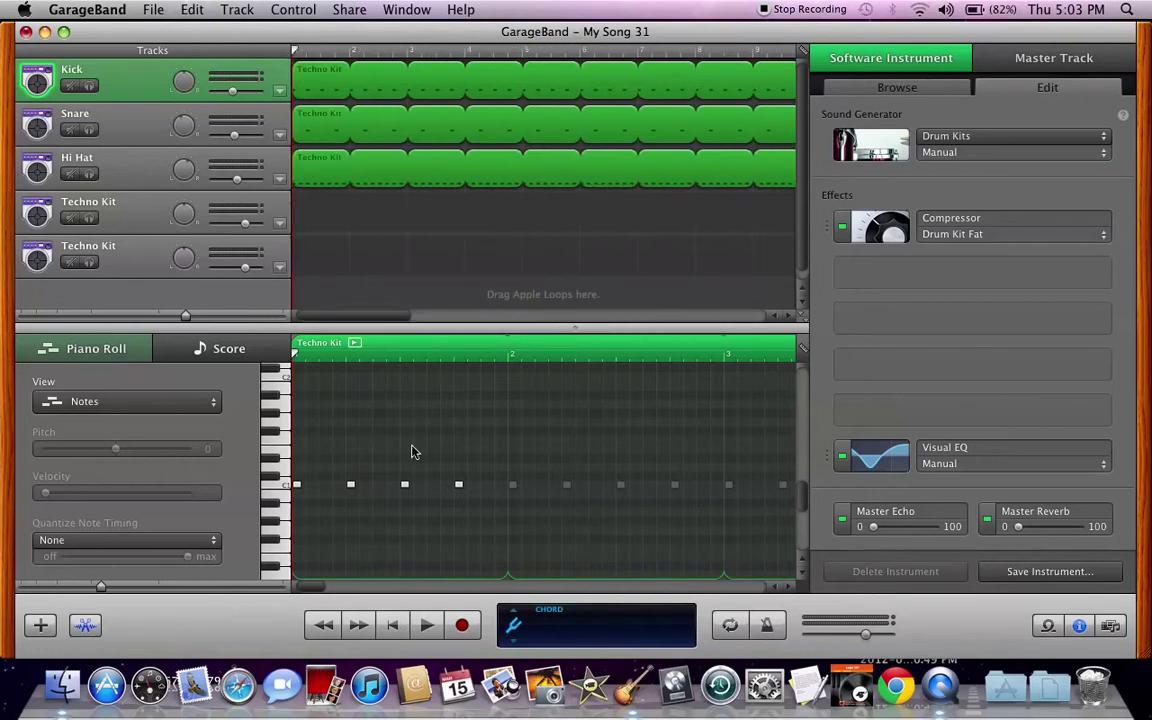
- Review the Hi Hat, Kick and Snare regions in turn, ending on the Kick's notes
click(374, 234)
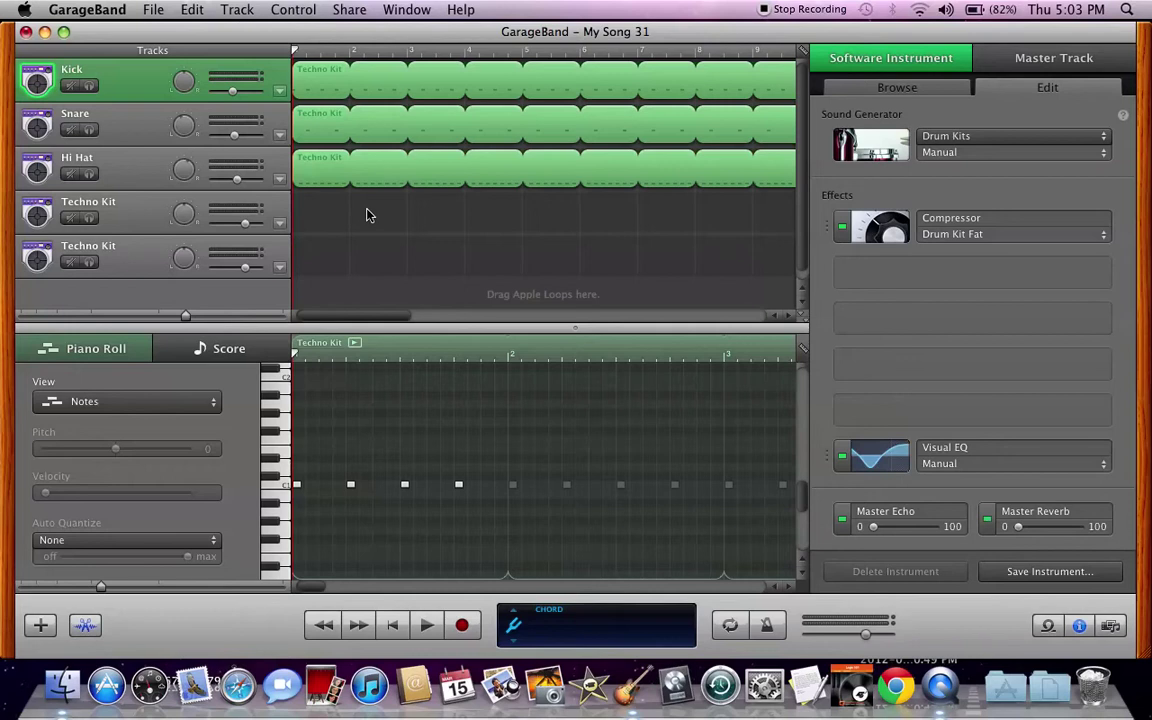
click(125, 203)
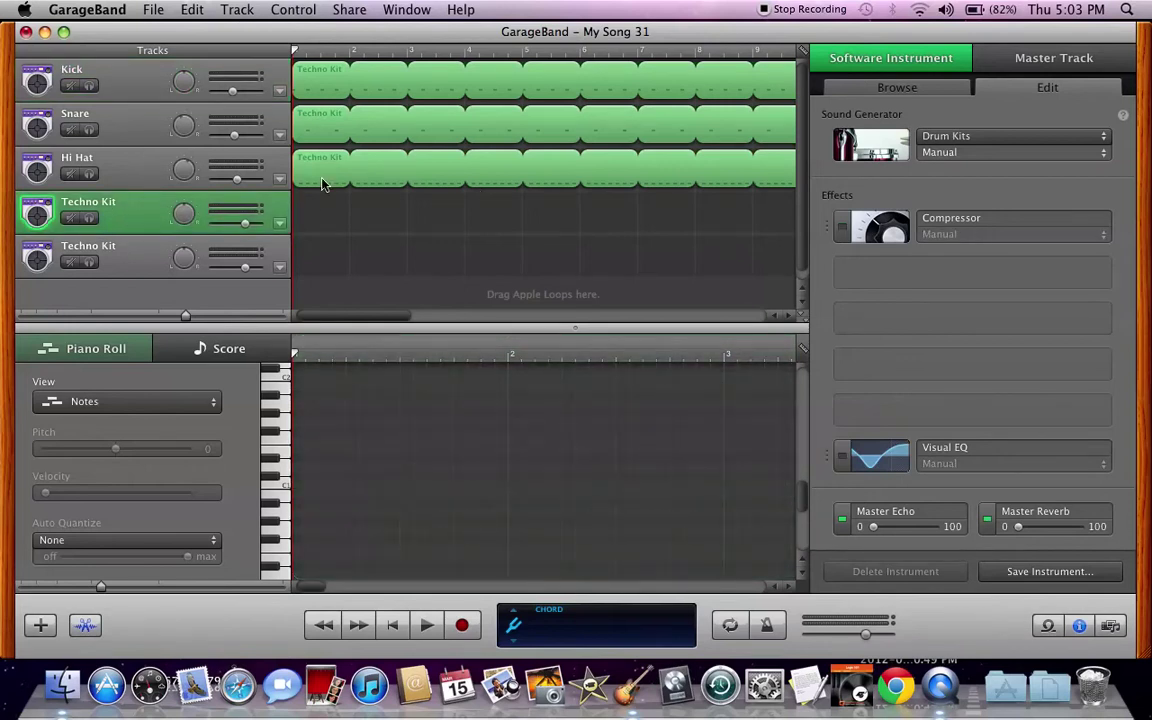
click(355, 184)
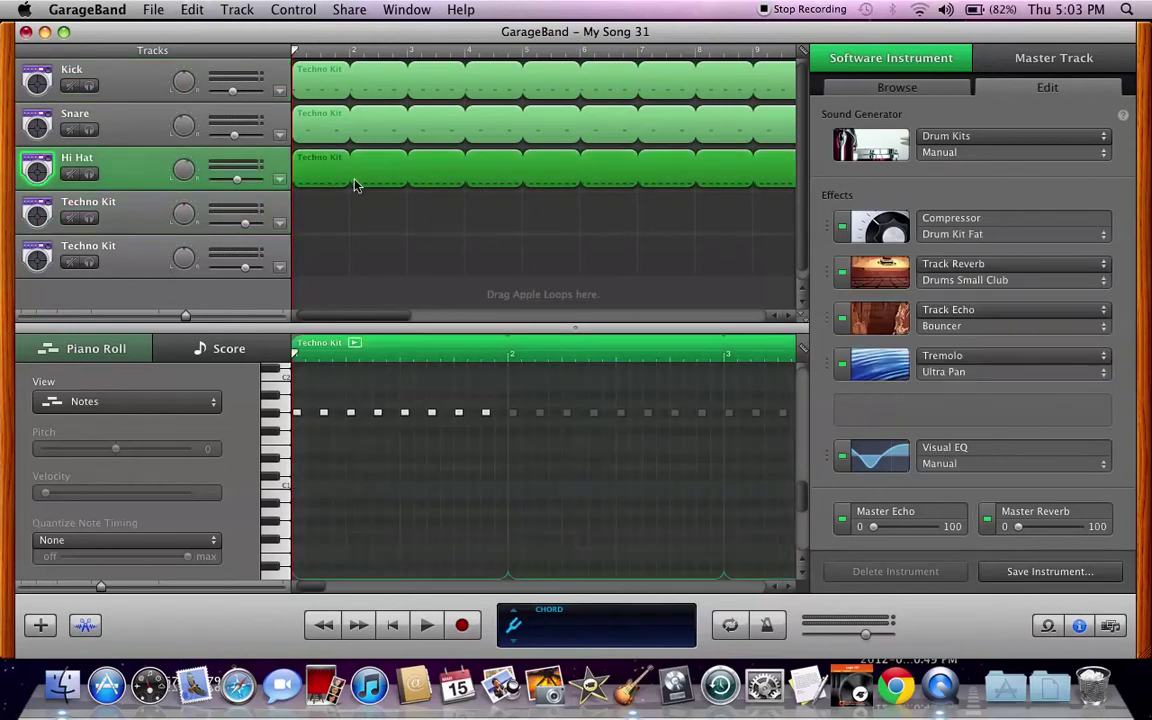
click(322, 97)
click(321, 123)
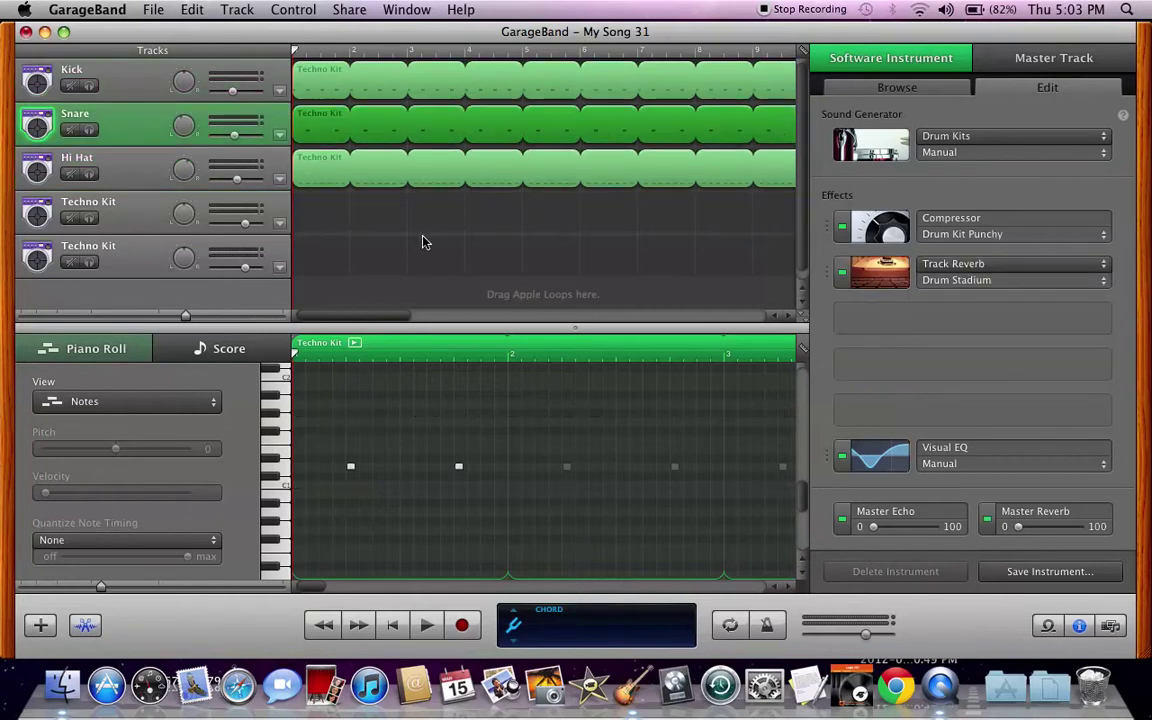
click(329, 175)
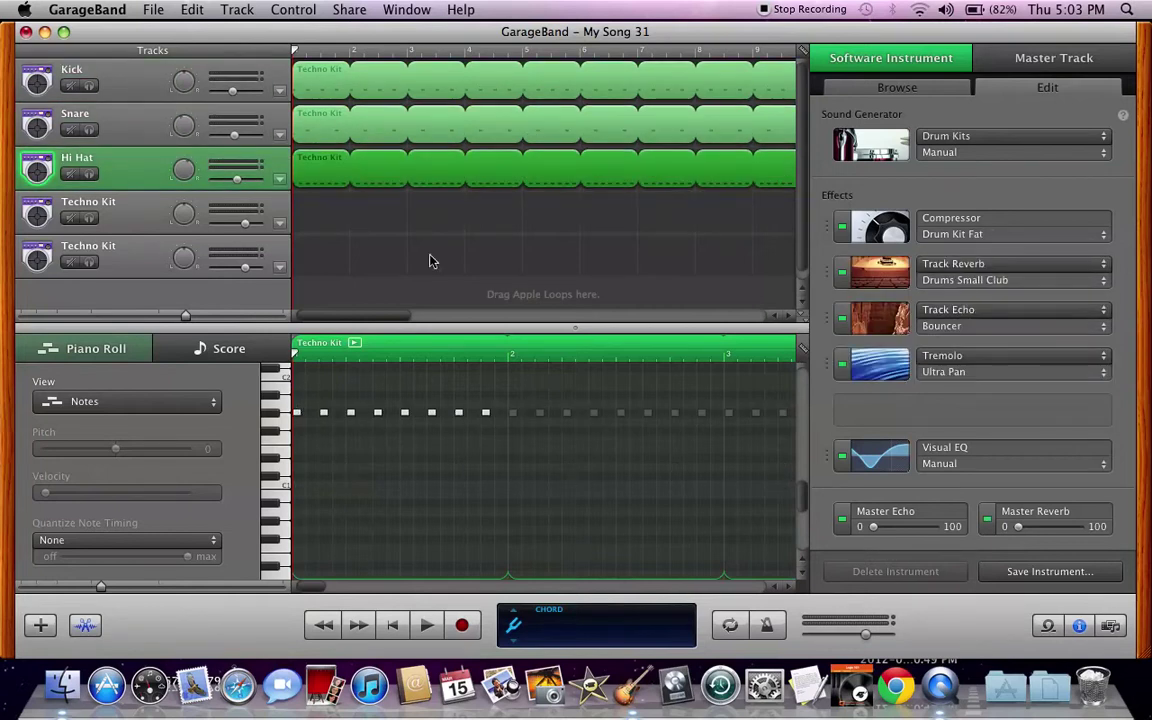
click(324, 88)
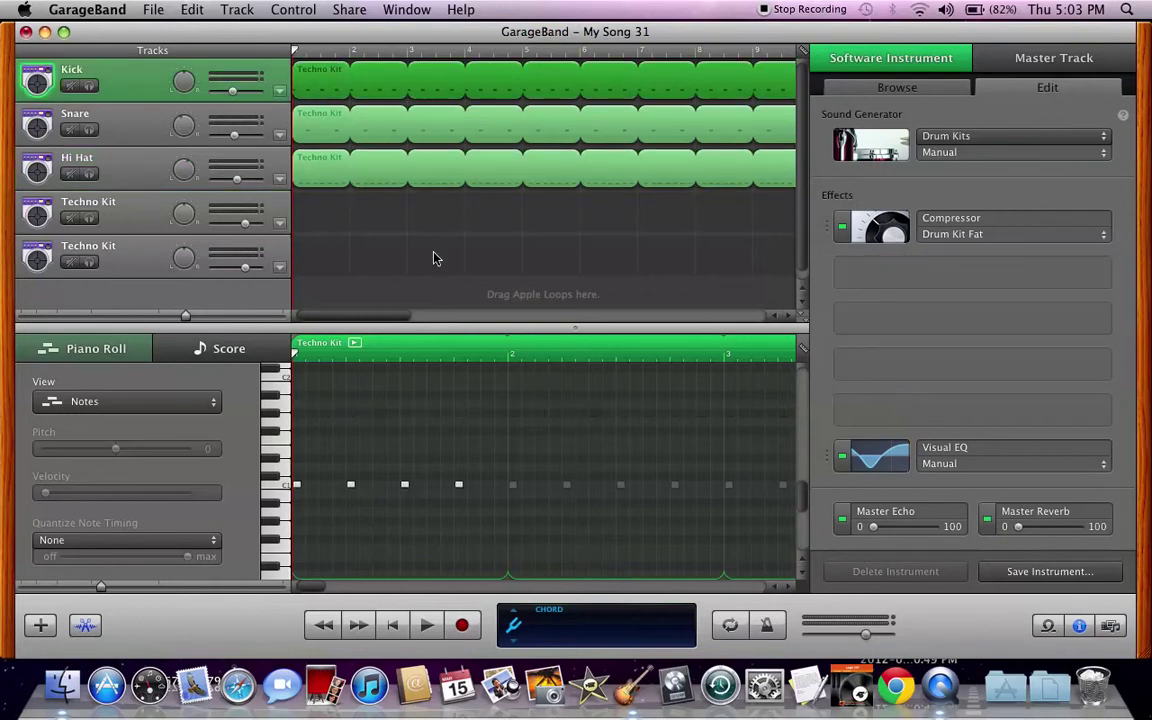
scroll(371, 485, up, 1)
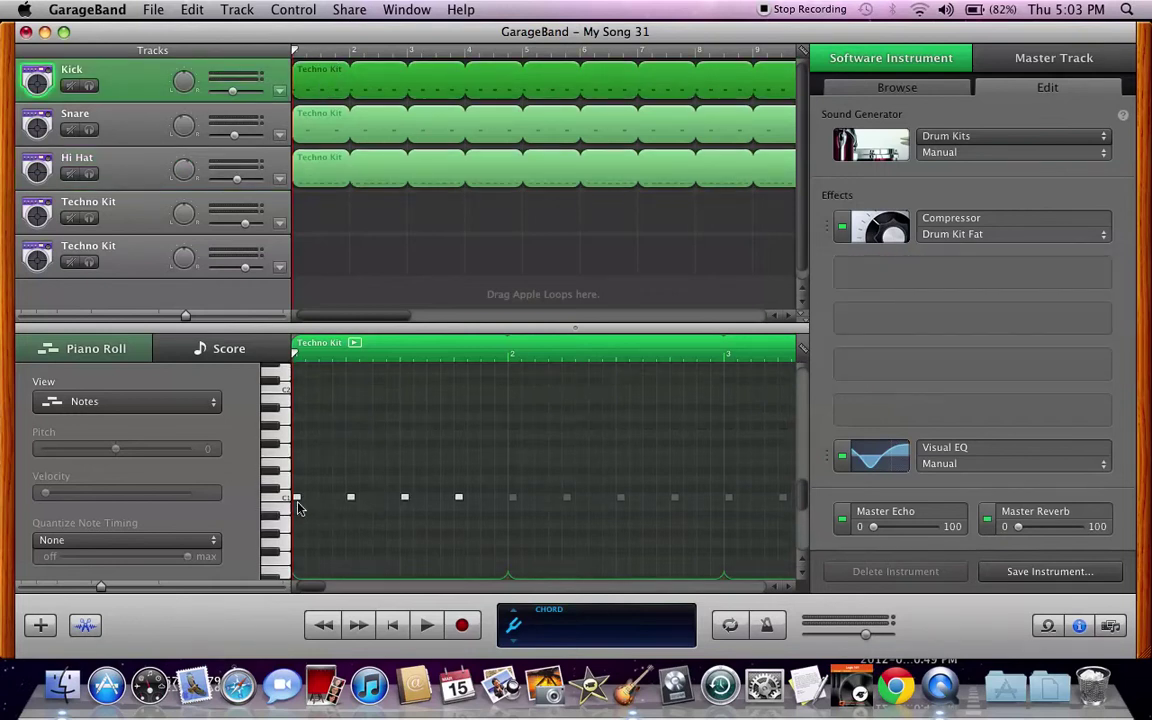
- Set the first four Kick note velocities to 113, 105, 66 and 120, then preview the beat
click(298, 498)
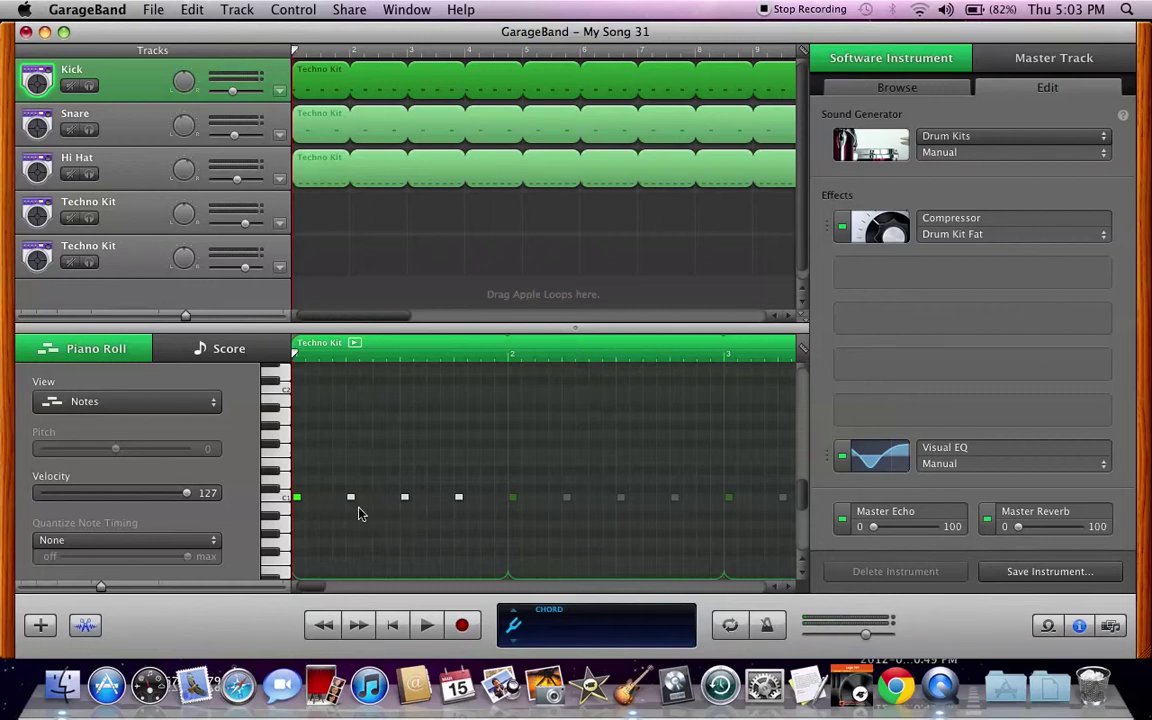
click(352, 498)
drag(190, 499, 147, 498)
drag(140, 496, 165, 497)
click(294, 498)
drag(188, 497, 171, 497)
click(405, 498)
drag(133, 500, 117, 500)
click(459, 497)
drag(189, 498, 182, 497)
key(space)
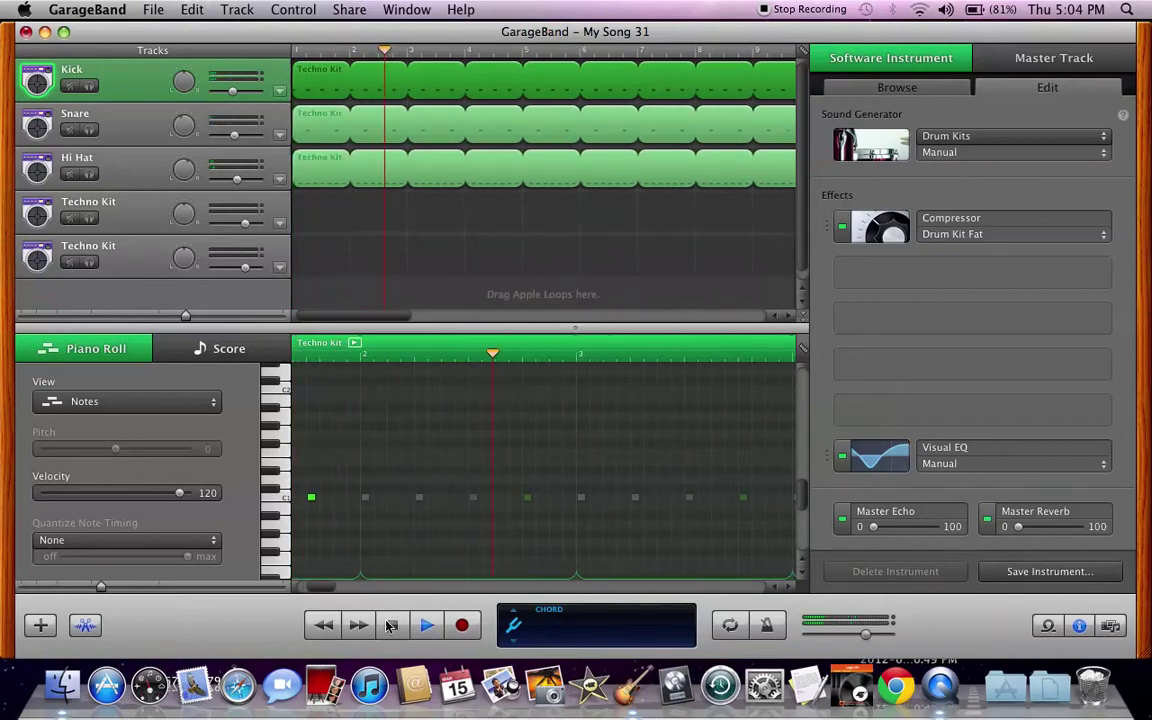
key(space)
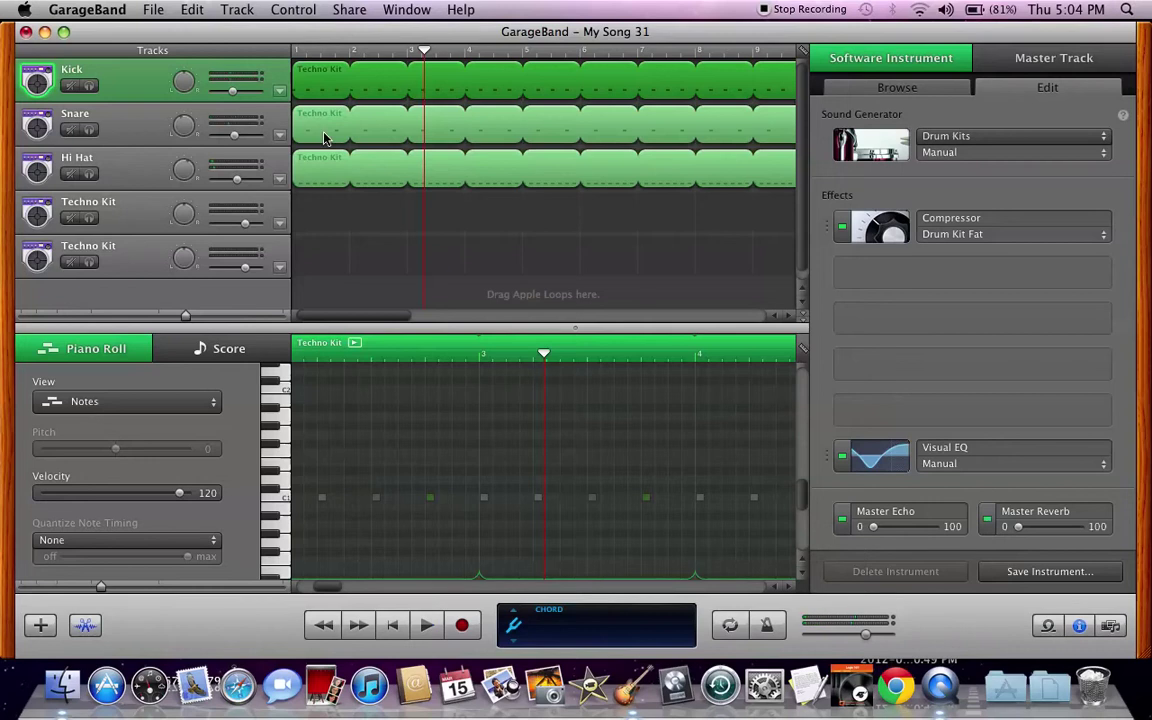
- Soften the second Snare note to velocity 89 and play the beat from the start
click(324, 138)
scroll(325, 497, left, 5)
scroll(340, 498, up, 1)
click(353, 508)
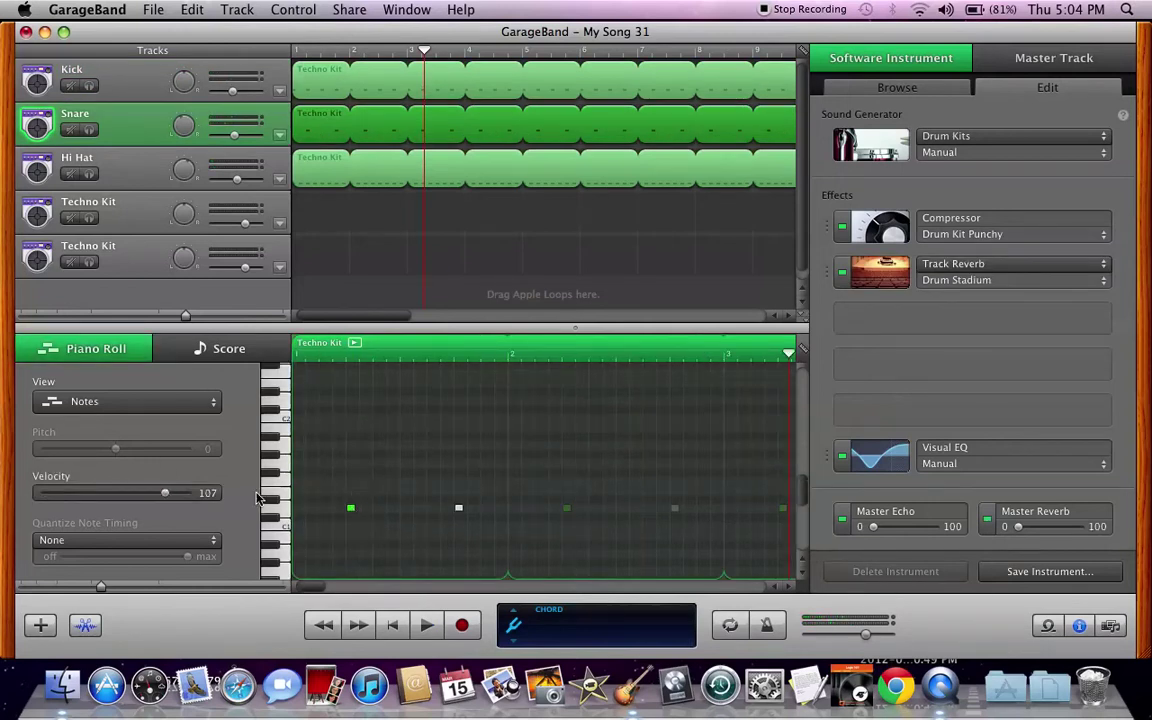
click(457, 510)
click(145, 495)
click(392, 625)
key(space)
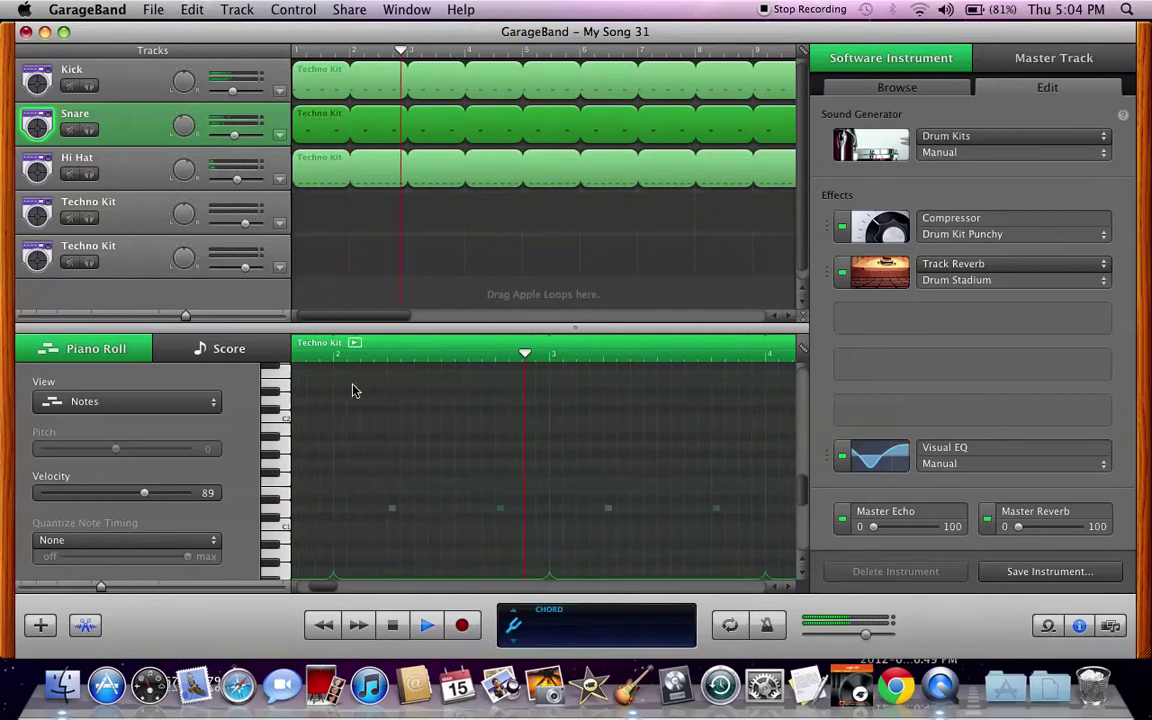
- Vary the Hi Hat note velocities, including one at 37, one at 90 and one at 114
key(space)
click(330, 183)
scroll(352, 437, up, 5)
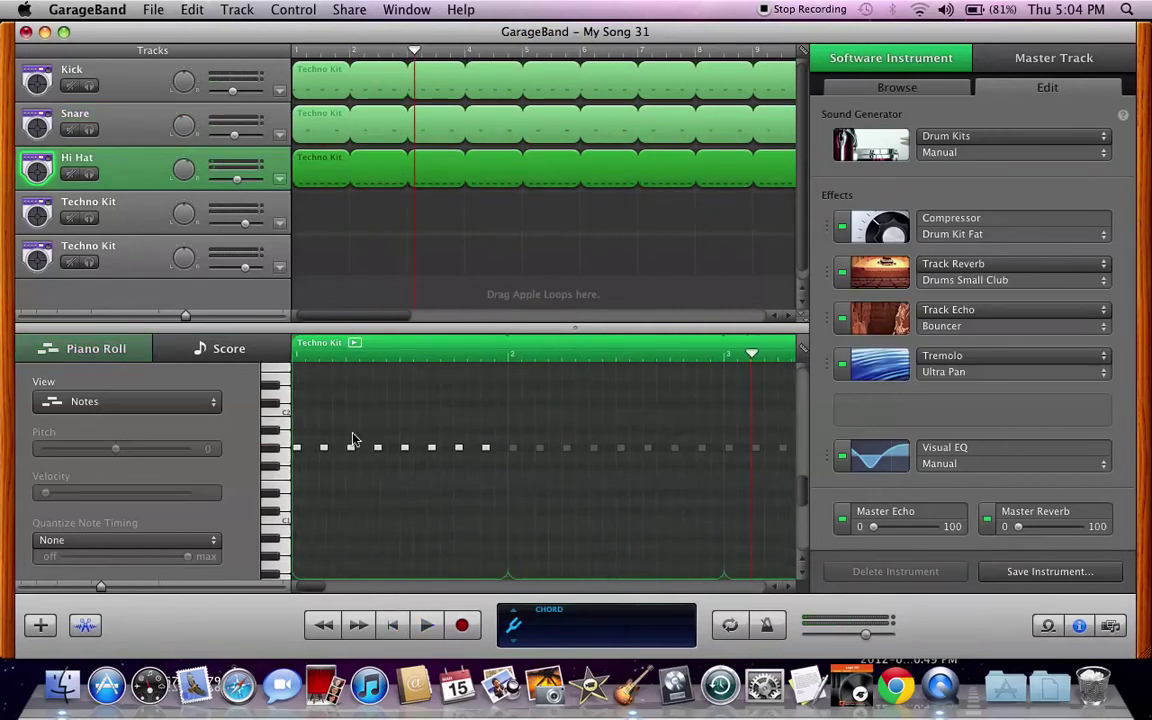
click(299, 491)
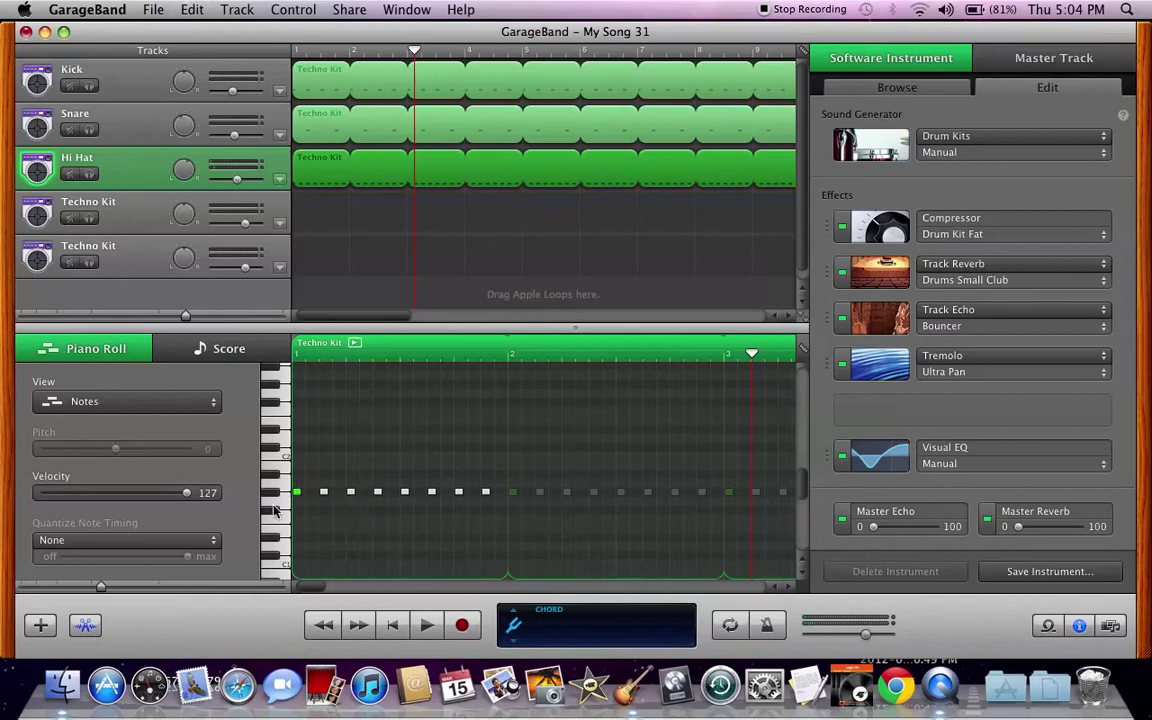
click(322, 492)
click(352, 500)
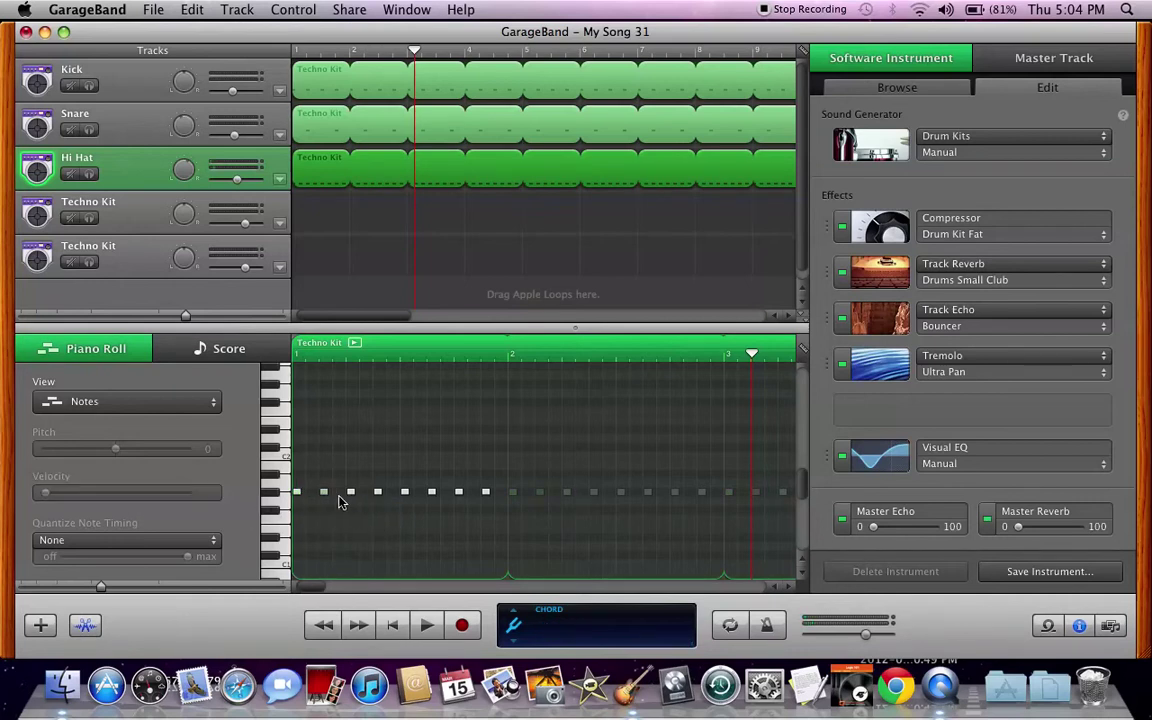
click(350, 492)
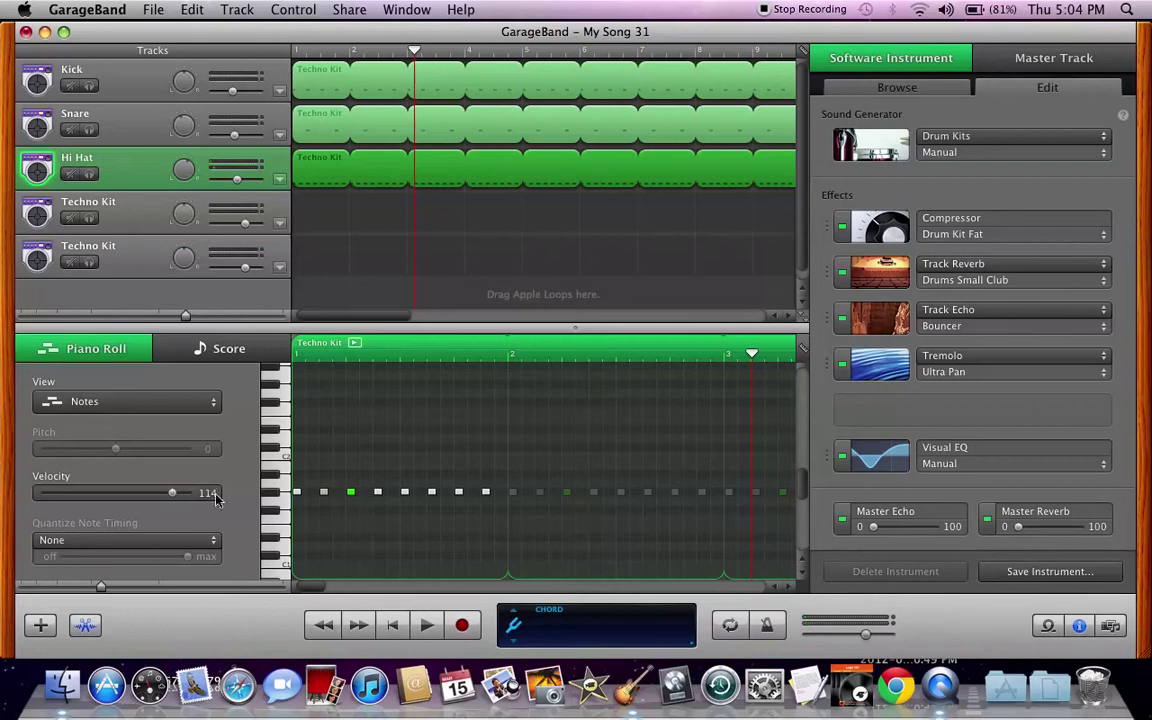
click(378, 492)
click(88, 493)
click(431, 493)
drag(141, 500, 162, 502)
click(458, 493)
click(489, 492)
click(170, 493)
- Play the beat from the start and raise the Hi Hat track volume to -3.6 dB
click(394, 625)
key(space)
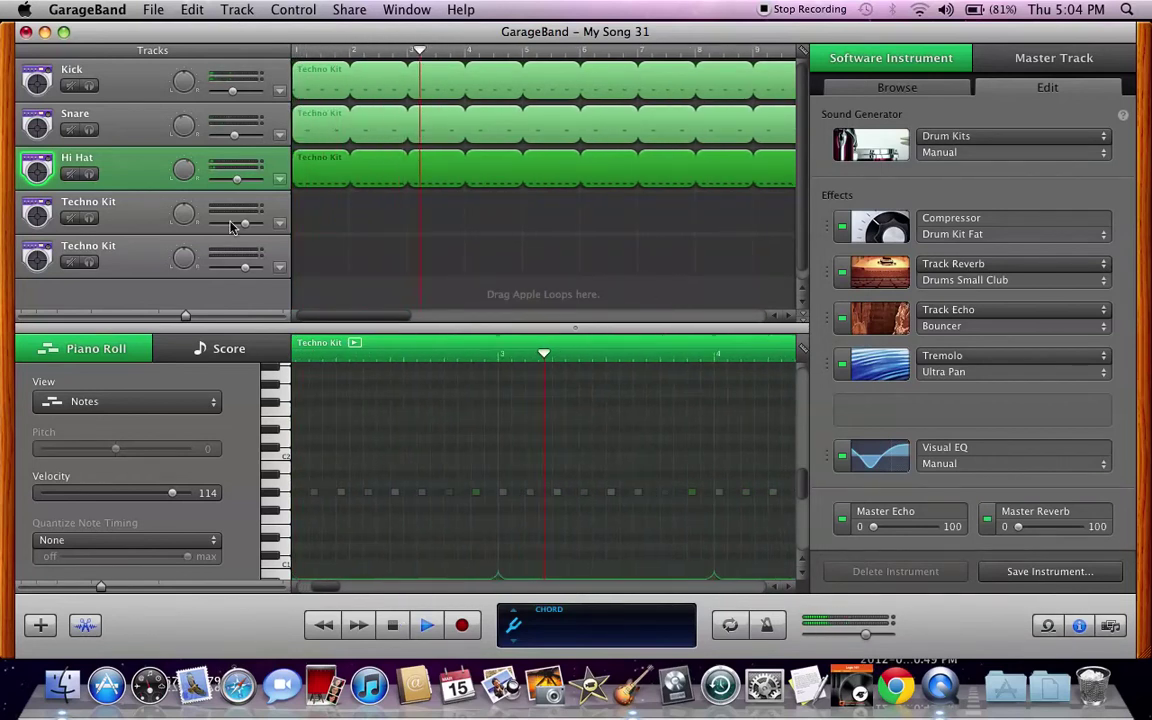
drag(241, 183, 244, 186)
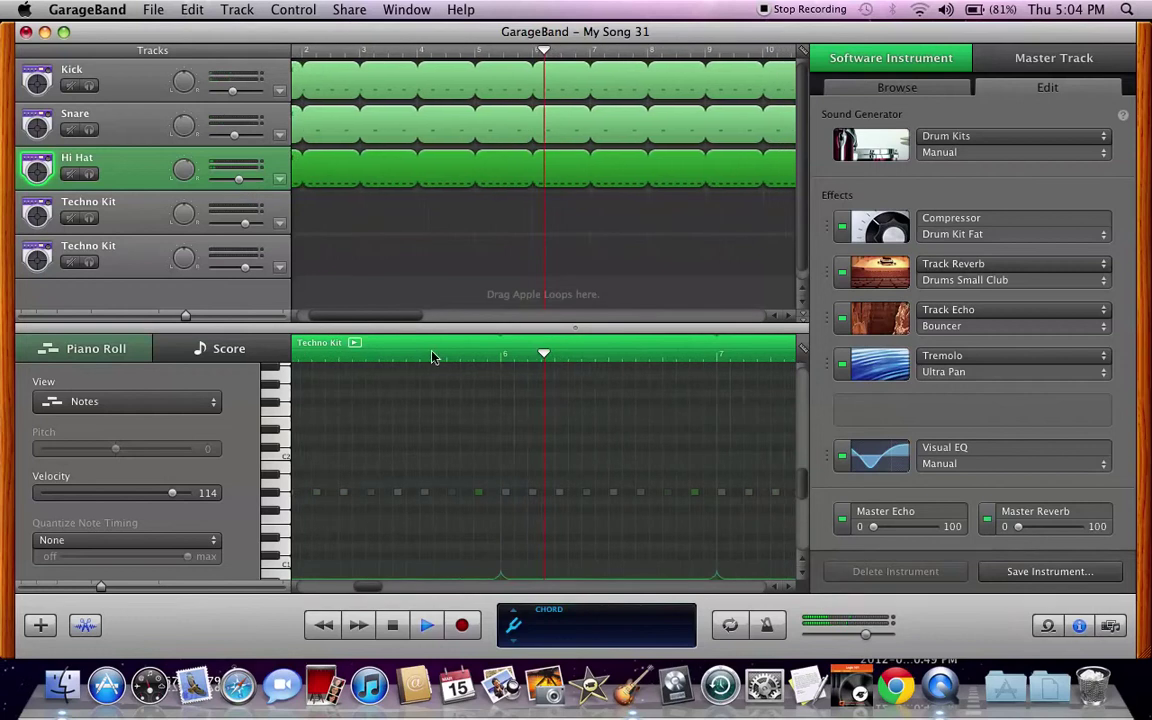
key(space)
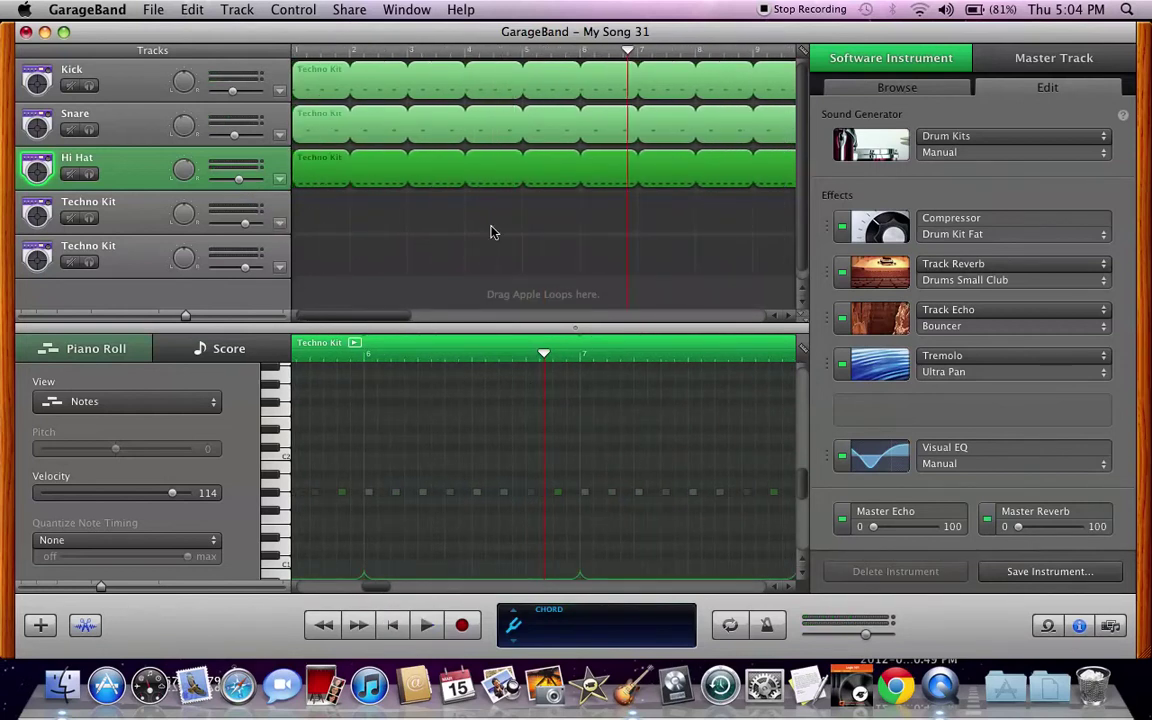
- Paste the copied region onto the fourth Techno Kit track at the song start and delete its looped repeat
click(142, 230)
click(346, 164)
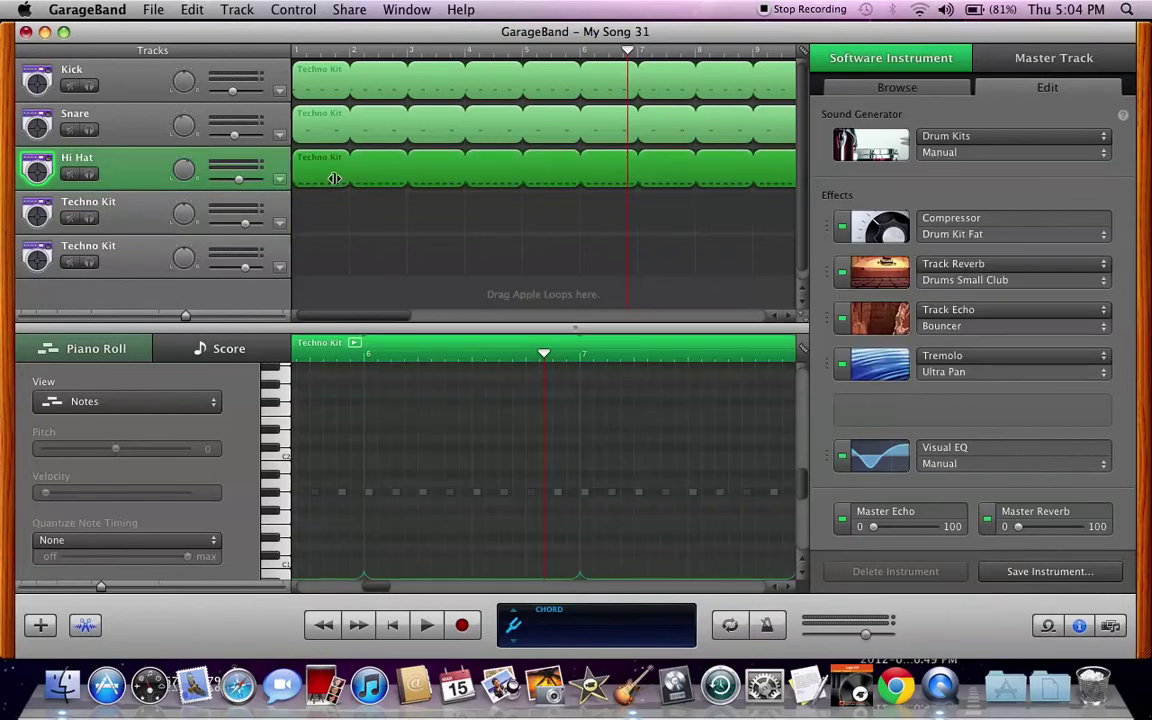
click(330, 132)
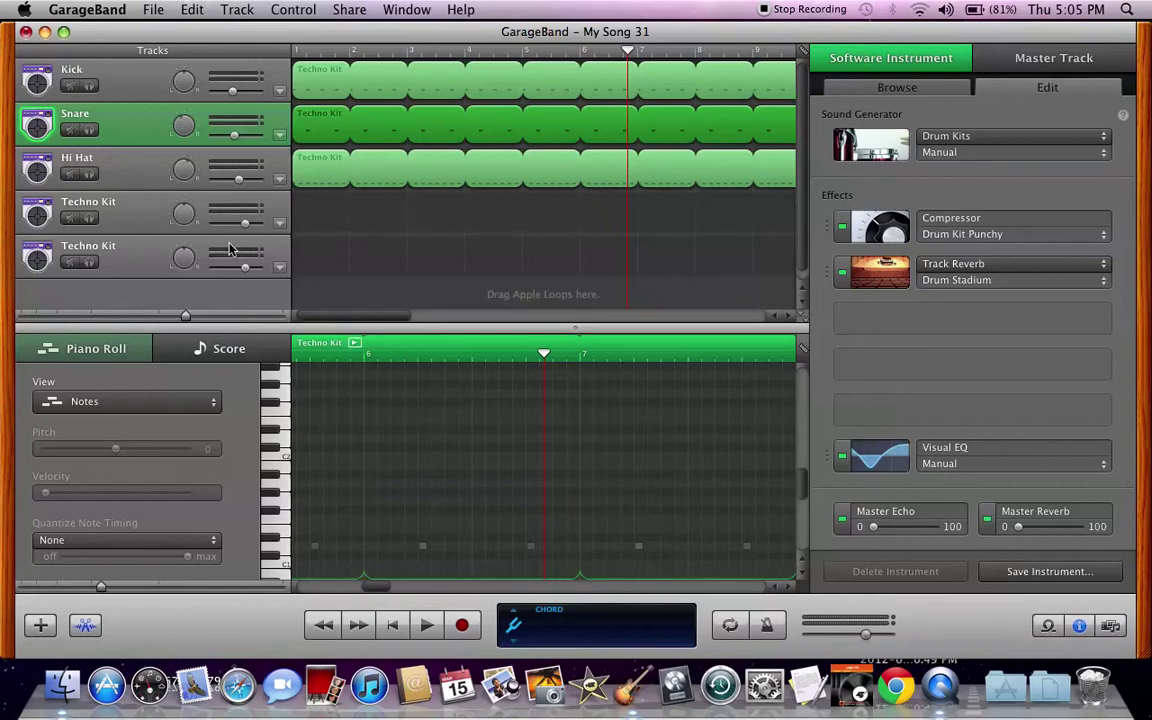
click(258, 230)
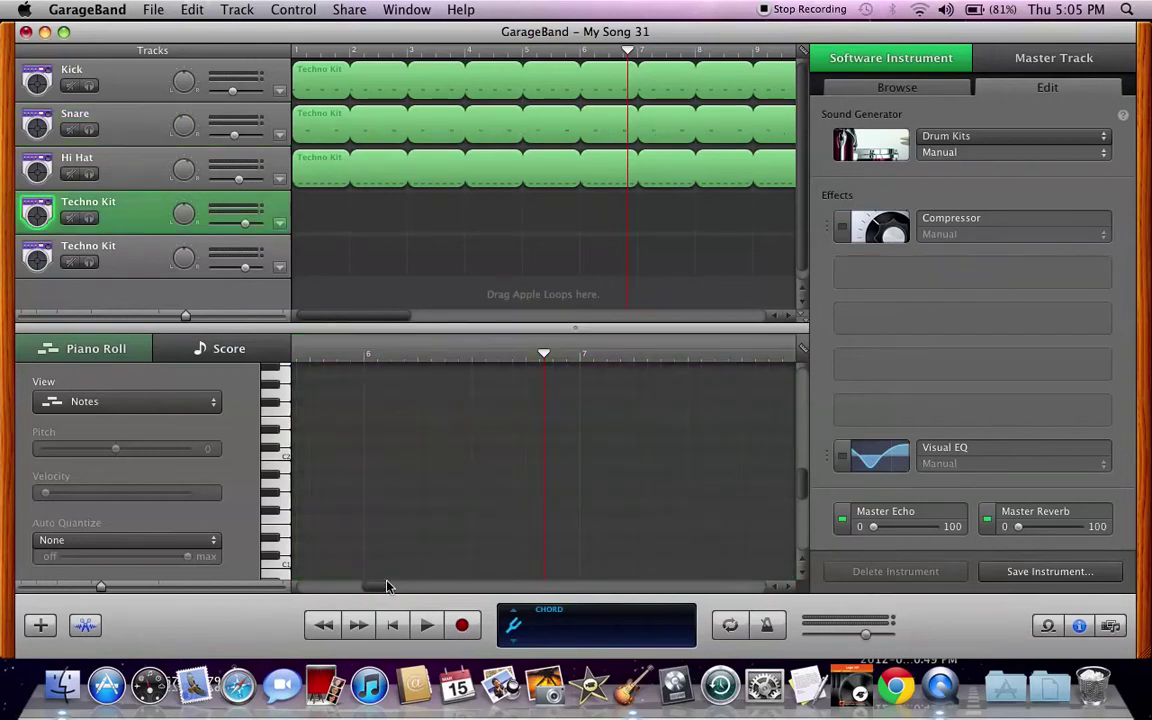
click(381, 626)
key(cmd+v)
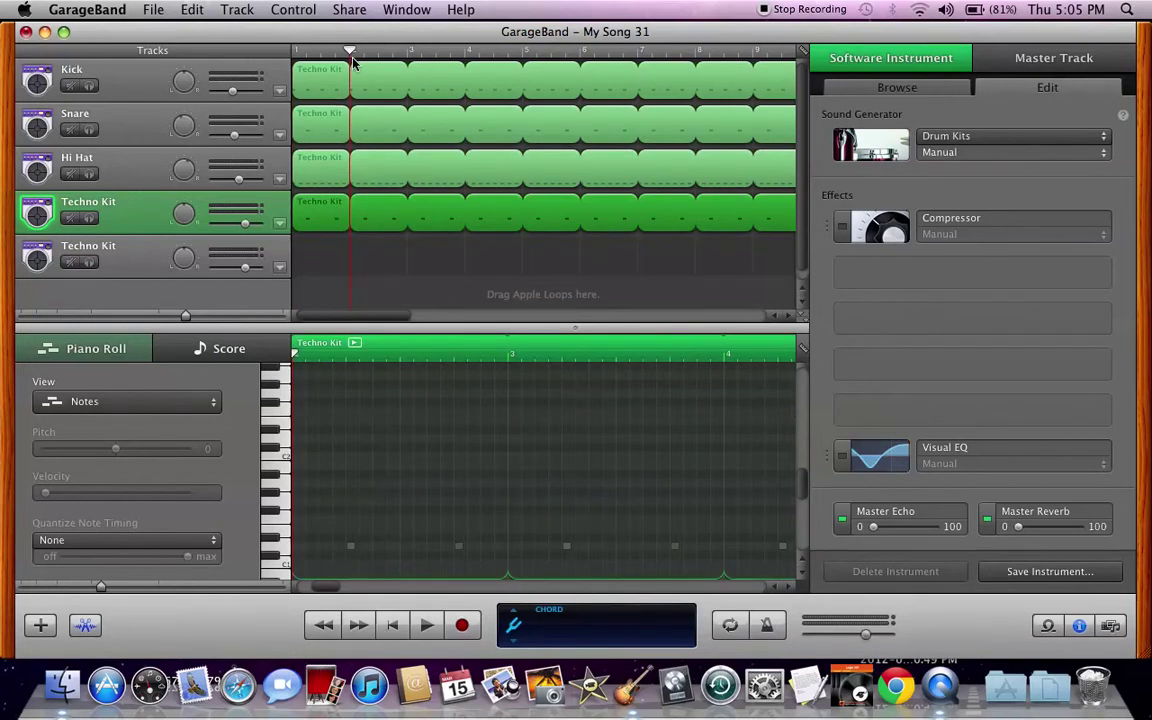
click(401, 235)
key(Delete)
- Lengthen the region, delete its first note, and place a C#2 note near its end
drag(344, 213, 402, 227)
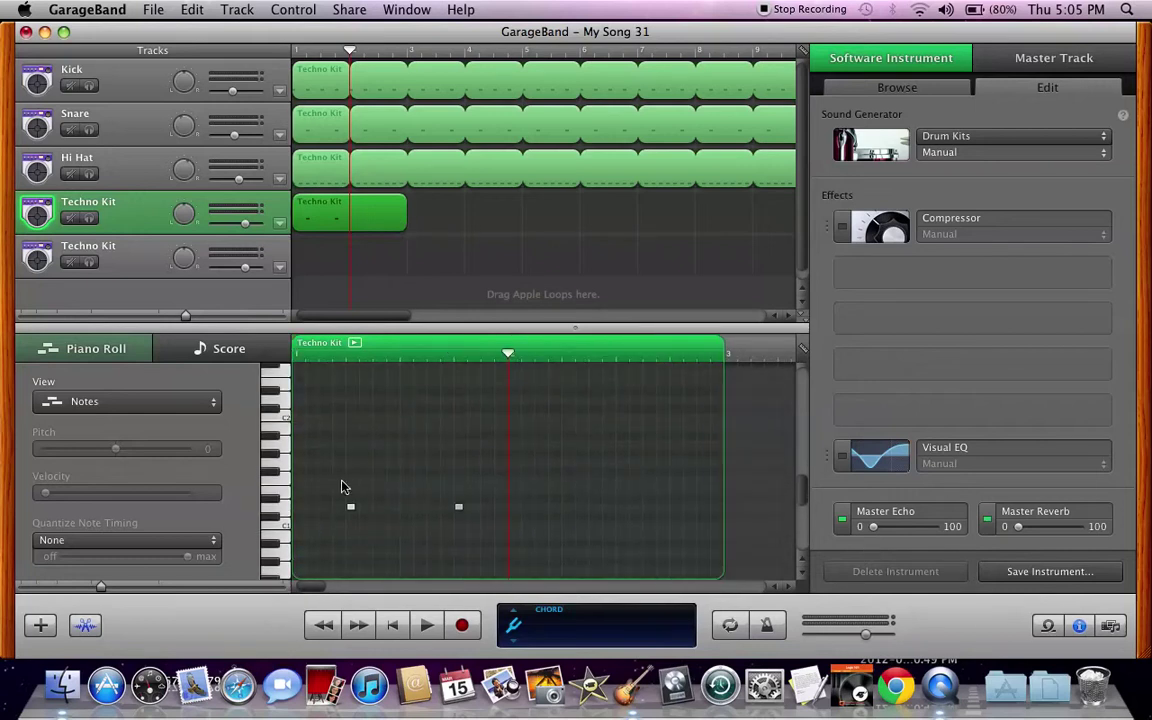
click(351, 507)
key(Delete)
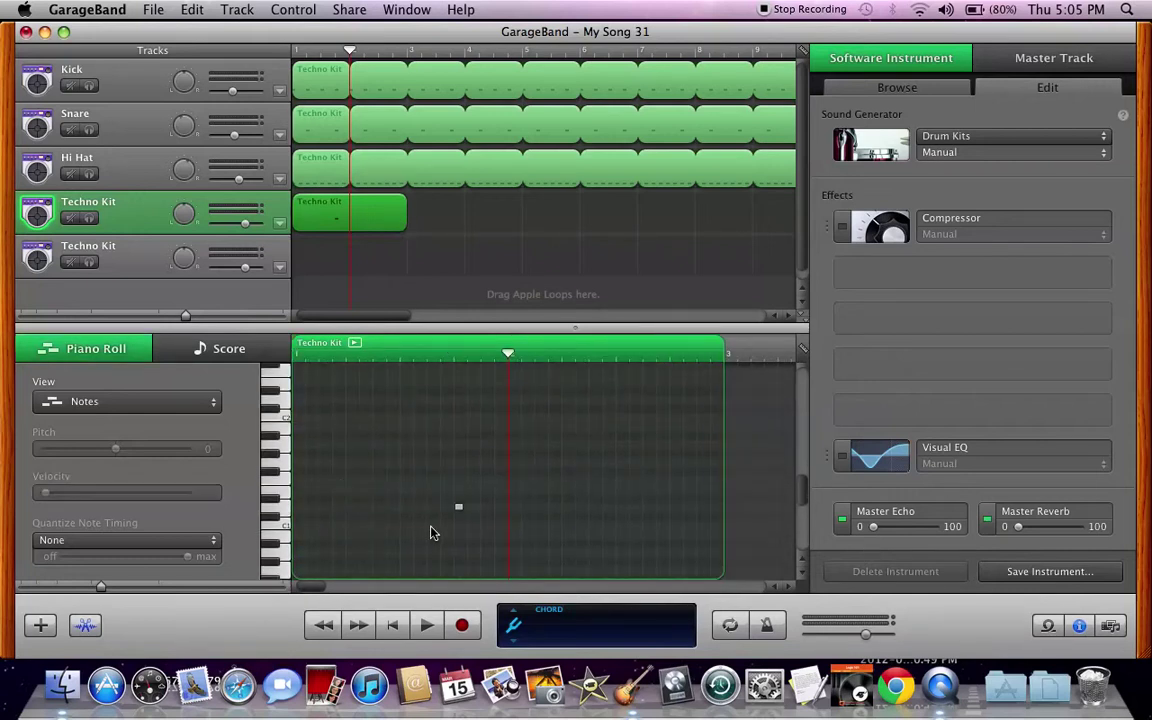
drag(459, 513, 296, 407)
- Shift the Techno Kit region one bar later, raise its note velocity to 105, and loop it across several bars
drag(352, 215, 414, 214)
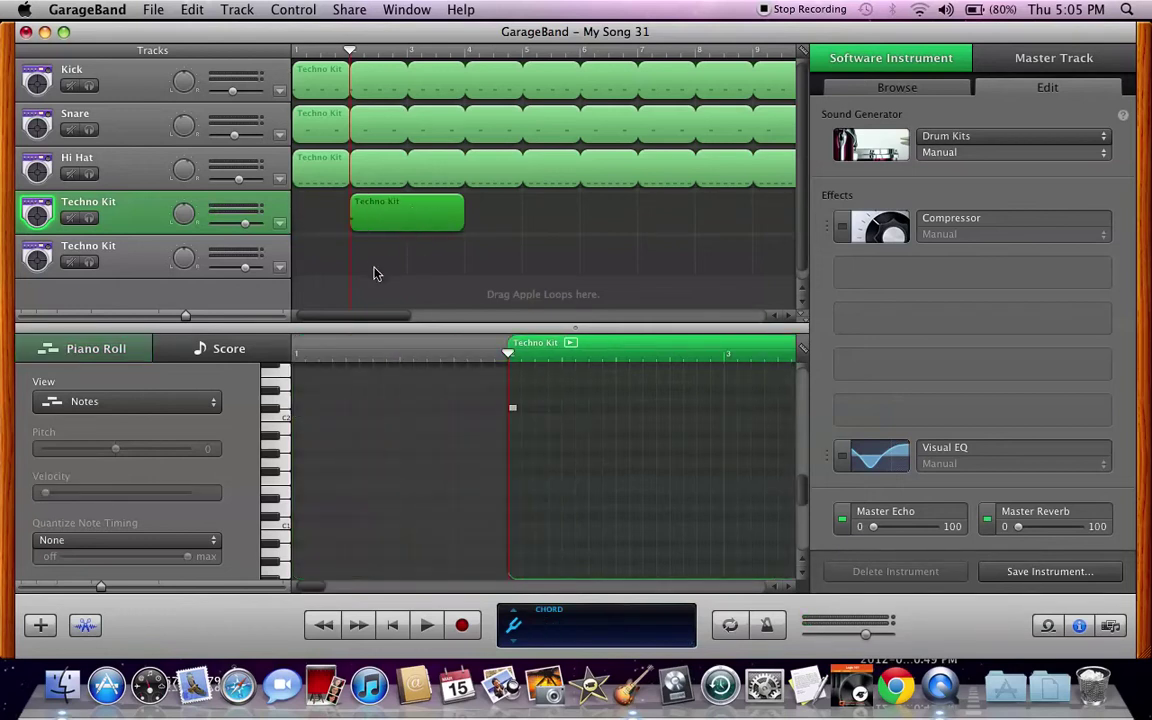
click(511, 409)
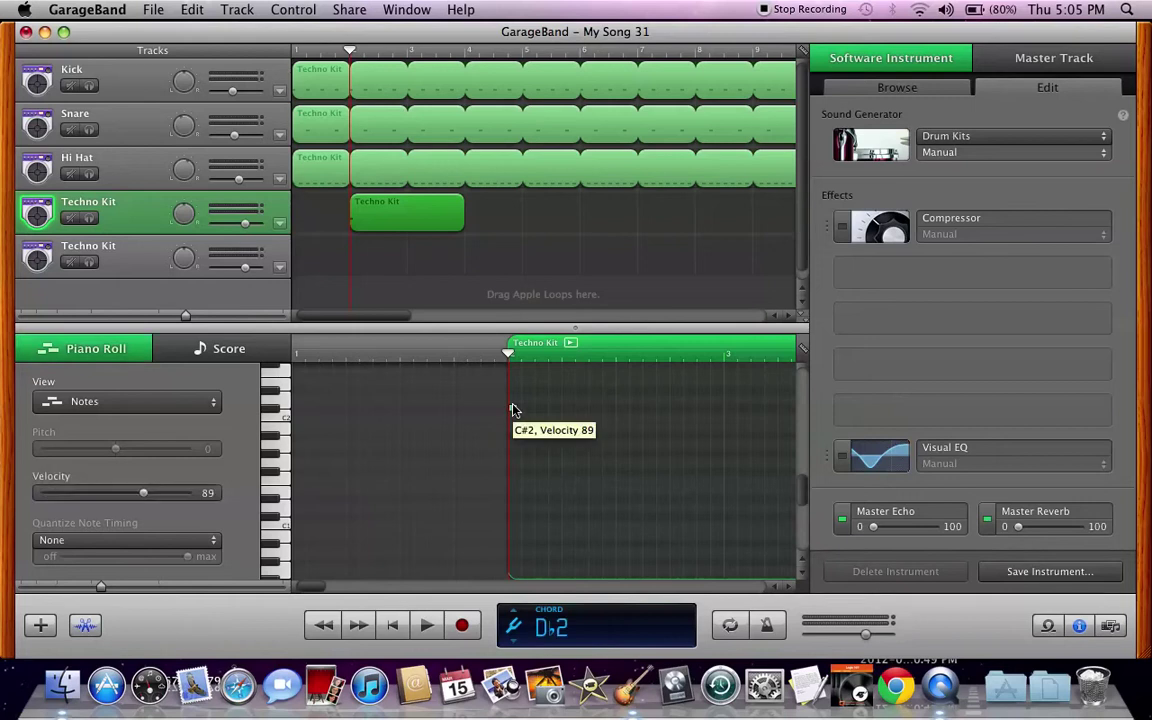
drag(146, 497, 167, 498)
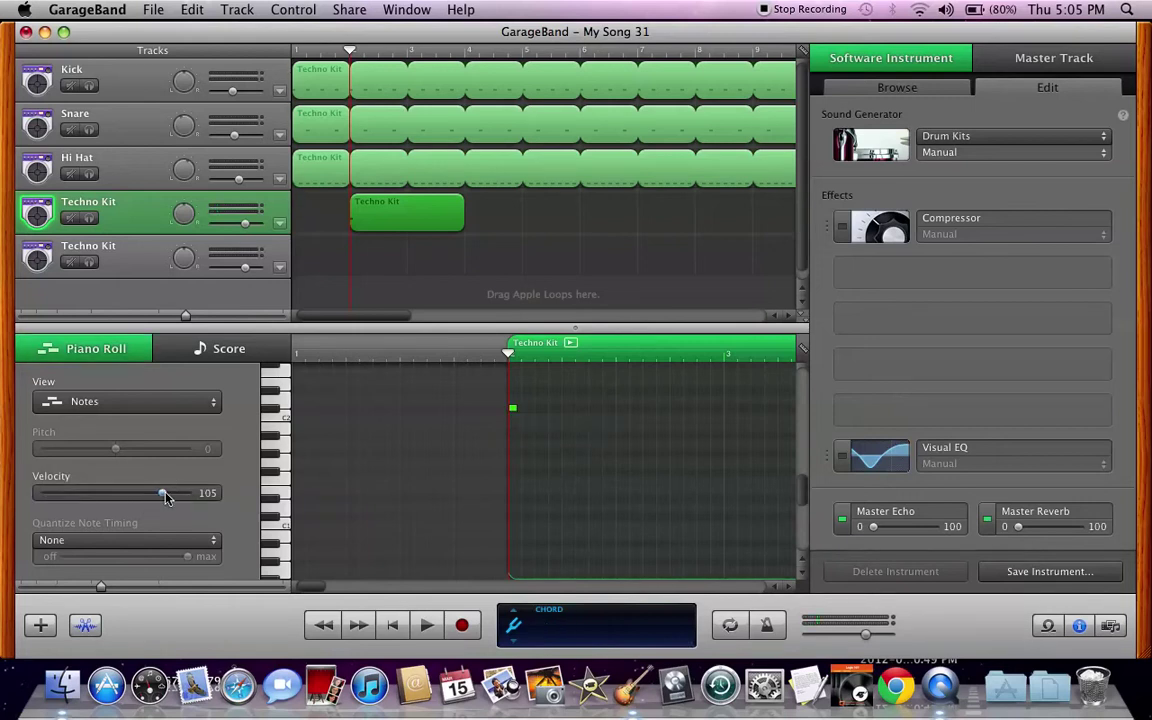
click(390, 625)
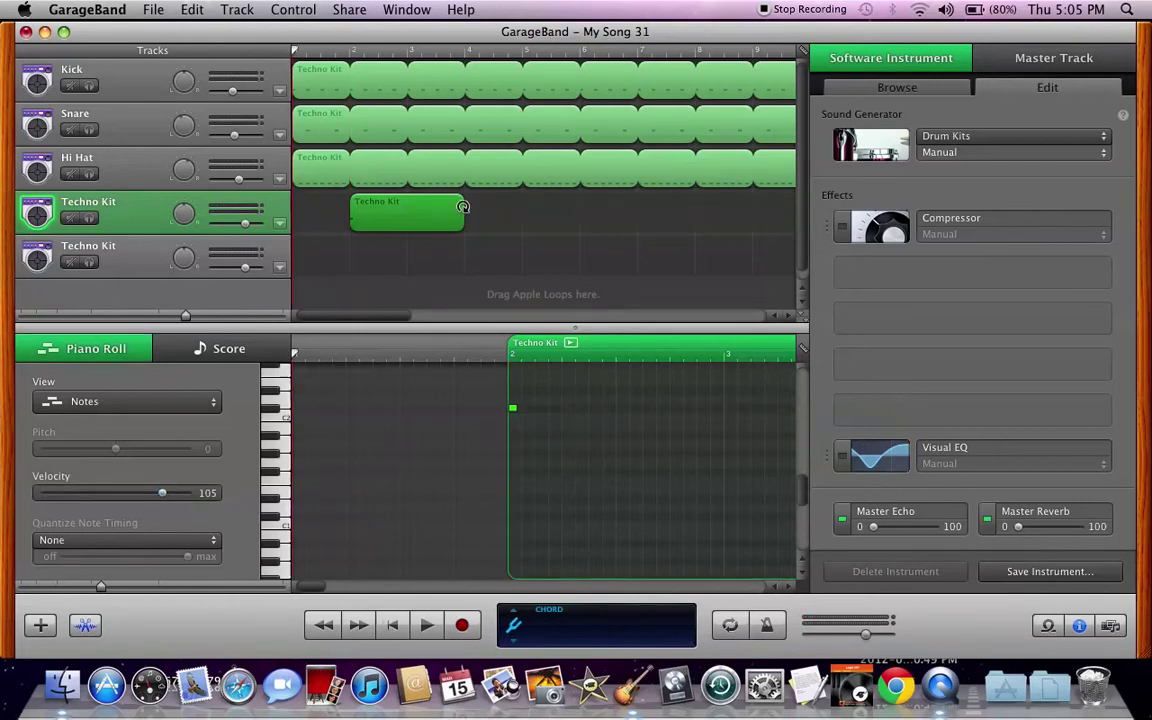
drag(462, 204, 726, 233)
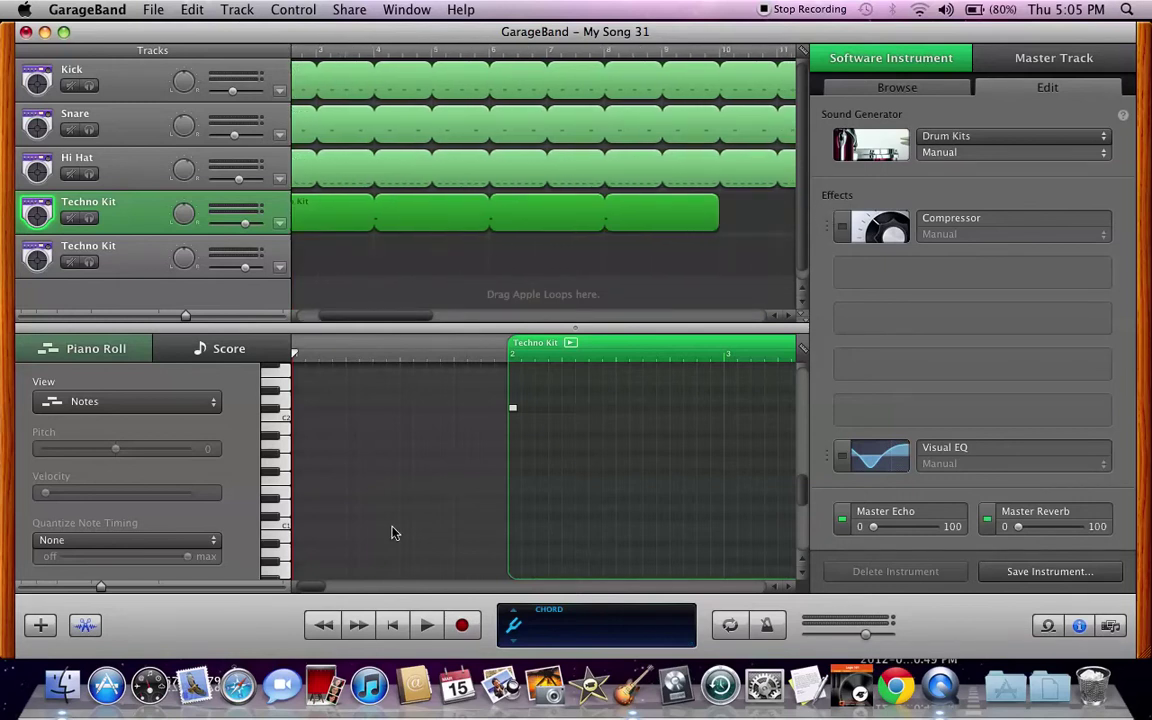
- Play the beat, nudge the Techno Kit region slightly later, and play it again from the start
key(Home)
key(space)
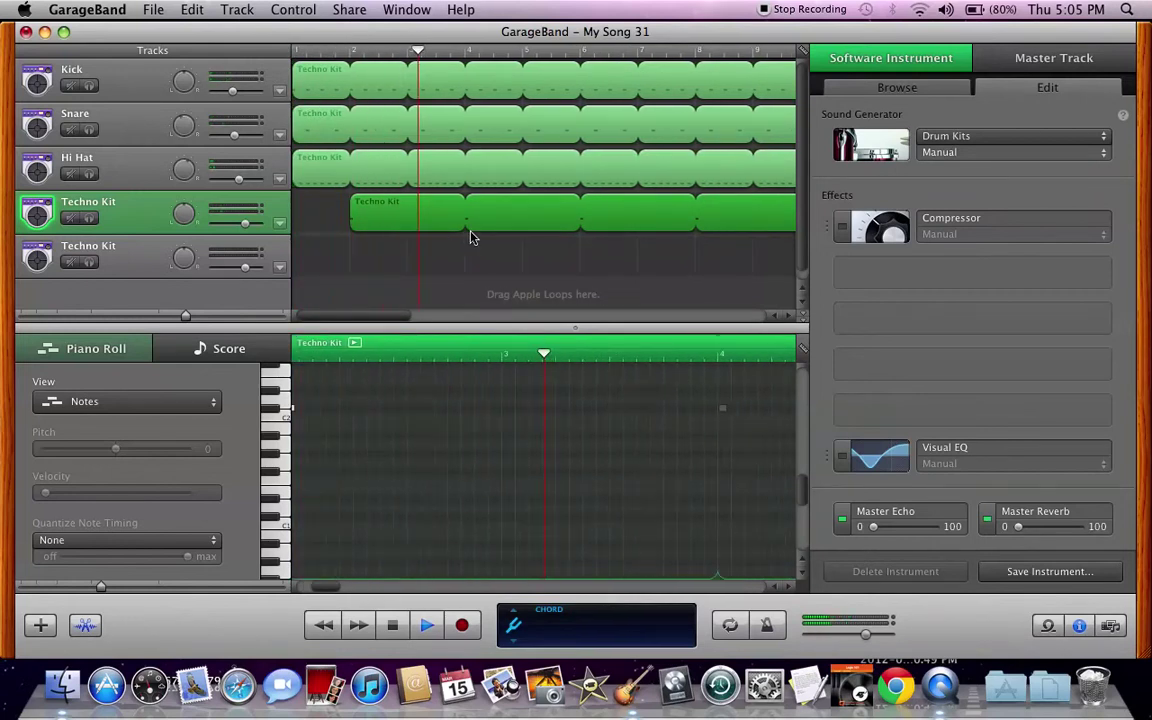
key(space)
drag(404, 218, 464, 220)
key(space)
click(392, 625)
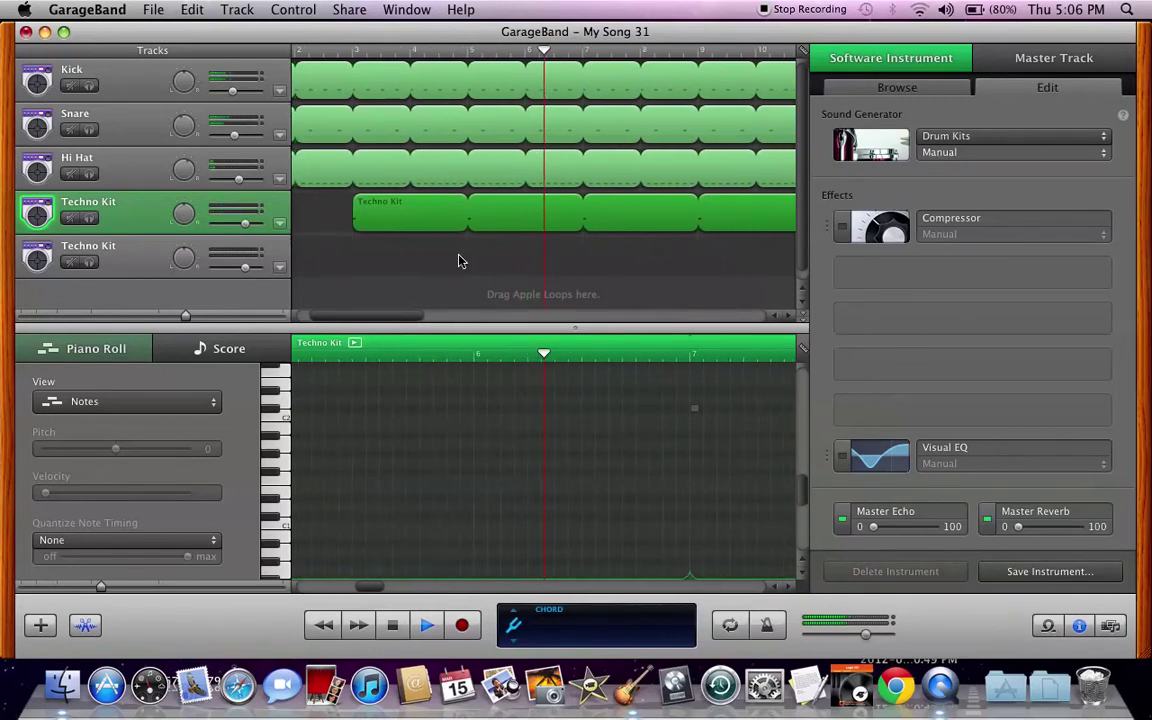
key(space)
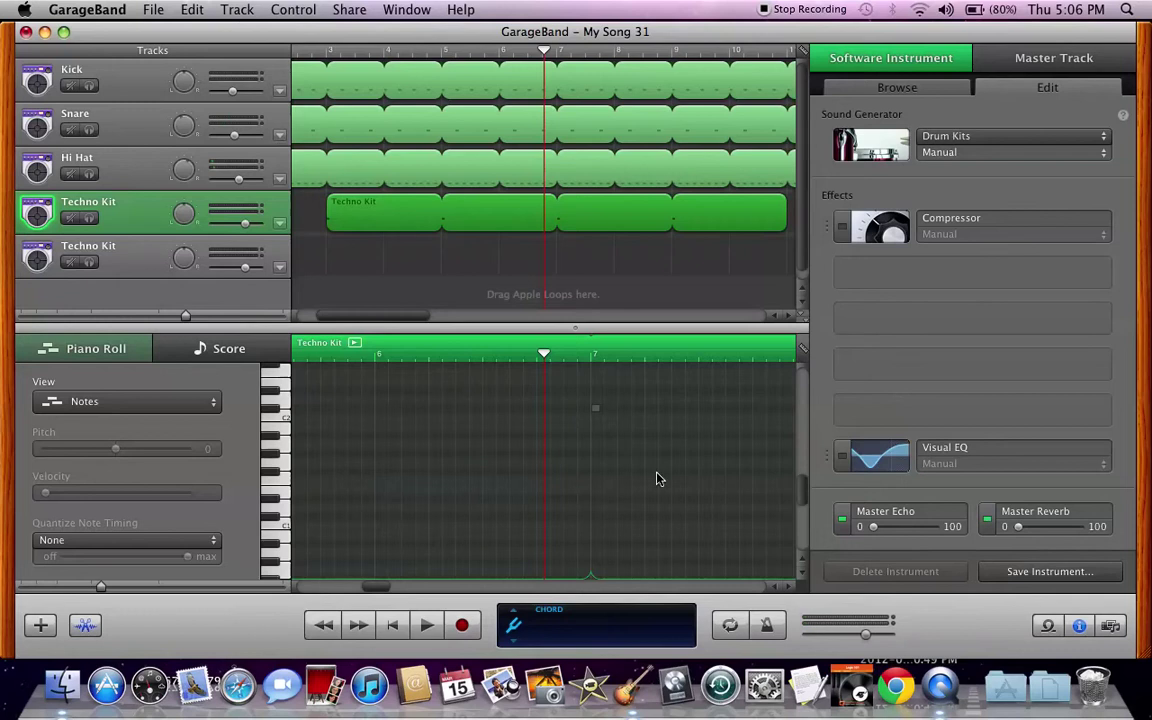
- Boost the treble in the Techno Kit track's Visual EQ and switch the EQ on
scroll(657, 479, up, 2)
scroll(700, 440, left, 5)
click(879, 455)
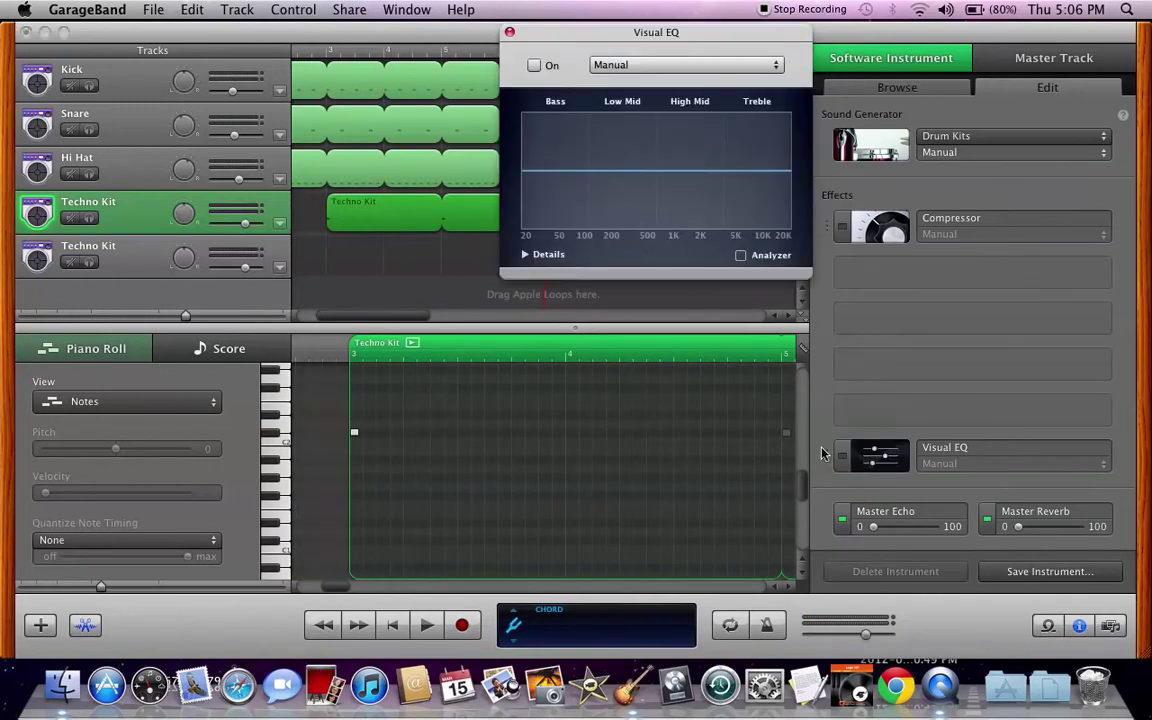
drag(748, 175, 725, 162)
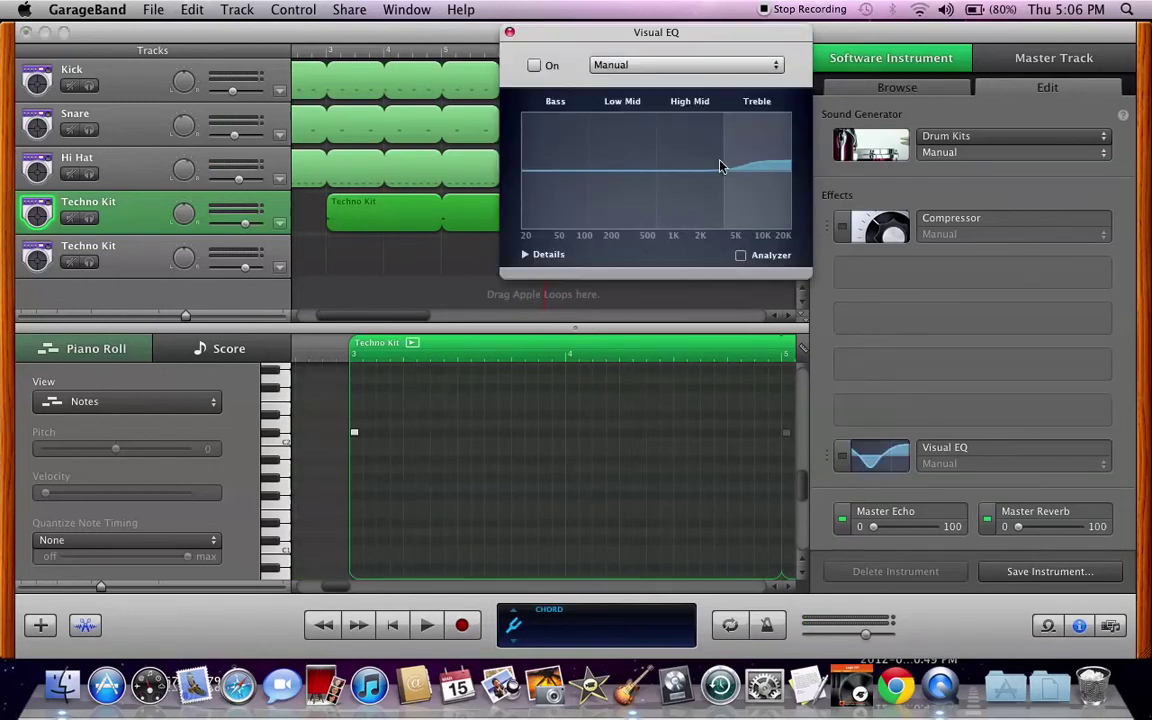
click(509, 34)
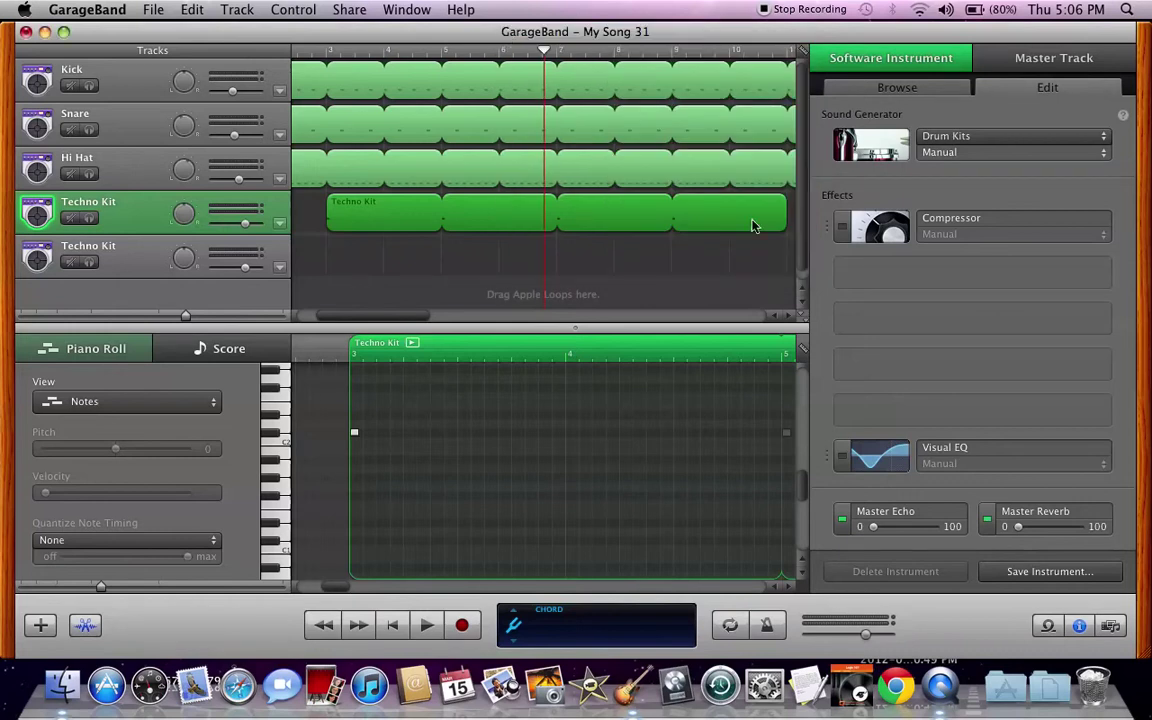
click(842, 456)
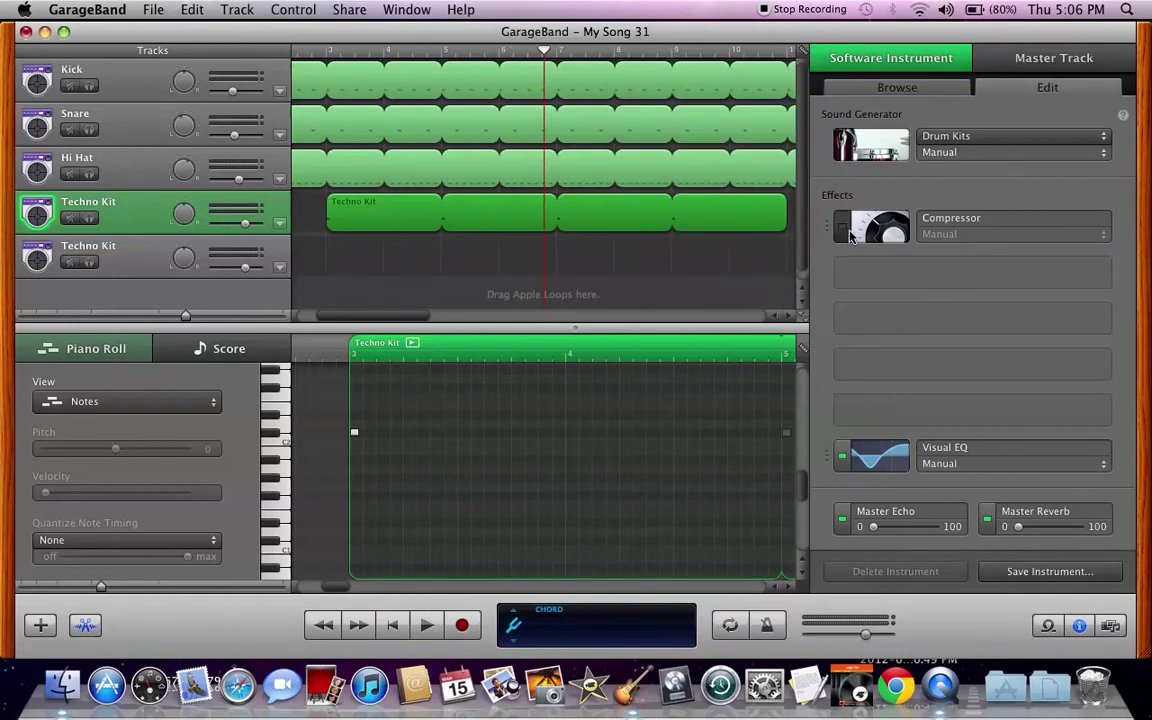
- Enable the track's compressor with the Drum Kit Fat preset
click(842, 227)
click(946, 234)
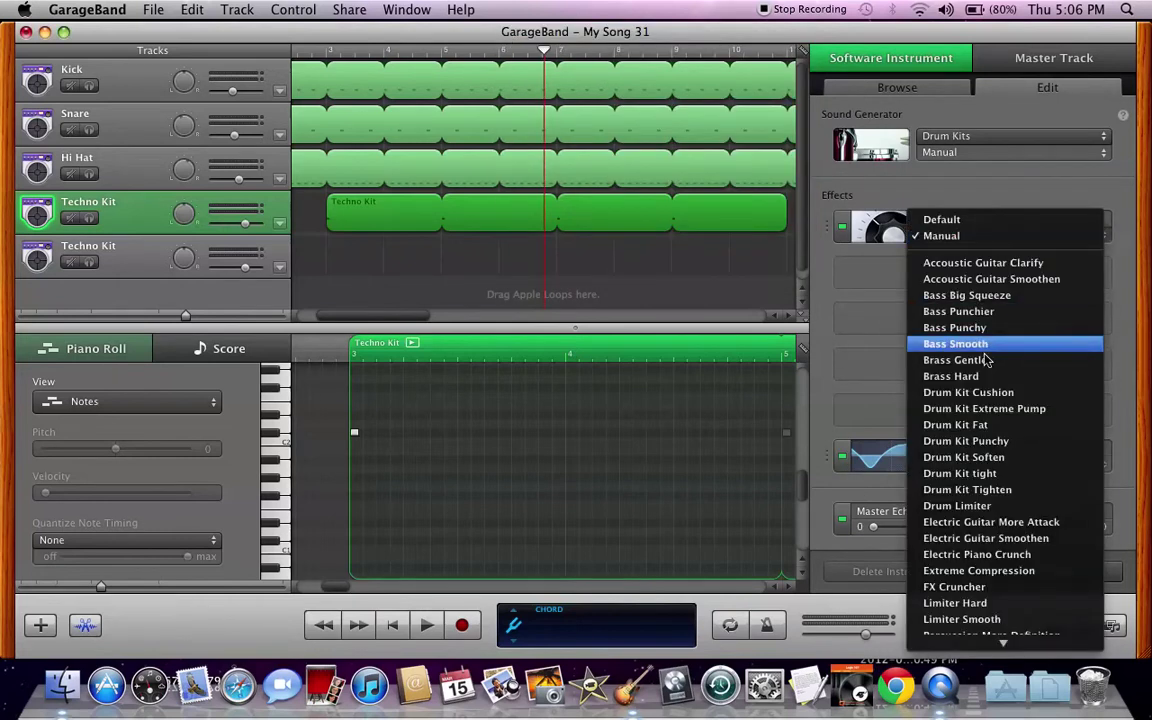
click(983, 427)
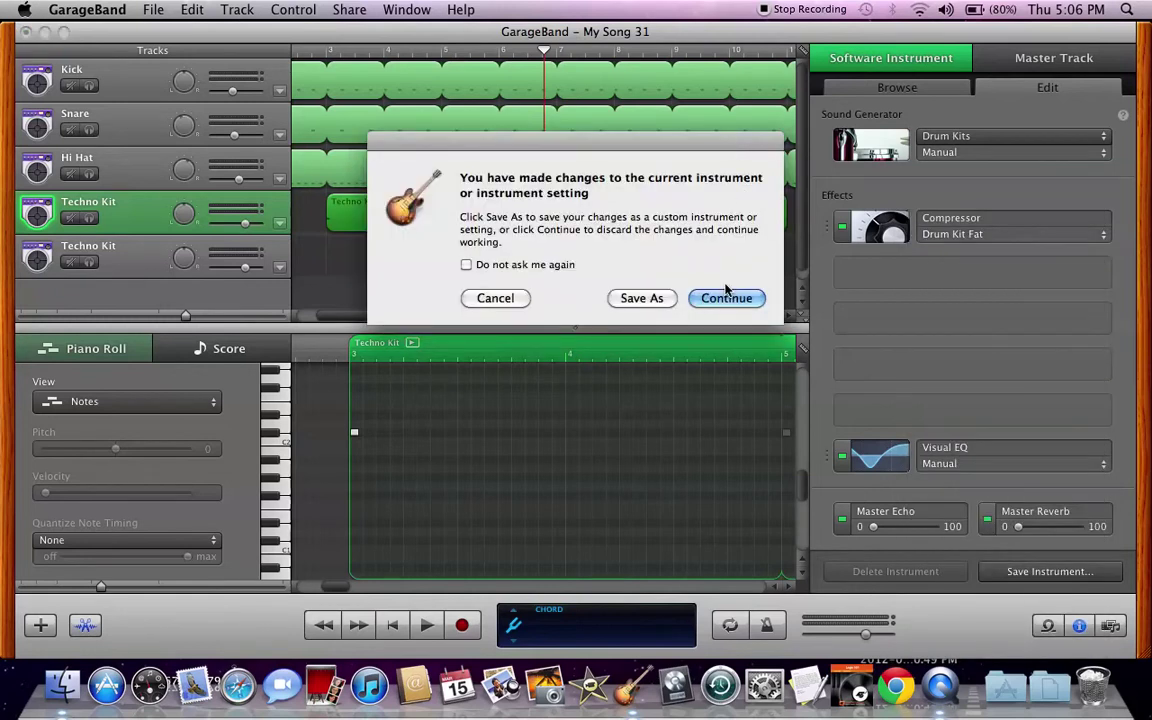
click(725, 297)
- Play the beat and lower the Techno Kit track volume slightly
click(310, 60)
key(space)
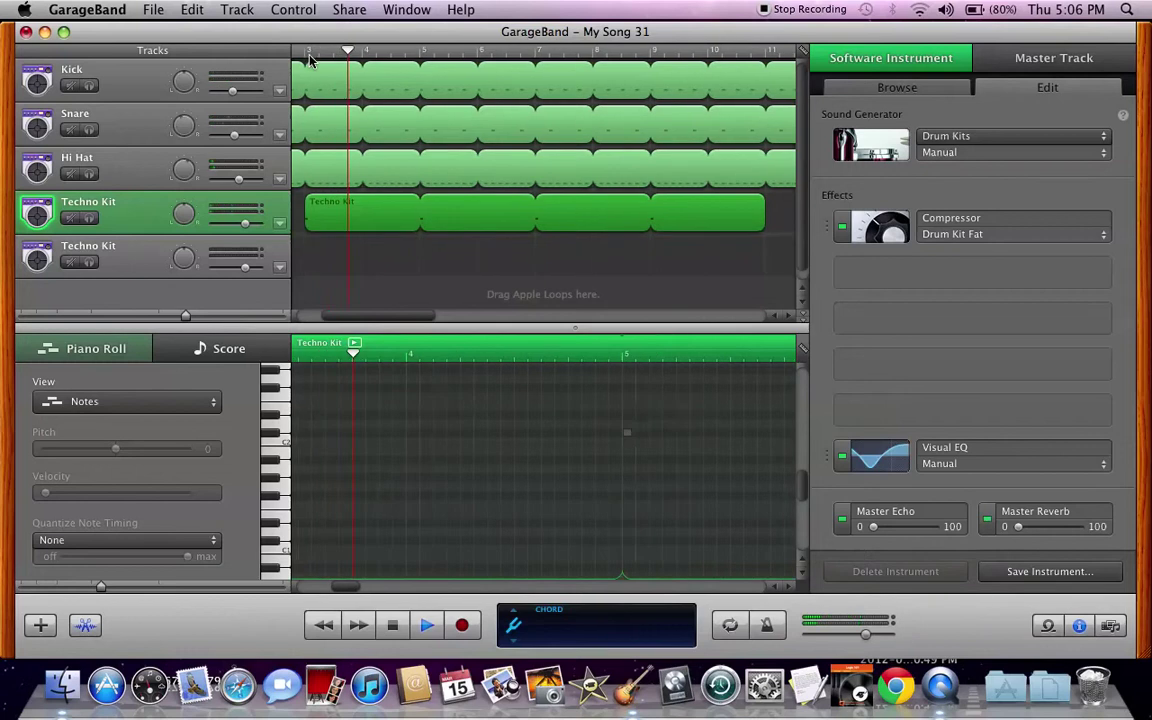
key(space)
drag(241, 226, 232, 226)
click(334, 57)
key(space)
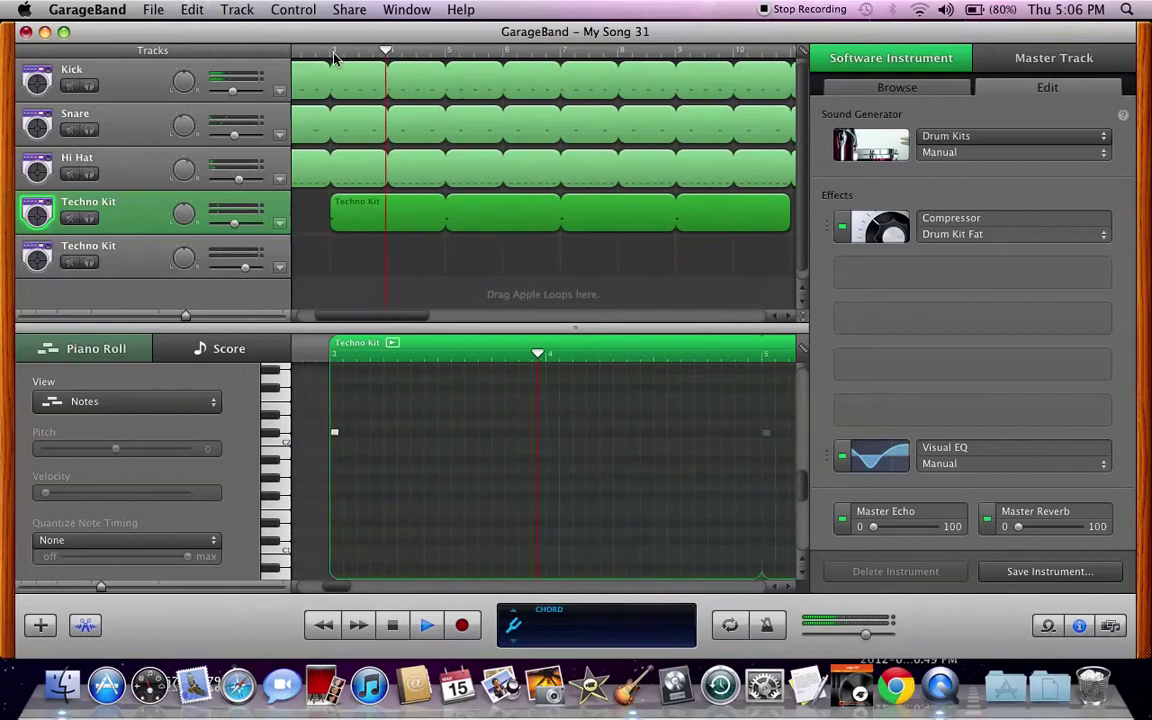
scroll(560, 250, left, 3)
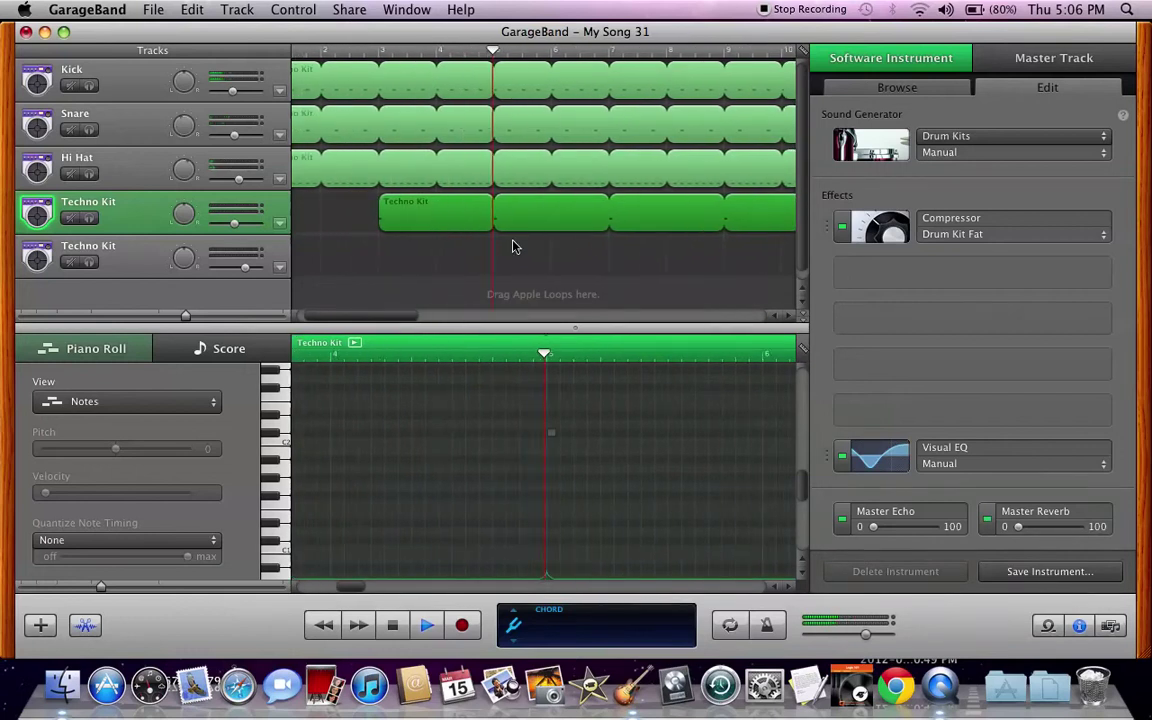
- Add Track Reverb and Track Echo to the Techno Kit track's empty effect slots
key(space)
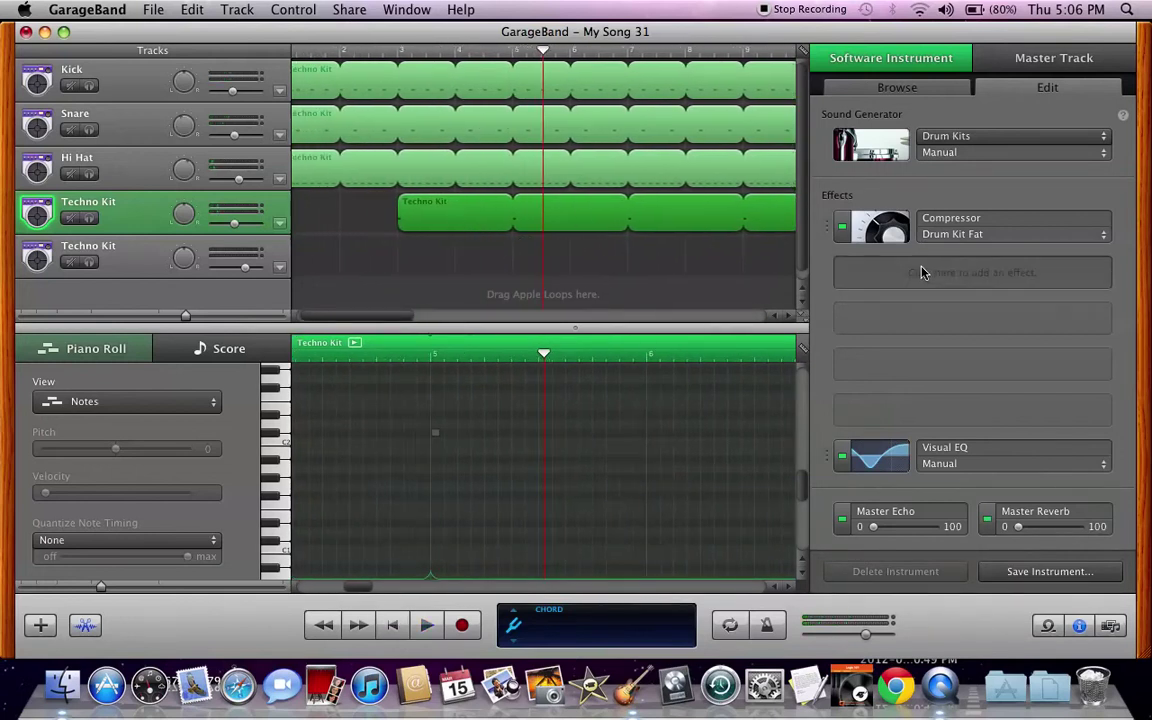
click(910, 272)
click(995, 277)
click(945, 272)
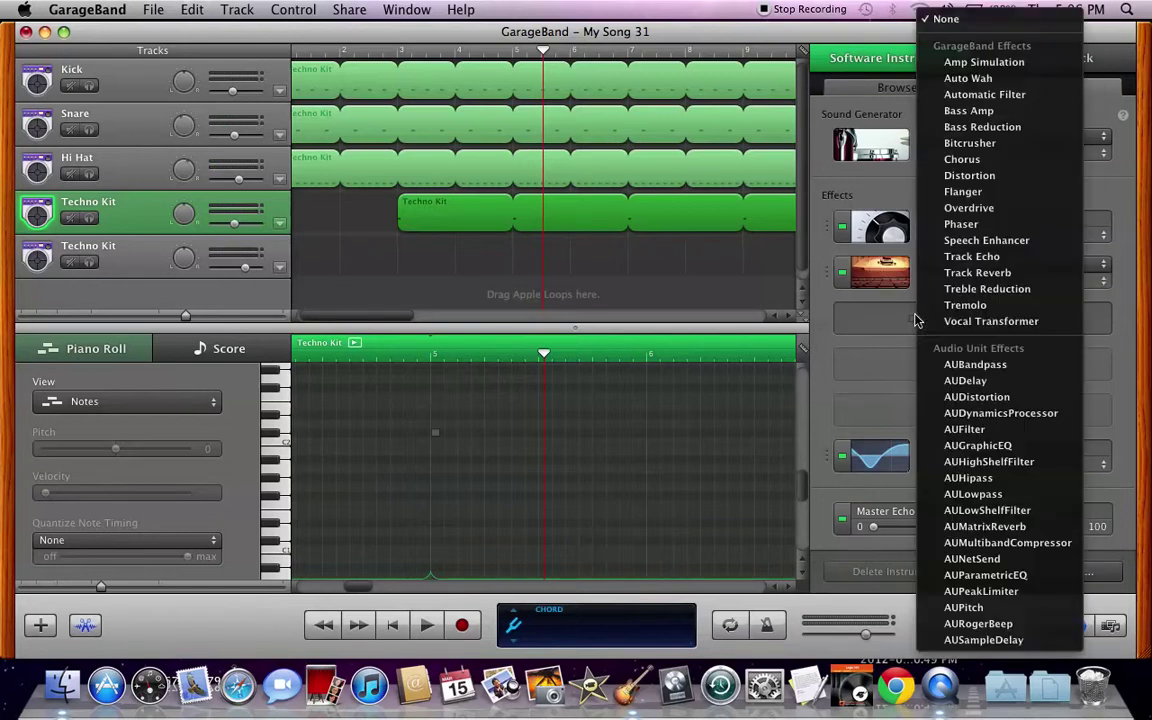
click(975, 257)
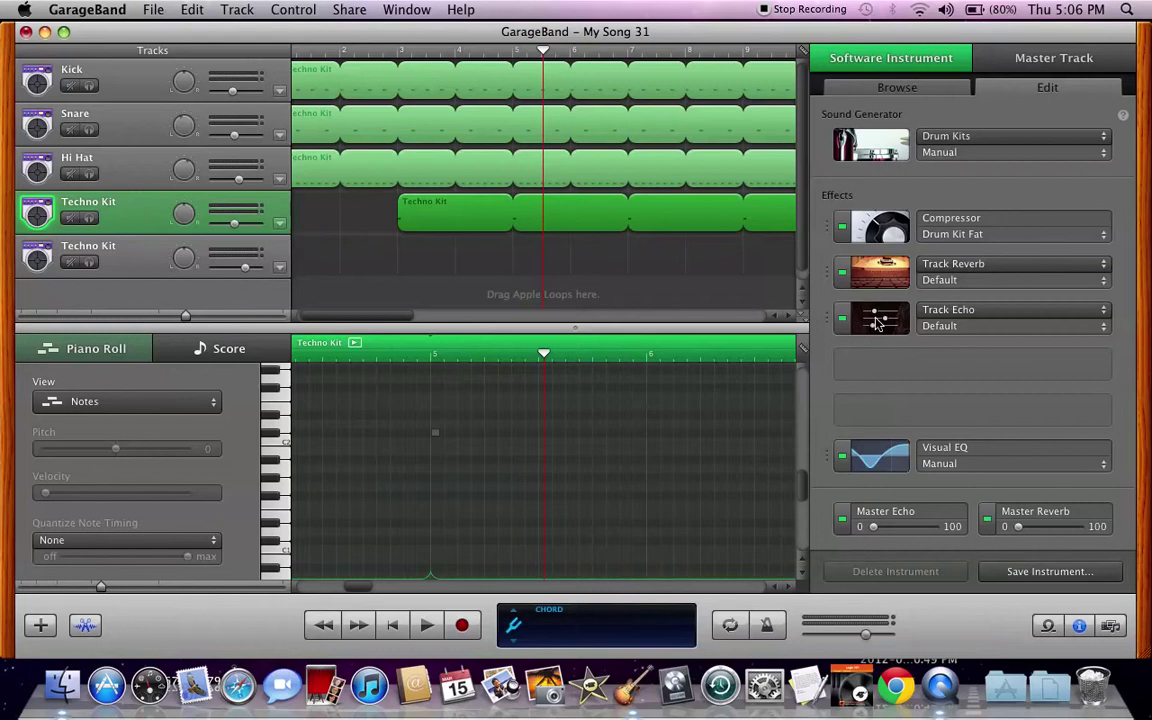
click(877, 320)
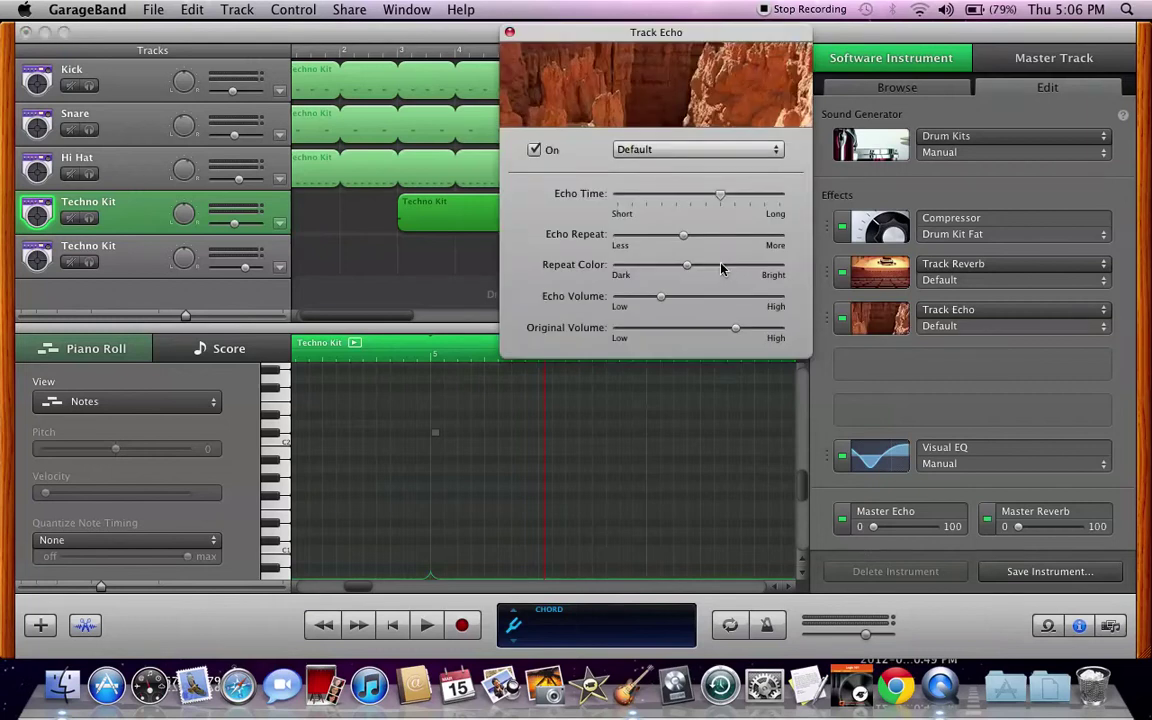
click(511, 35)
- Set the reverb preset to Drums Small Club and the echo to Cycling, then preview the beat
click(952, 281)
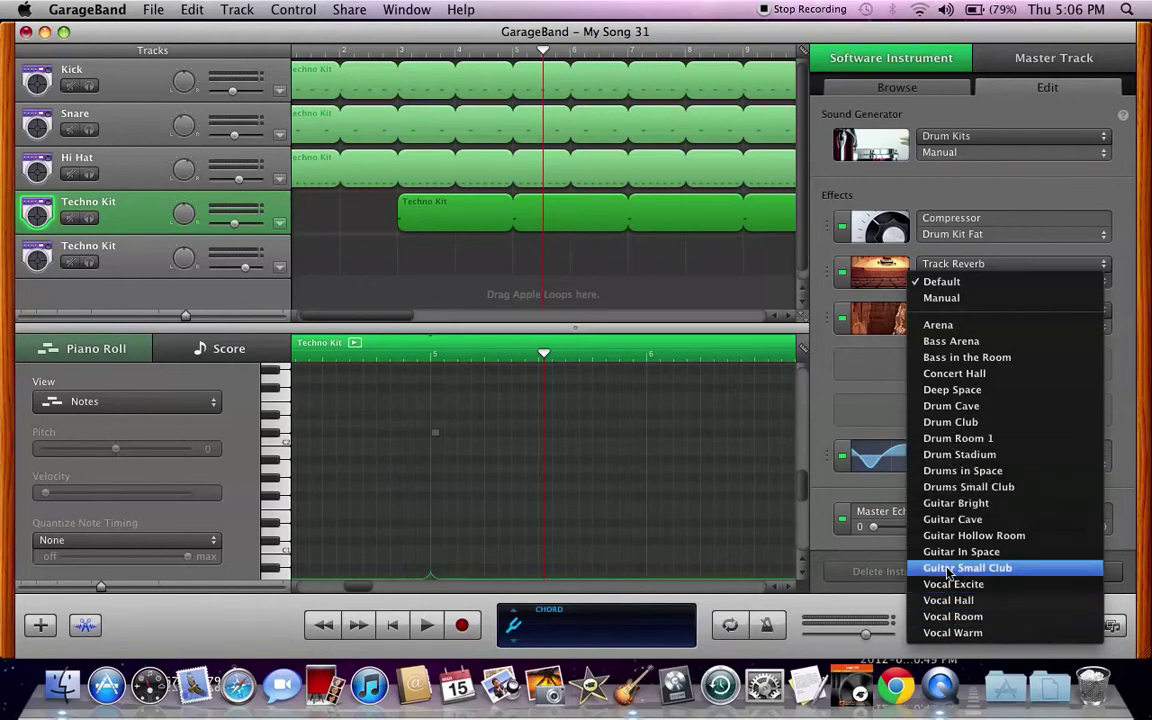
click(945, 487)
click(990, 326)
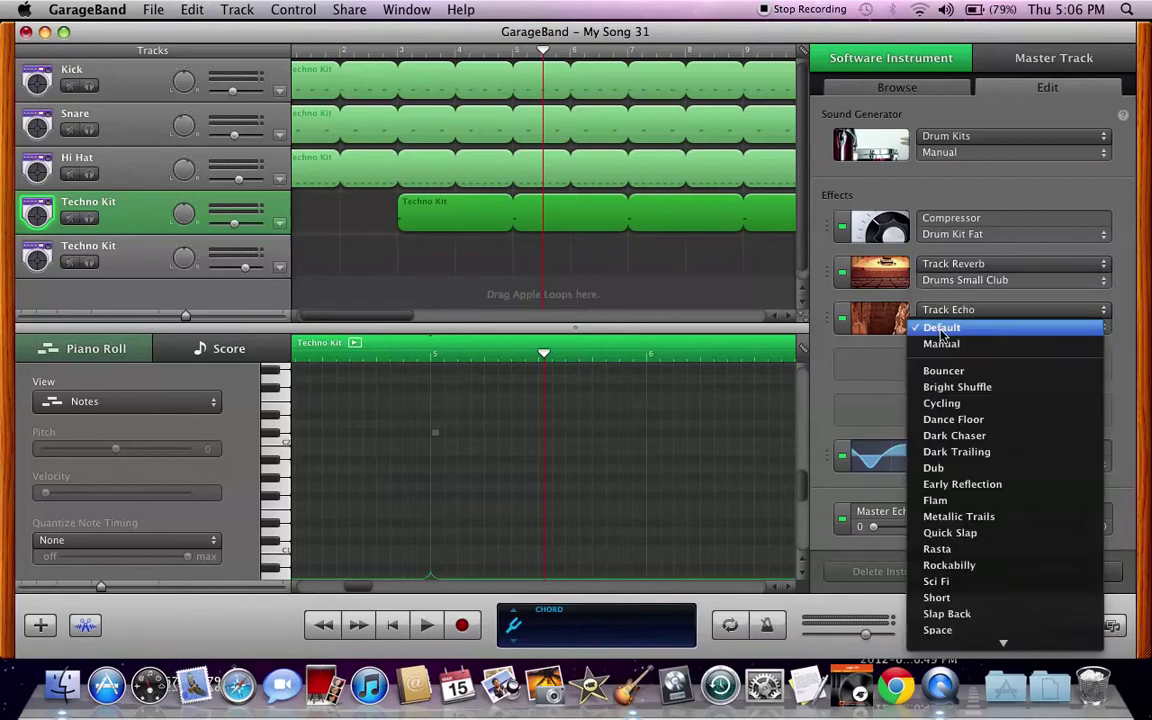
click(945, 403)
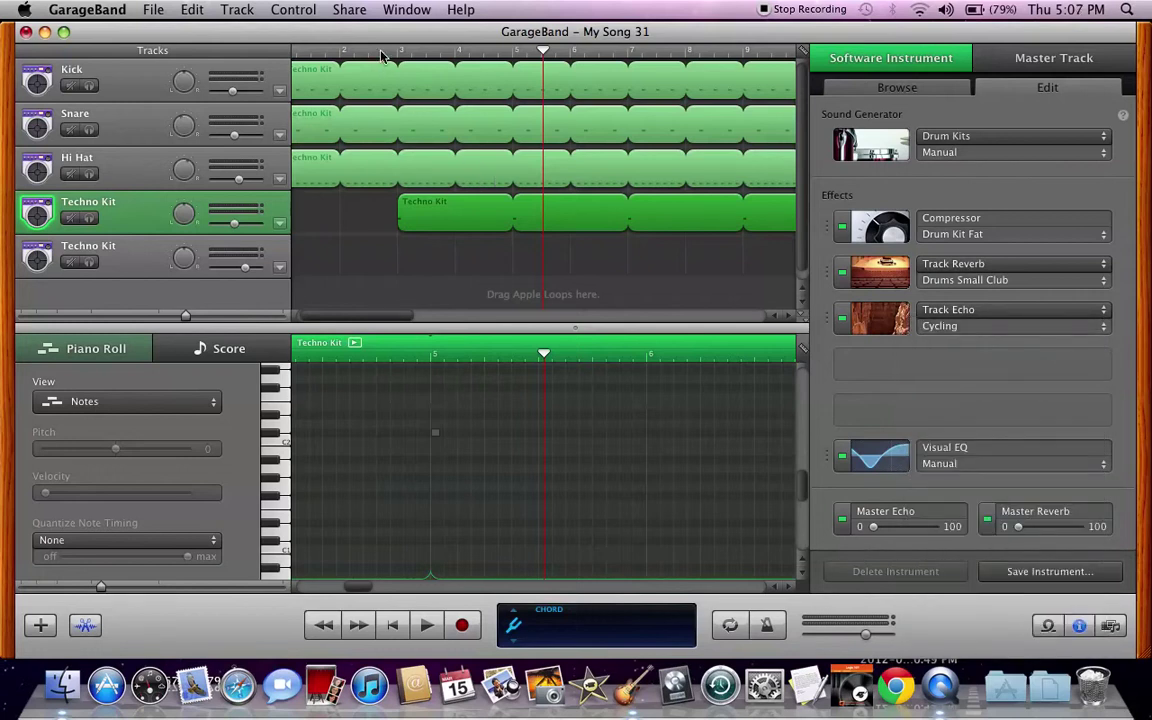
key(space)
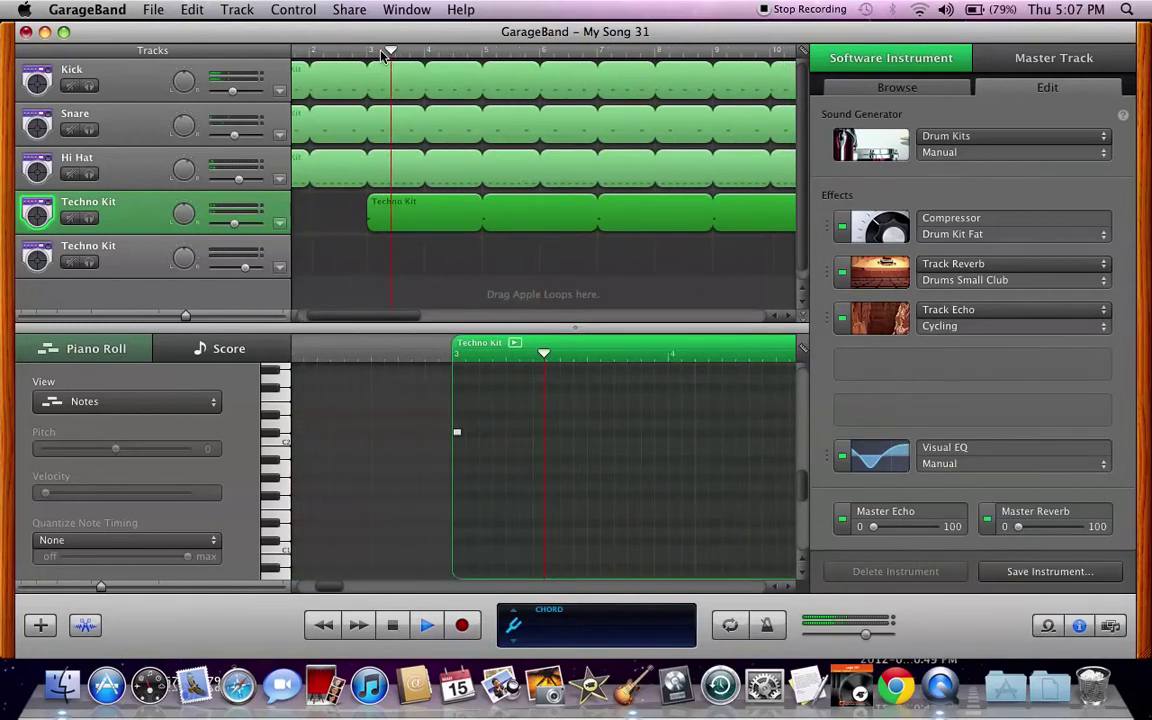
key(space)
- Try the Dark Chaser echo preset, then settle on Dance Floor while playing the beat
click(928, 328)
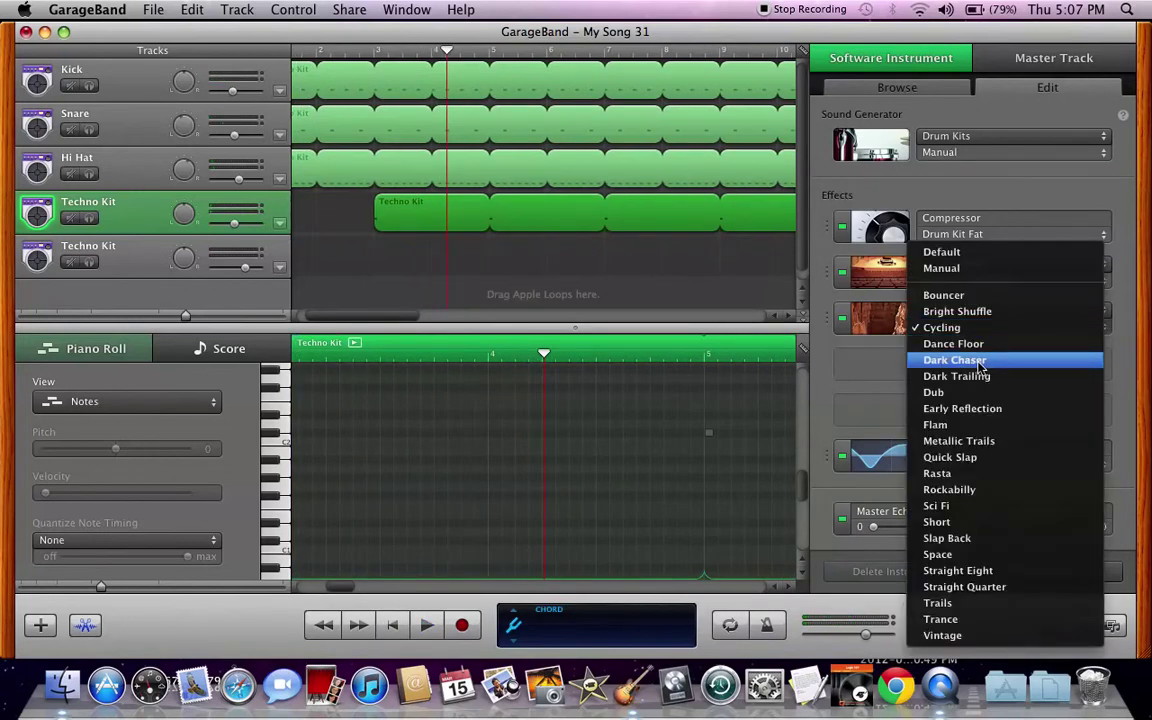
click(955, 360)
click(357, 52)
key(space)
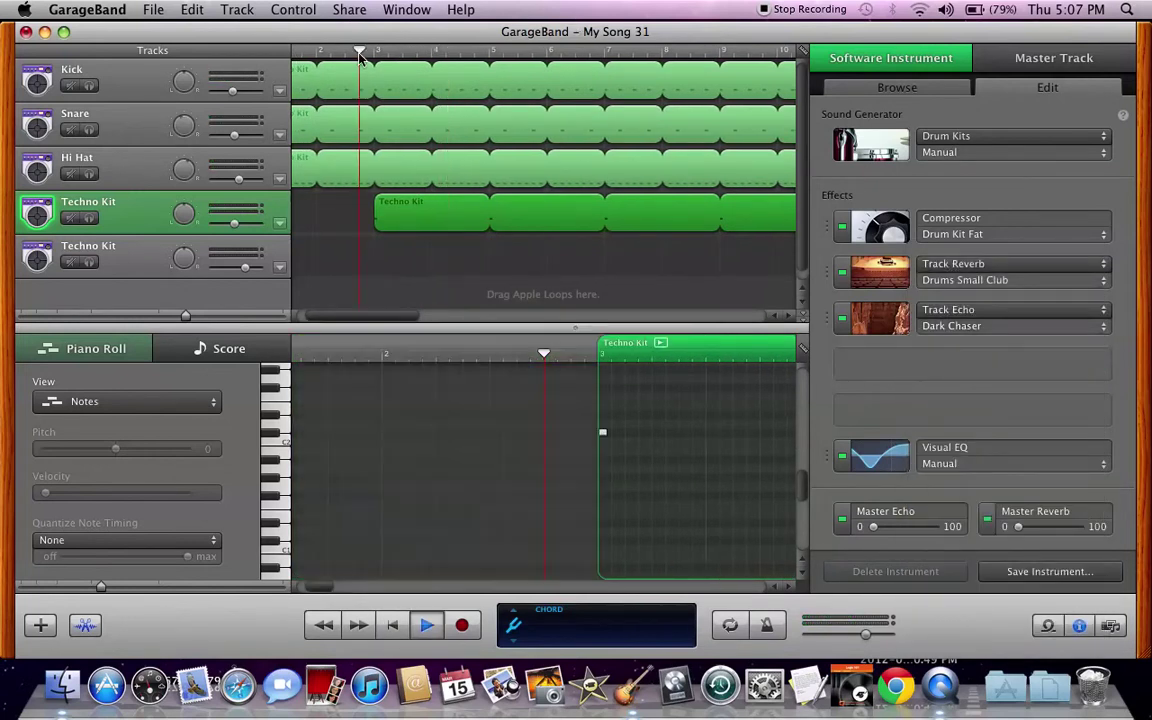
click(955, 326)
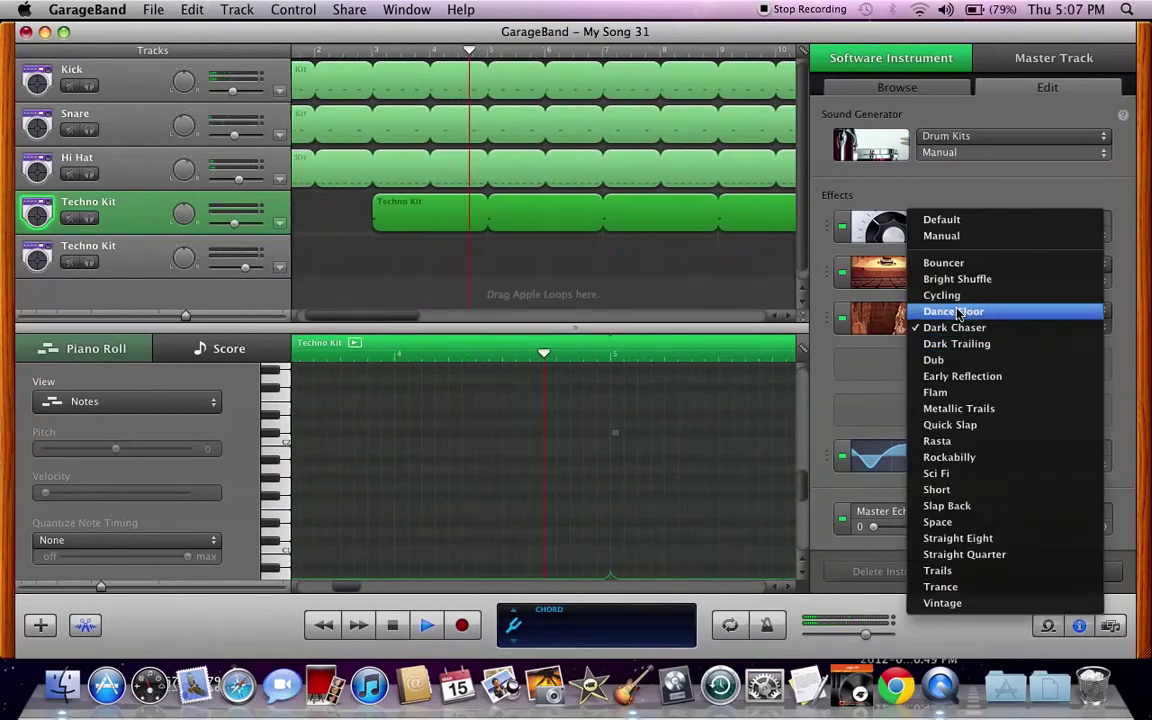
click(953, 311)
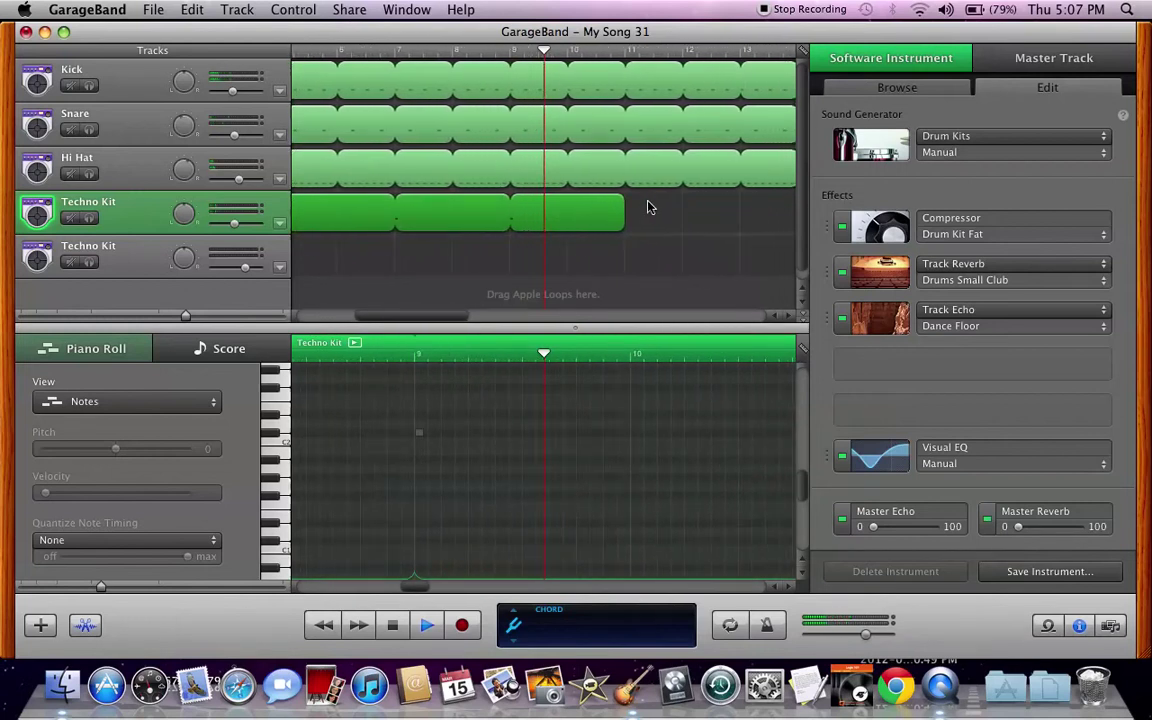
key(space)
key(Return)
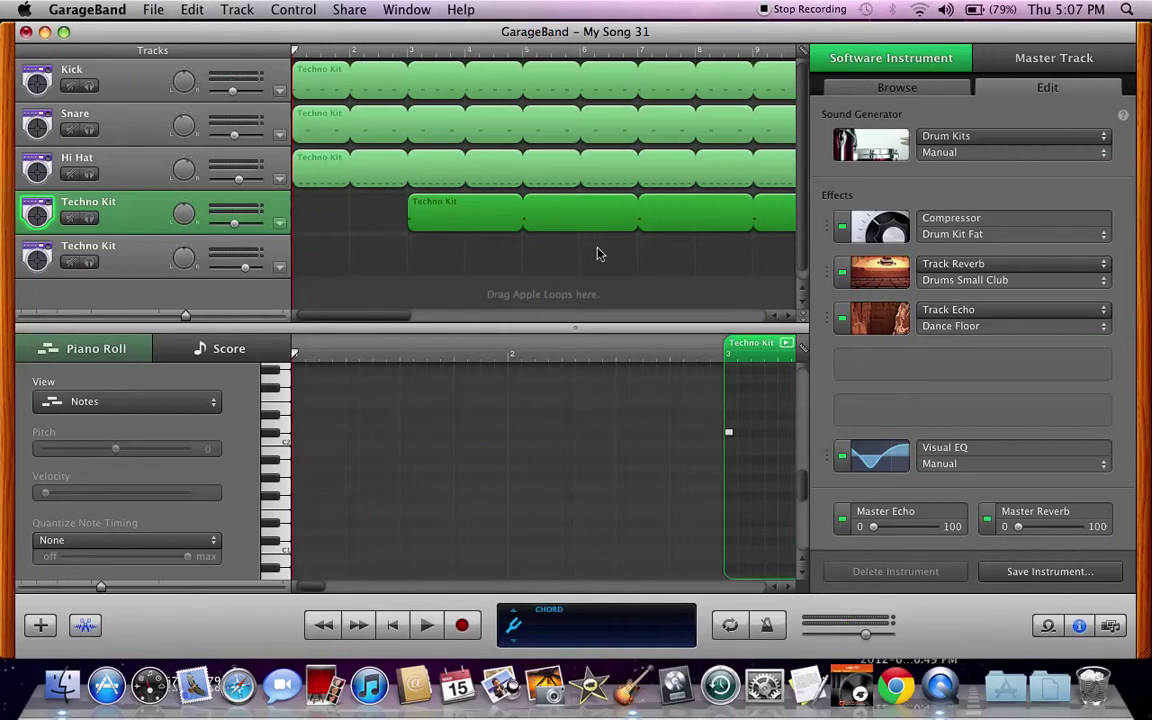
- Rename the fourth track to 'Crash' and select the empty fifth Techno Kit track below it
click(110, 238)
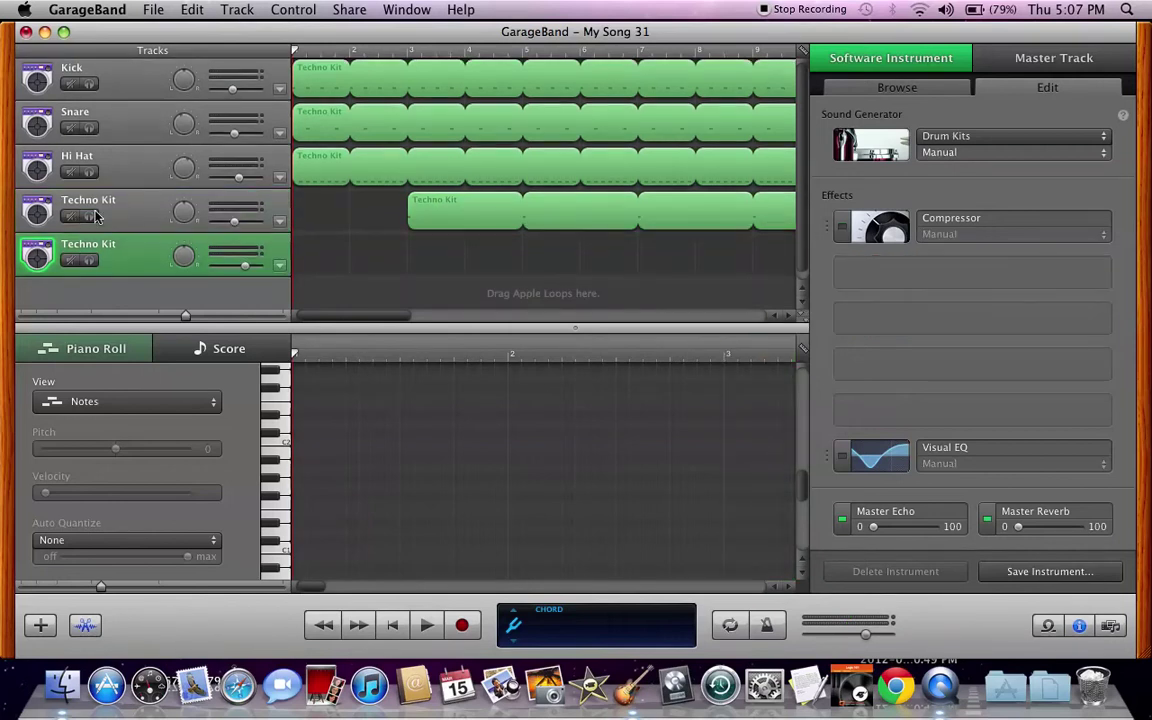
click(100, 200)
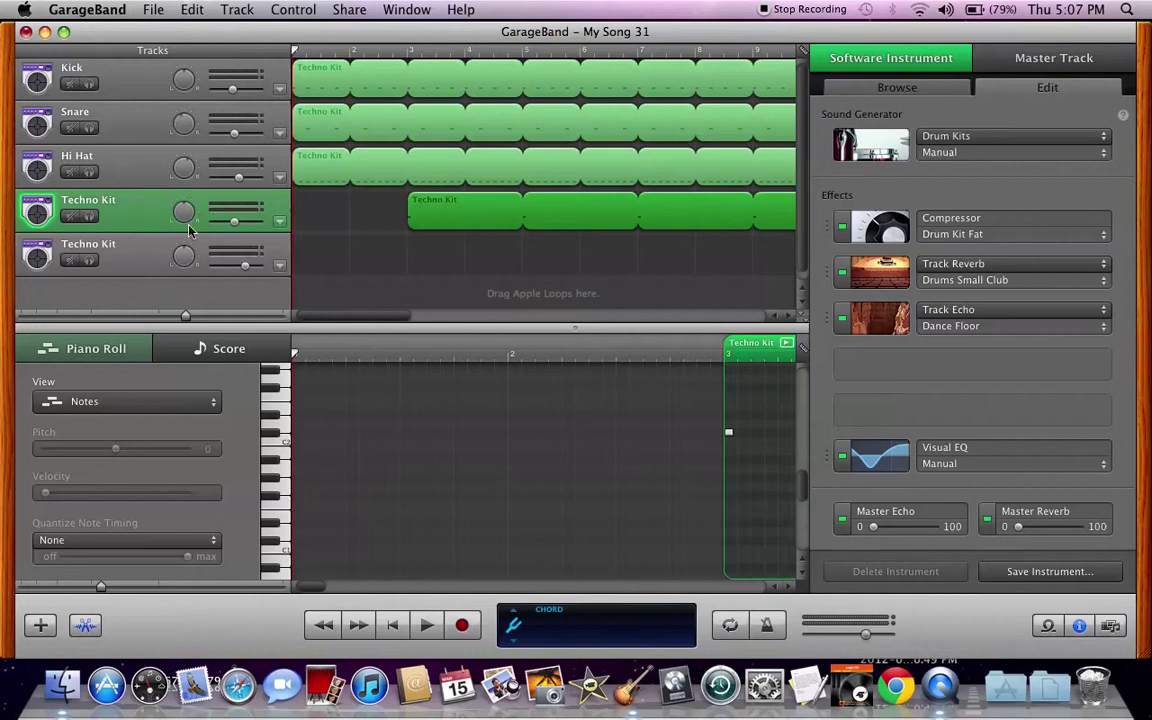
mouse_move(185, 223)
double_click(113, 205)
text(Crash)
key(Return)
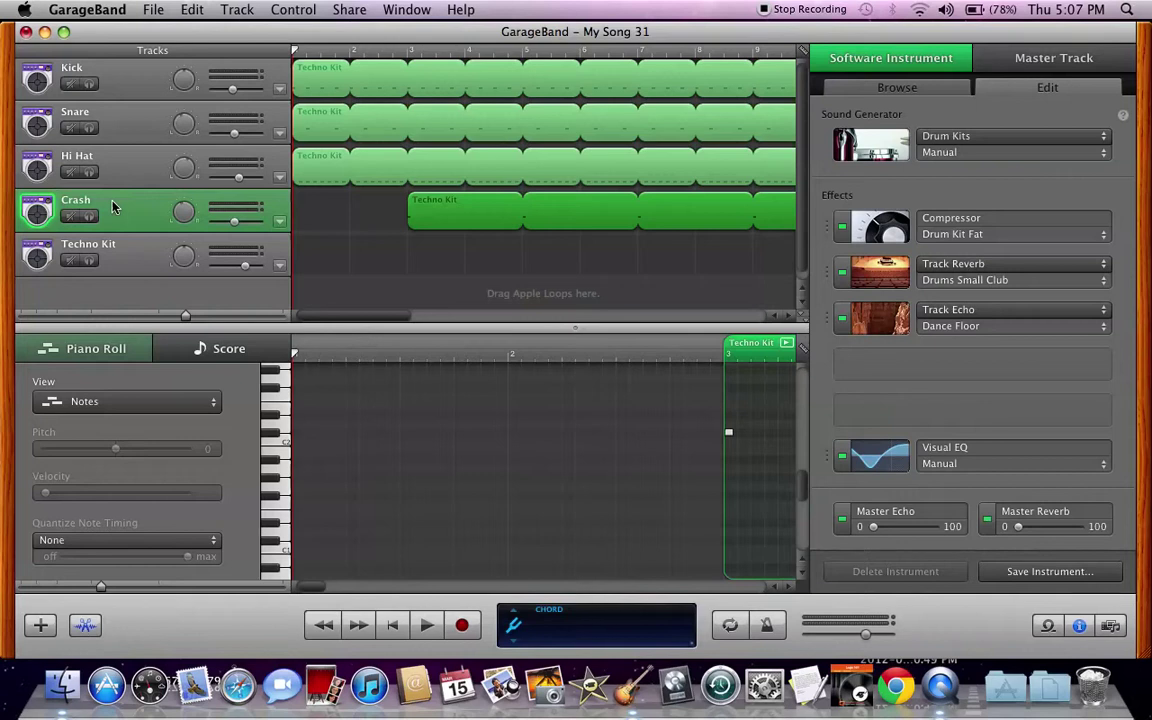
click(131, 256)
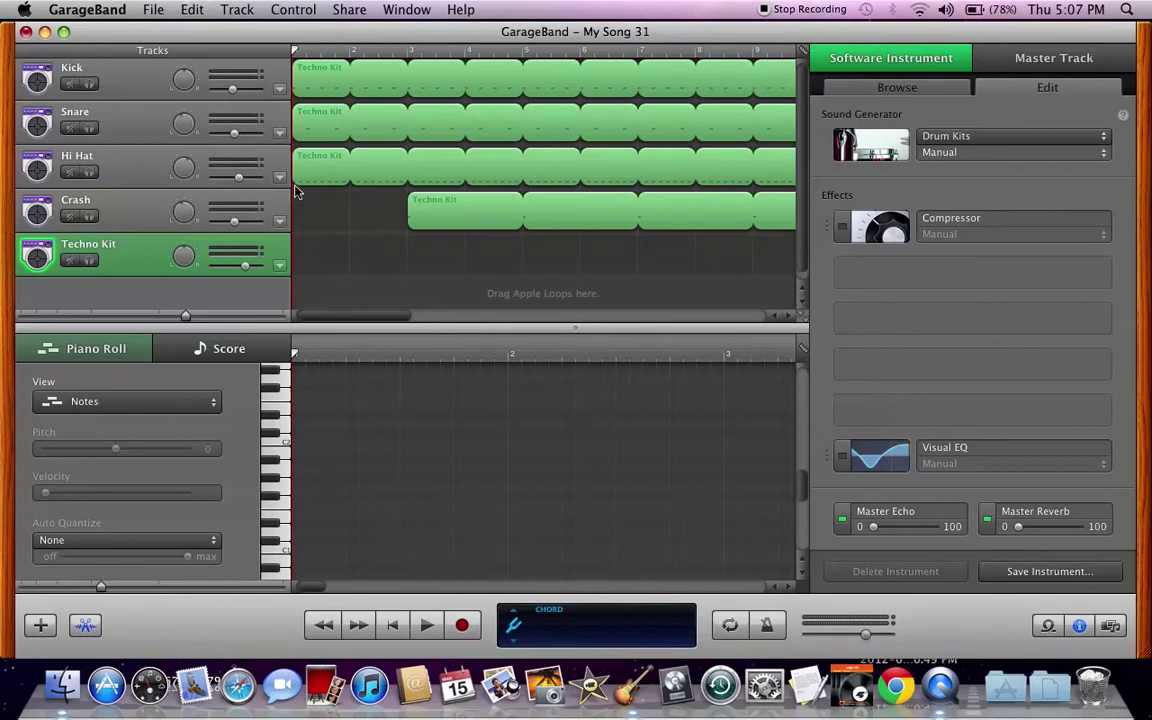
scroll(360, 239, up, 1)
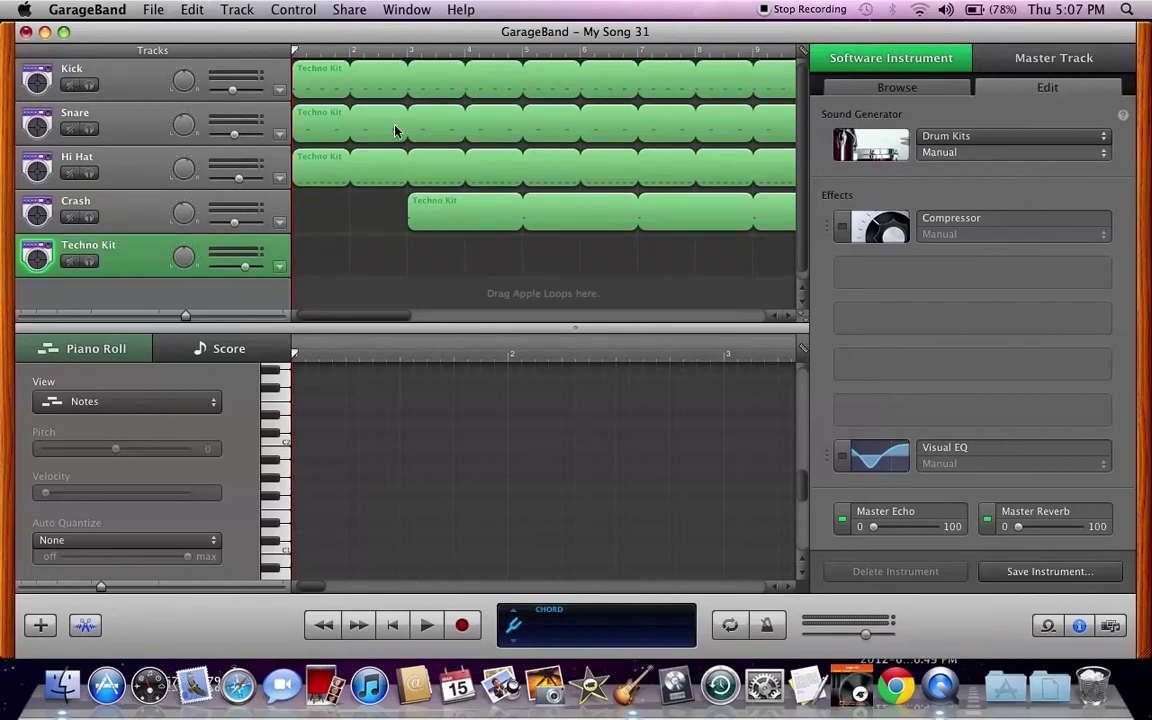
click(323, 130)
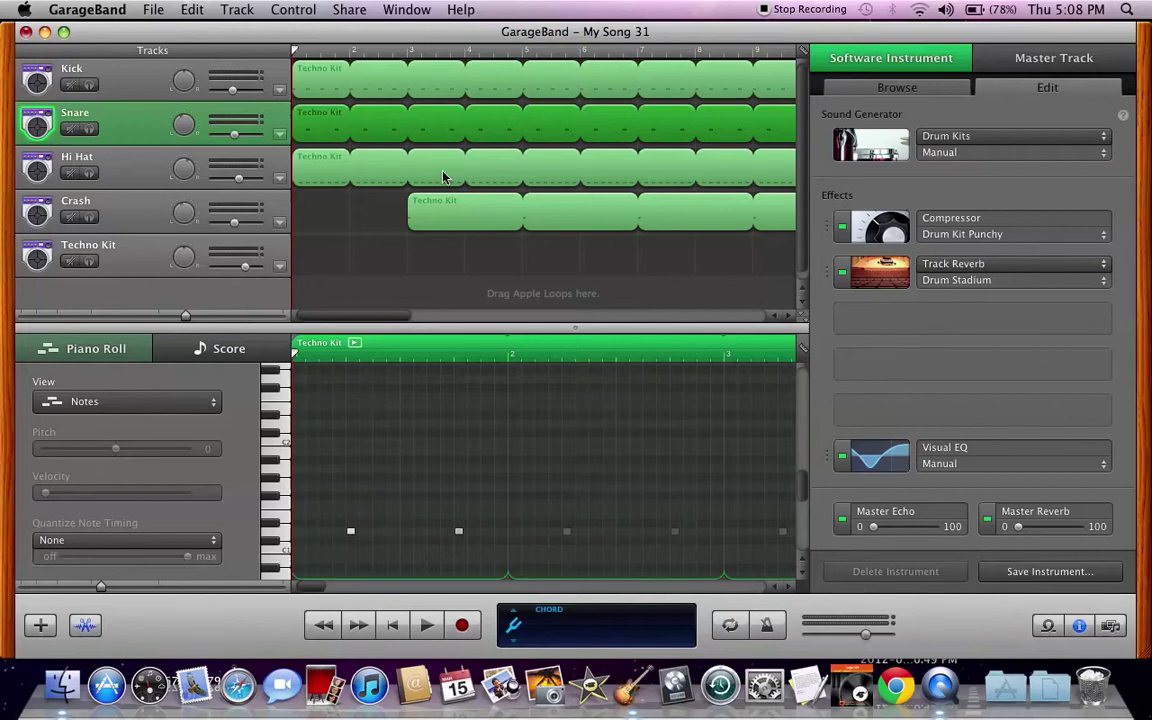
click(127, 268)
click(442, 138)
click(398, 156)
scroll(463, 253, down, 1)
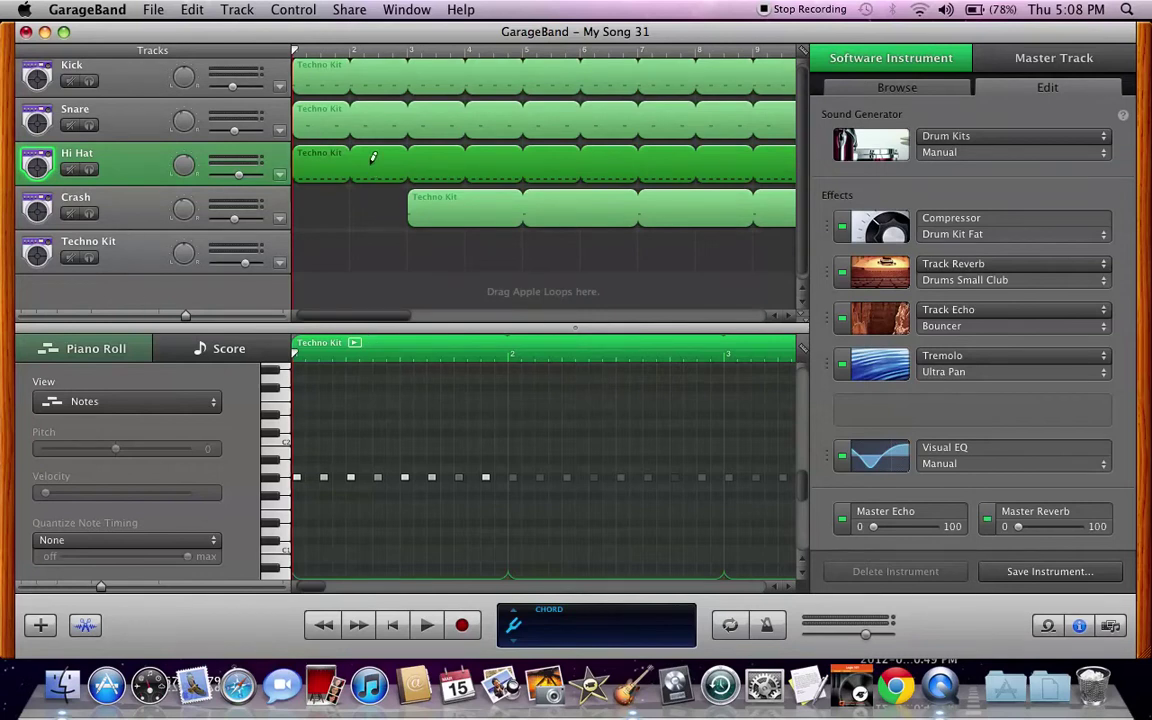
click(136, 251)
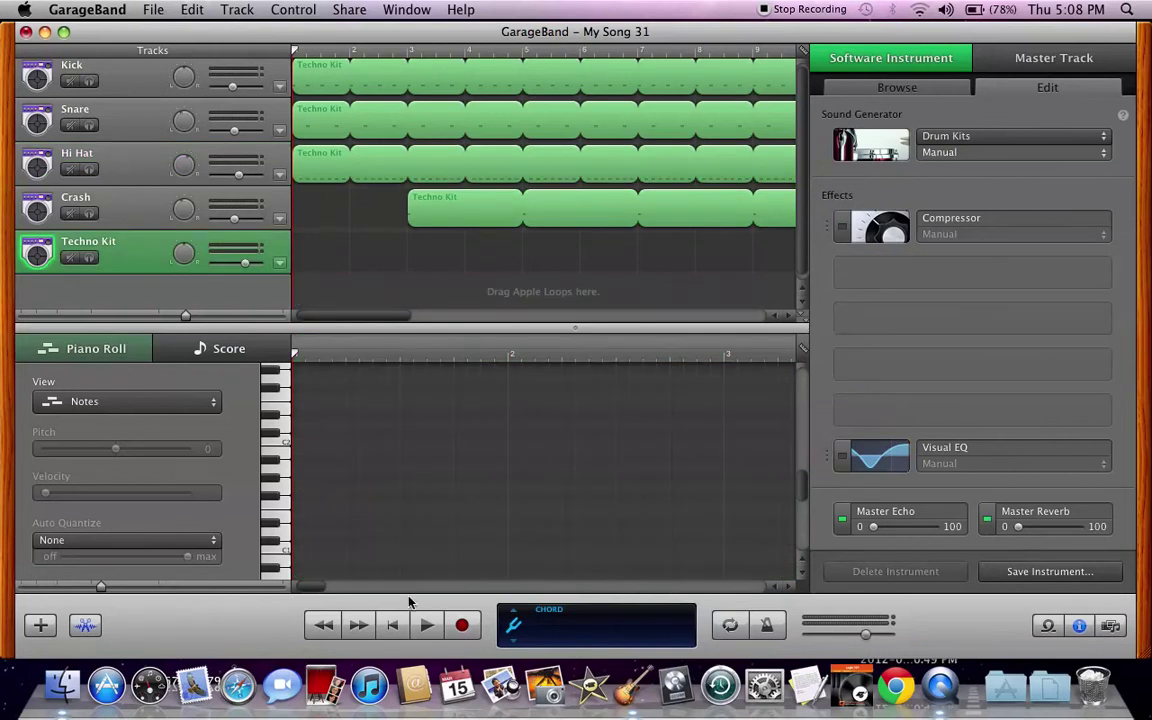
- Paste a one-bar drum region onto the Techno Kit track and delete its unwanted notes
key(super+v)
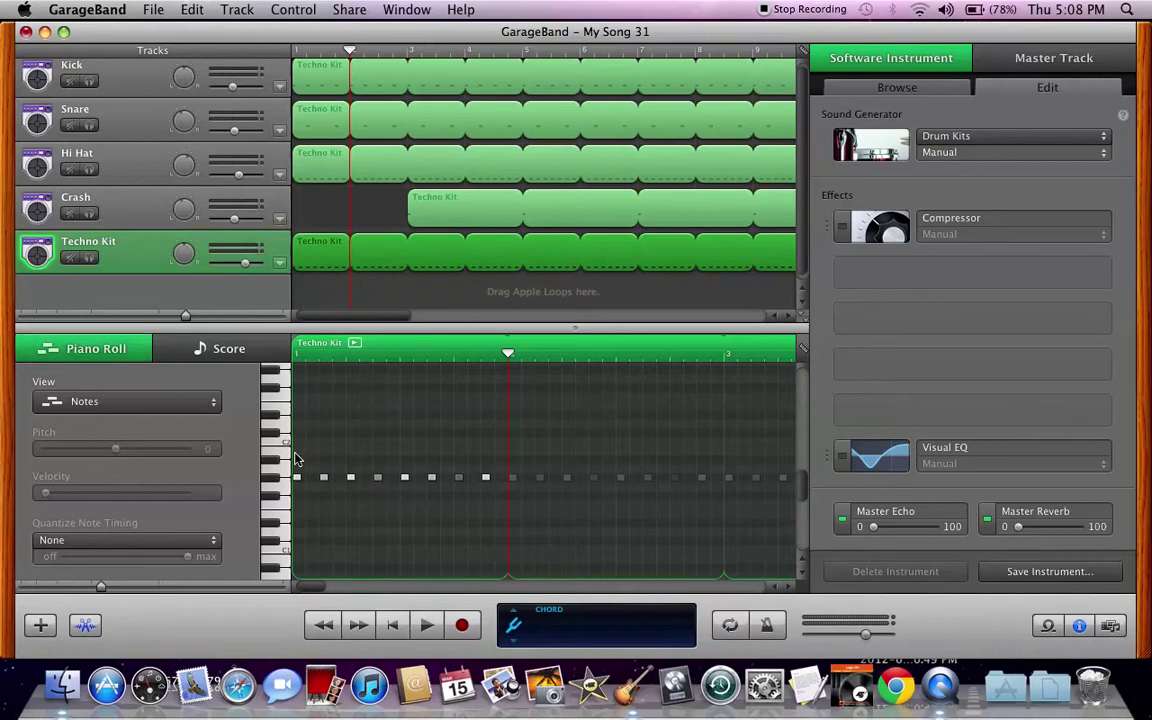
drag(297, 460, 501, 518)
click(501, 518)
key(super+a)
key(Delete)
- Paste copies of the single hi-hat note to build a row of four notes
click(297, 479)
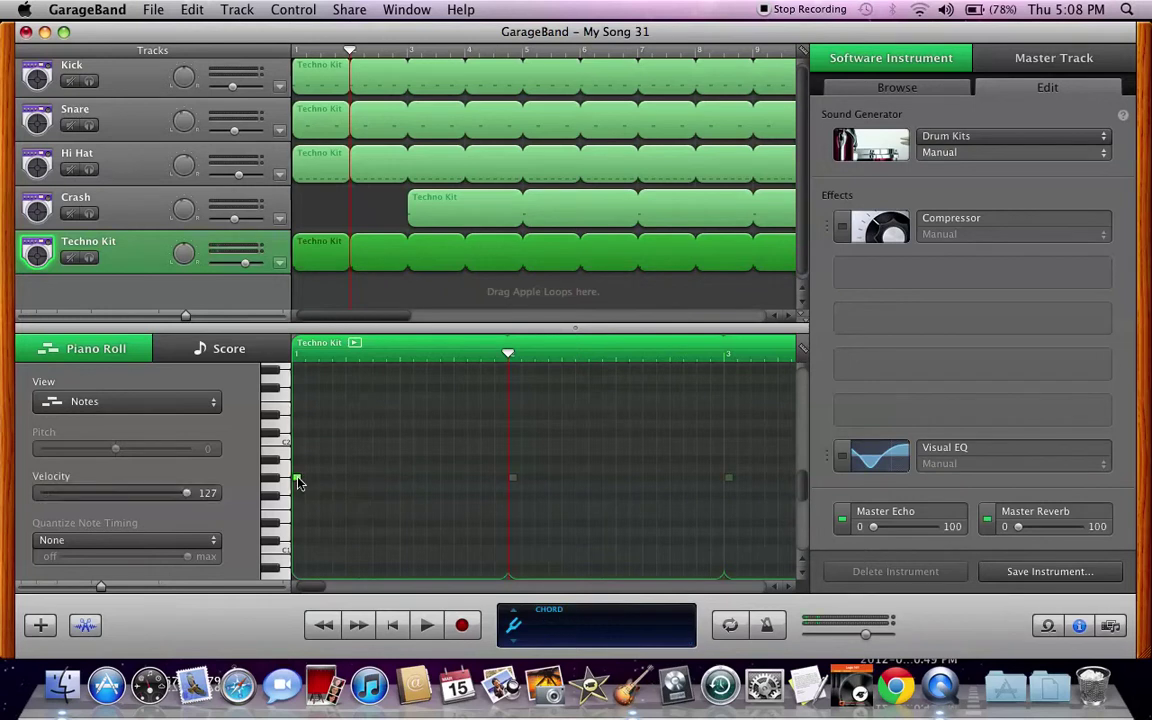
click(301, 358)
key(super+v)
mouse_move(310, 478)
mouse_down()
mouse_move(321, 483)
mouse_move(310, 478)
mouse_up()
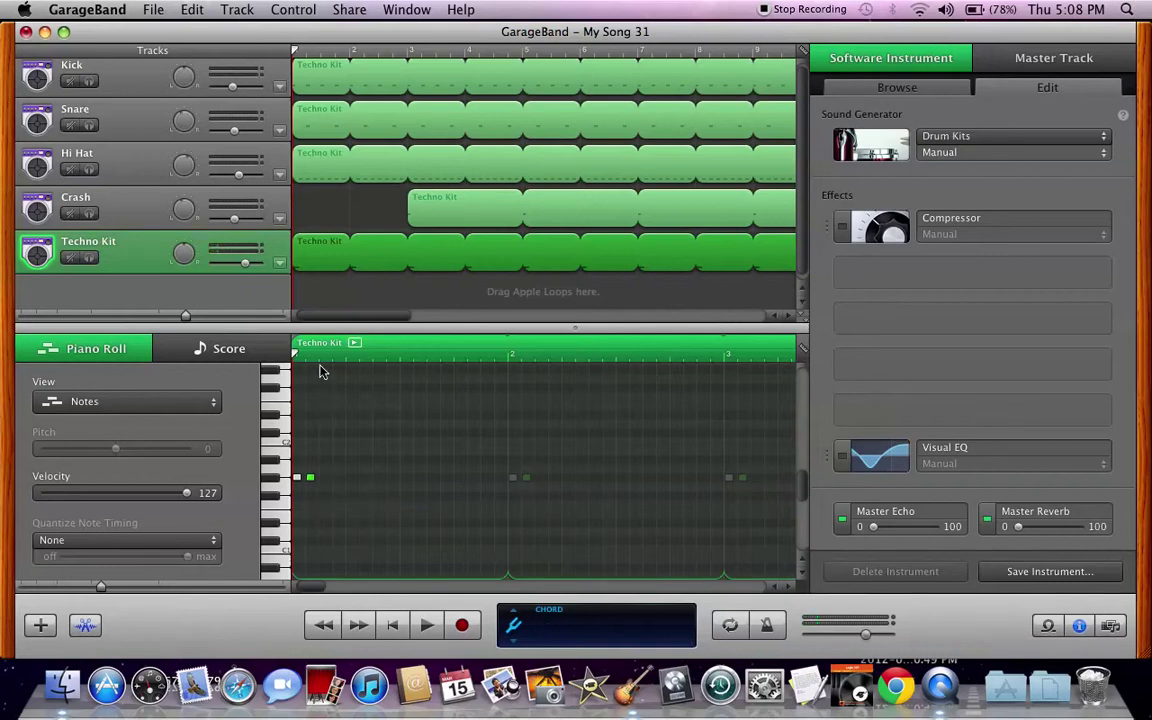
click(320, 362)
key(super+v)
key(super+v)
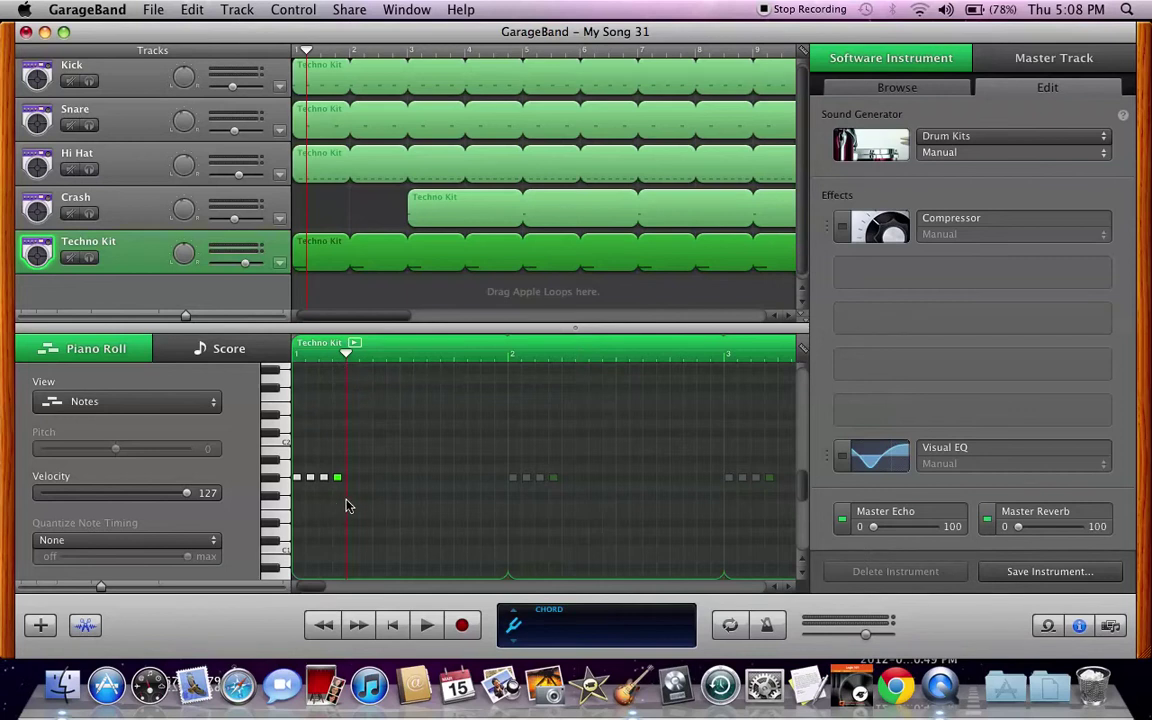
scroll(340, 500, up, 5)
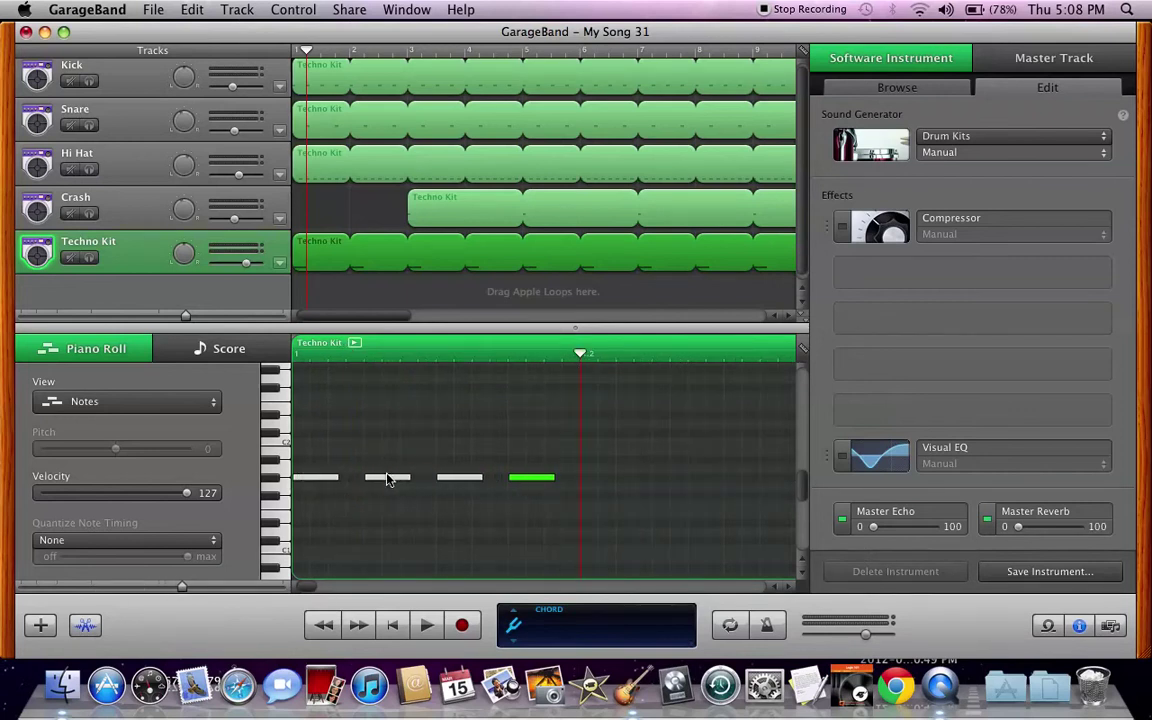
- Shorten the four notes, pack them side by side into a rapid roll, and audition it
drag(550, 515, 329, 455)
drag(549, 487, 518, 484)
click(499, 519)
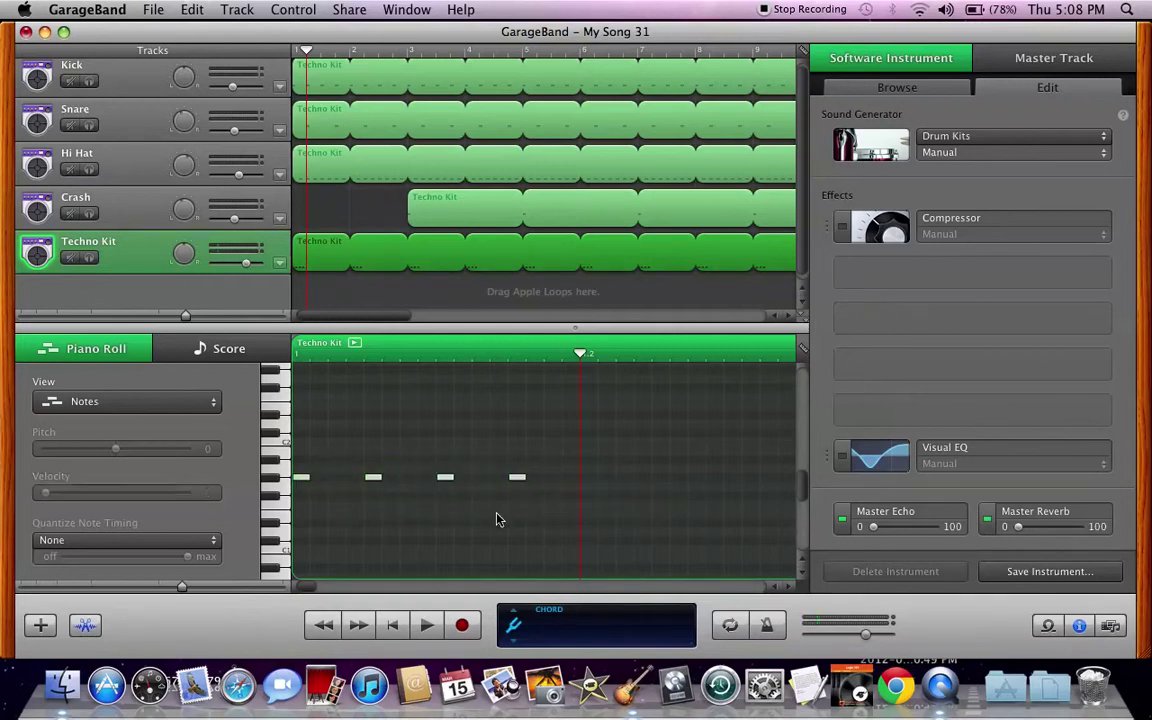
click(373, 478)
drag(375, 482, 320, 482)
drag(446, 481, 337, 487)
drag(517, 481, 352, 478)
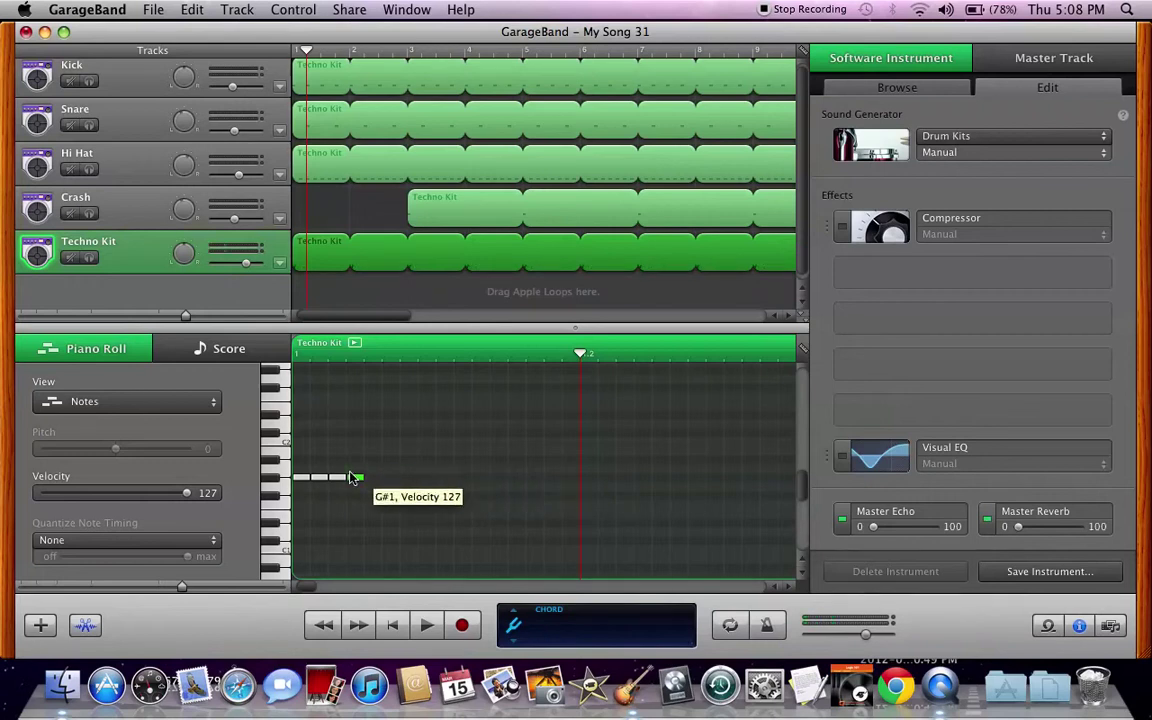
click(355, 343)
click(356, 345)
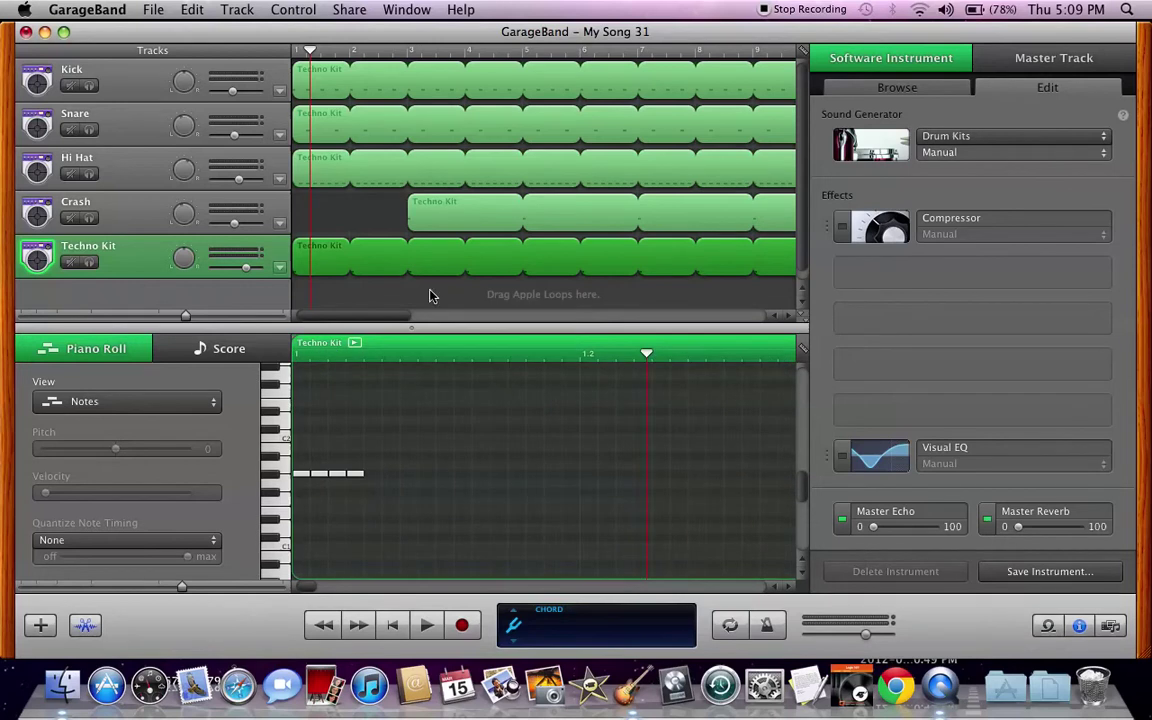
- Trim the Techno Kit region down to just the roll and place it right before bar 3
scroll(425, 292, right, 5)
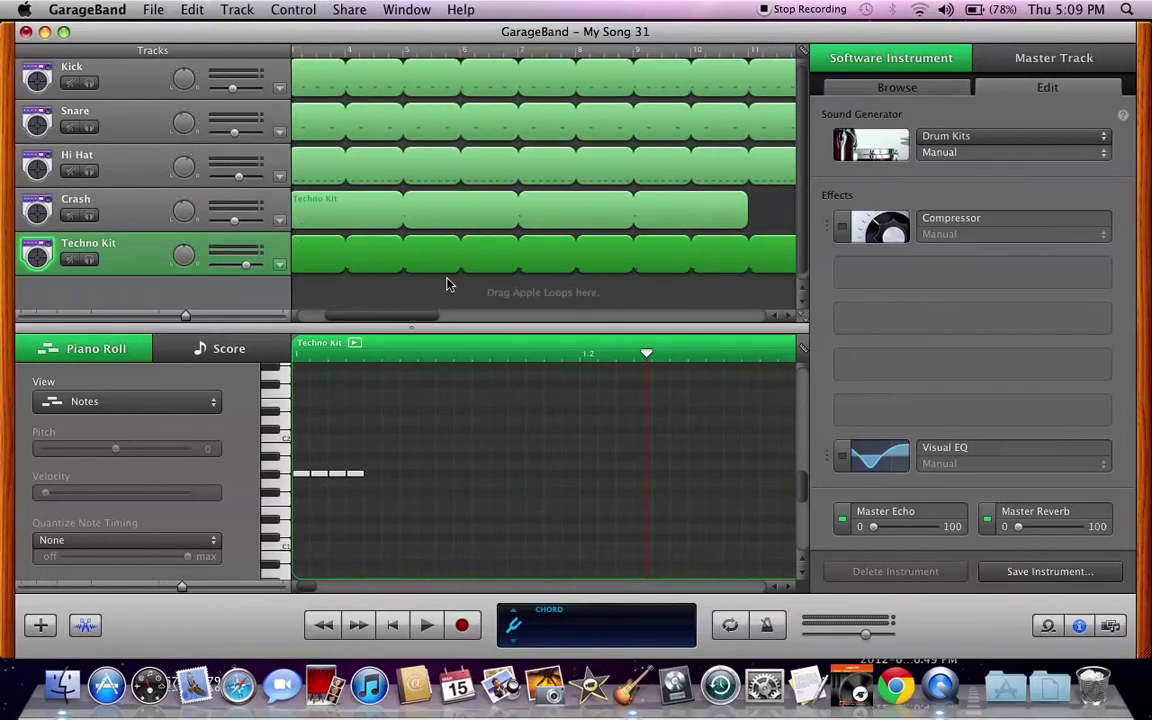
scroll(463, 287, down, 5)
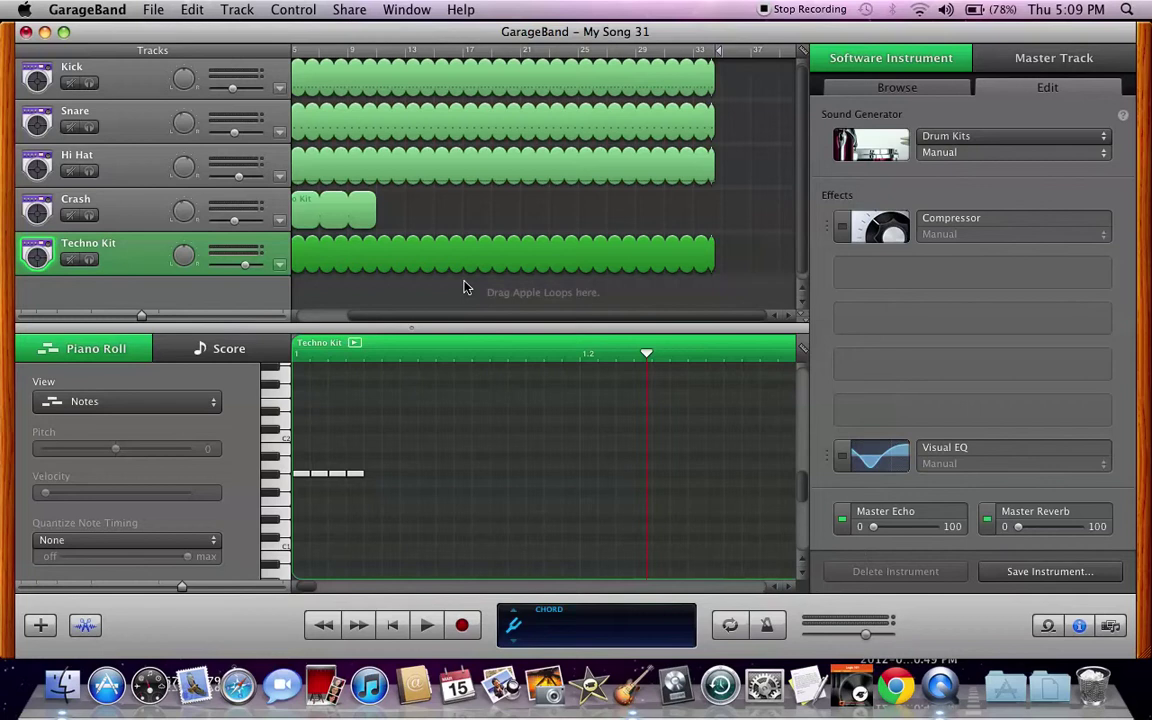
drag(711, 267, 300, 250)
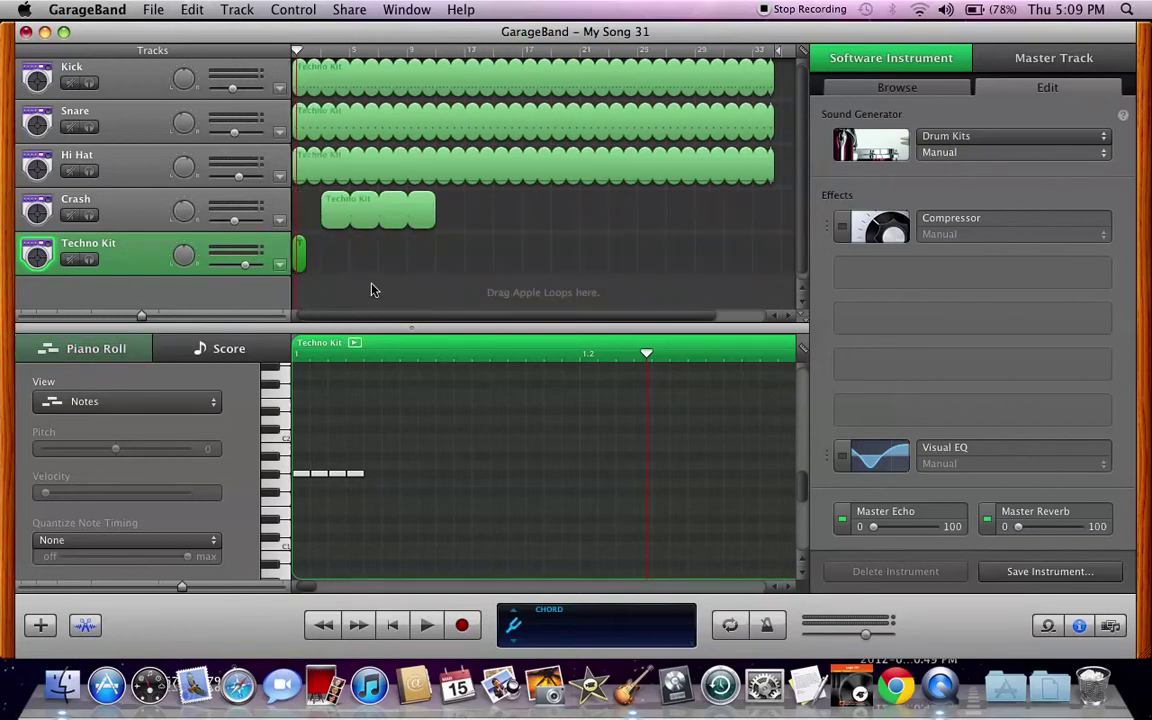
scroll(372, 290, up, 2)
scroll(371, 290, up, 2)
drag(346, 242, 277, 260)
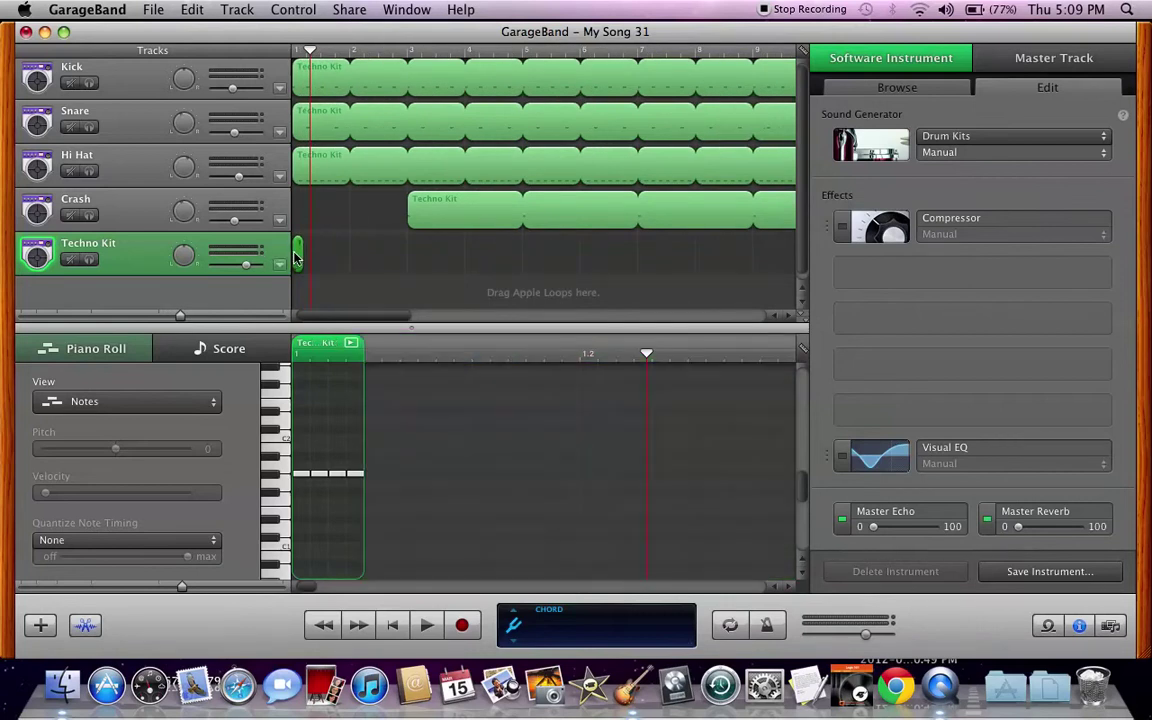
drag(295, 258, 397, 260)
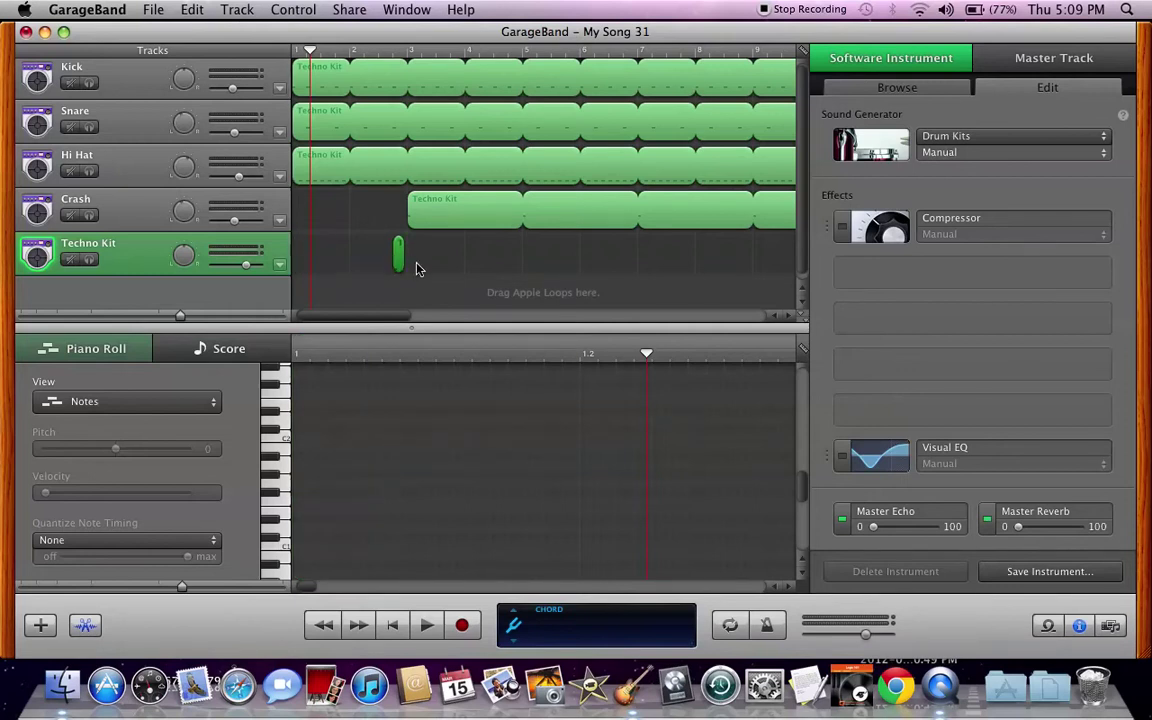
key(ctrl+Right)
key(ctrl+Right)
key(ctrl+Left)
key(ctrl+Right)
key(ctrl+Right)
key(ctrl+Left)
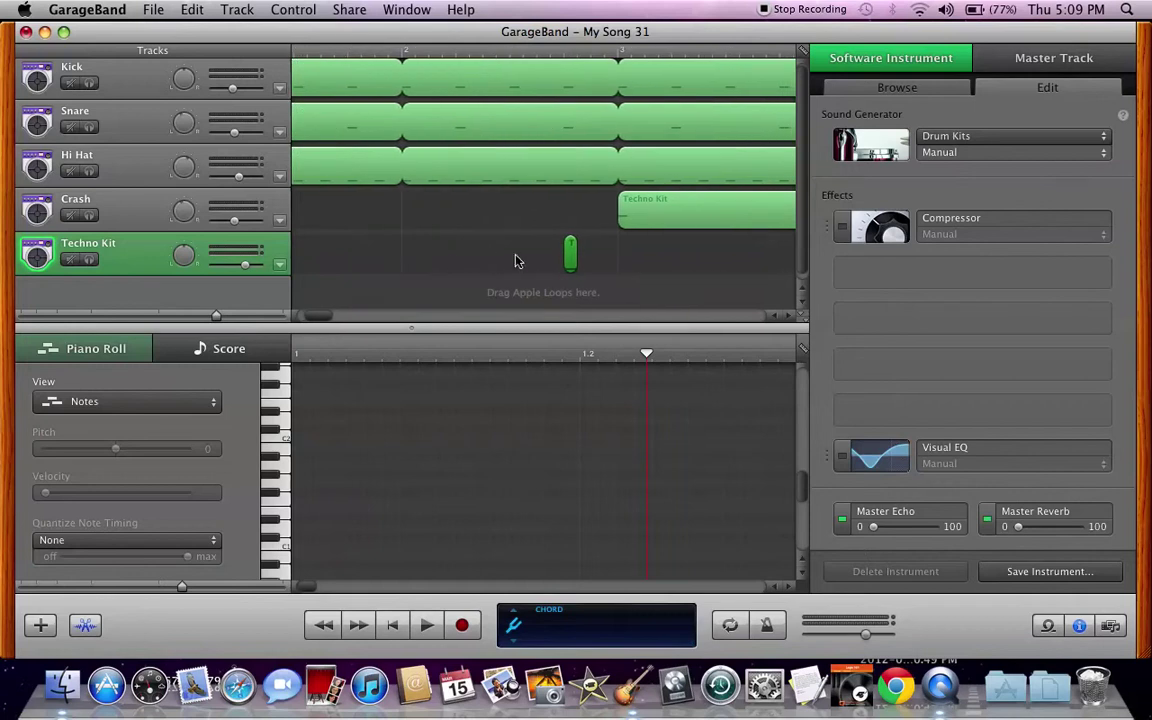
drag(567, 264, 609, 262)
- Enable the Visual EQ, boosting treble above 5K and pulling the bass down slightly
click(836, 225)
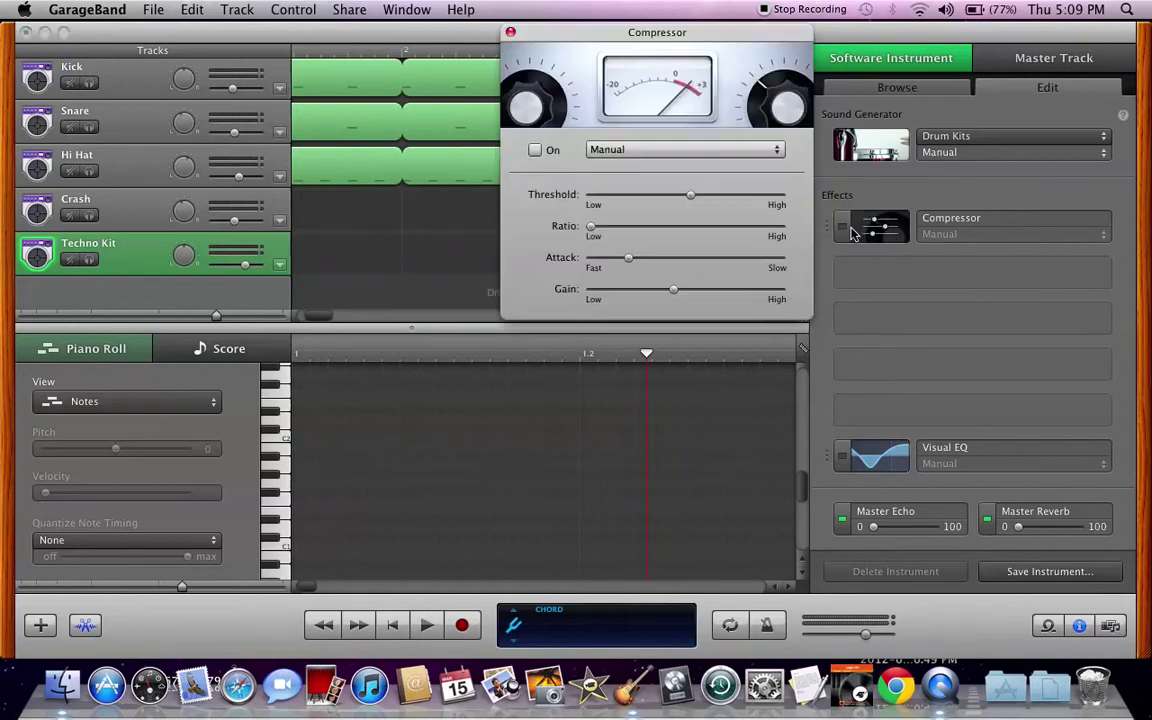
click(510, 32)
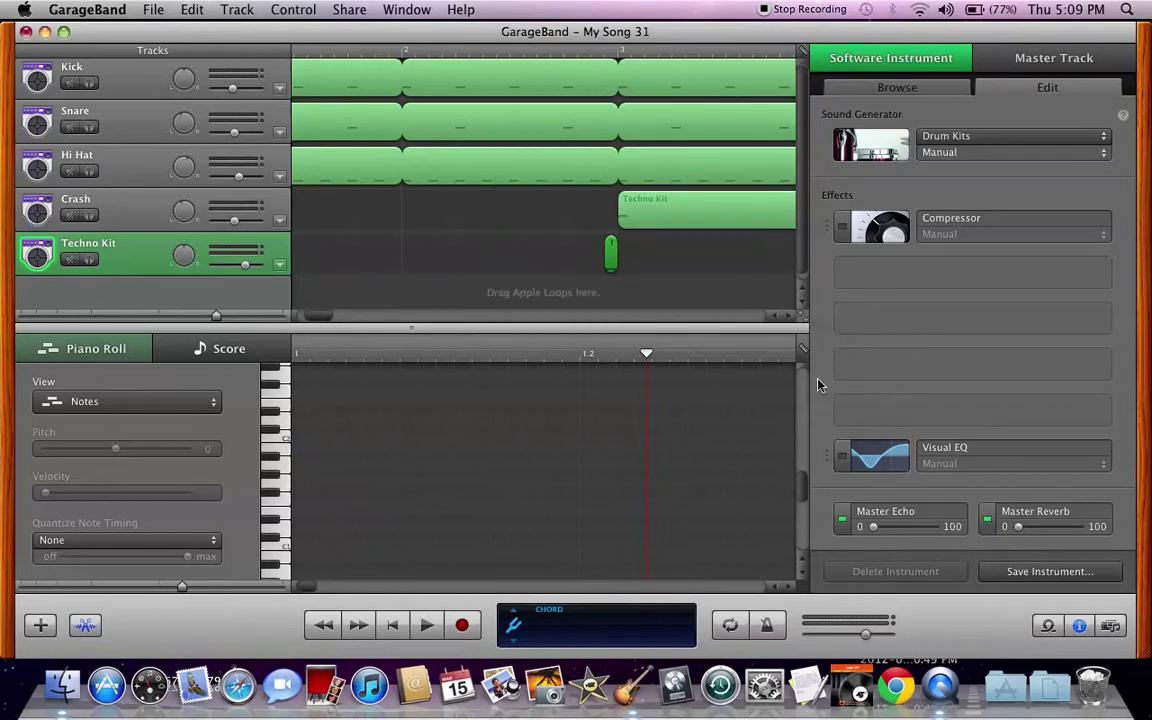
click(842, 456)
click(878, 456)
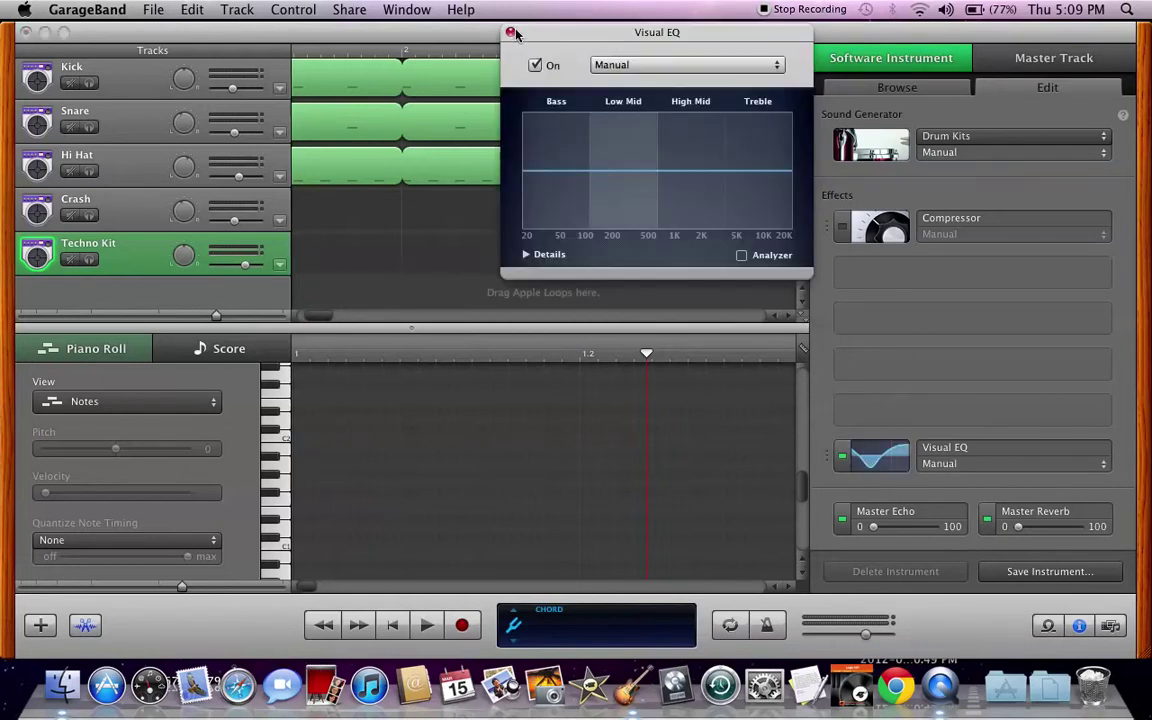
drag(746, 170, 715, 160)
drag(573, 180, 573, 186)
click(510, 32)
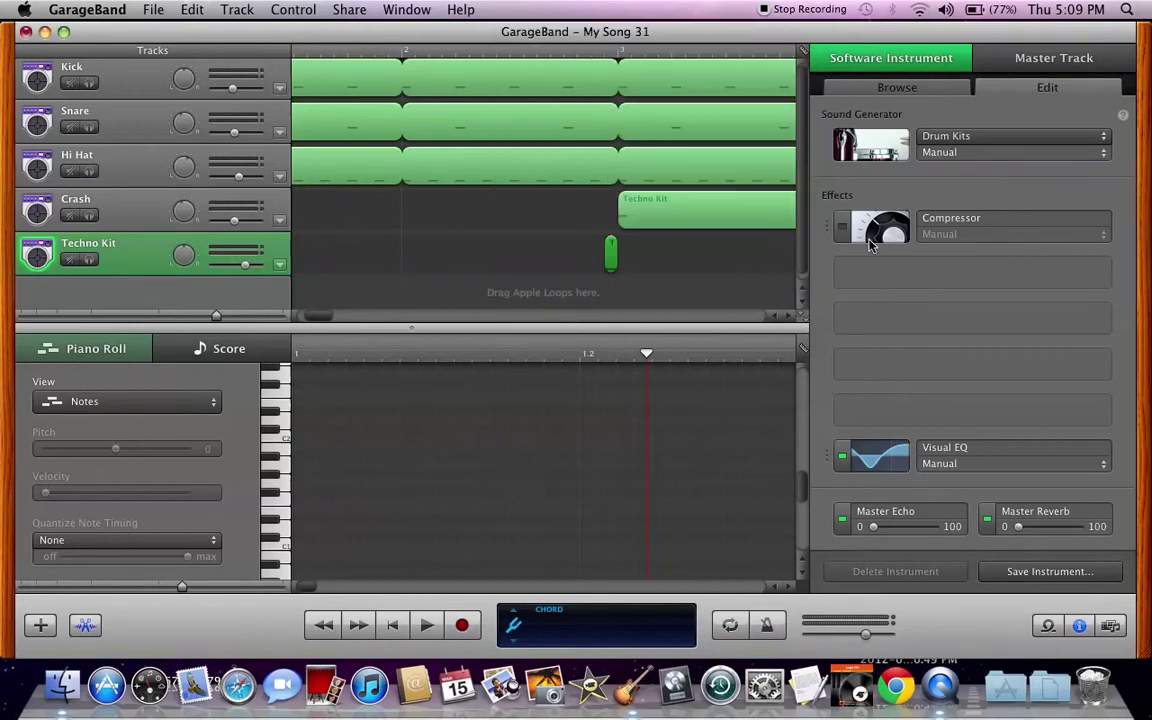
- Switch on the compressor with the Drum Kit Fat preset
click(843, 229)
click(995, 235)
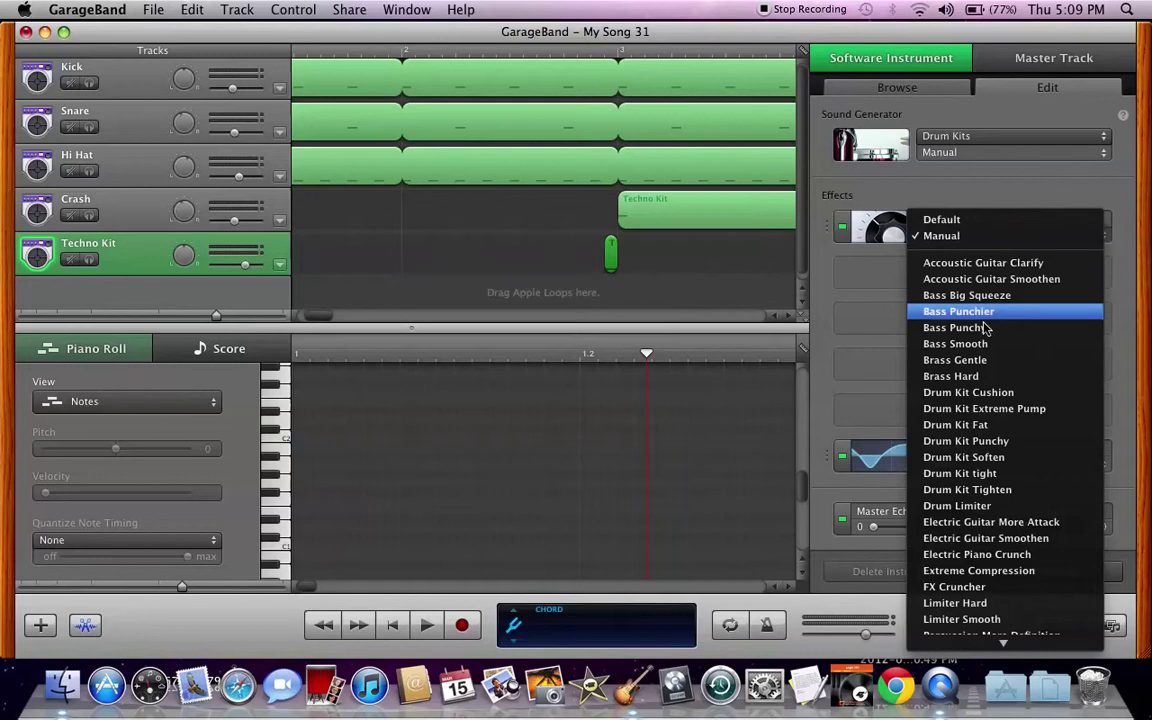
click(955, 424)
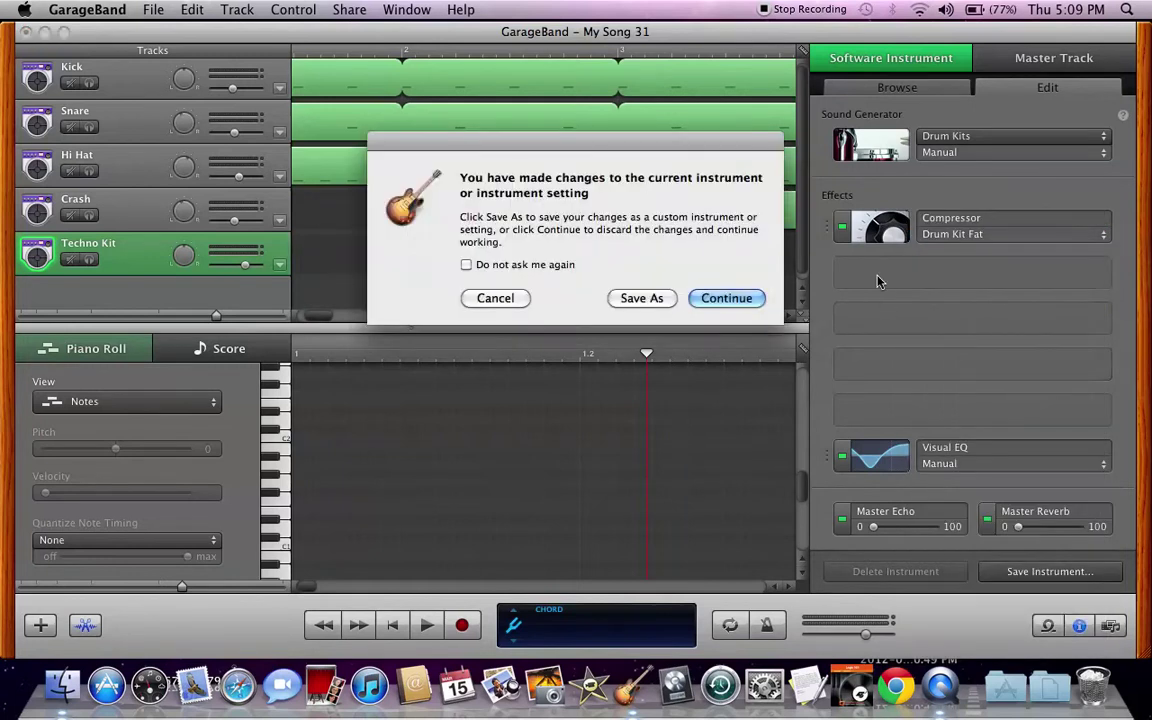
click(718, 298)
- Add a Track Reverb in an empty slot using the Drums Small Club preset
click(907, 287)
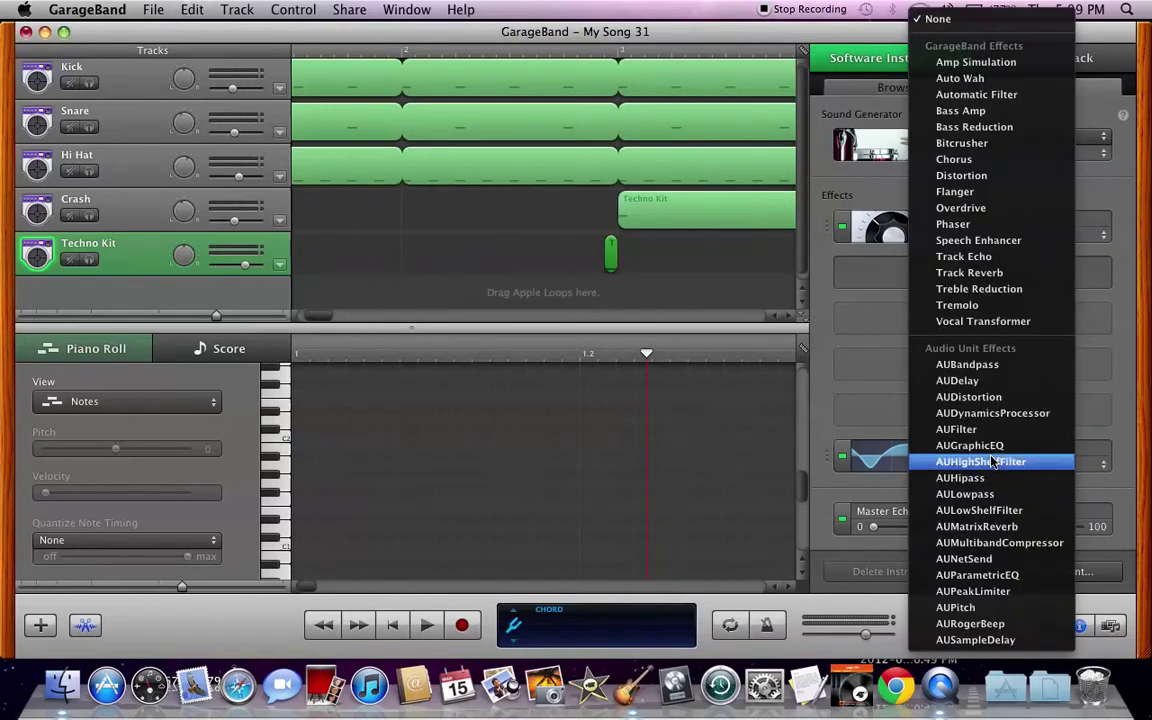
click(943, 268)
click(943, 282)
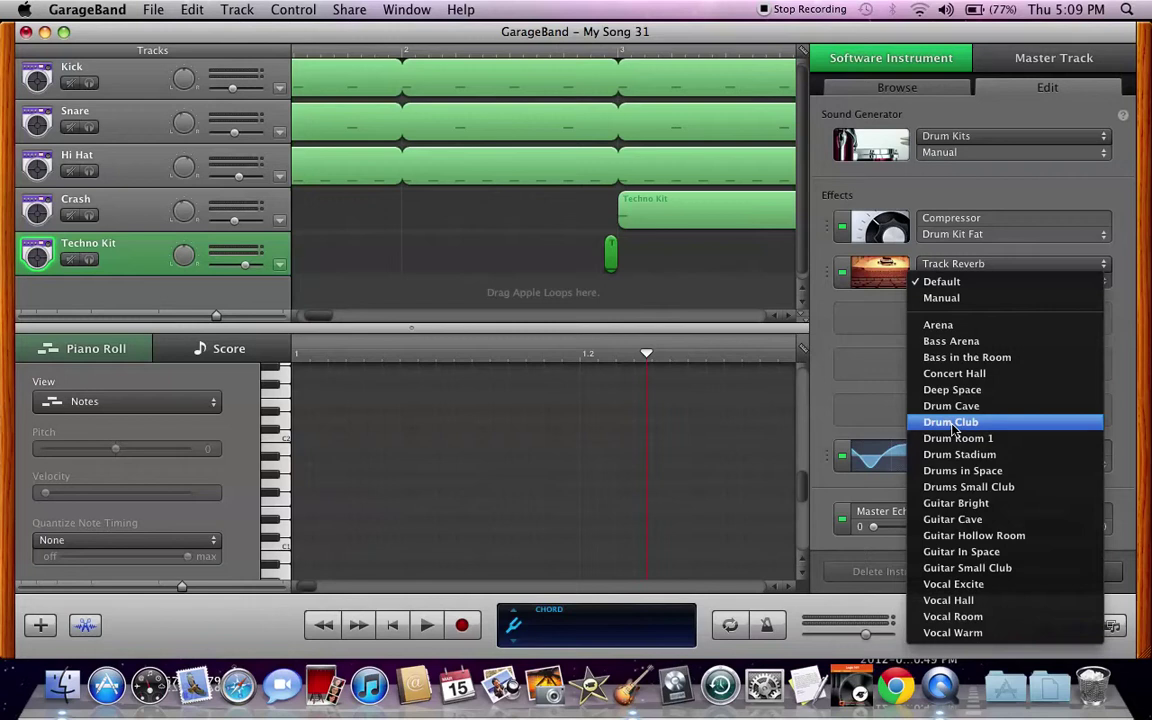
click(955, 487)
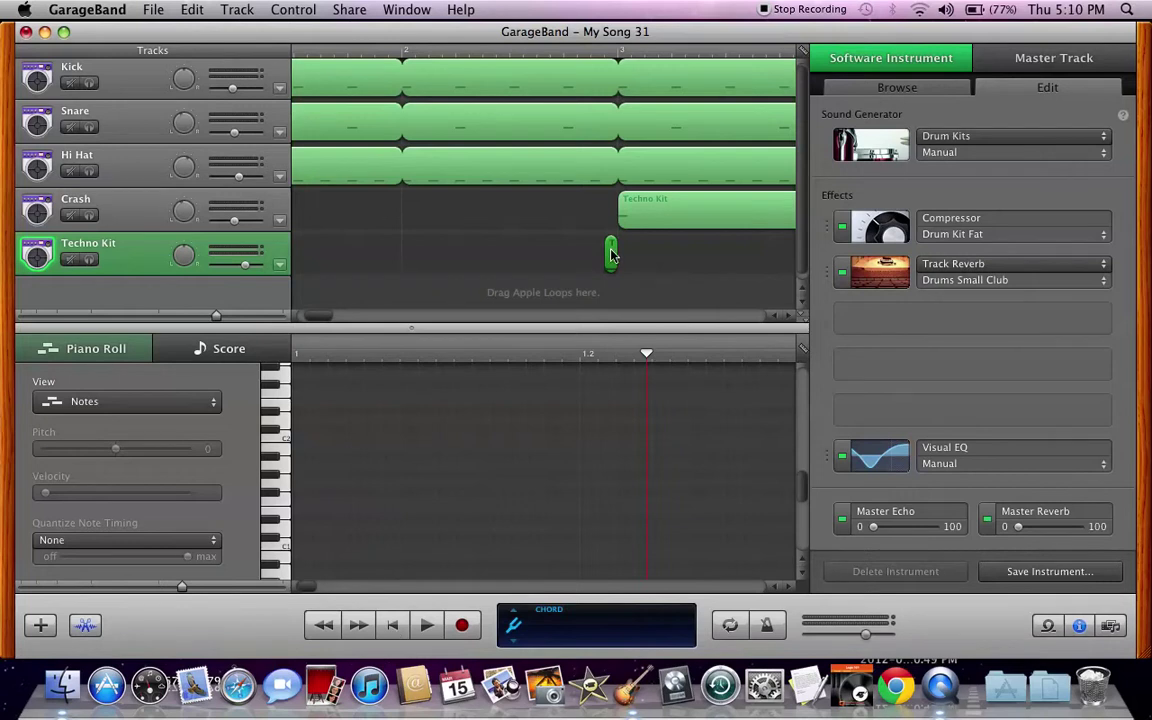
- Paste copies of the roll region just before bar 7 and at a further point in the song
key(ctrl+Left)
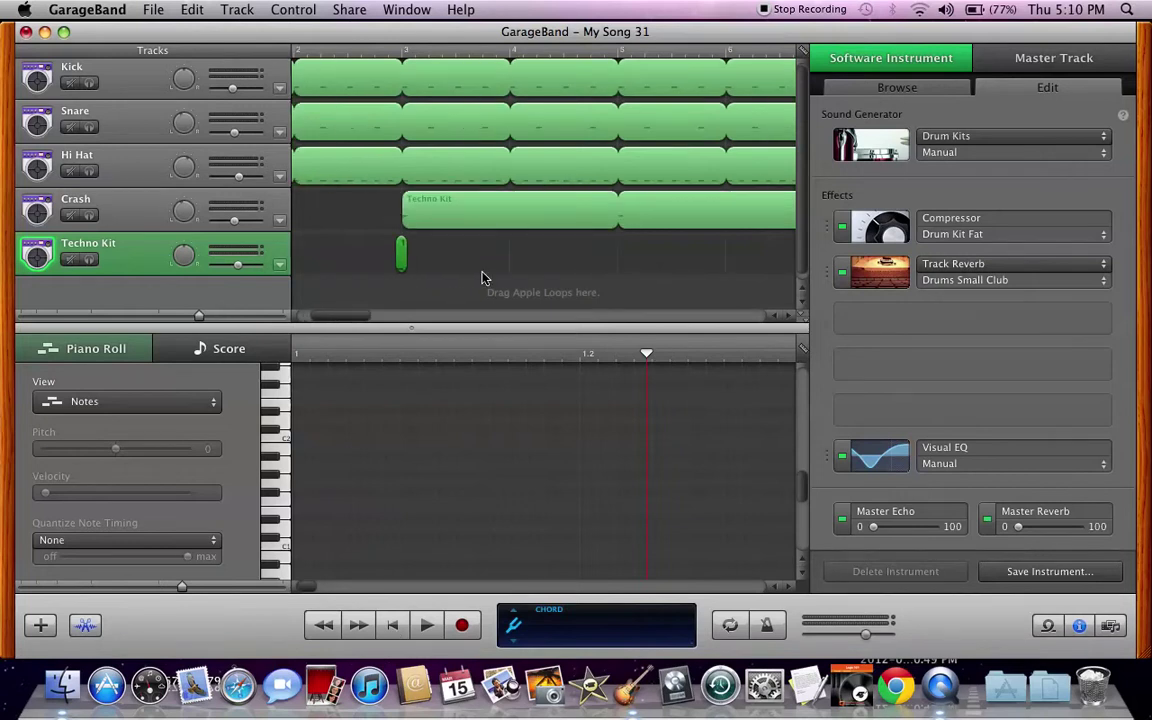
scroll(627, 273, right, 5)
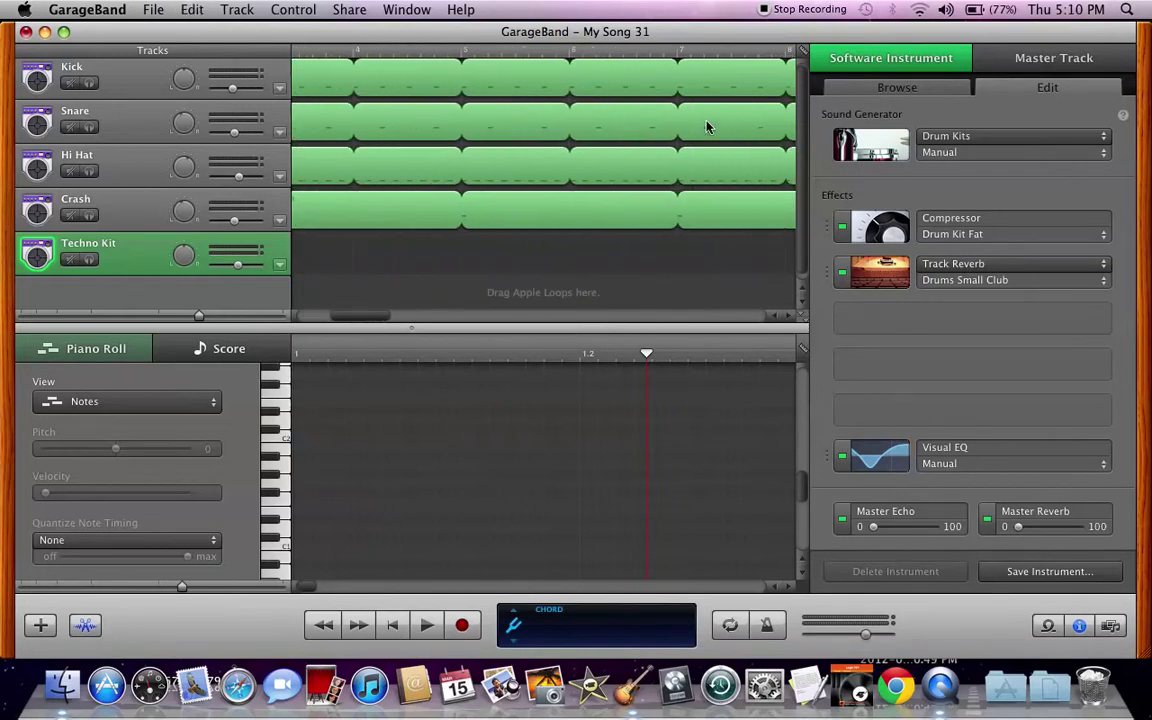
click(668, 57)
key(super+v)
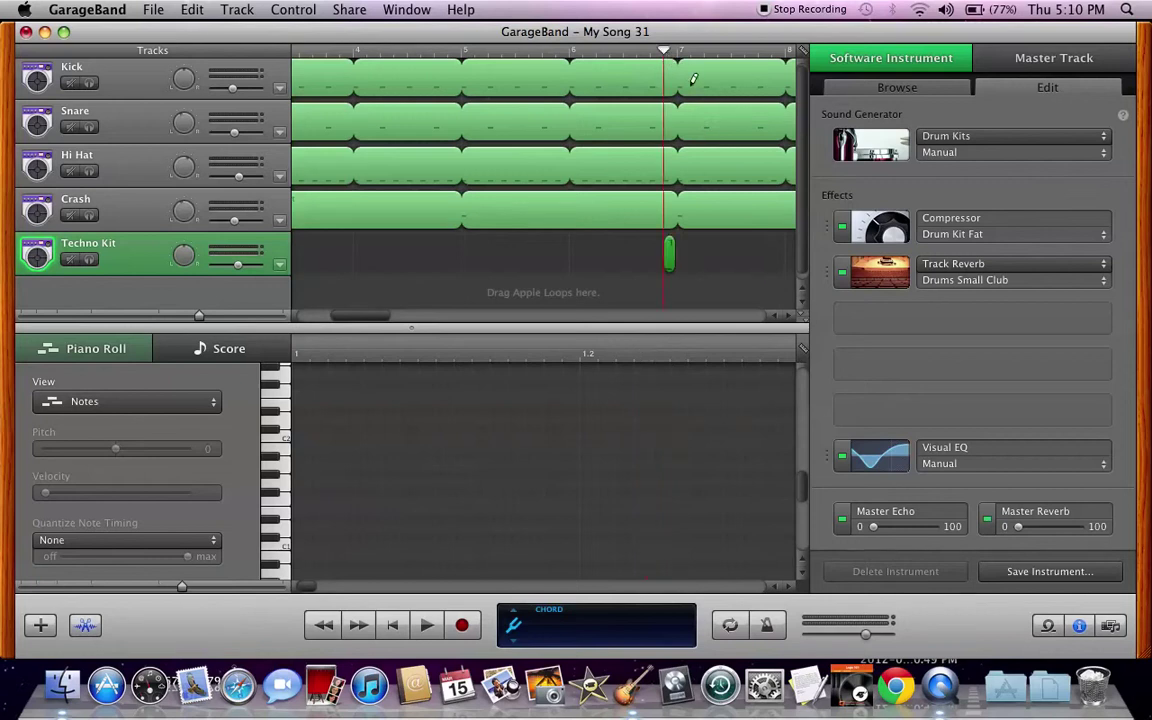
scroll(697, 162, right, 1)
scroll(697, 162, right, 8)
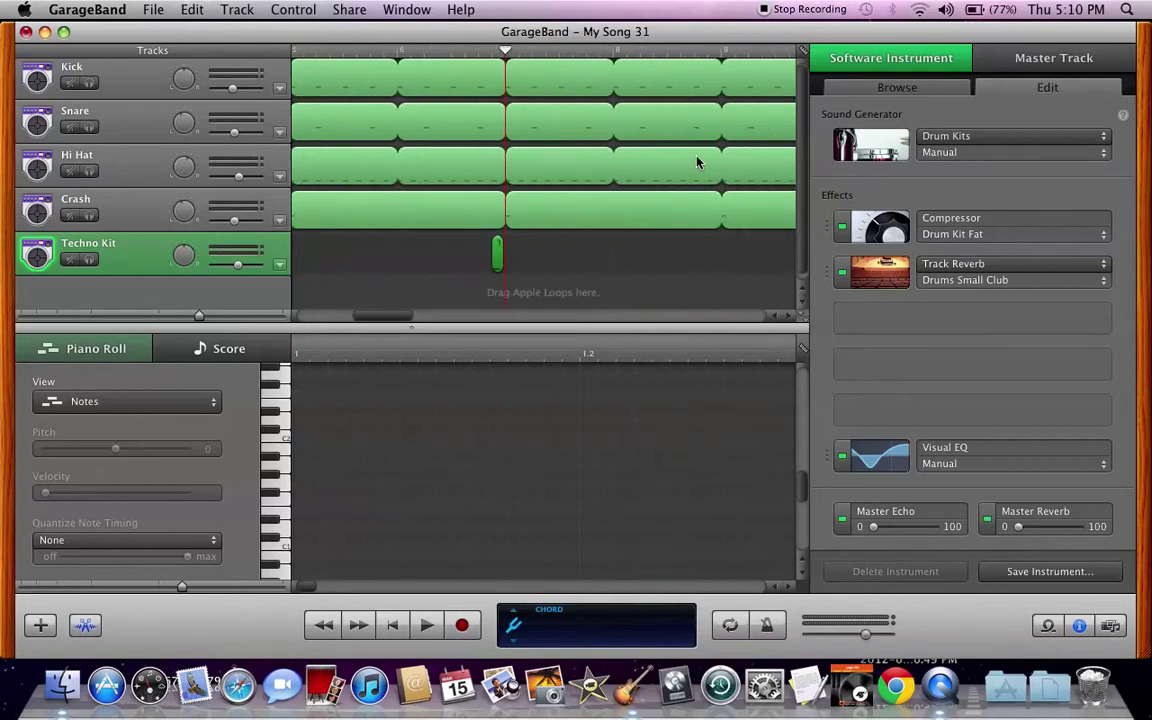
scroll(697, 162, right, 3)
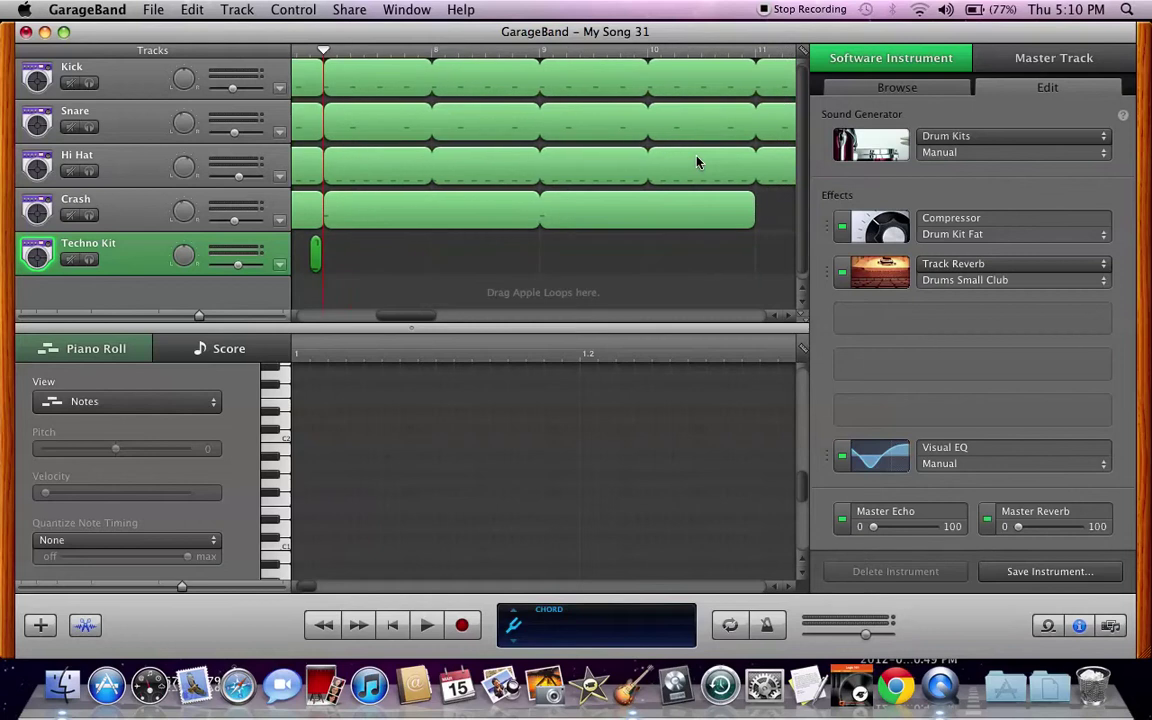
scroll(681, 162, left, 5)
scroll(681, 163, left, 9)
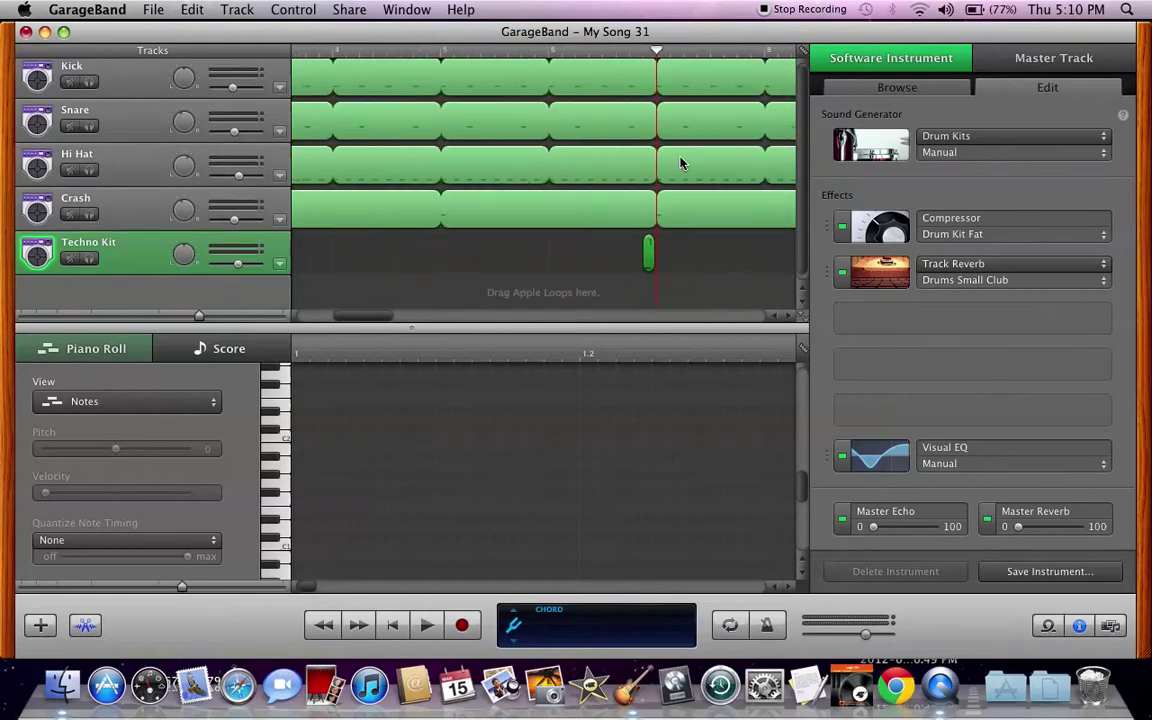
click(483, 51)
key(super+v)
- Paste another roll copy further along and nudge it slightly earlier into place
scroll(522, 137, right, 5)
scroll(522, 137, right, 7)
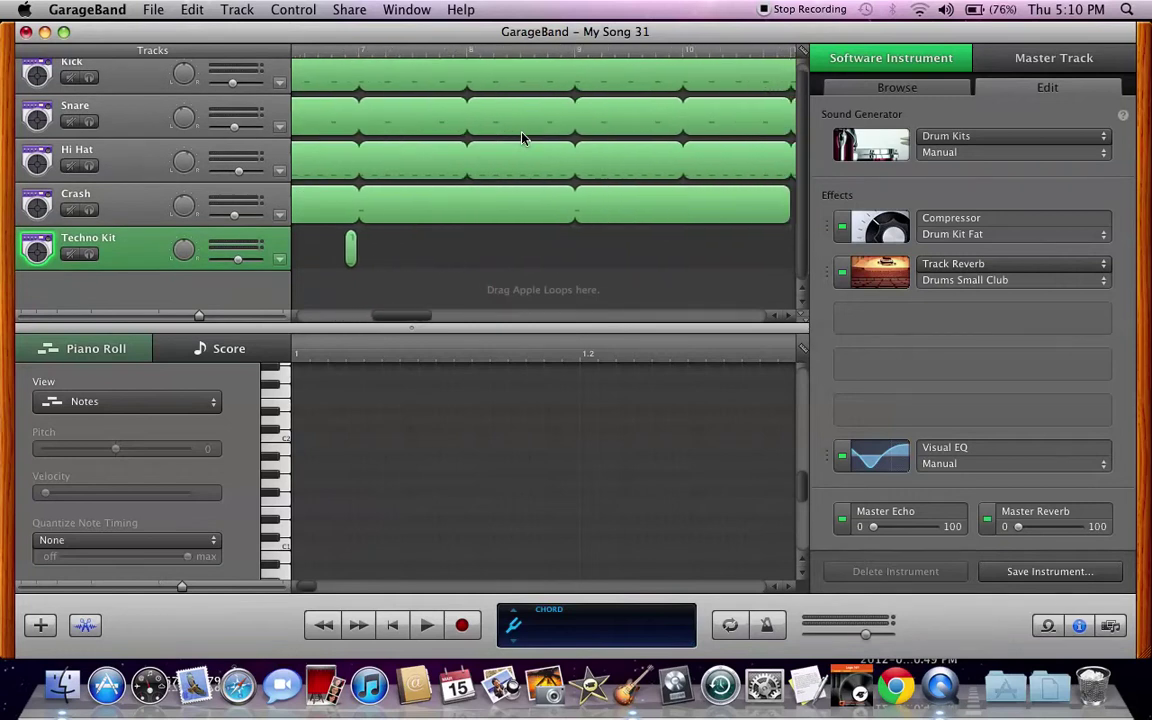
click(560, 54)
key(super+v)
key(ctrl+Right)
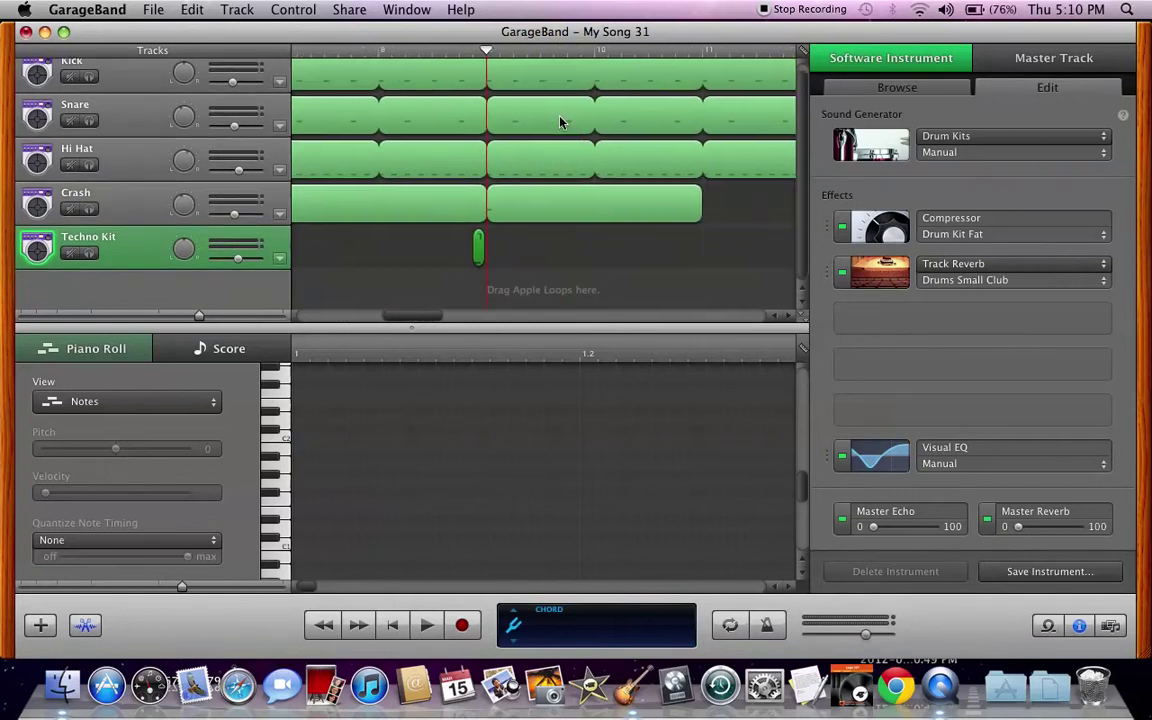
key(ctrl+Right)
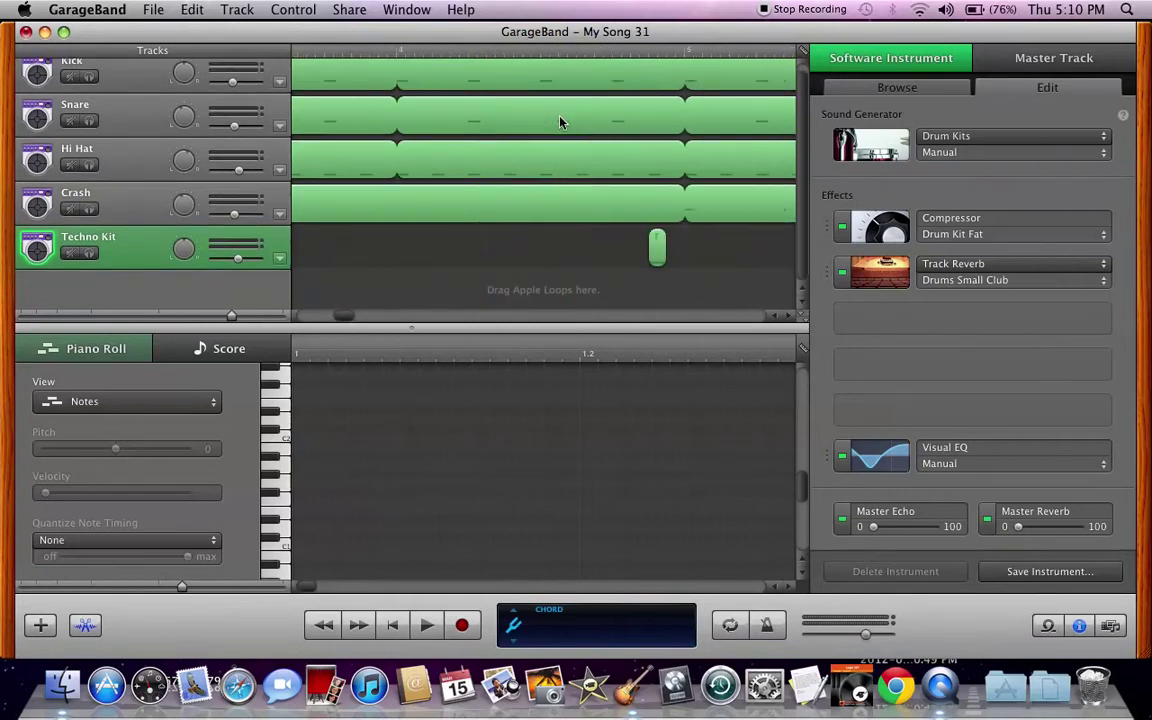
drag(650, 248, 645, 248)
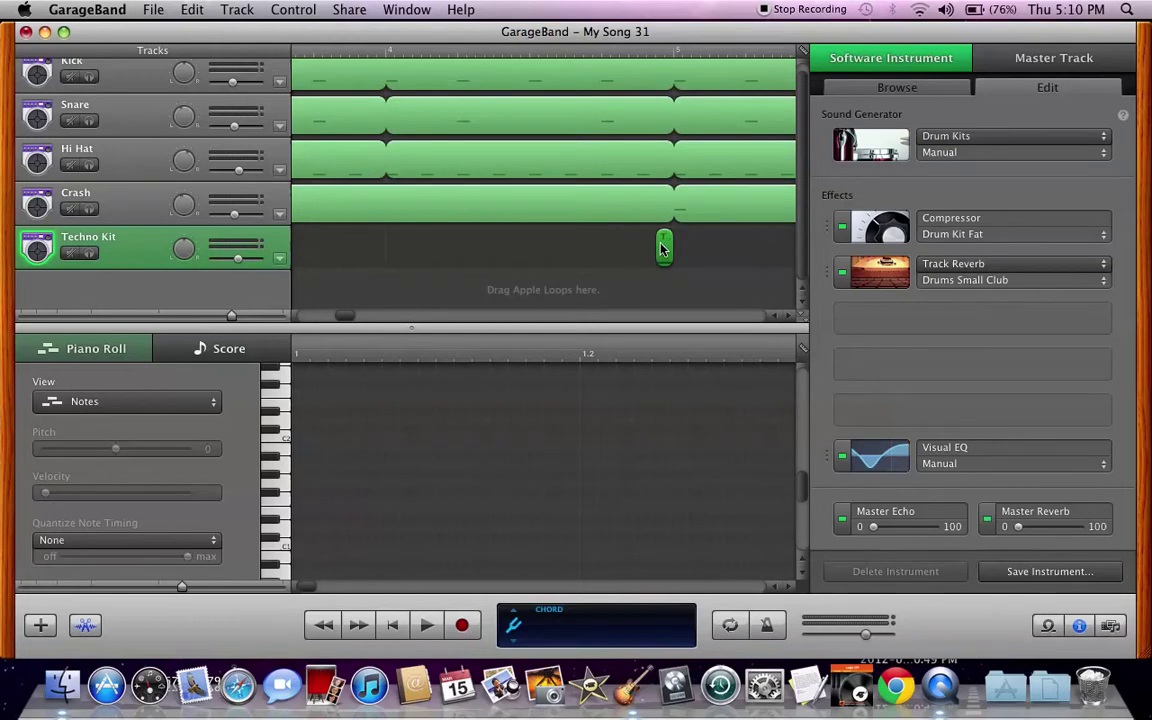
- Scroll along the timeline to check where the roll copies sit
scroll(661, 249, right, 5)
scroll(661, 249, left, 4)
scroll(661, 249, right, 2)
scroll(600, 252, left, 1)
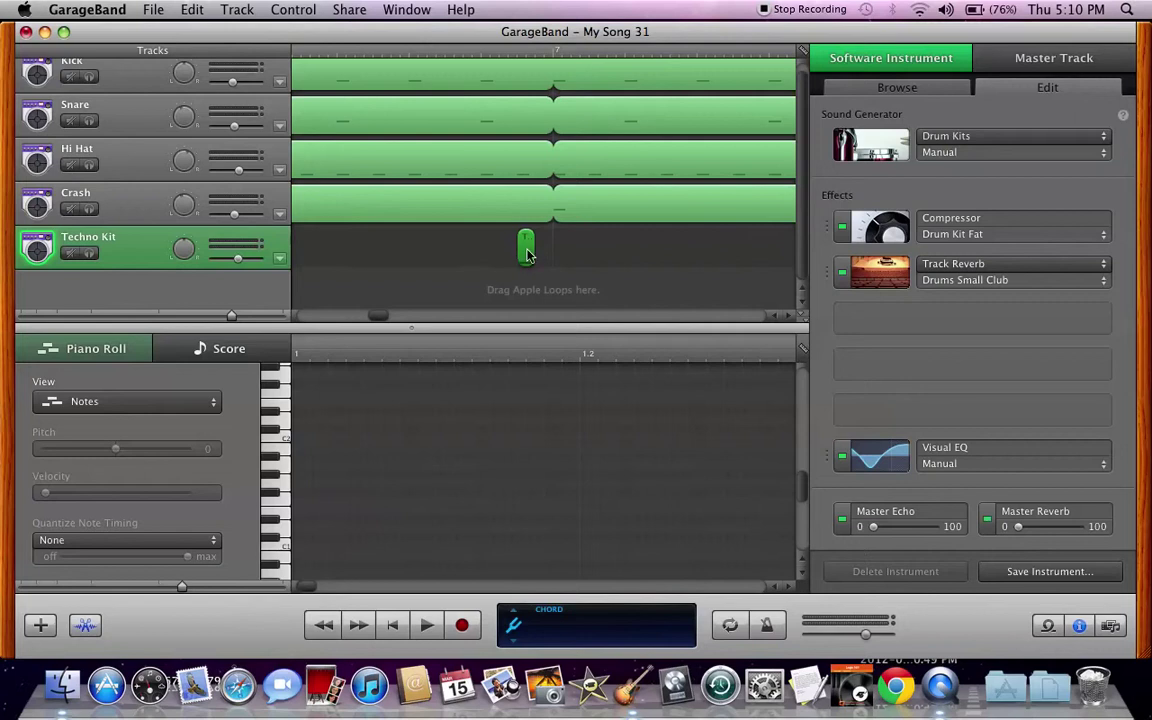
scroll(545, 255, left, 3)
scroll(545, 255, right, 5)
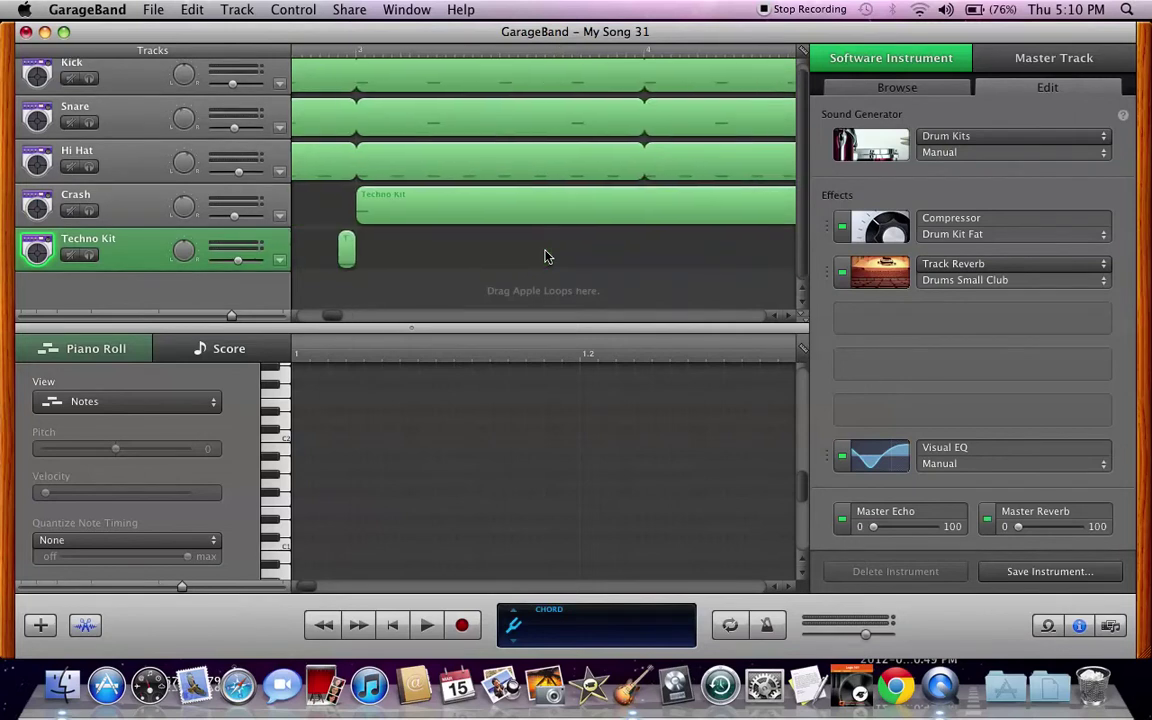
scroll(545, 255, left, 4)
scroll(545, 255, right, 5)
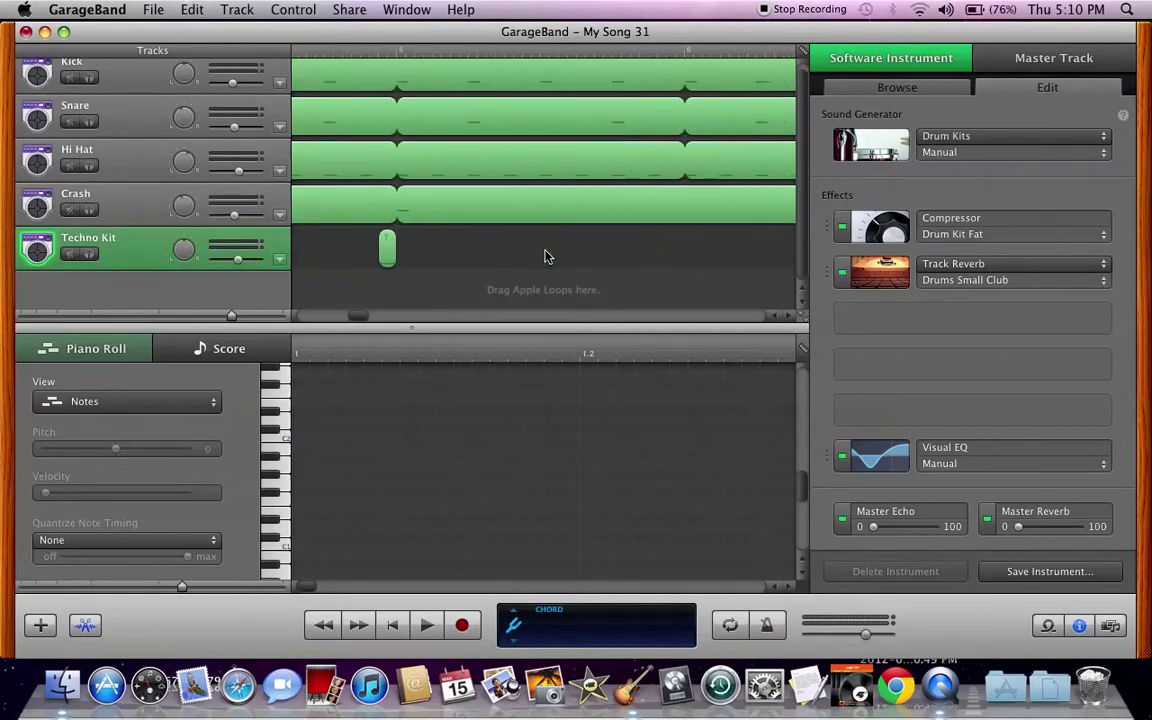
scroll(545, 255, left, 3)
scroll(545, 255, right, 1)
scroll(545, 255, left, 1)
scroll(545, 255, left, 4)
scroll(545, 255, right, 3)
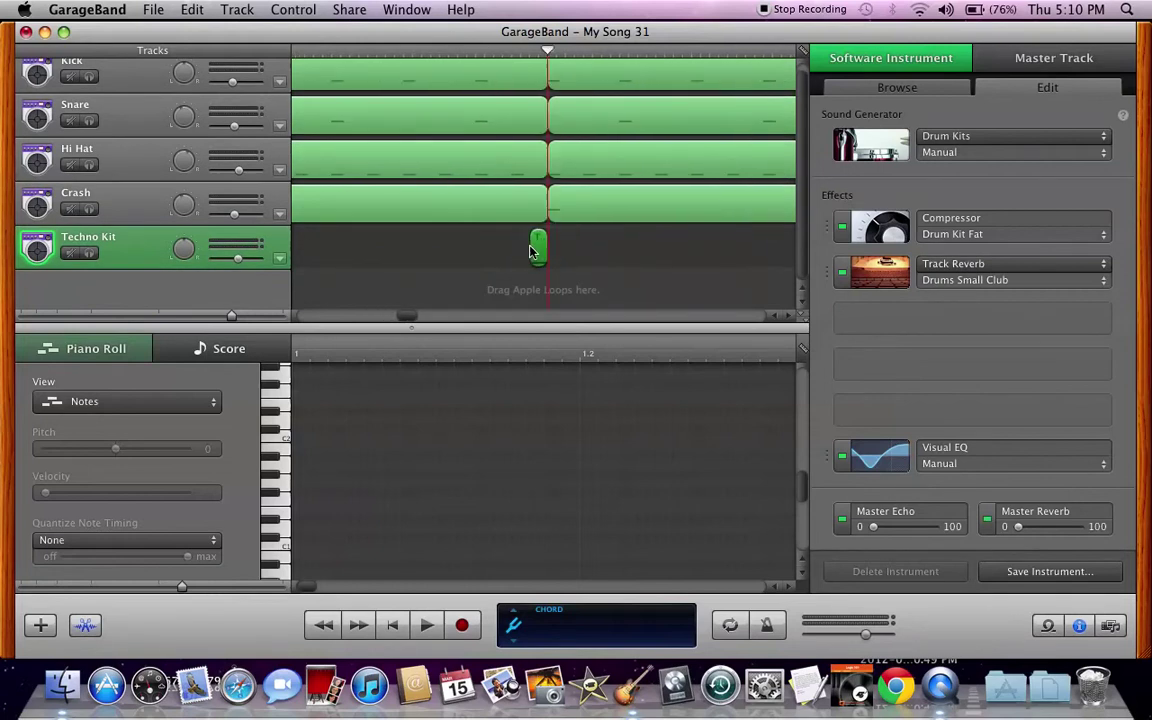
scroll(532, 252, right, 3)
scroll(522, 260, right, 5)
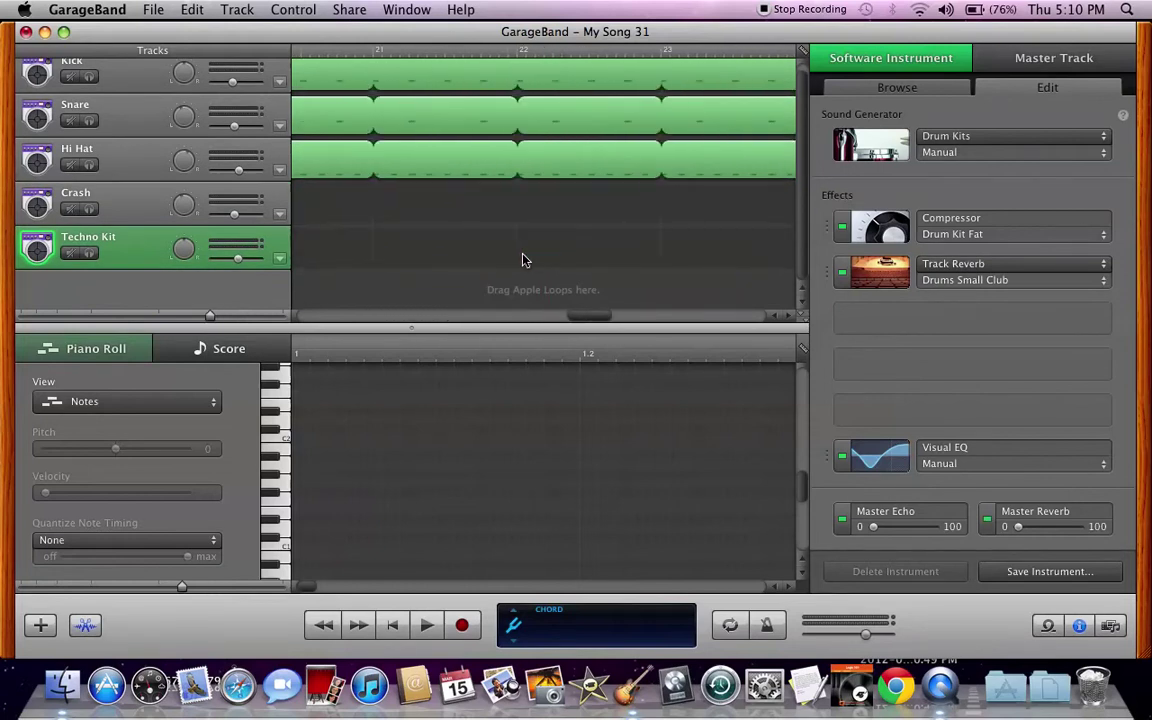
- Play the whole beat from the start to hear the roll with Kick, Snare, Hi Hat and Crash
click(392, 630)
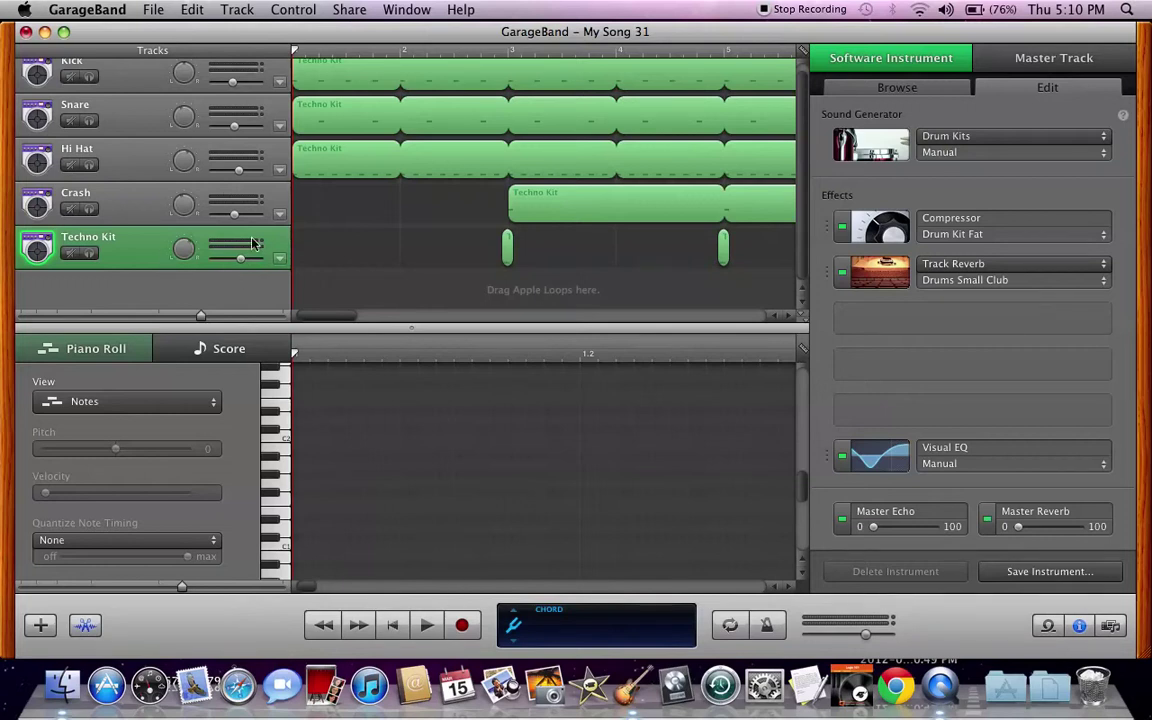
click(428, 627)
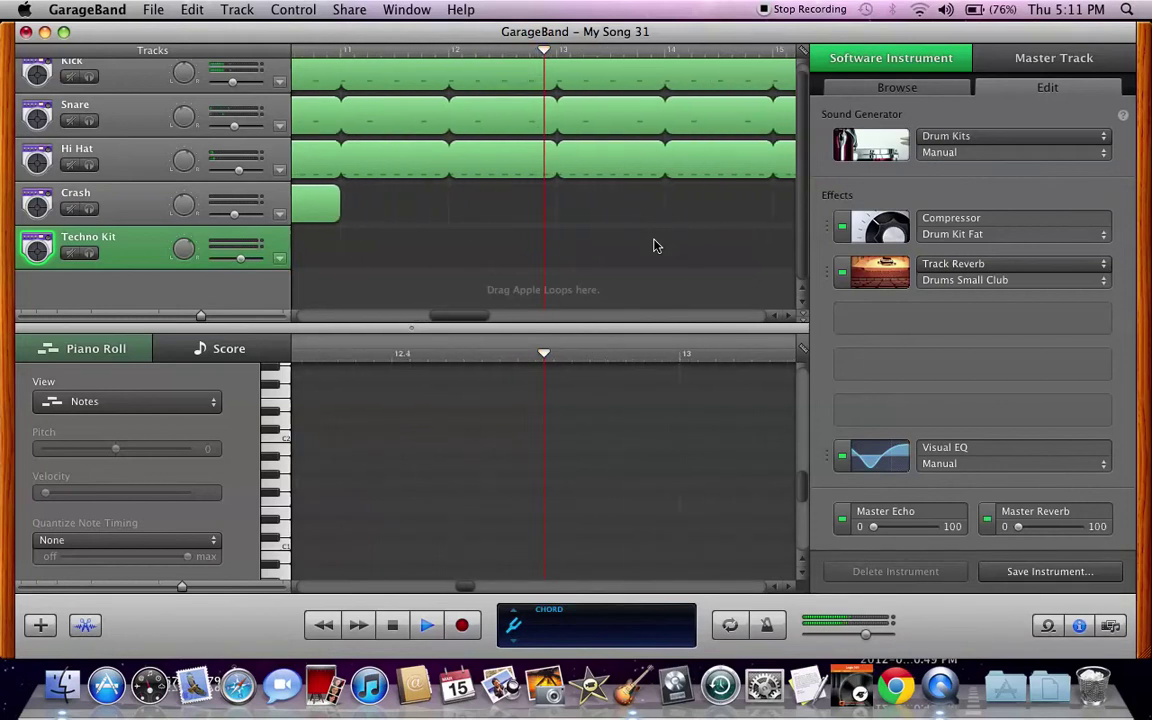
- Scroll back and forth through the arrangement to review the drum parts
scroll(560, 232, left, 15)
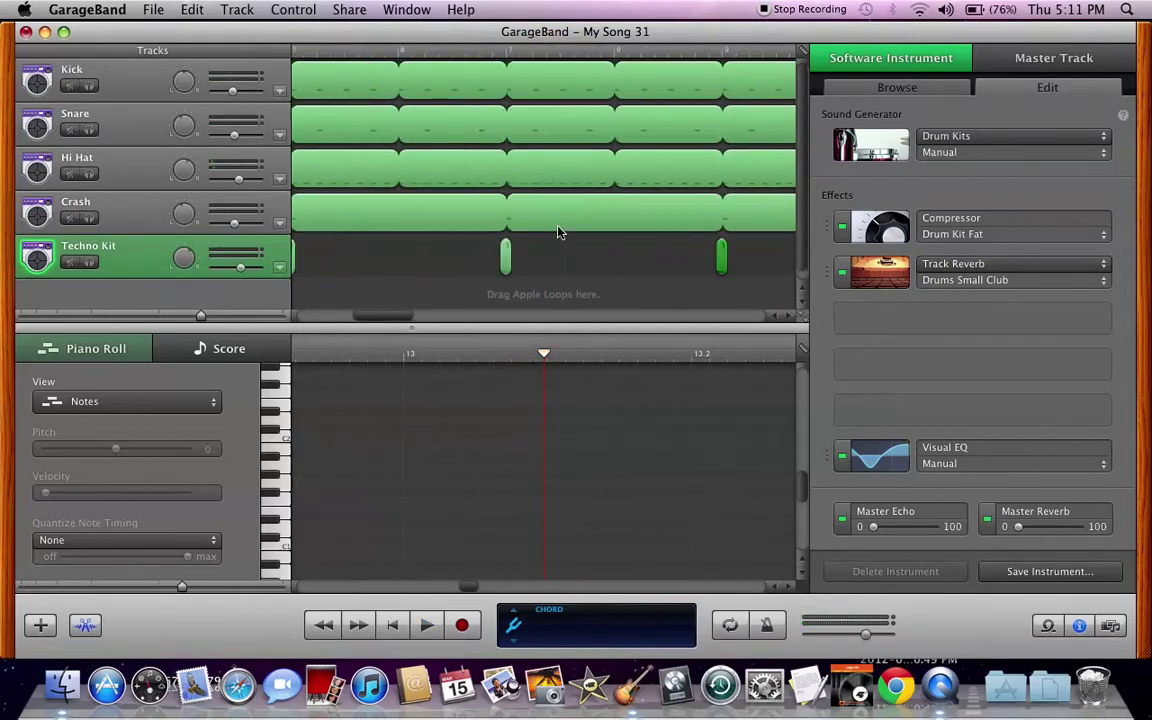
scroll(560, 232, right, 10)
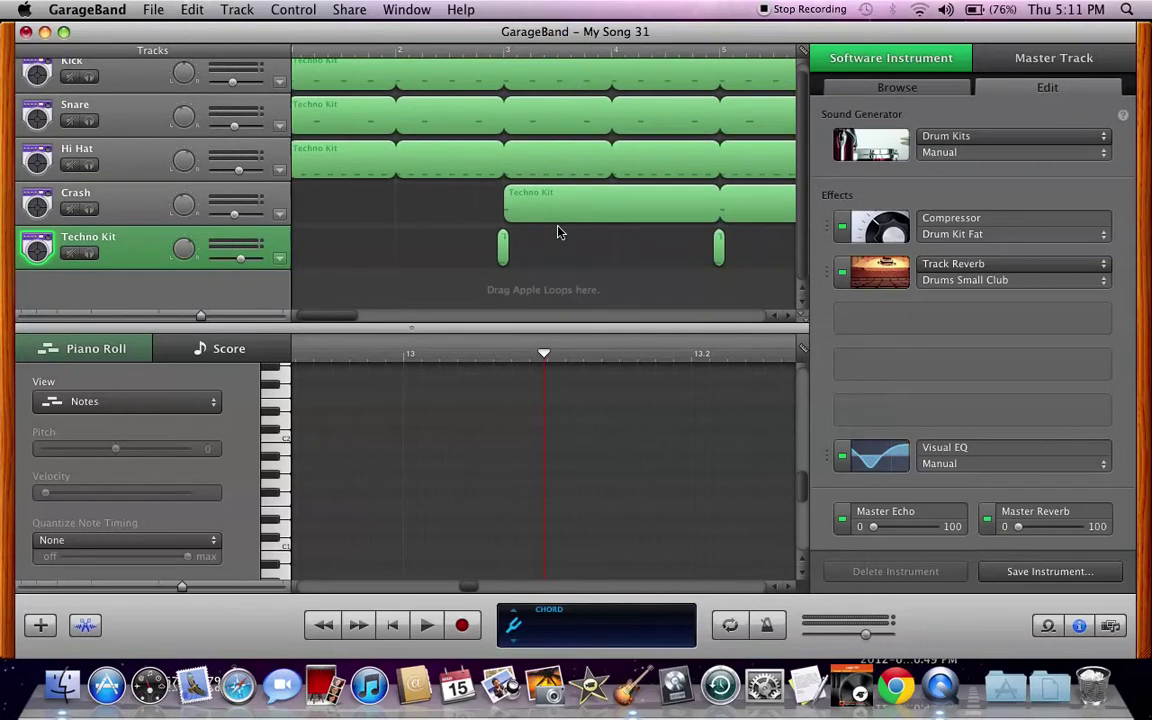
scroll(560, 232, right, 15)
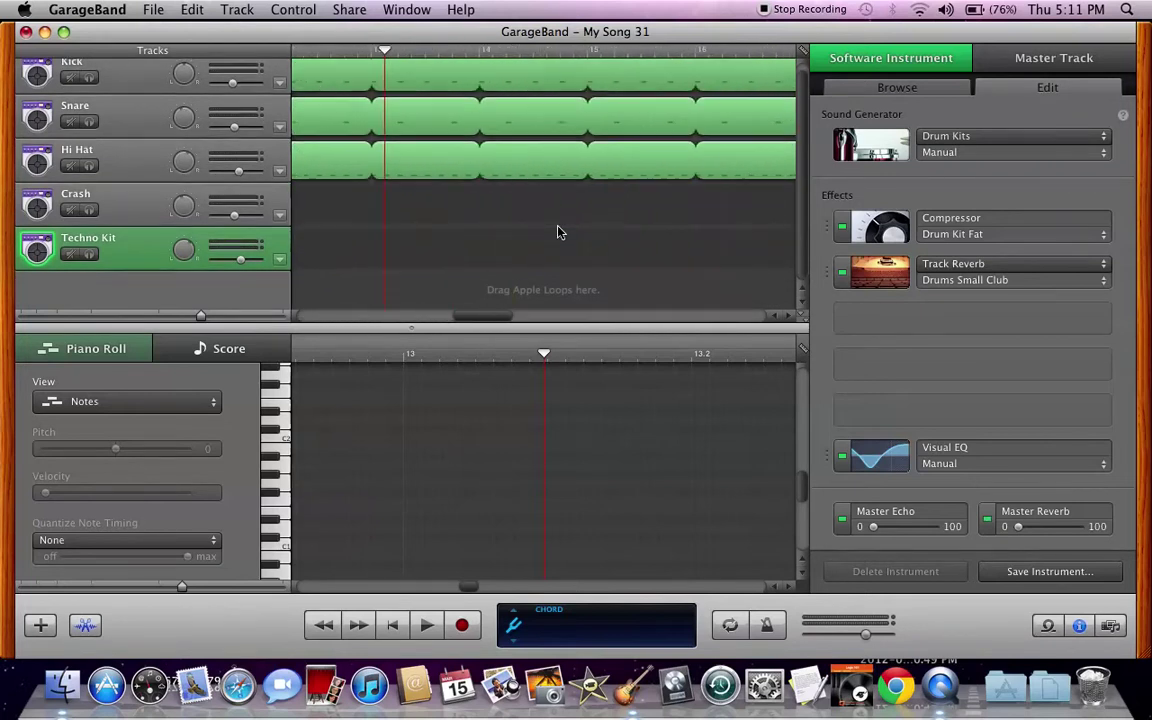
scroll(560, 232, right, 6)
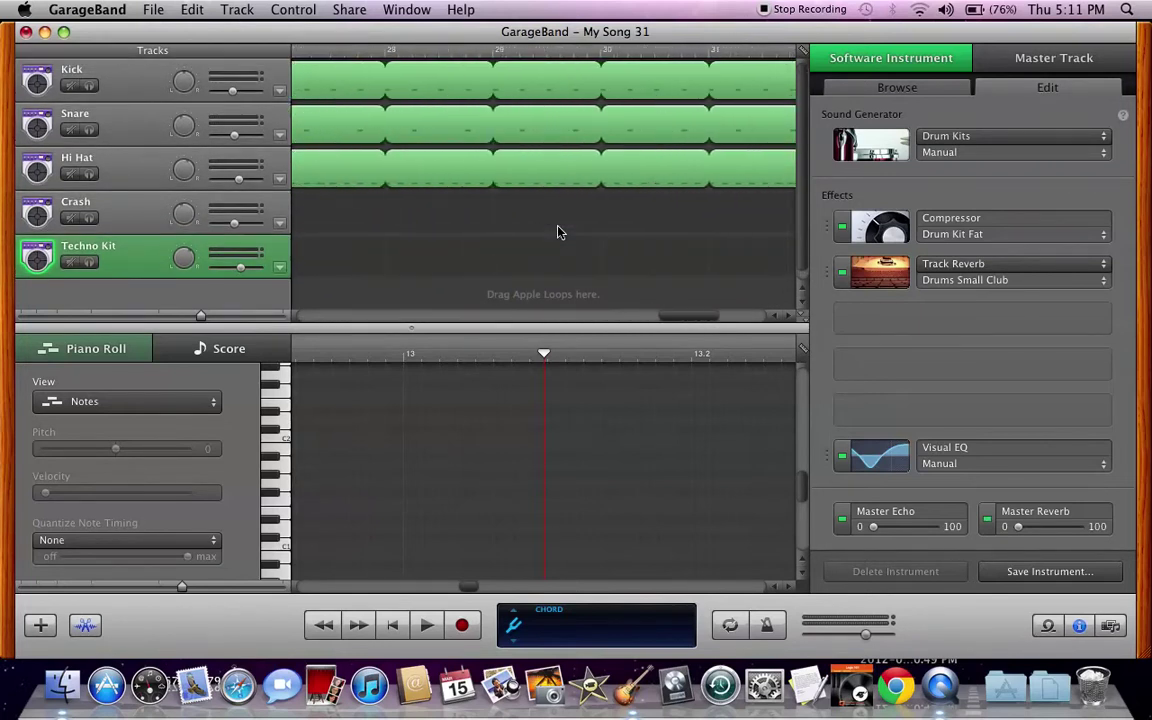
scroll(558, 232, left, 20)
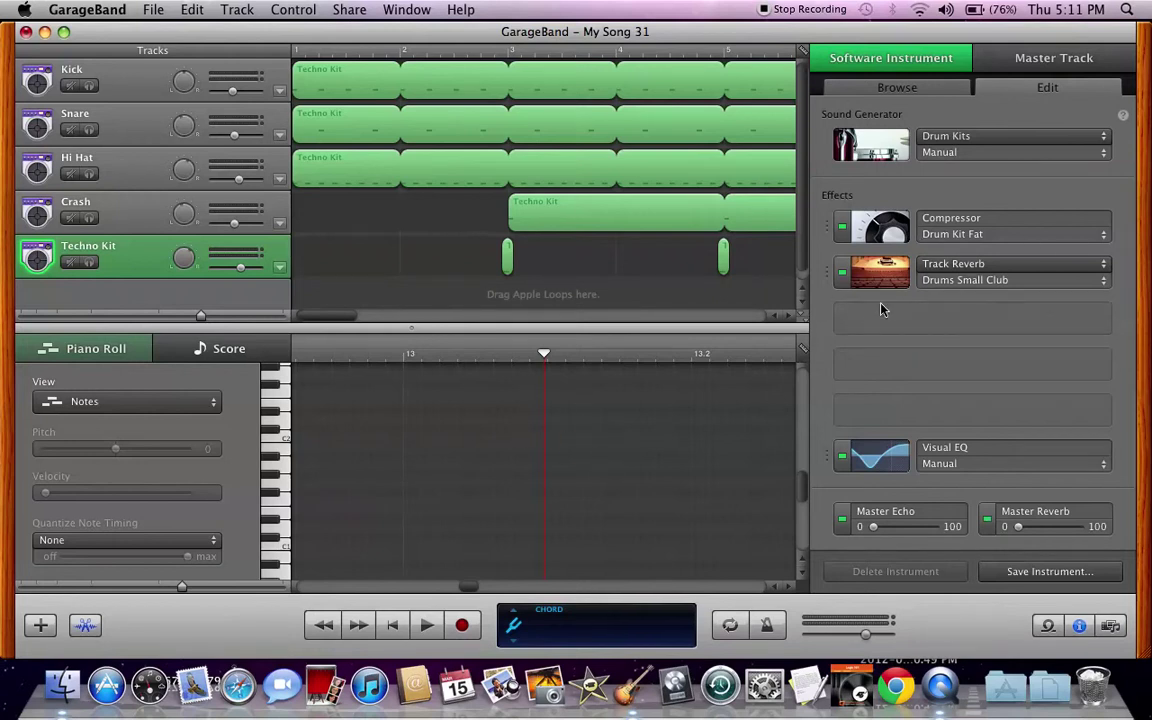
mouse_move(870, 283)
- Add a Track Reverb to an empty effect slot on the Kick track
click(123, 85)
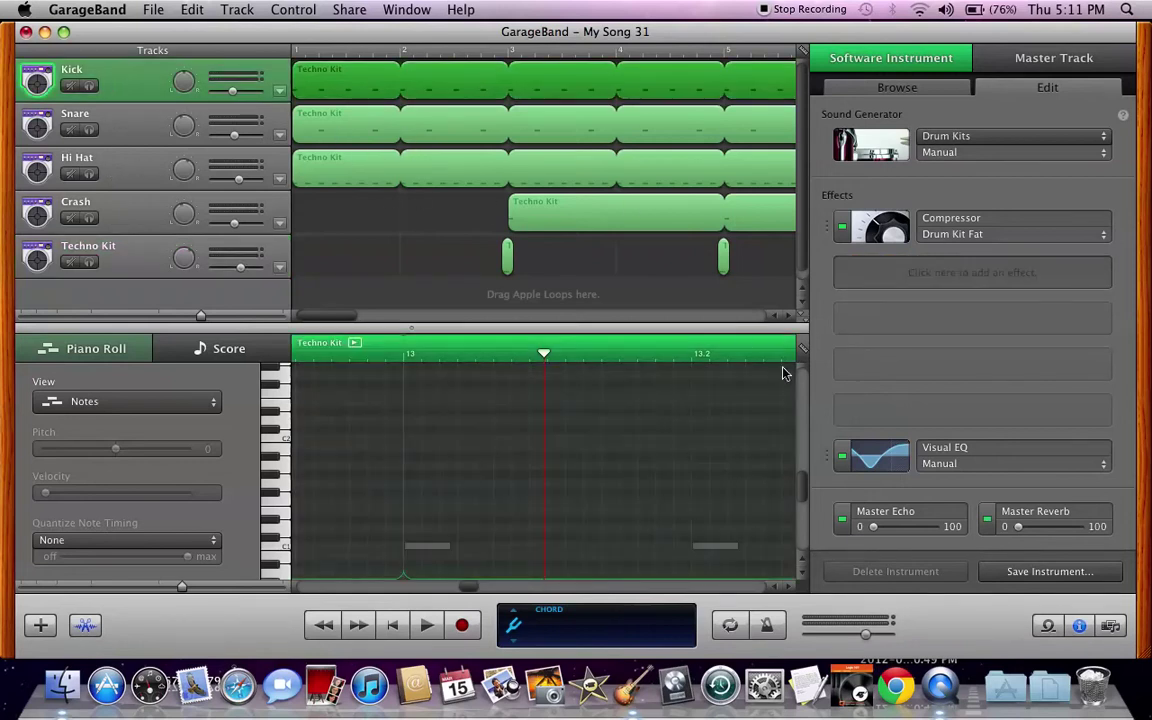
click(925, 283)
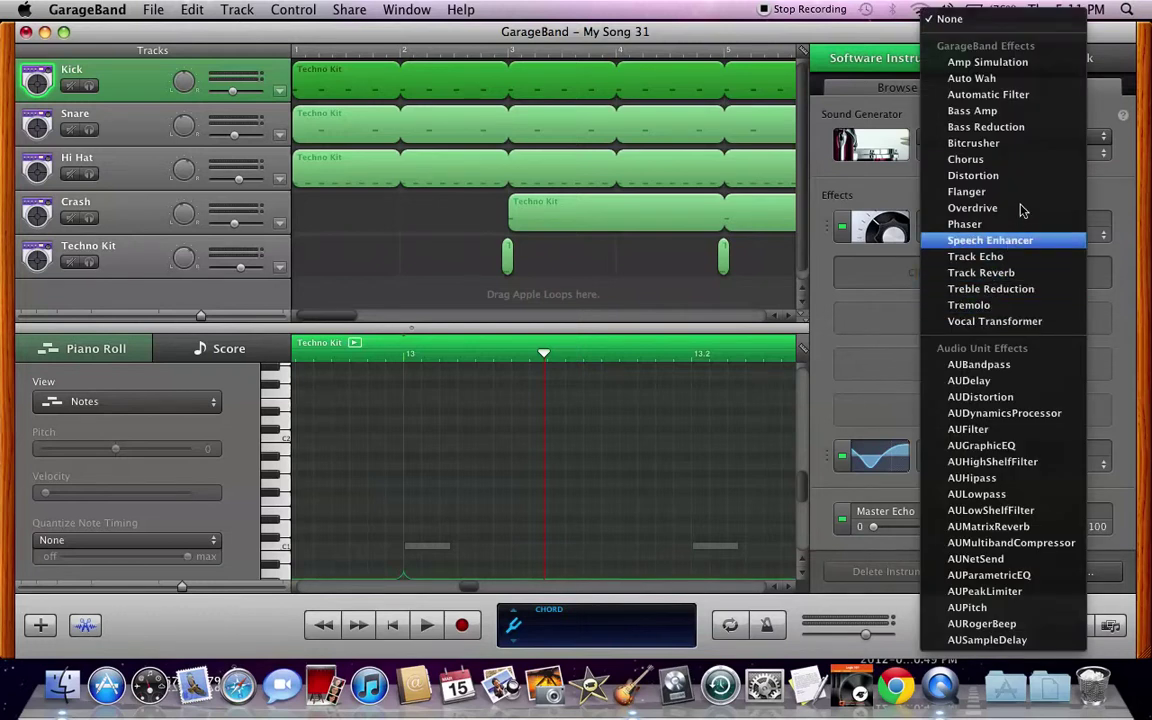
click(980, 272)
click(944, 281)
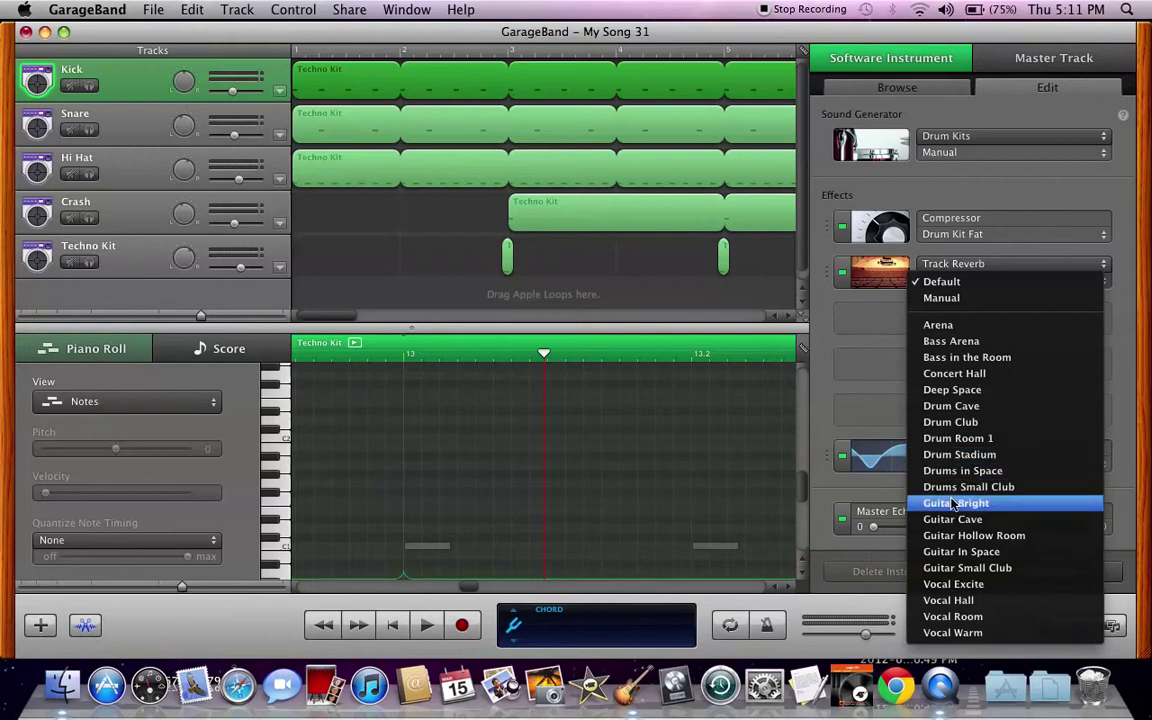
key(Return)
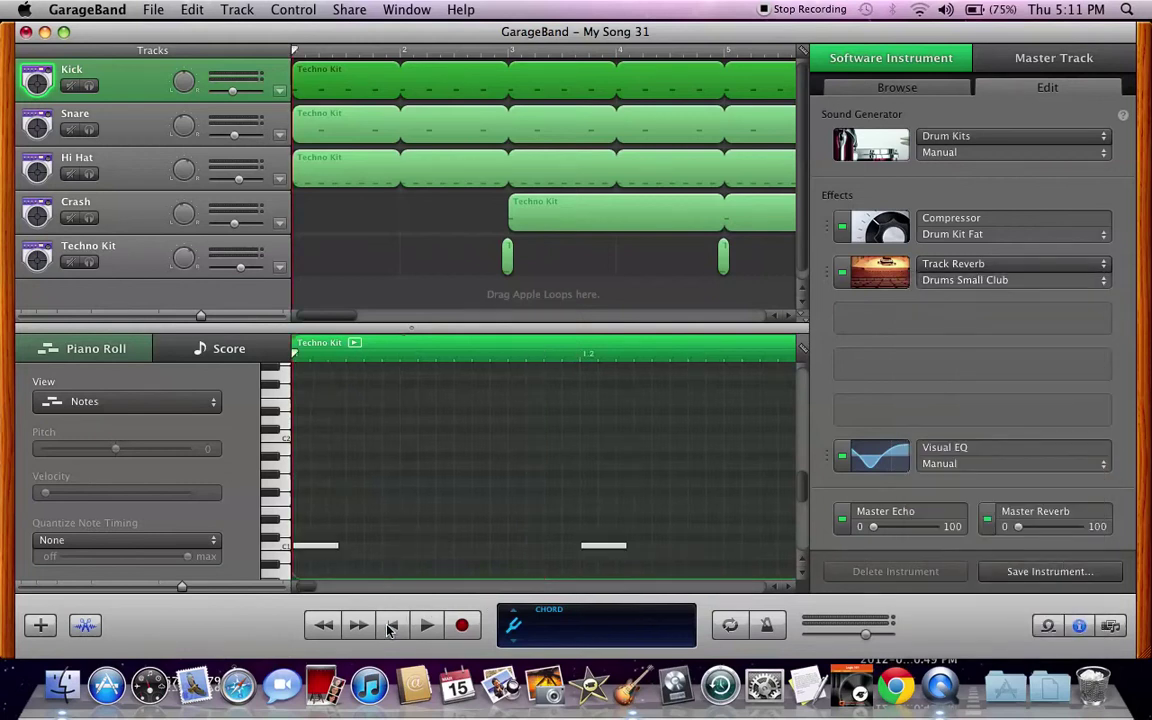
- Play from the start and switch the Kick reverb to the Drums in Space preset
click(392, 625)
key(space)
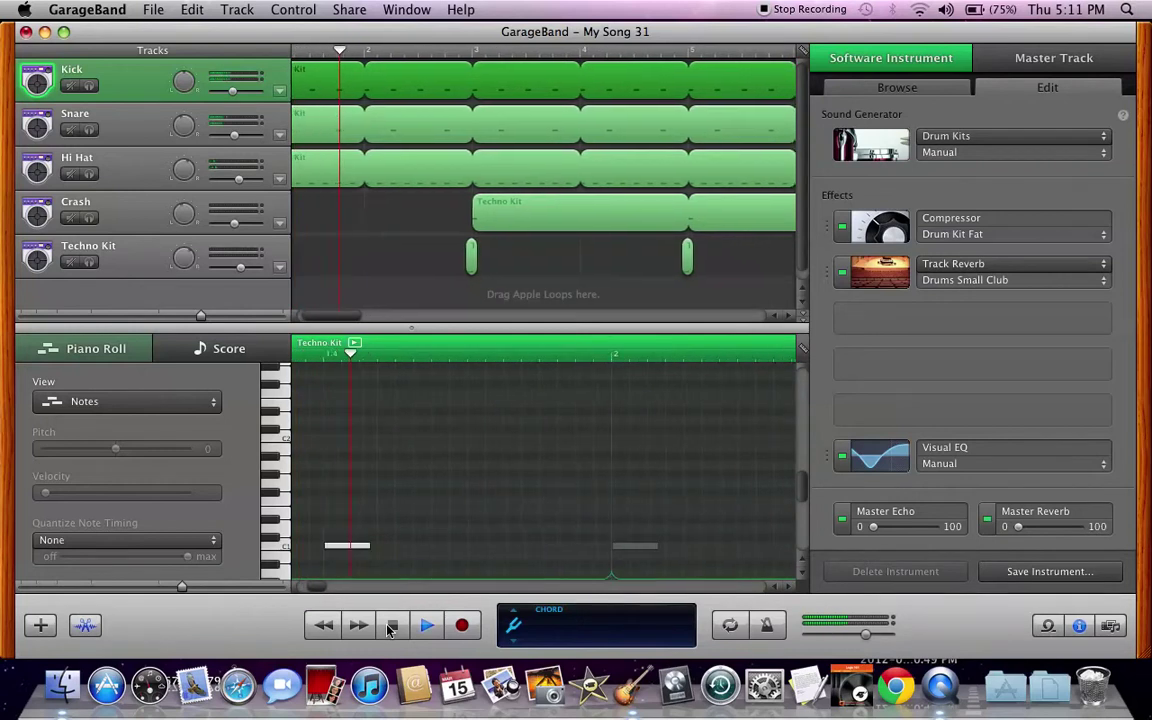
click(988, 280)
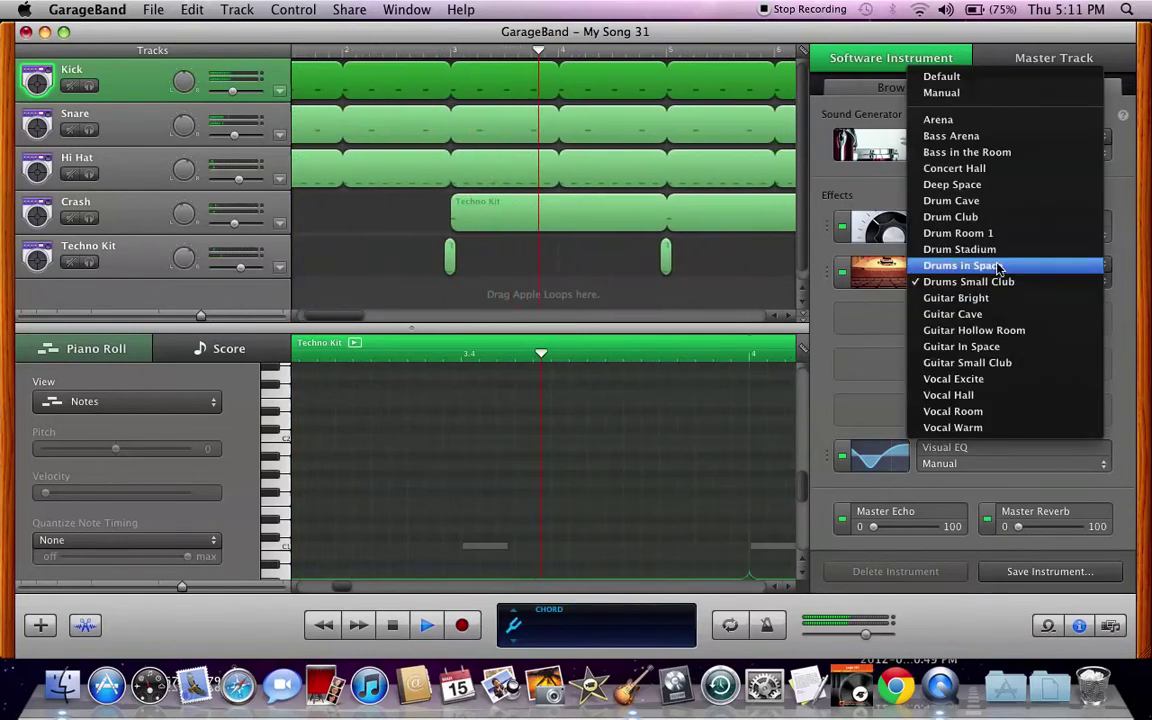
click(997, 266)
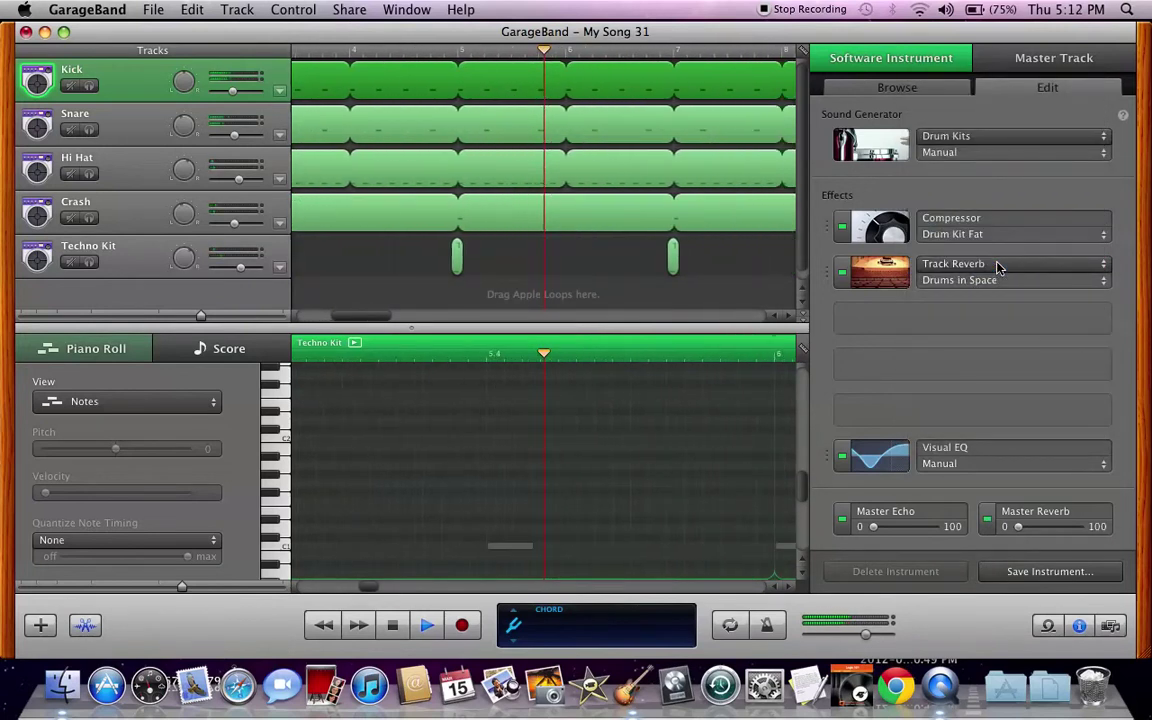
key(space)
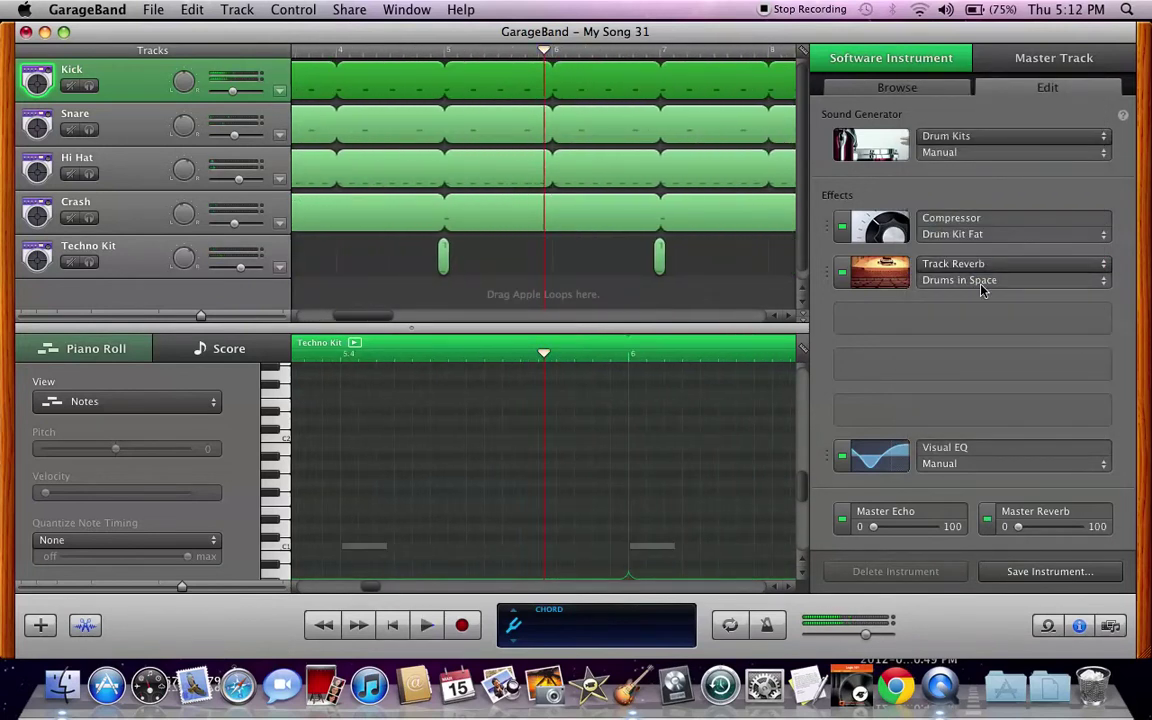
click(393, 625)
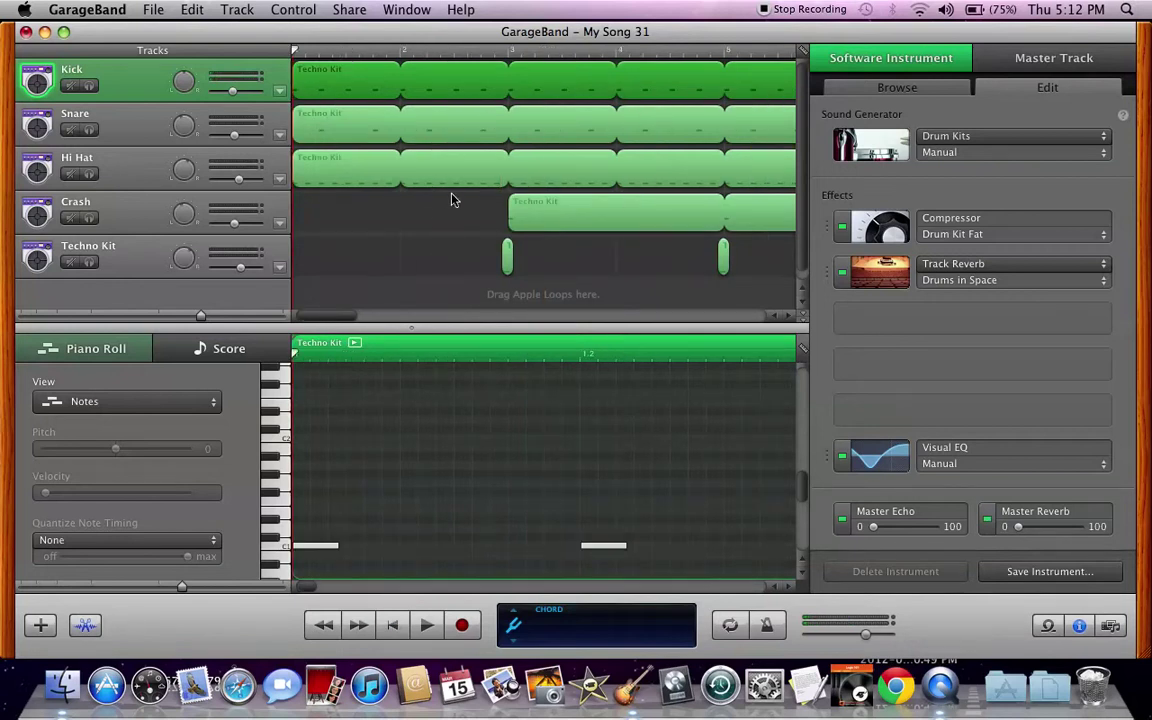